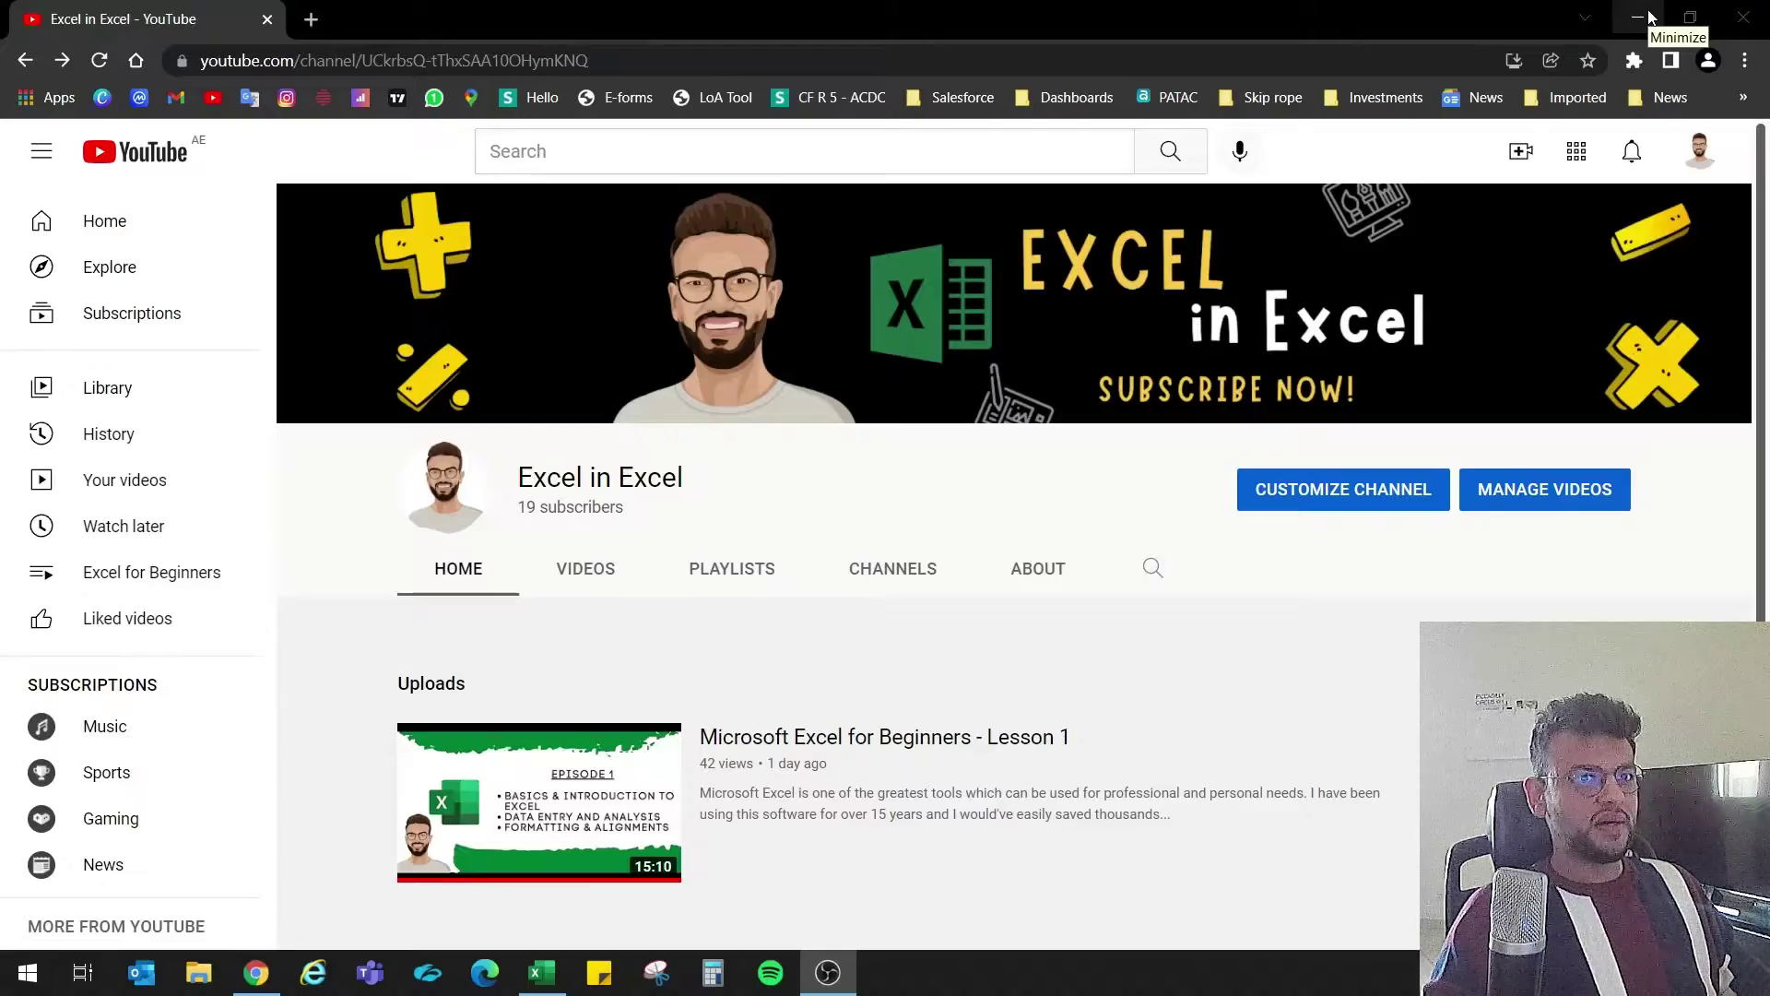
Step: Switch from the browser to the Excel workbook Ep 6 - File used.xlsx and select the Salesman header cell
click(1638, 16)
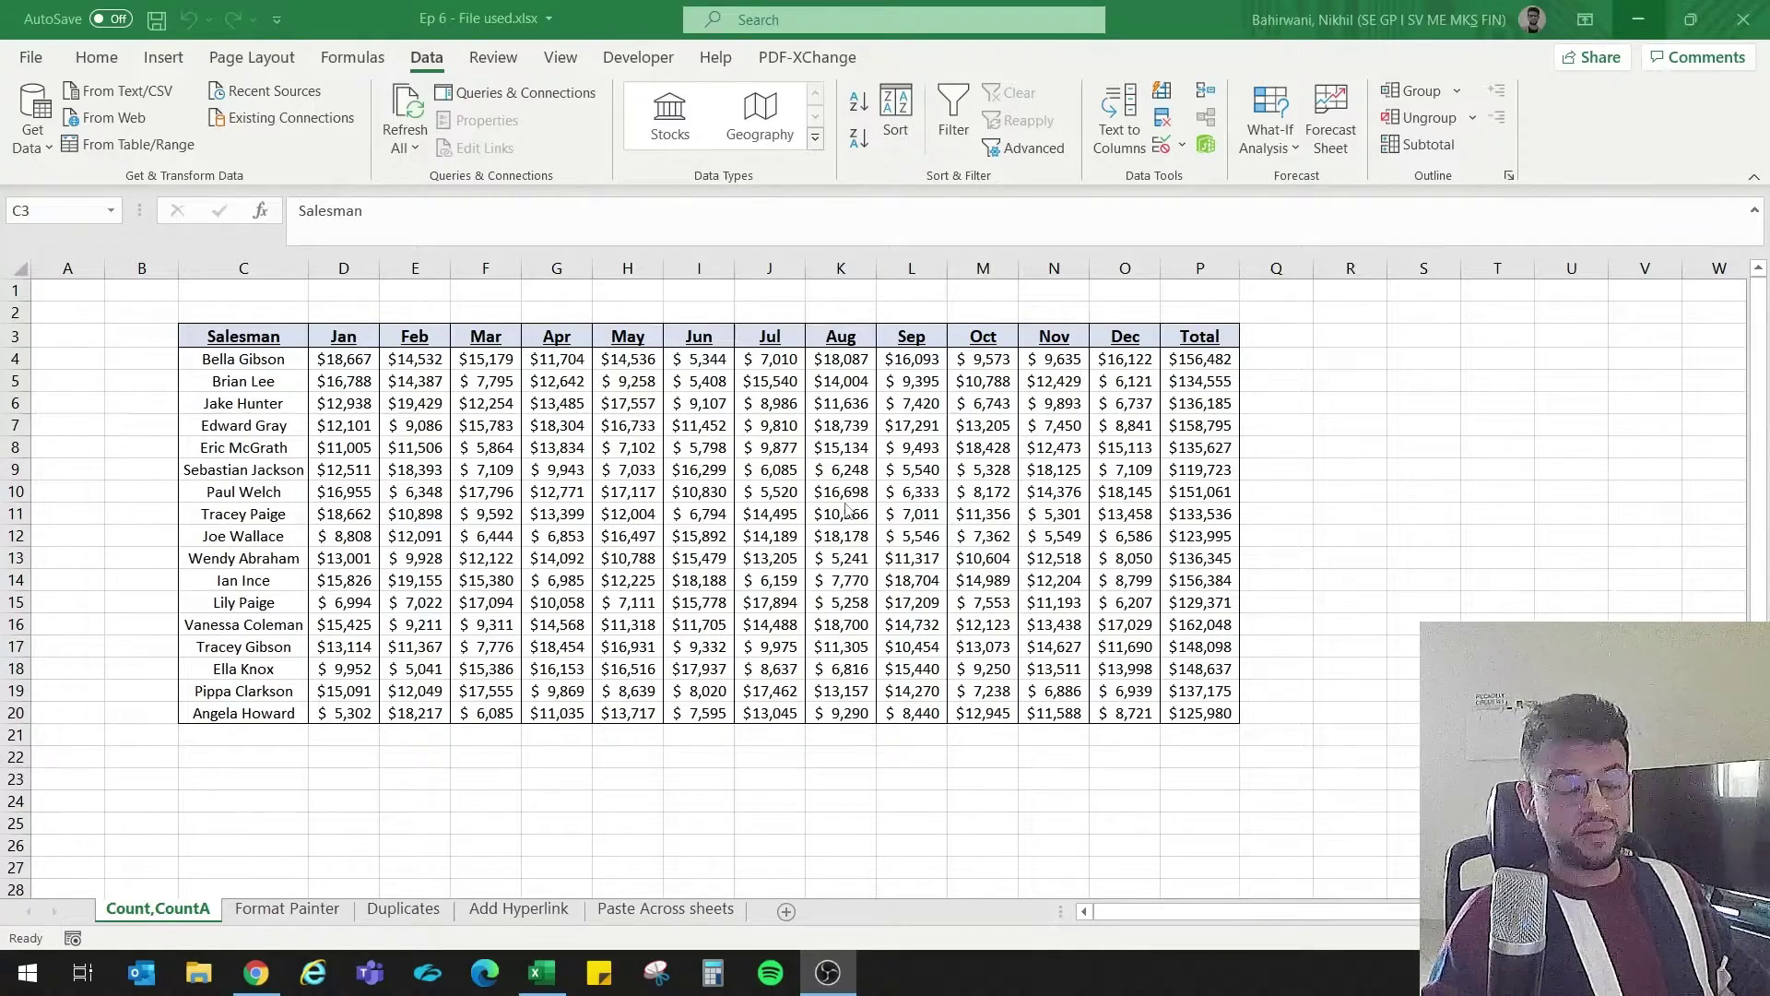
click(258, 343)
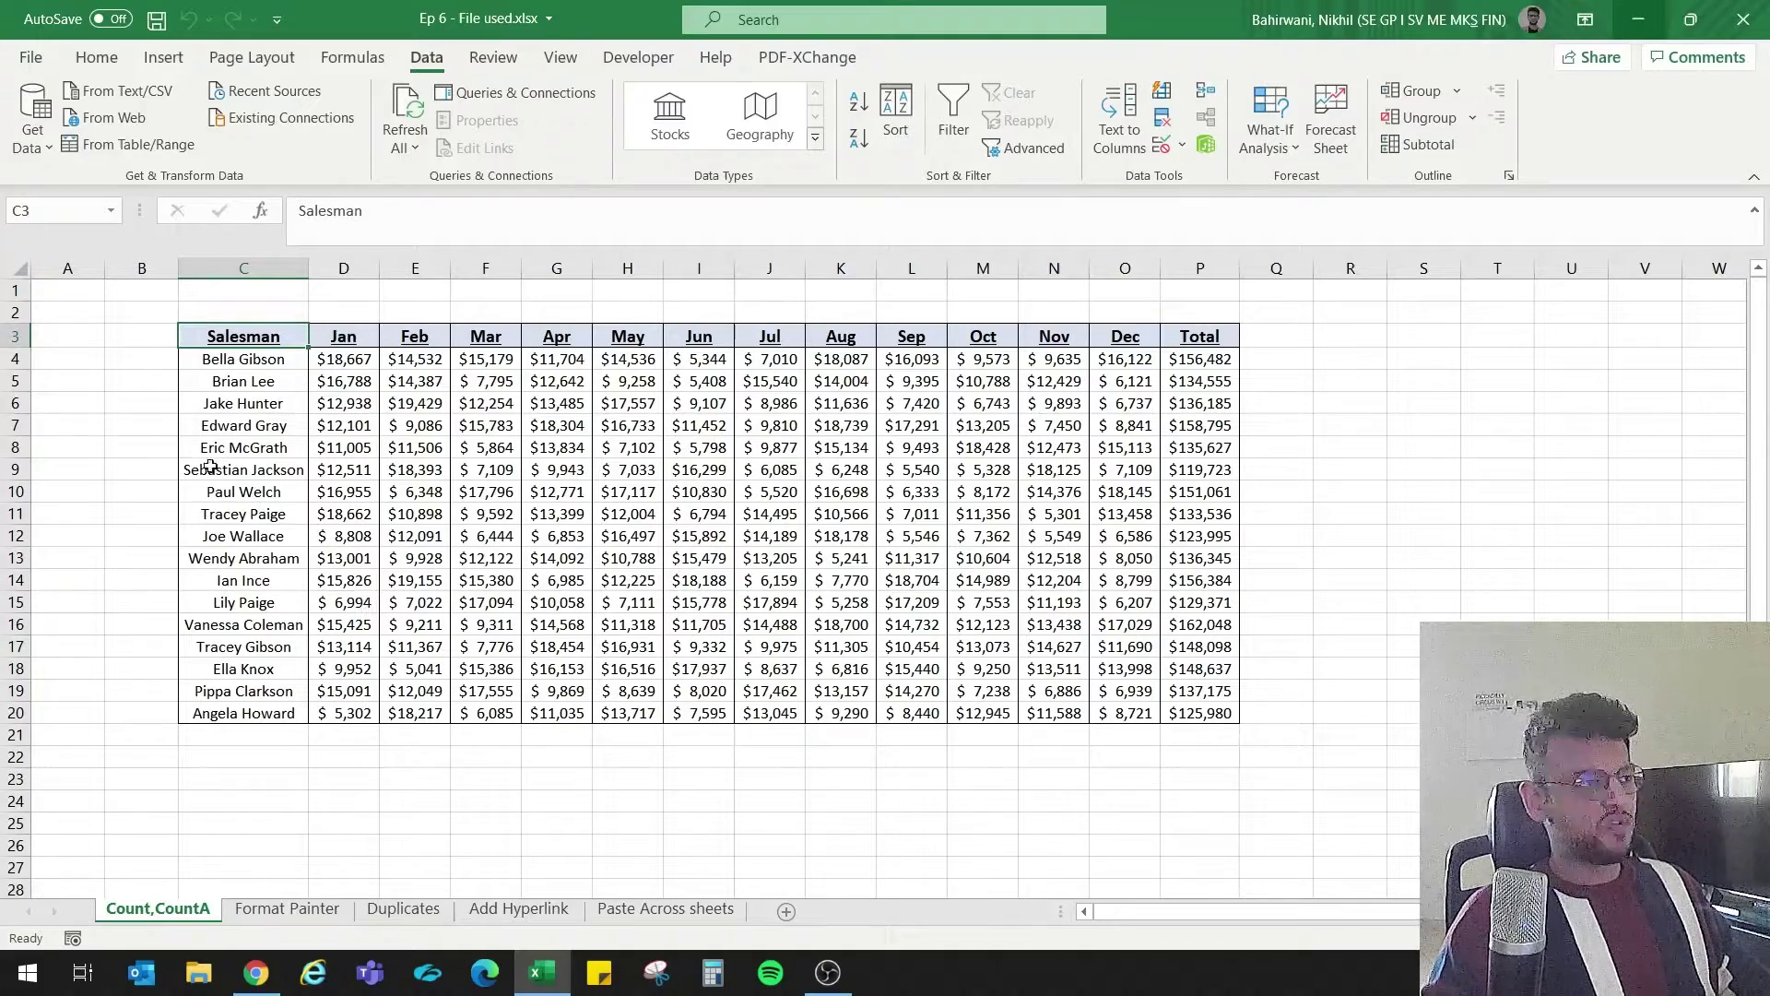
click(94, 60)
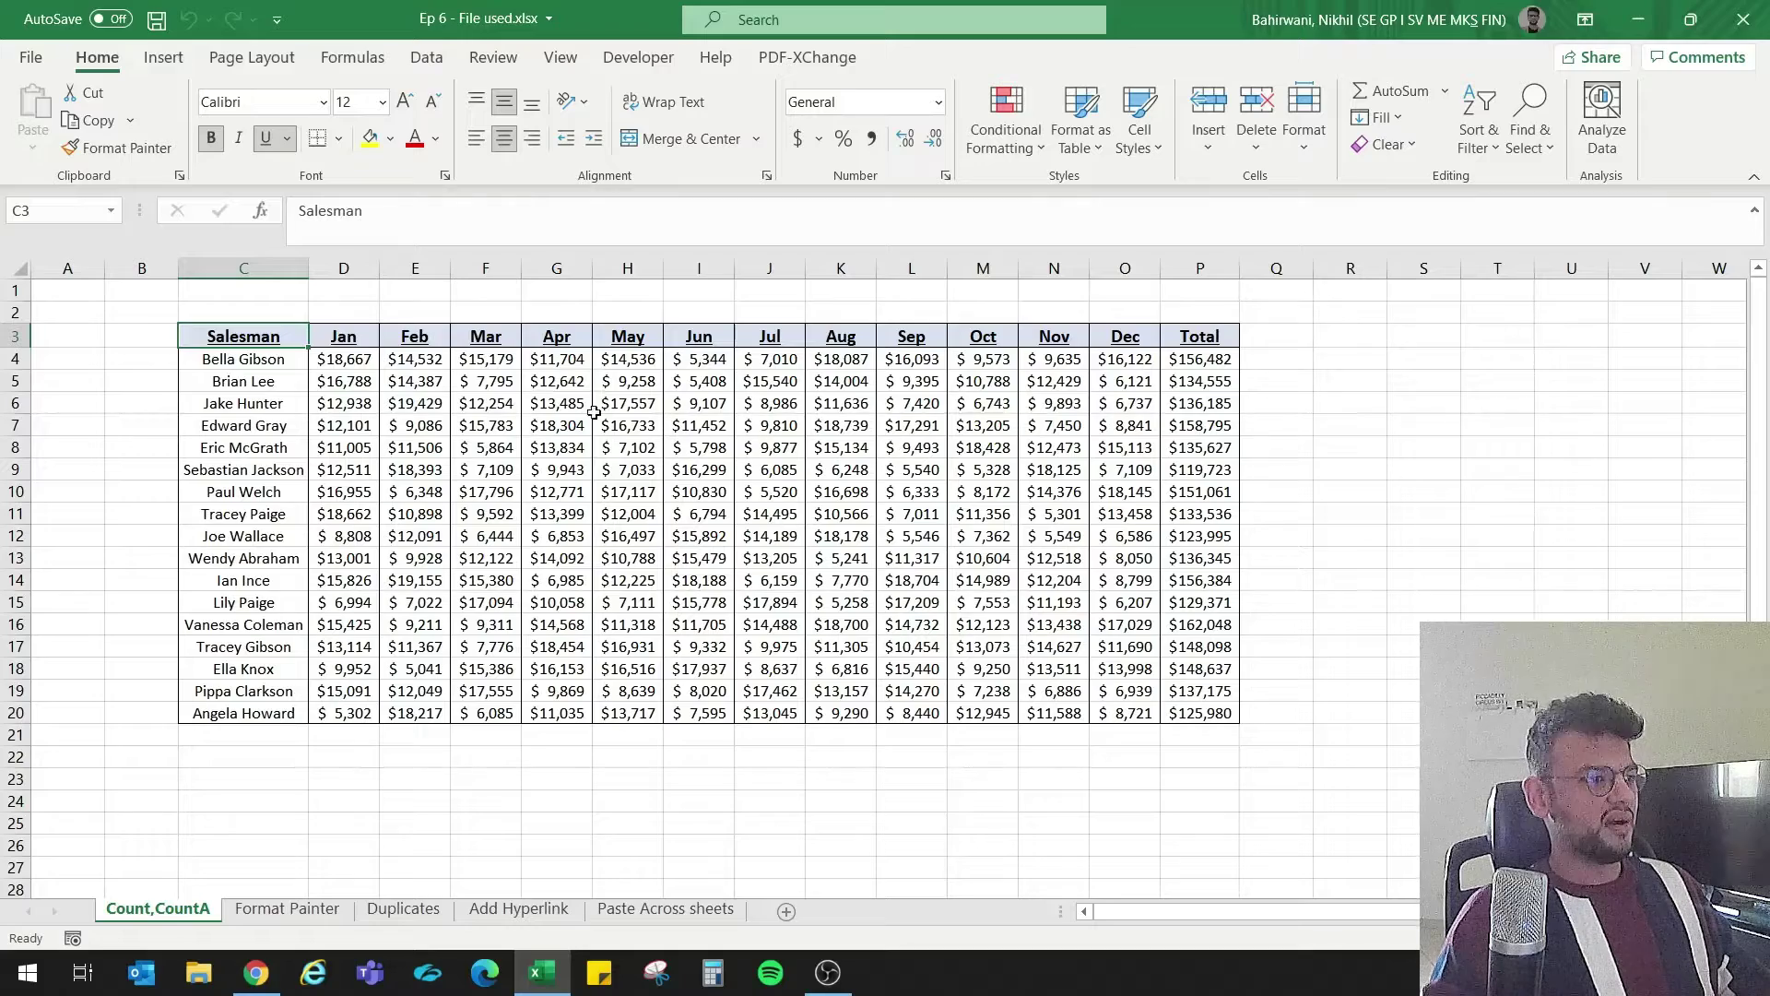
Step: Enter a COUNT formula in R4 that counts the January sales figures in D4:D20
click(1333, 357)
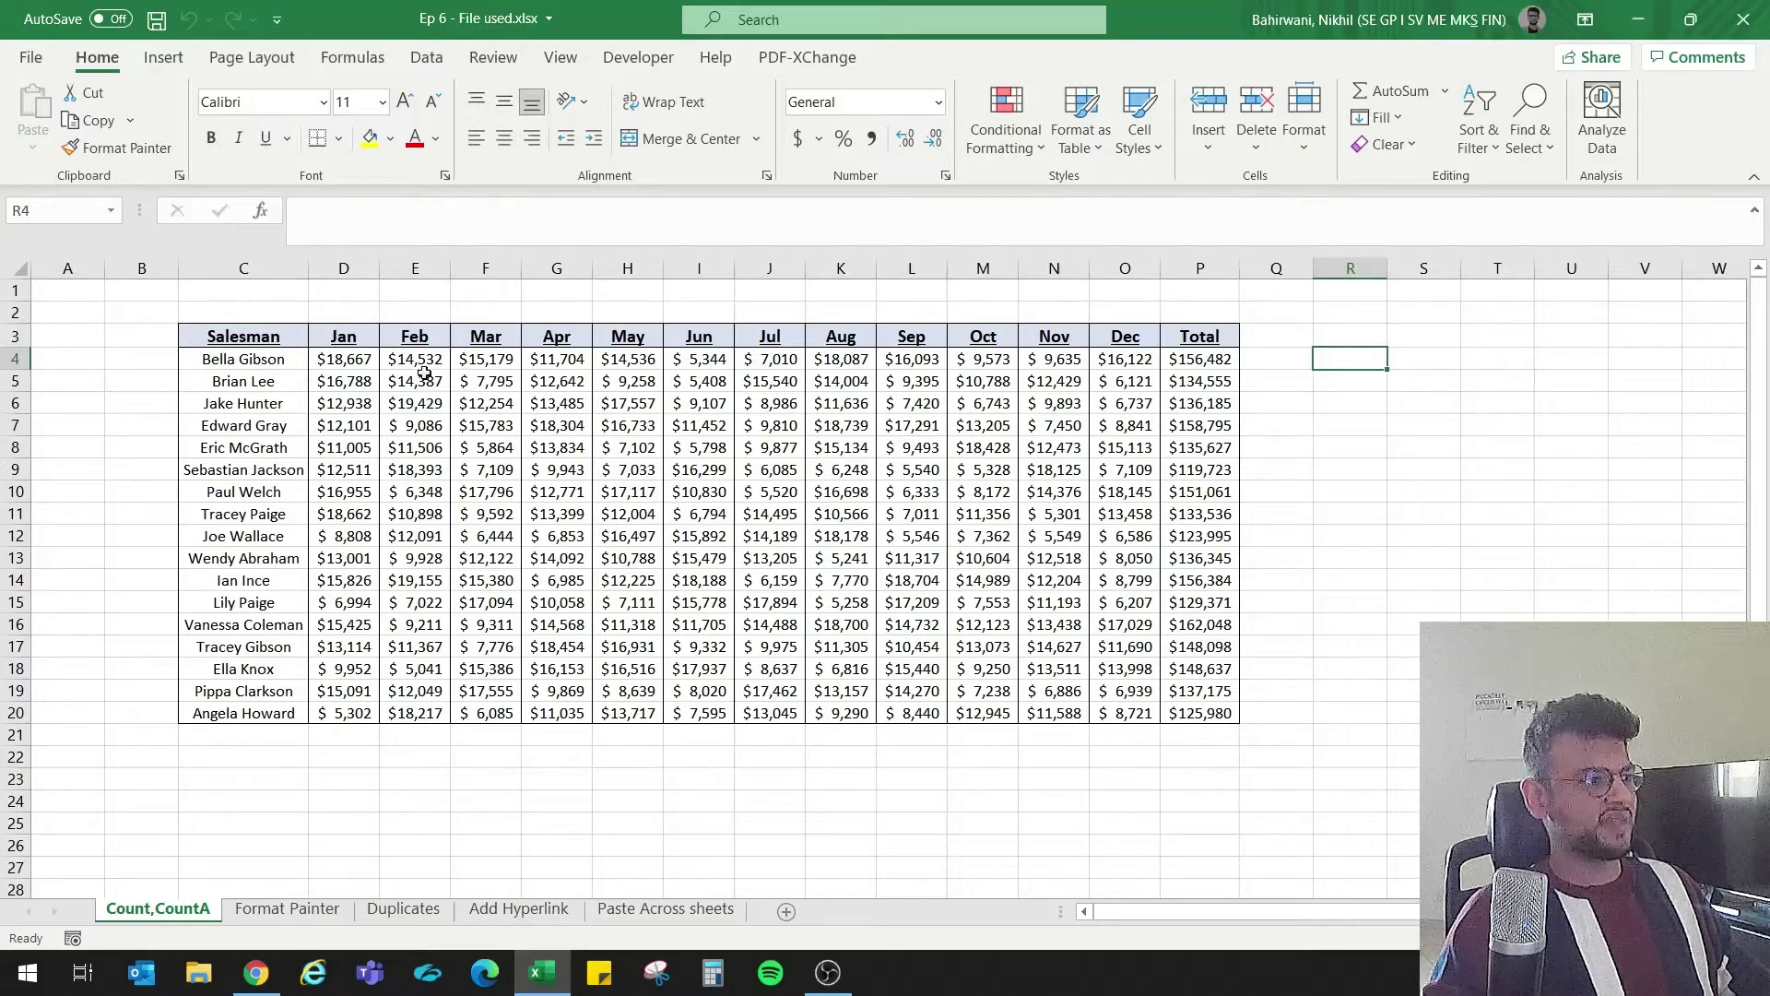
drag(359, 359, 355, 714)
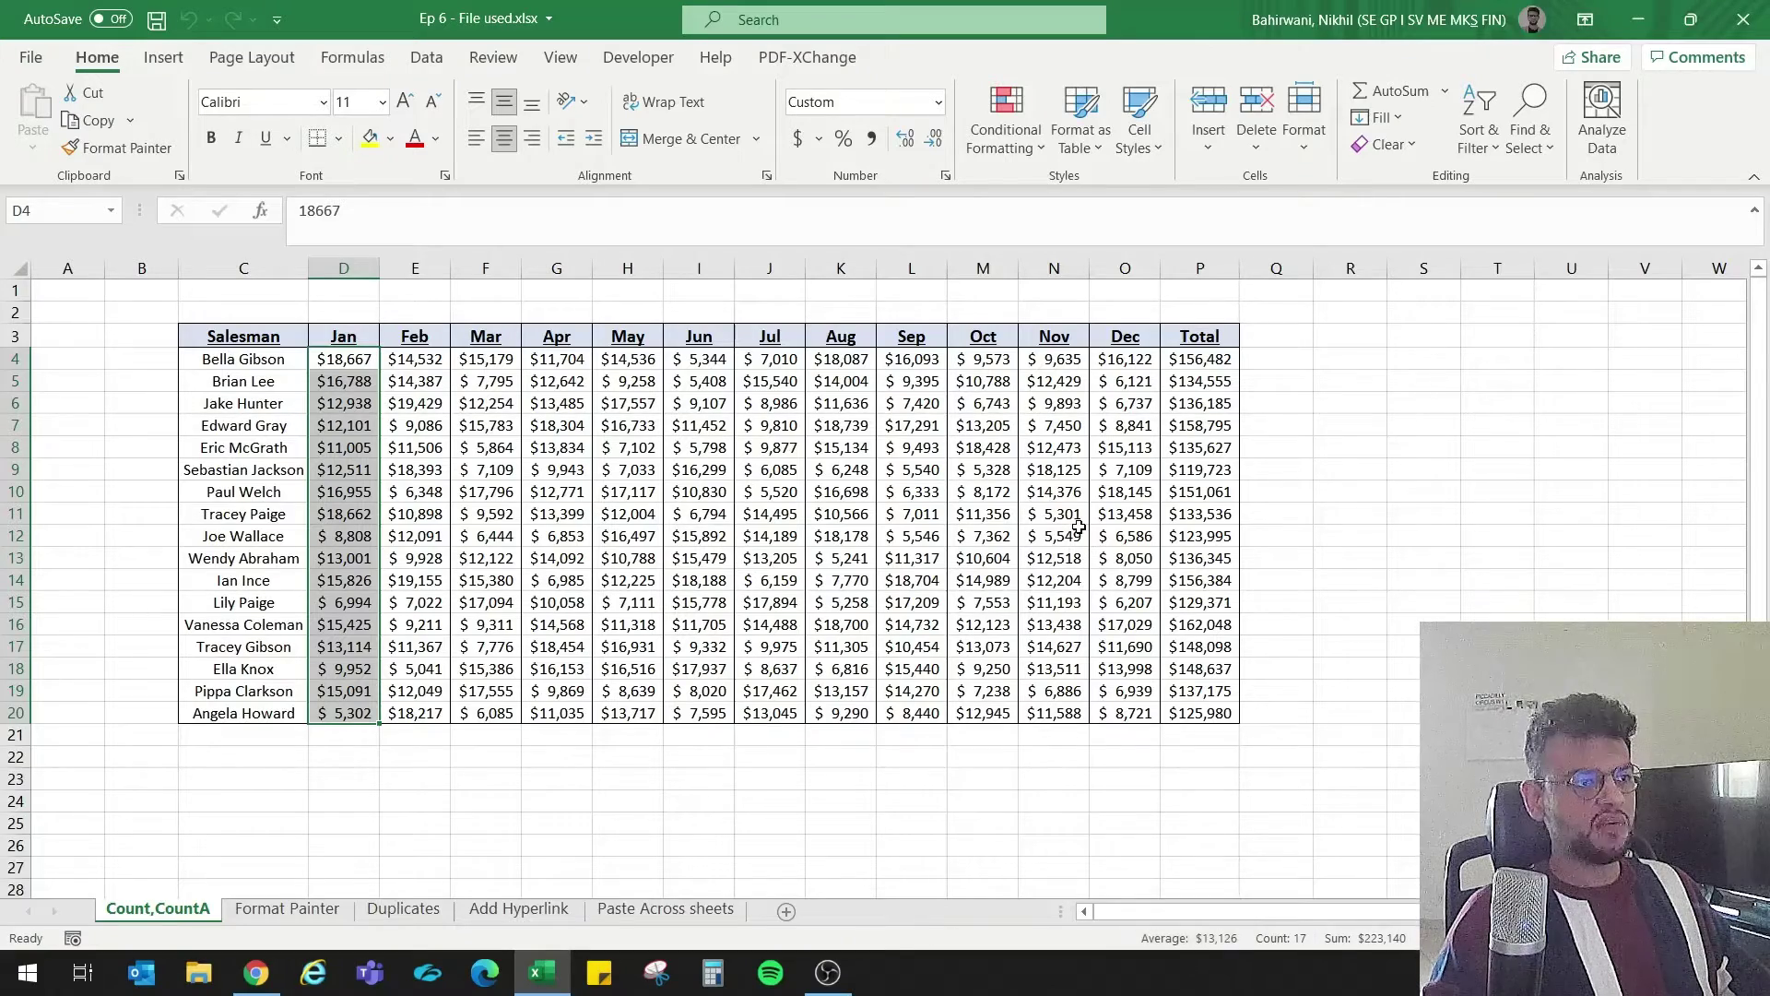
click(1357, 360)
text(=)
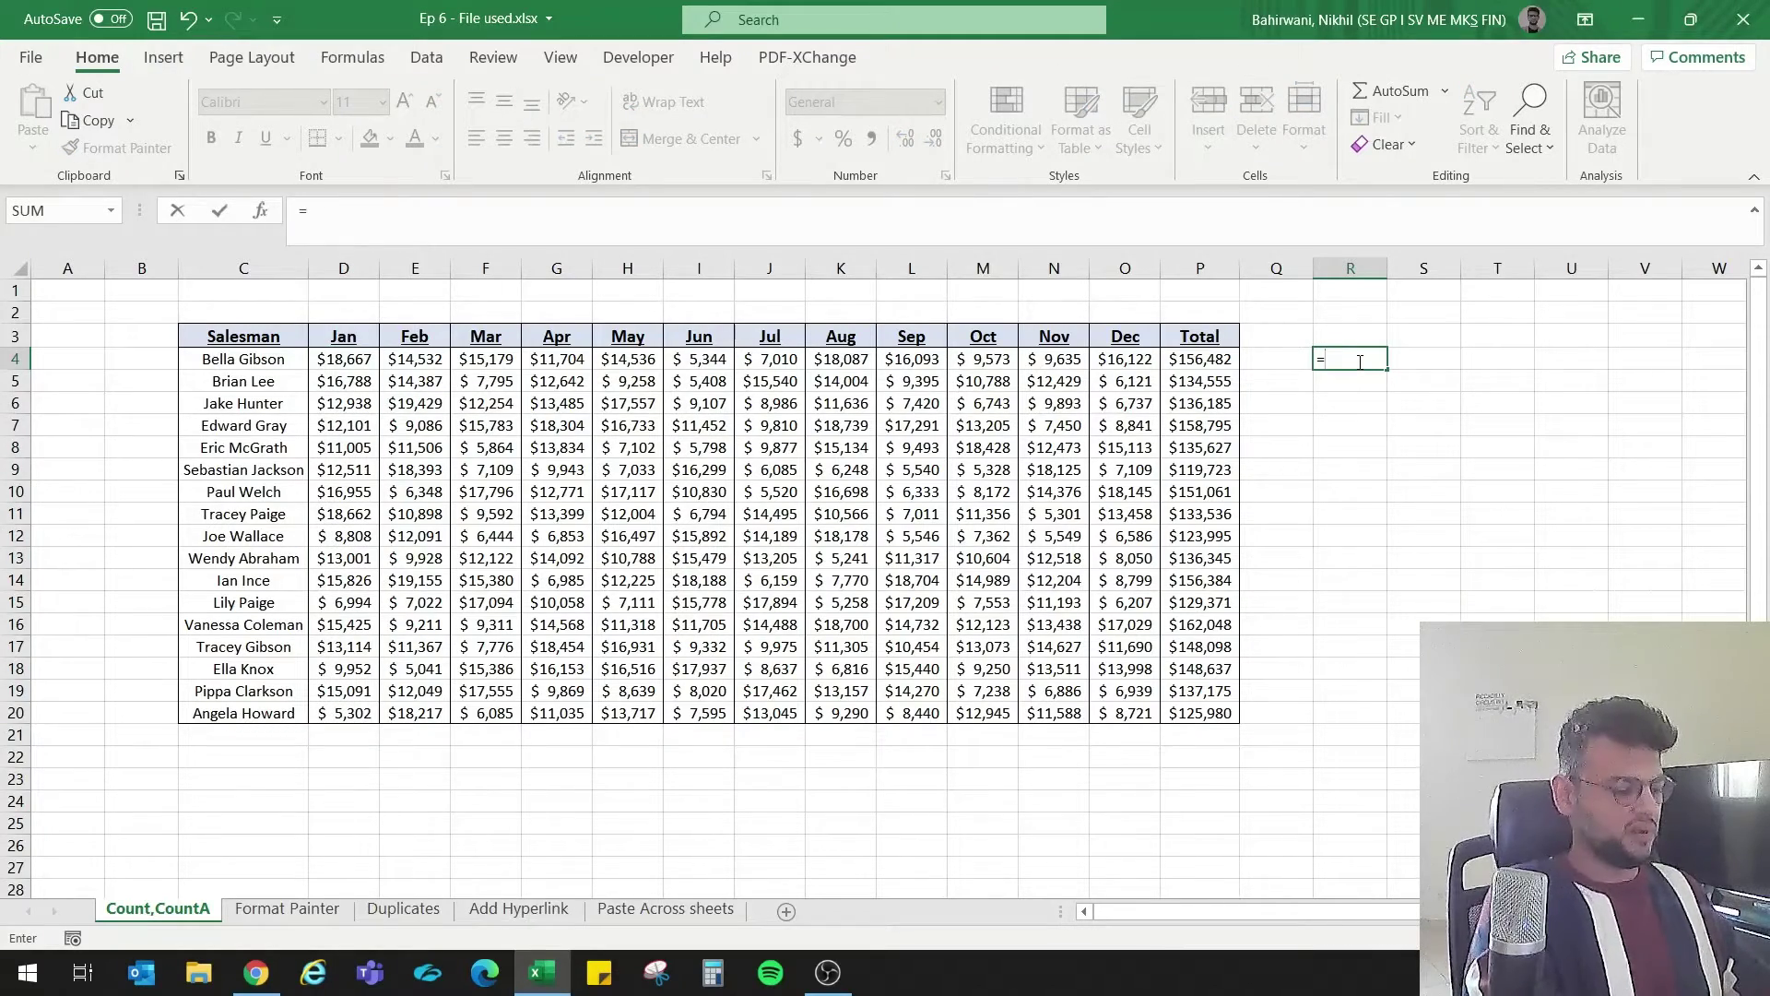
text(count)
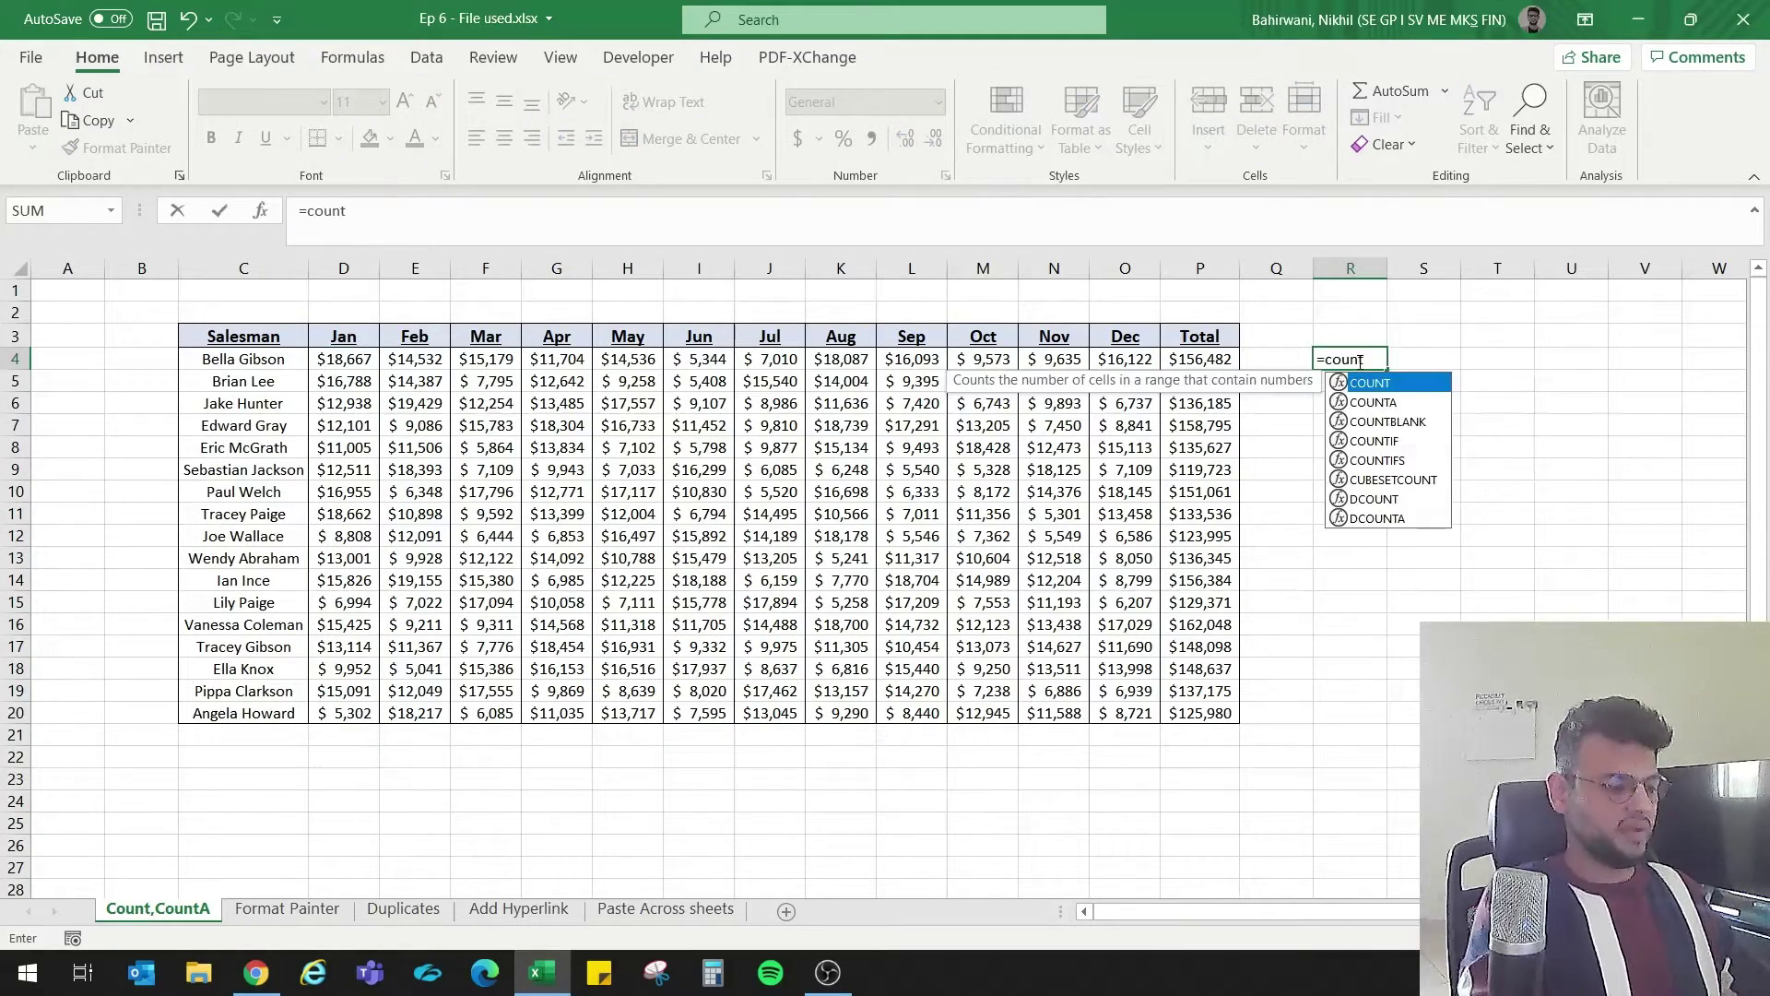
text(()
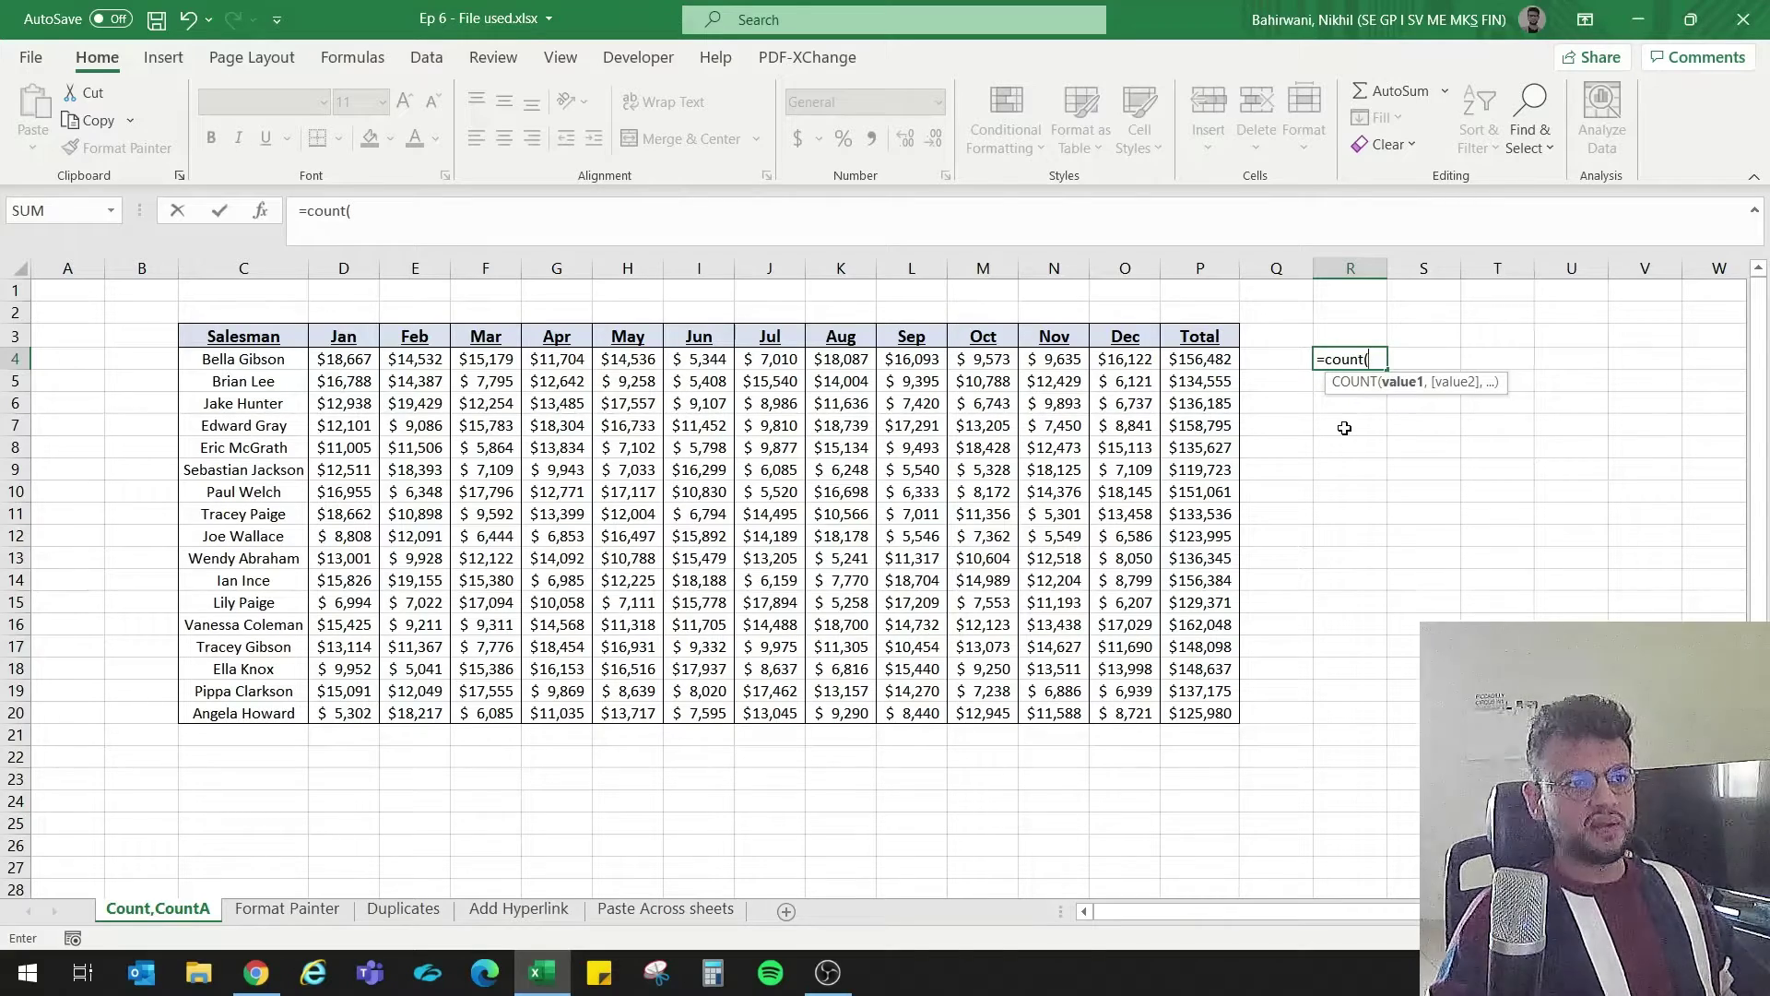
drag(343, 360, 364, 710)
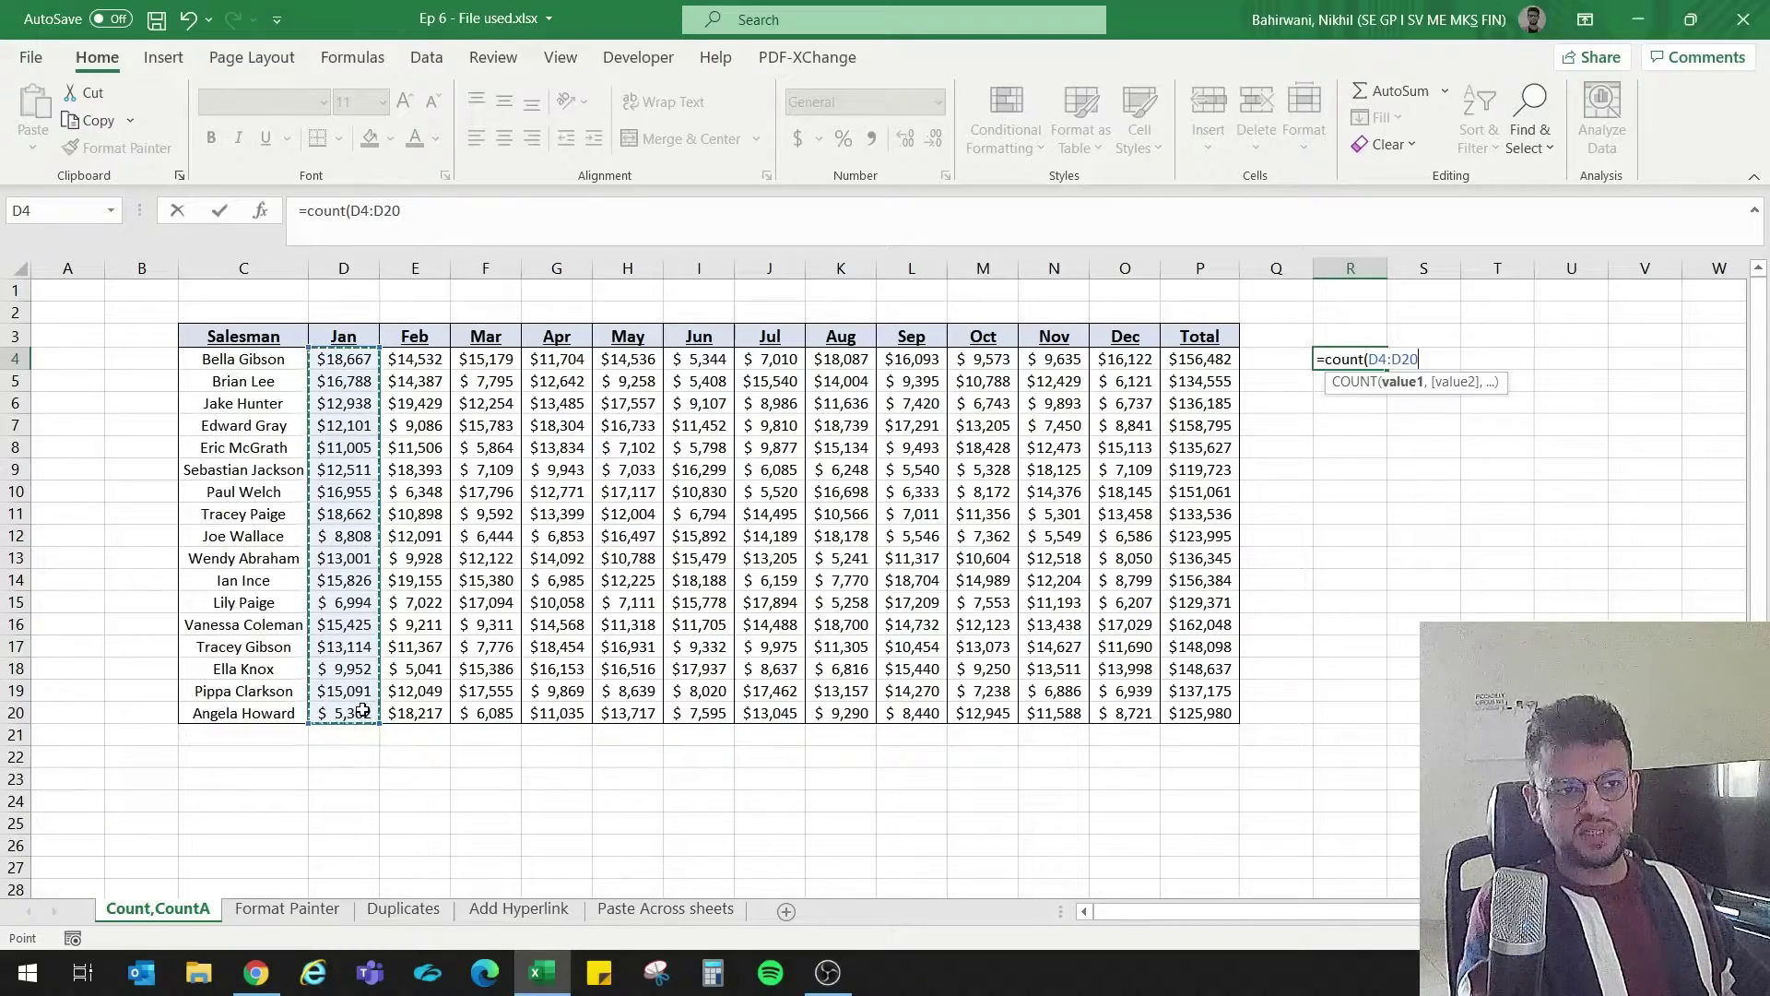
key(Return)
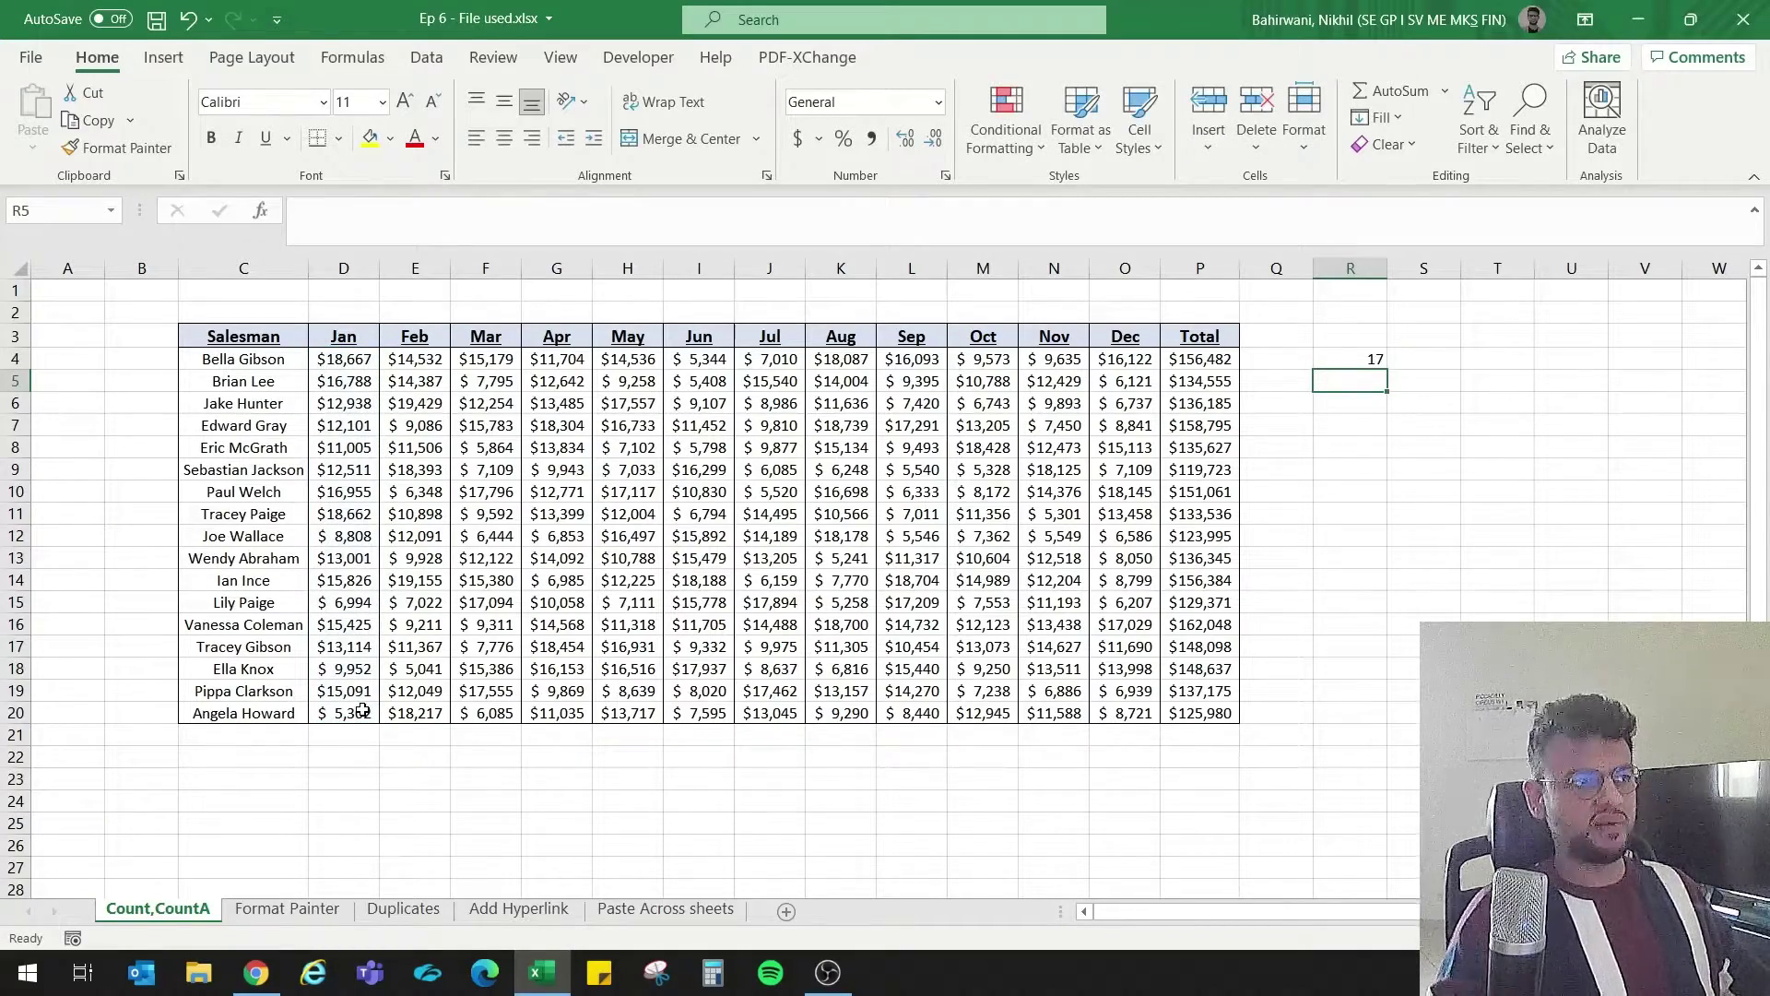
Step: Label the January count in Q4 as "Number of Jan sales" and fit column Q to the text
click(1364, 360)
click(1293, 361)
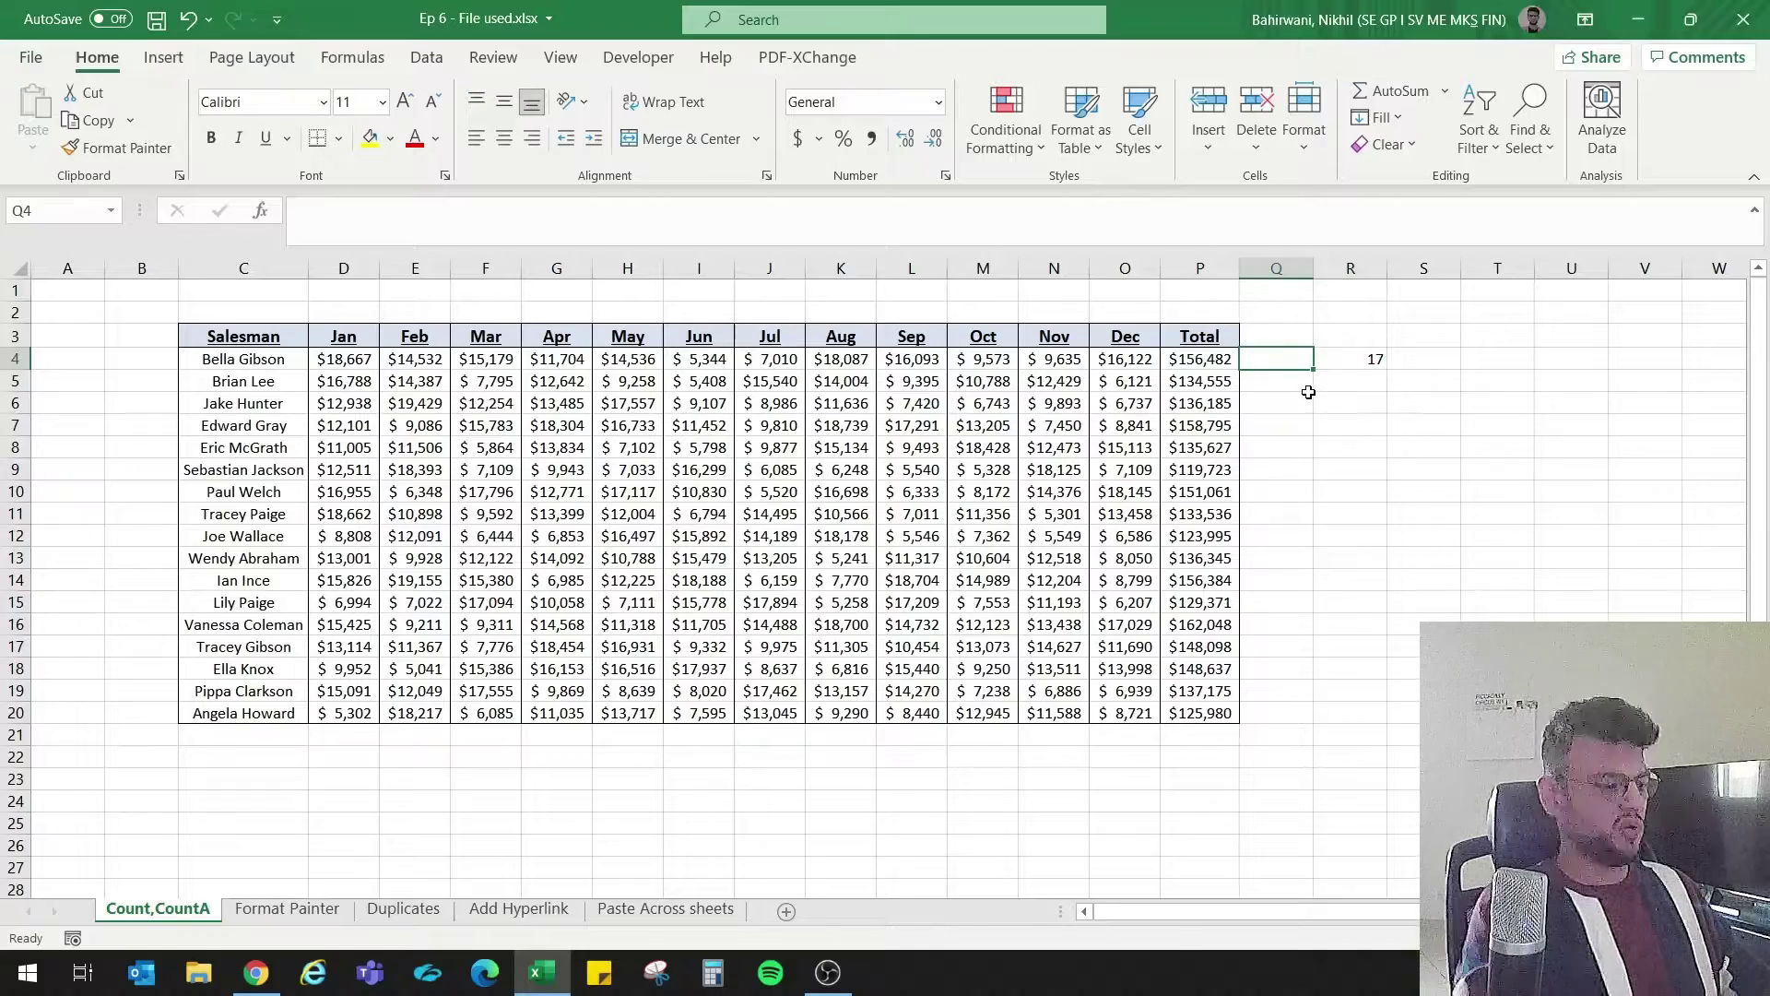
text(Number)
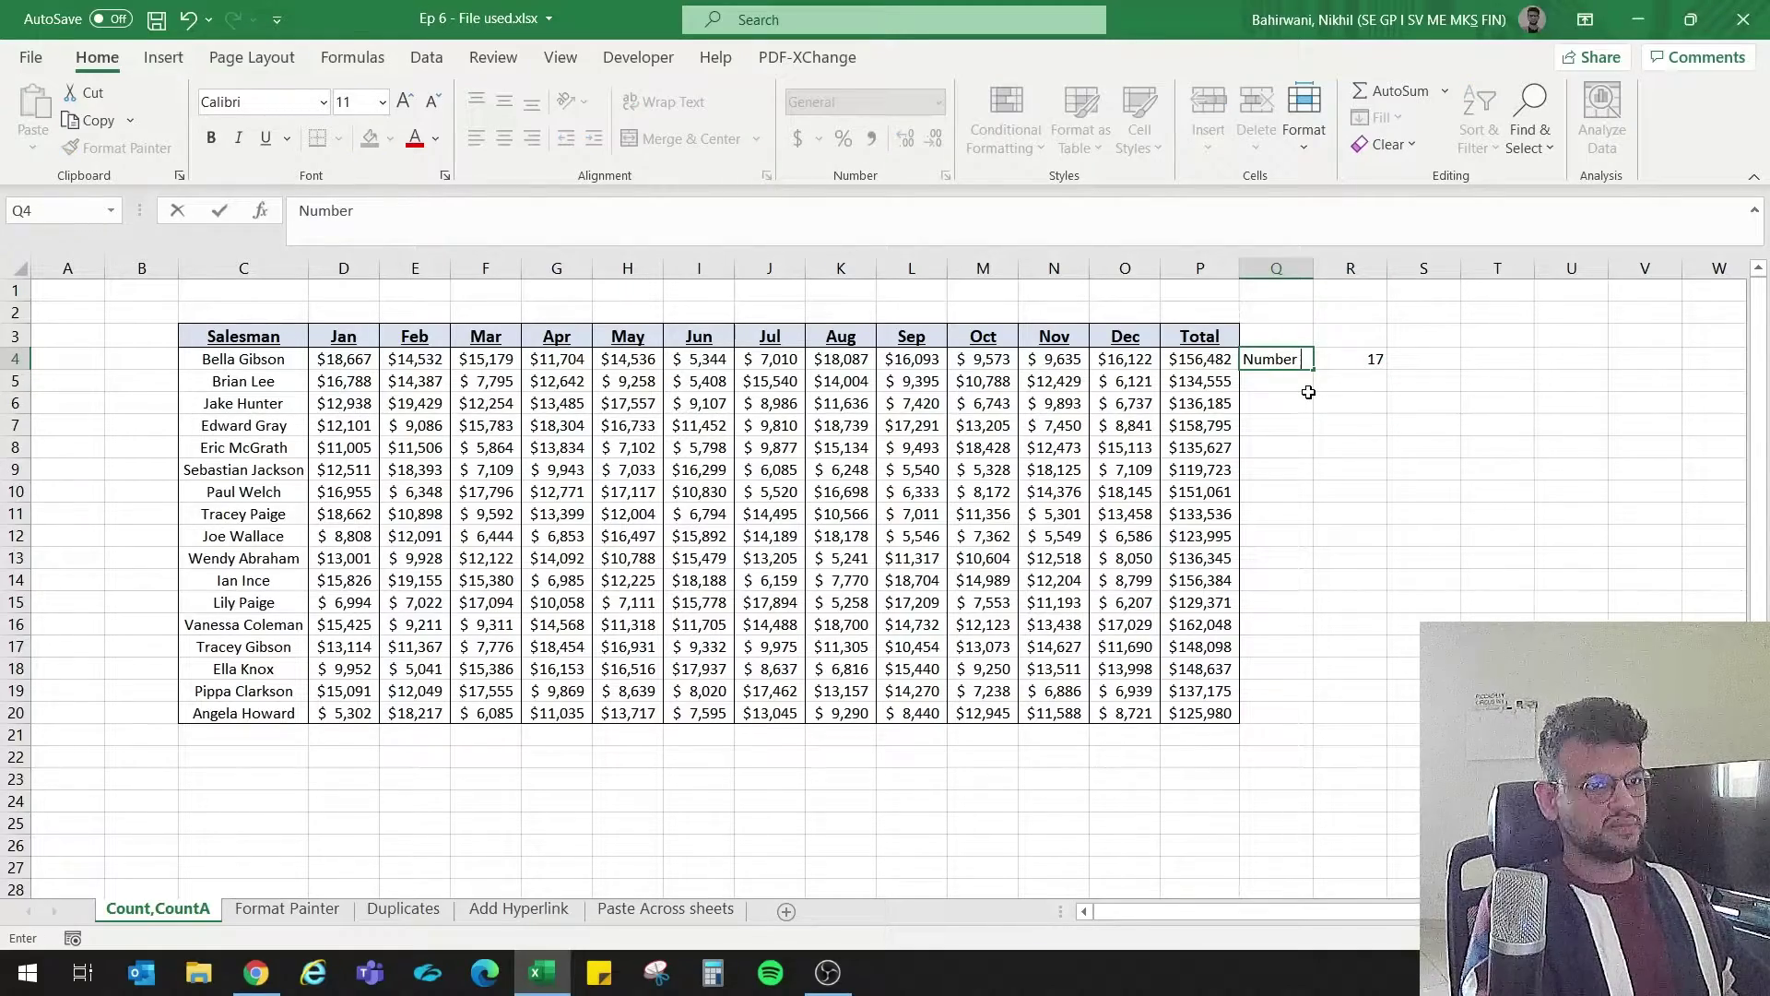
text( of Jan sales)
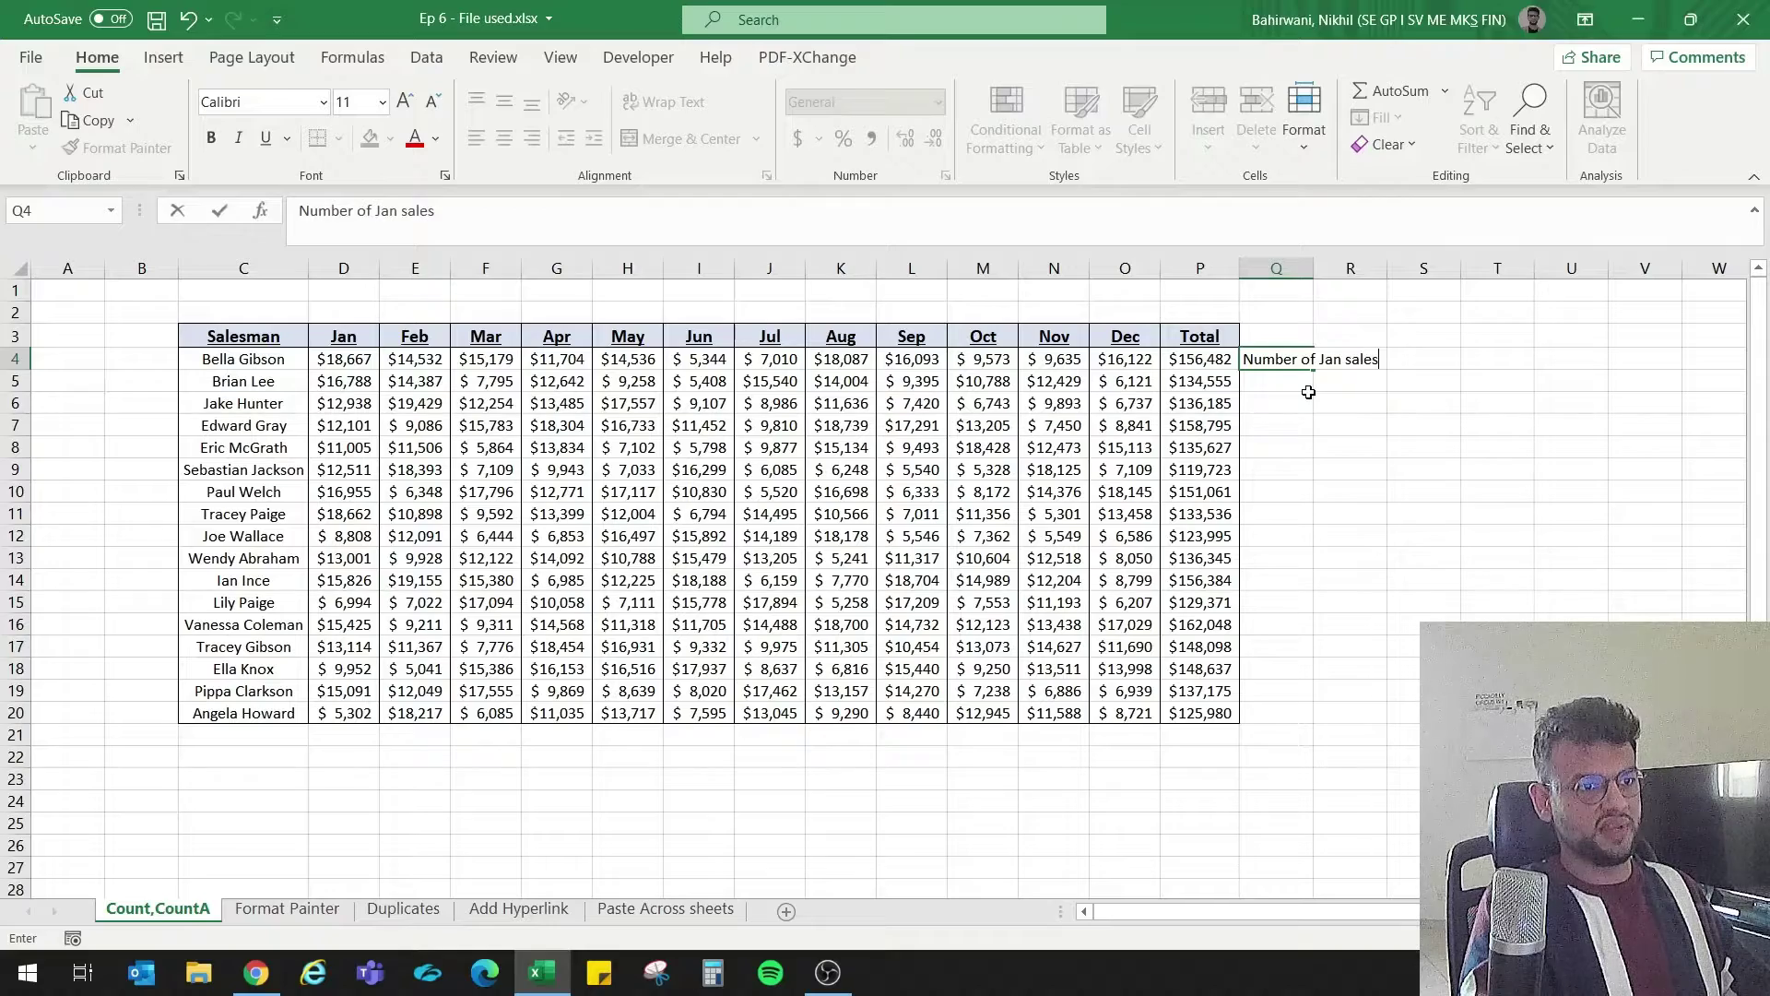
key(Return)
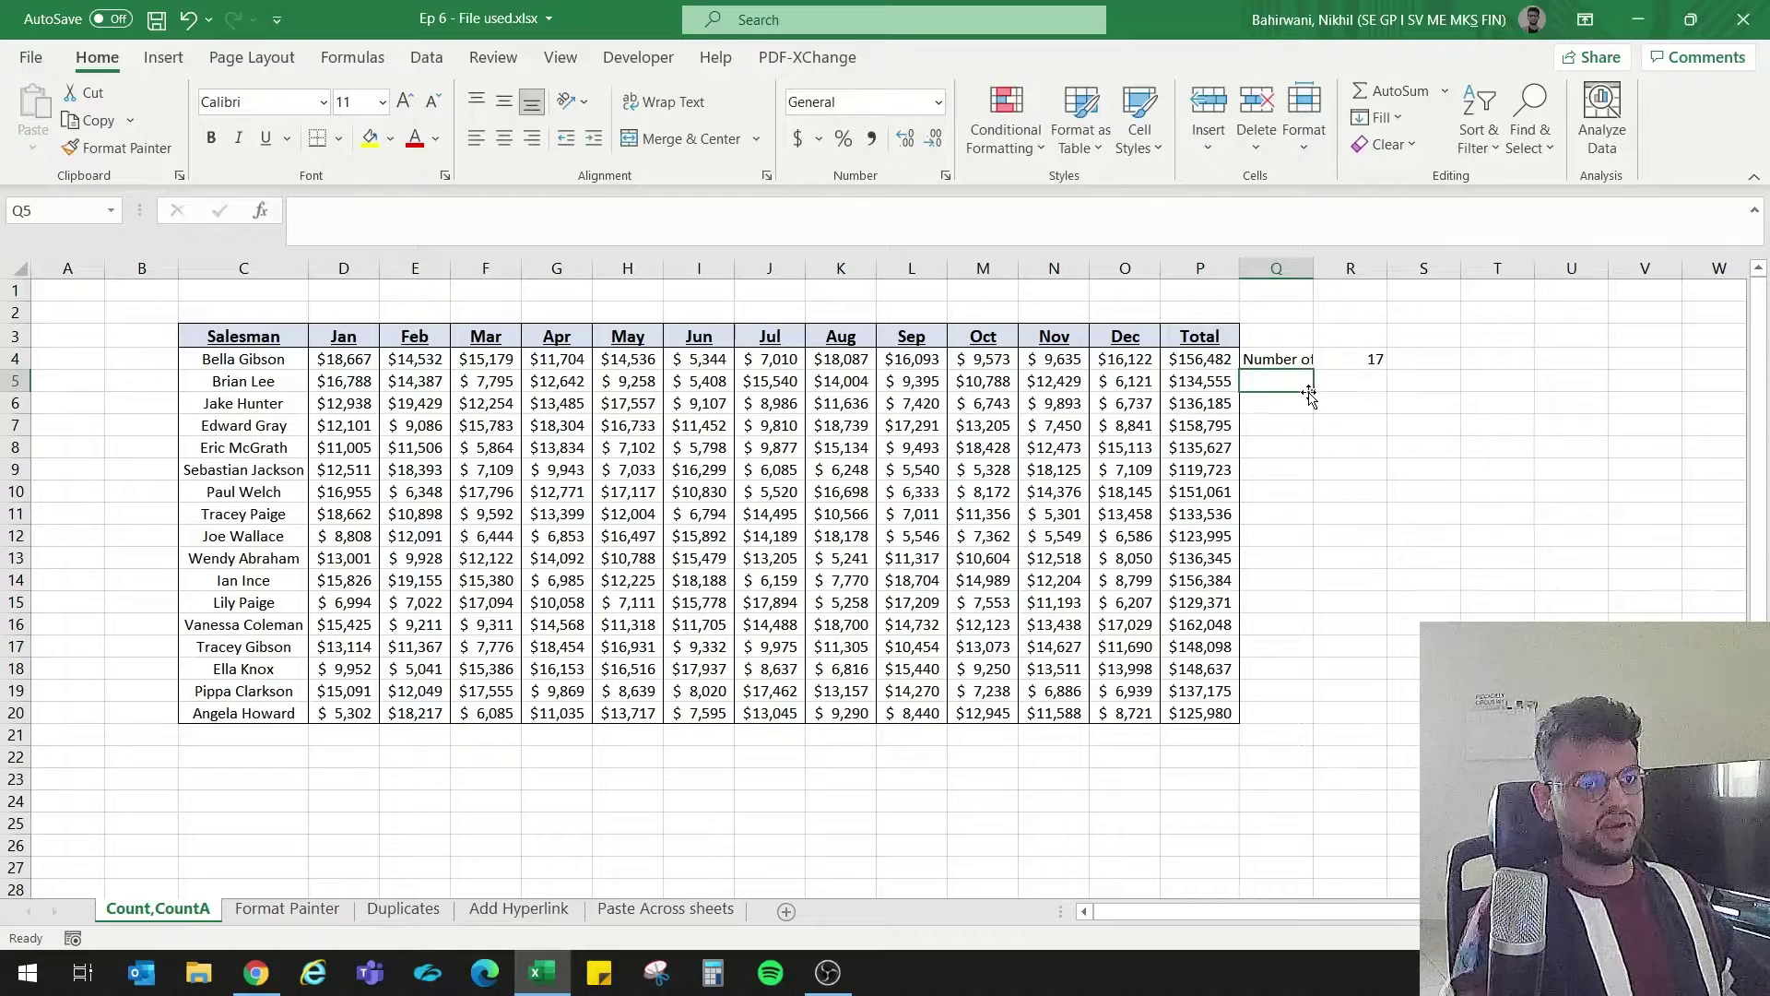
double_click(1314, 267)
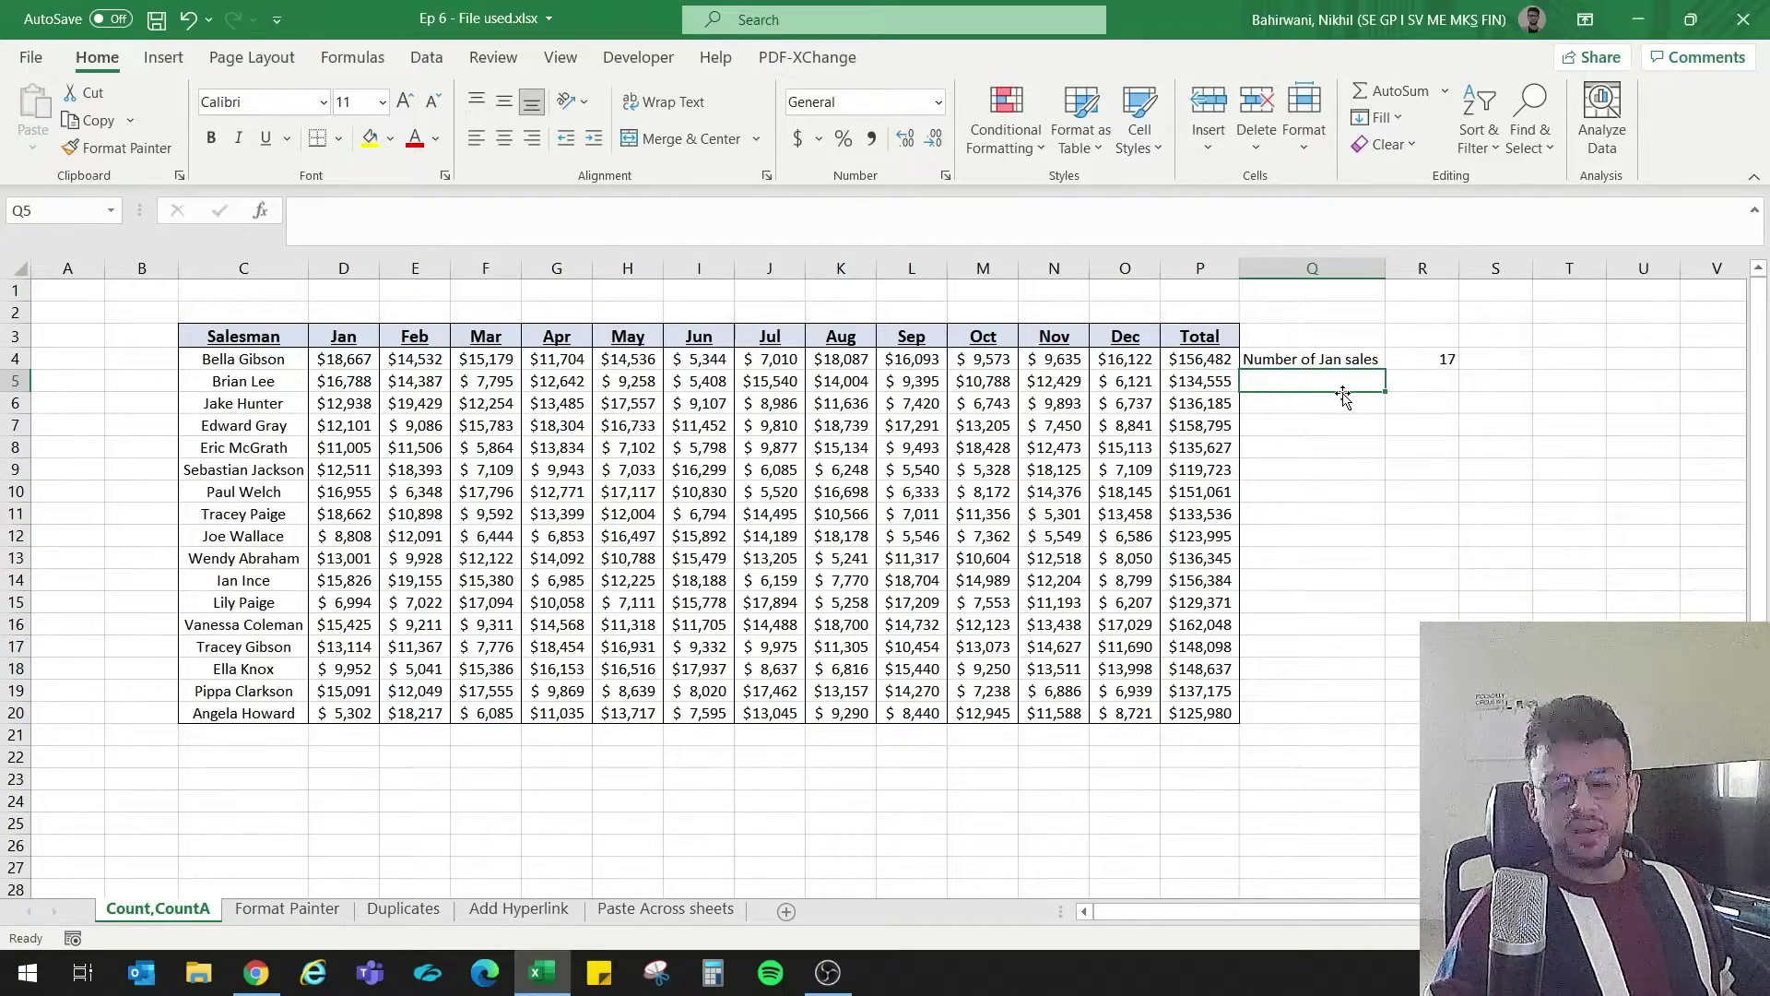
Step: Try counting the salesman names in C4:C20 with a COUNT formula in R5, and compare it with the R4 formula
click(1436, 367)
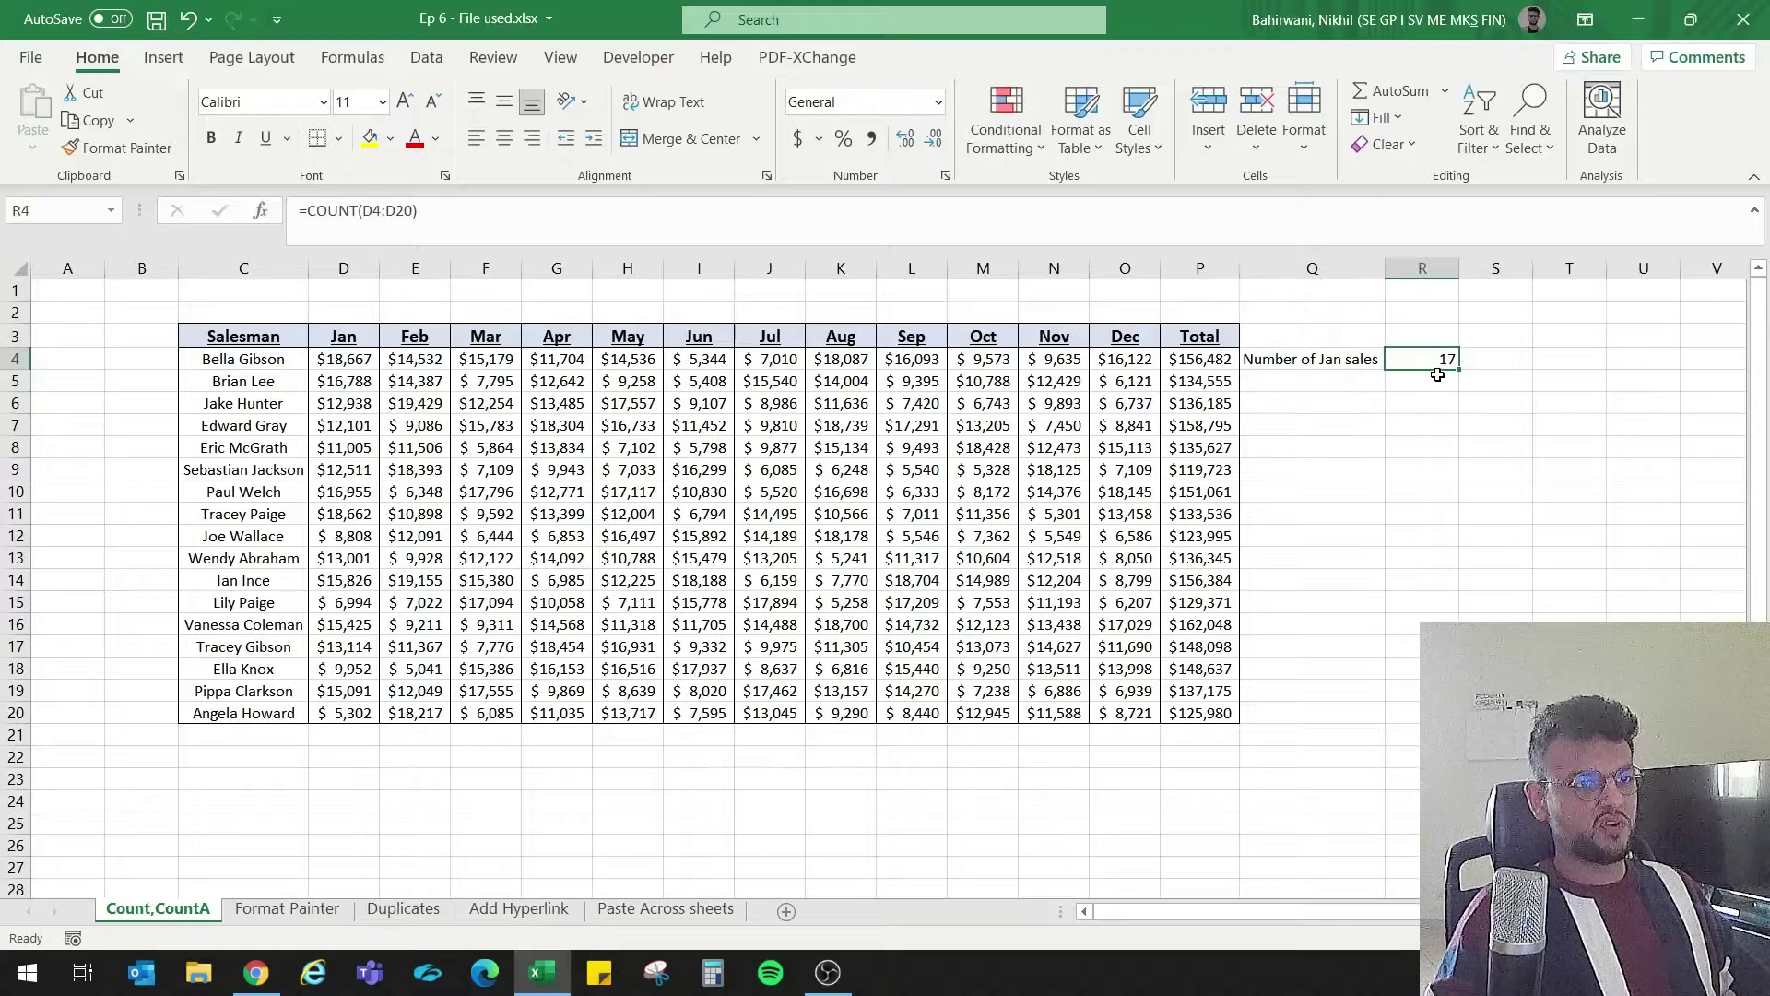
click(1434, 381)
text(=)
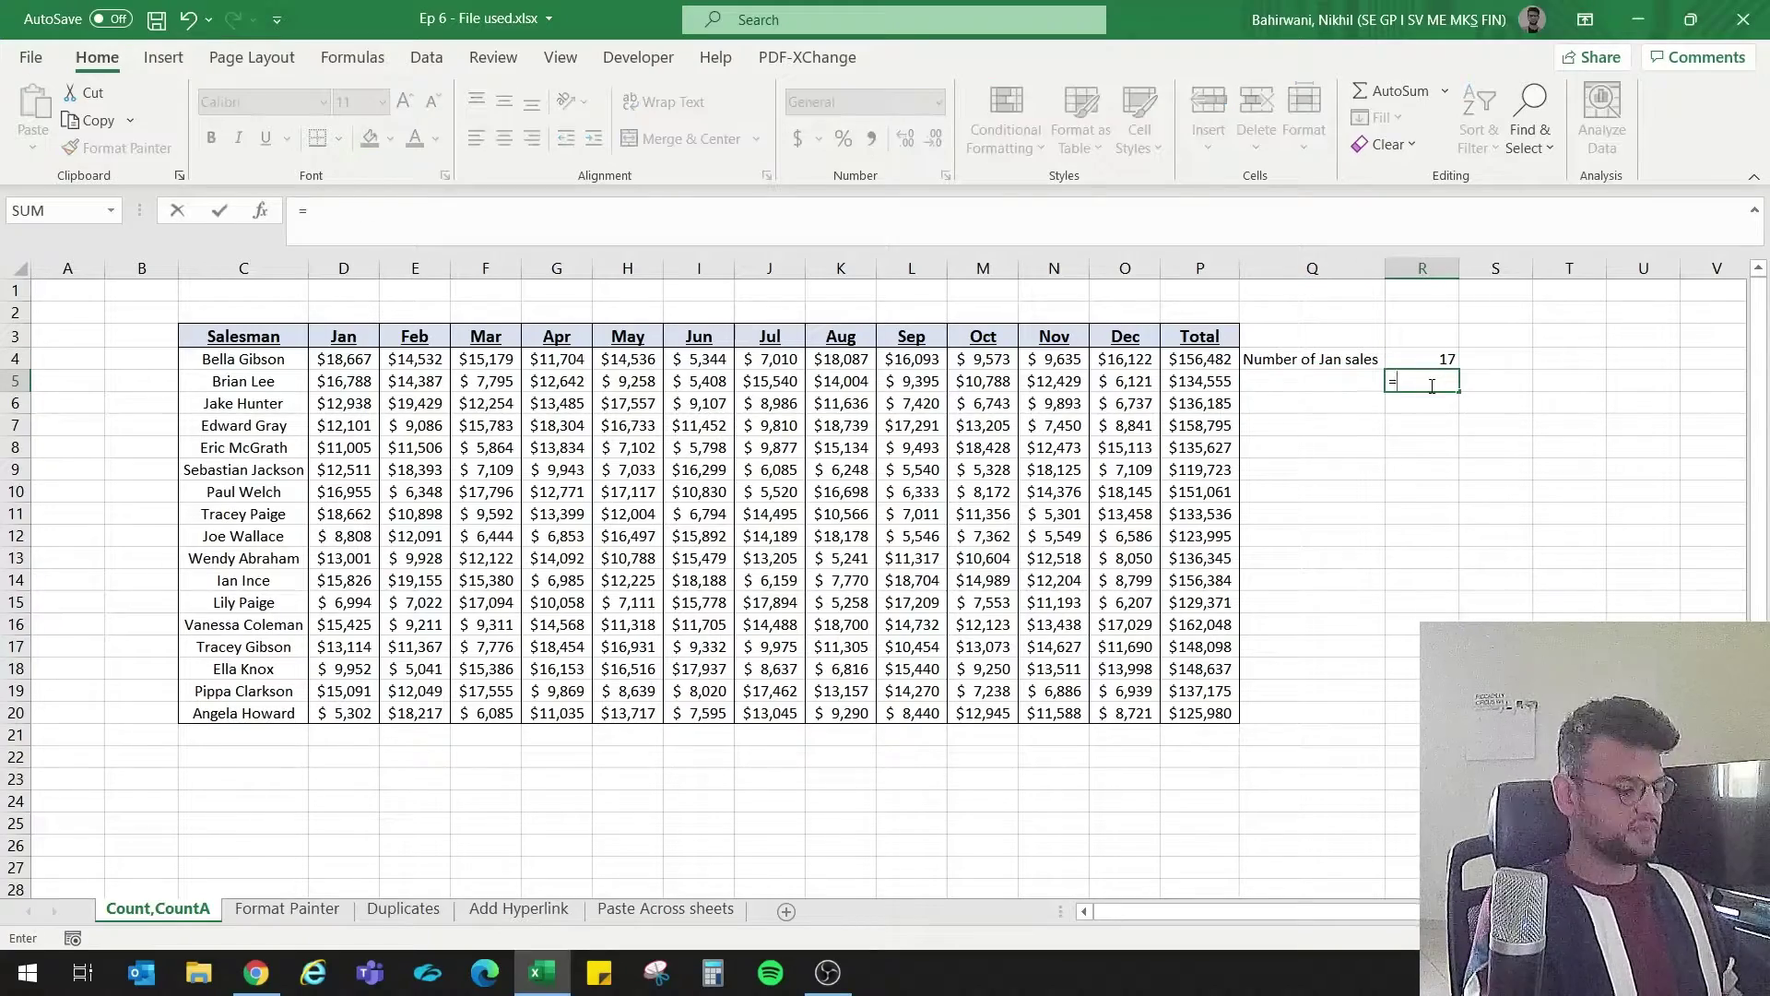
text(count()
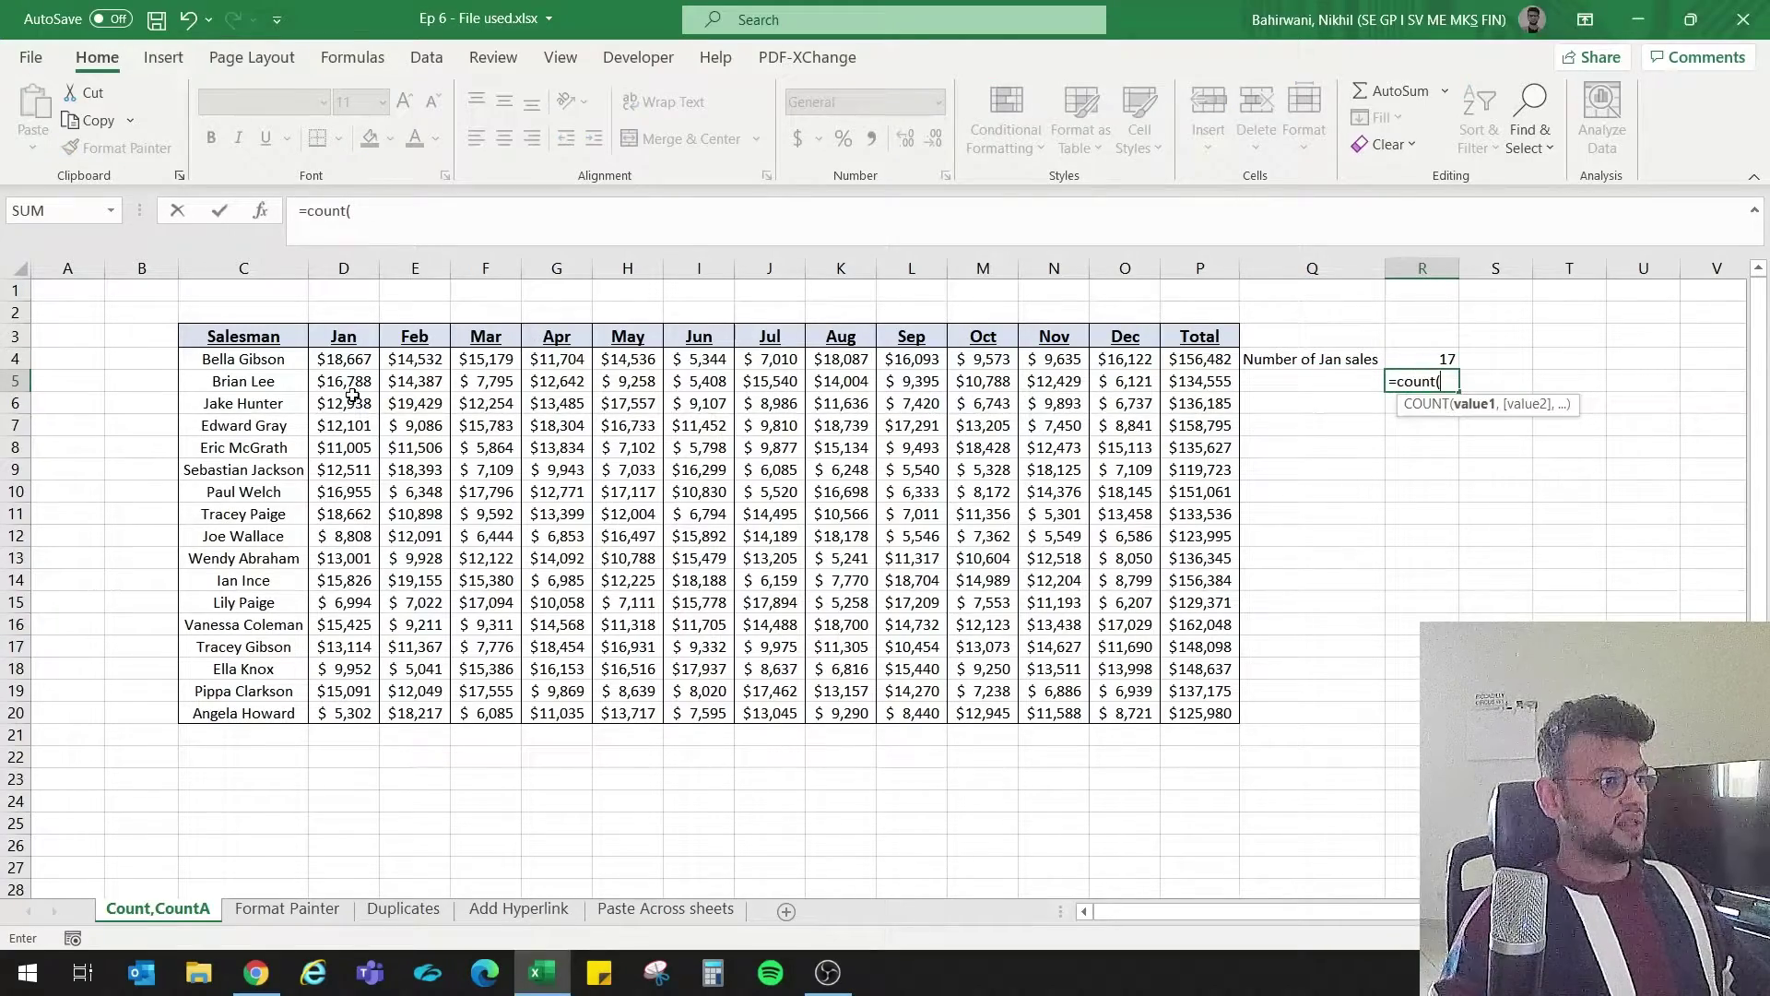
drag(248, 358, 291, 710)
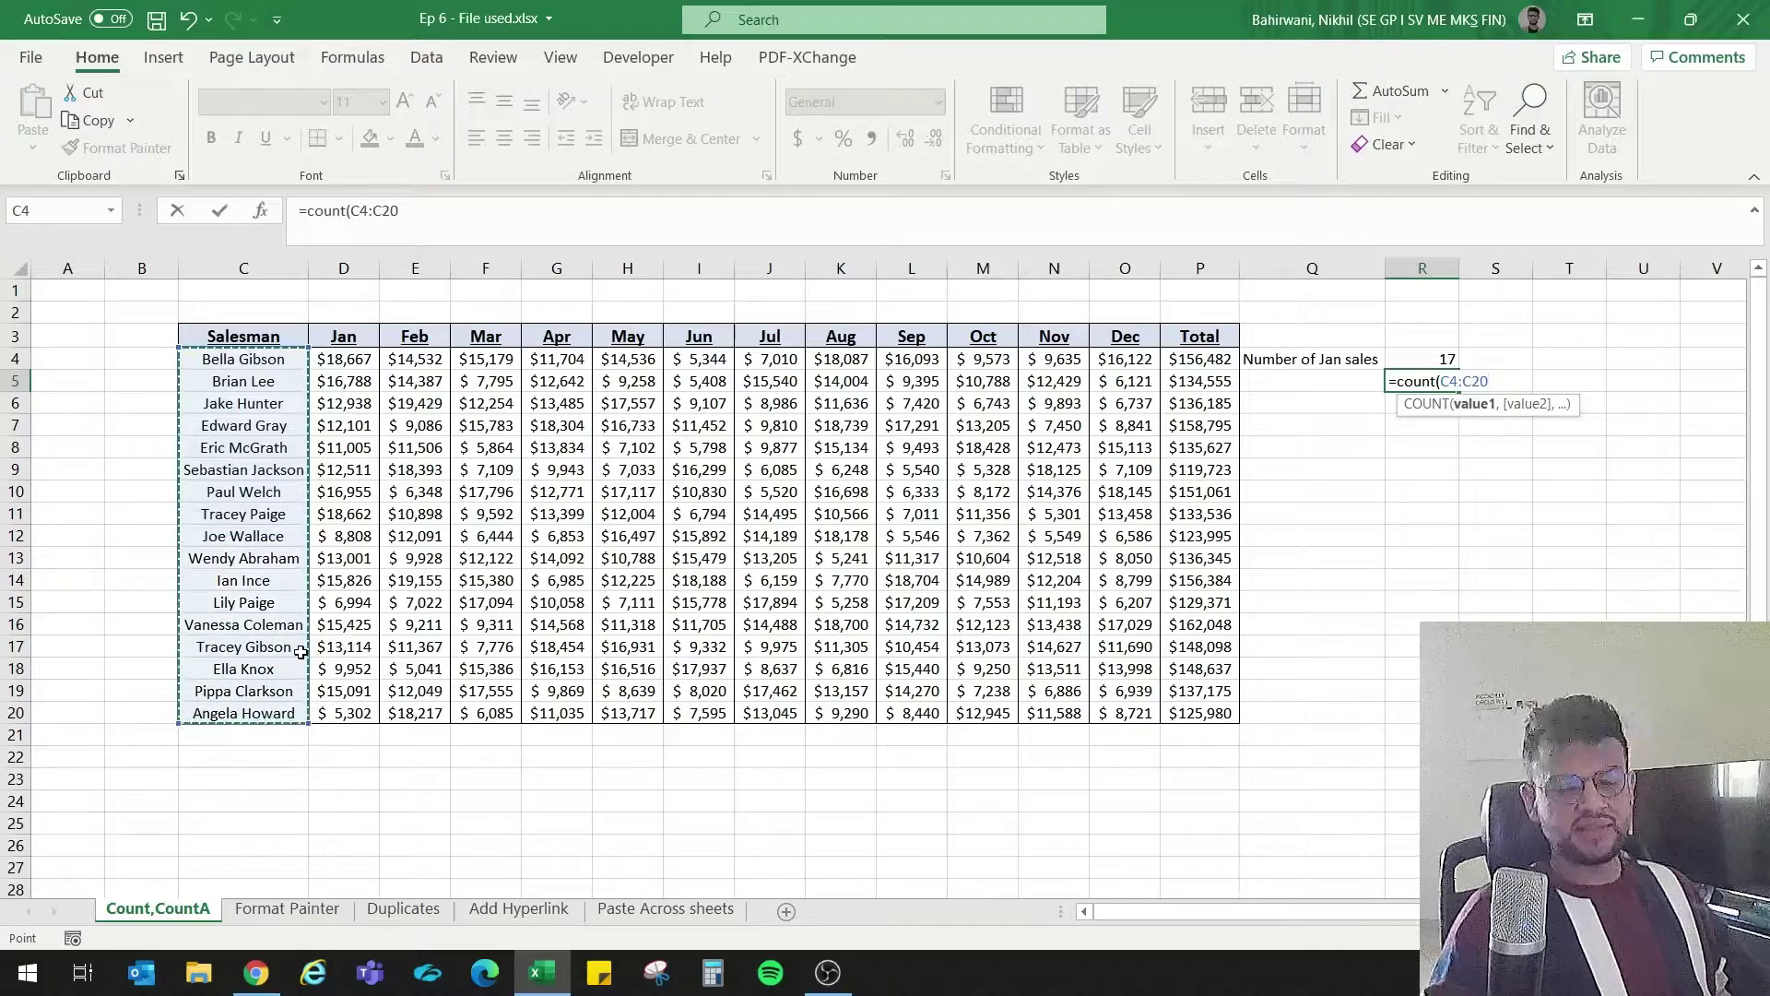
key(Return)
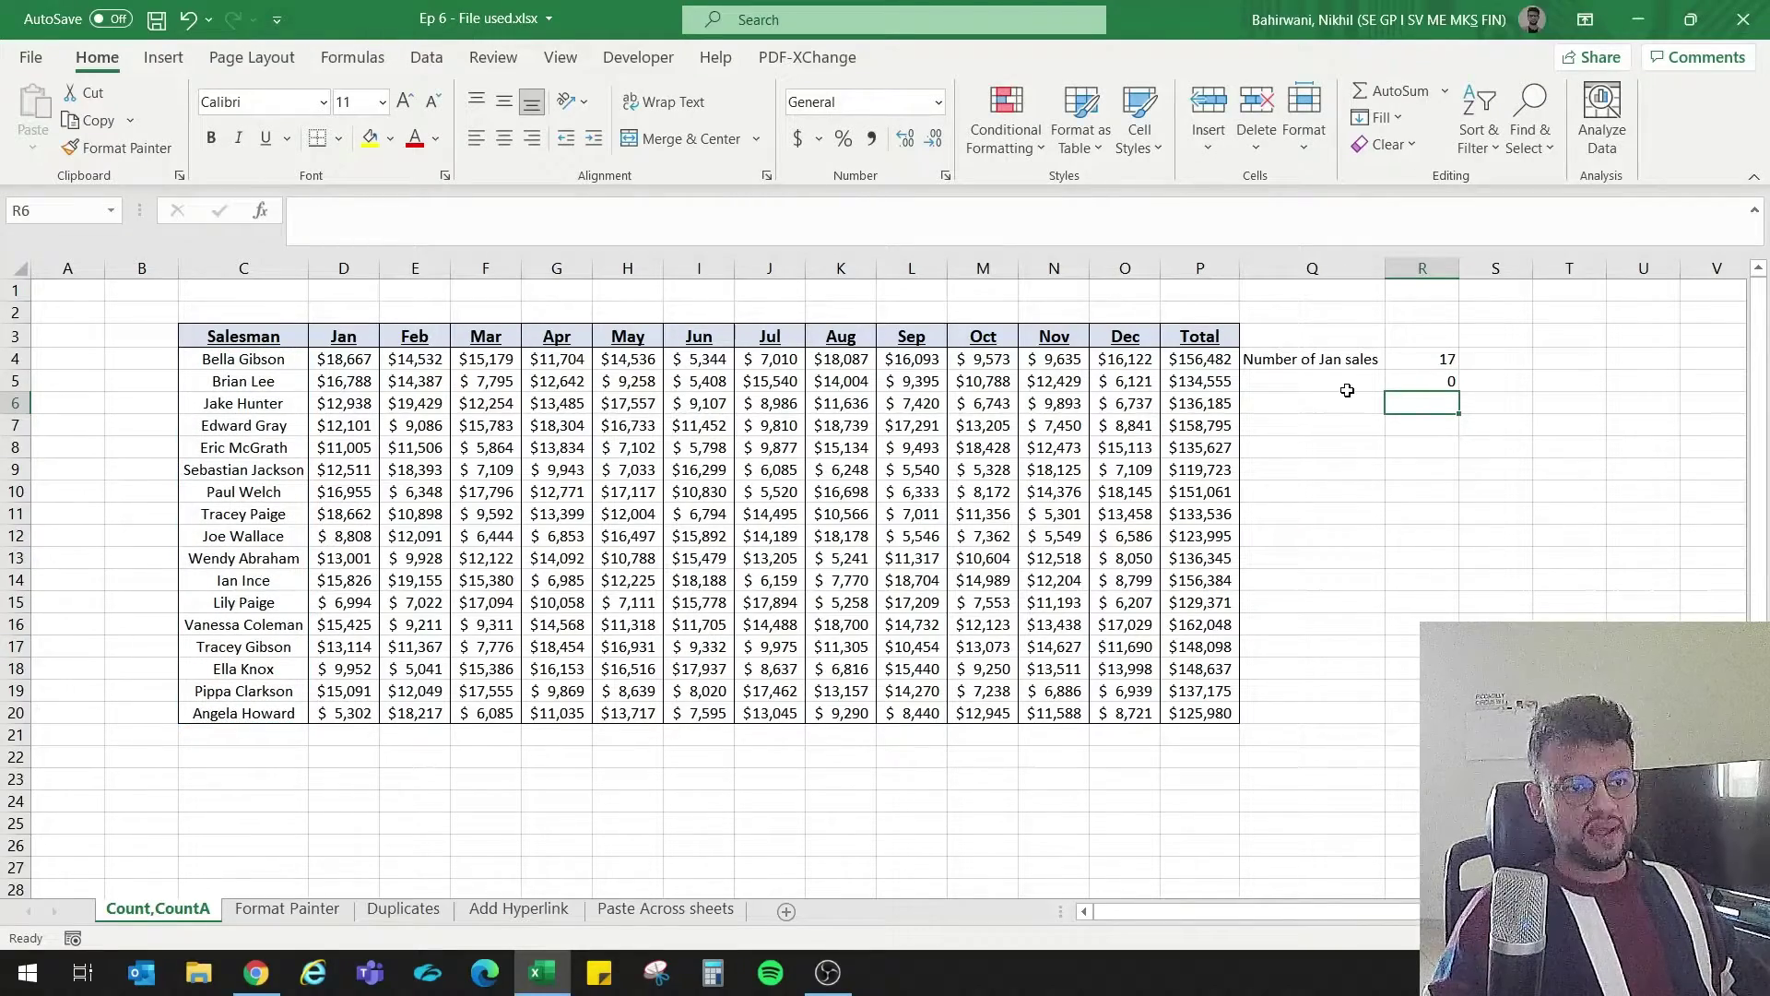
click(1415, 380)
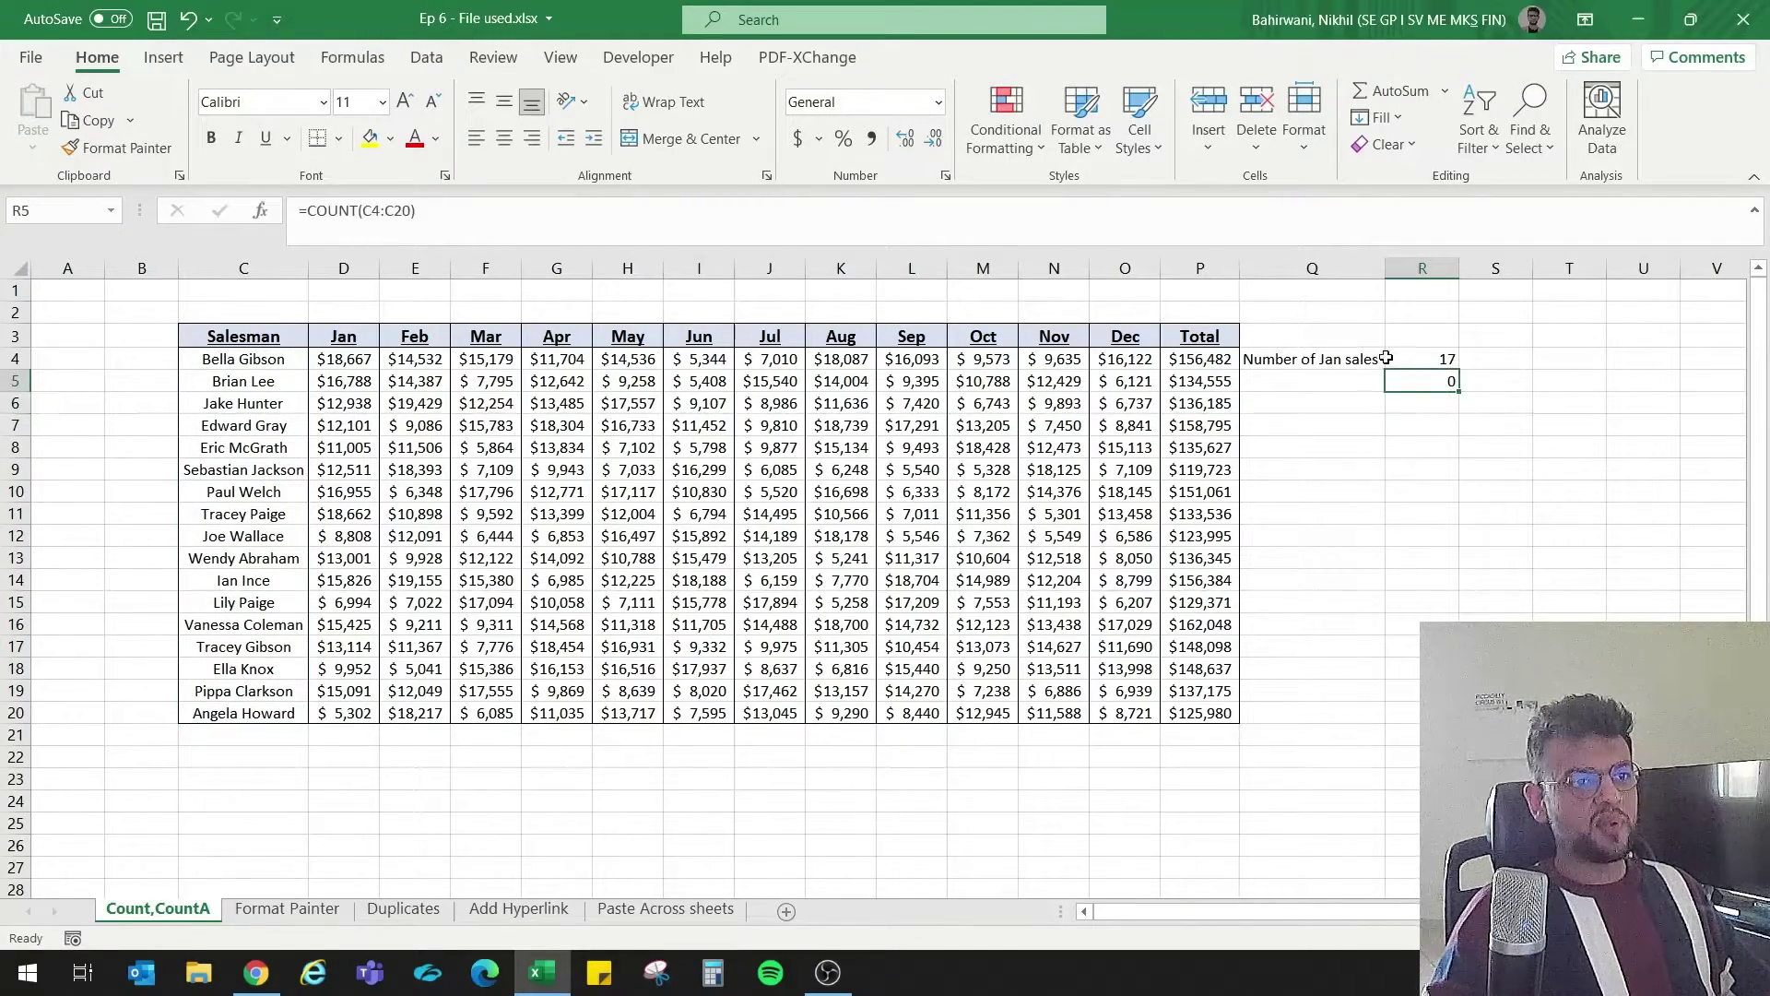
click(1387, 359)
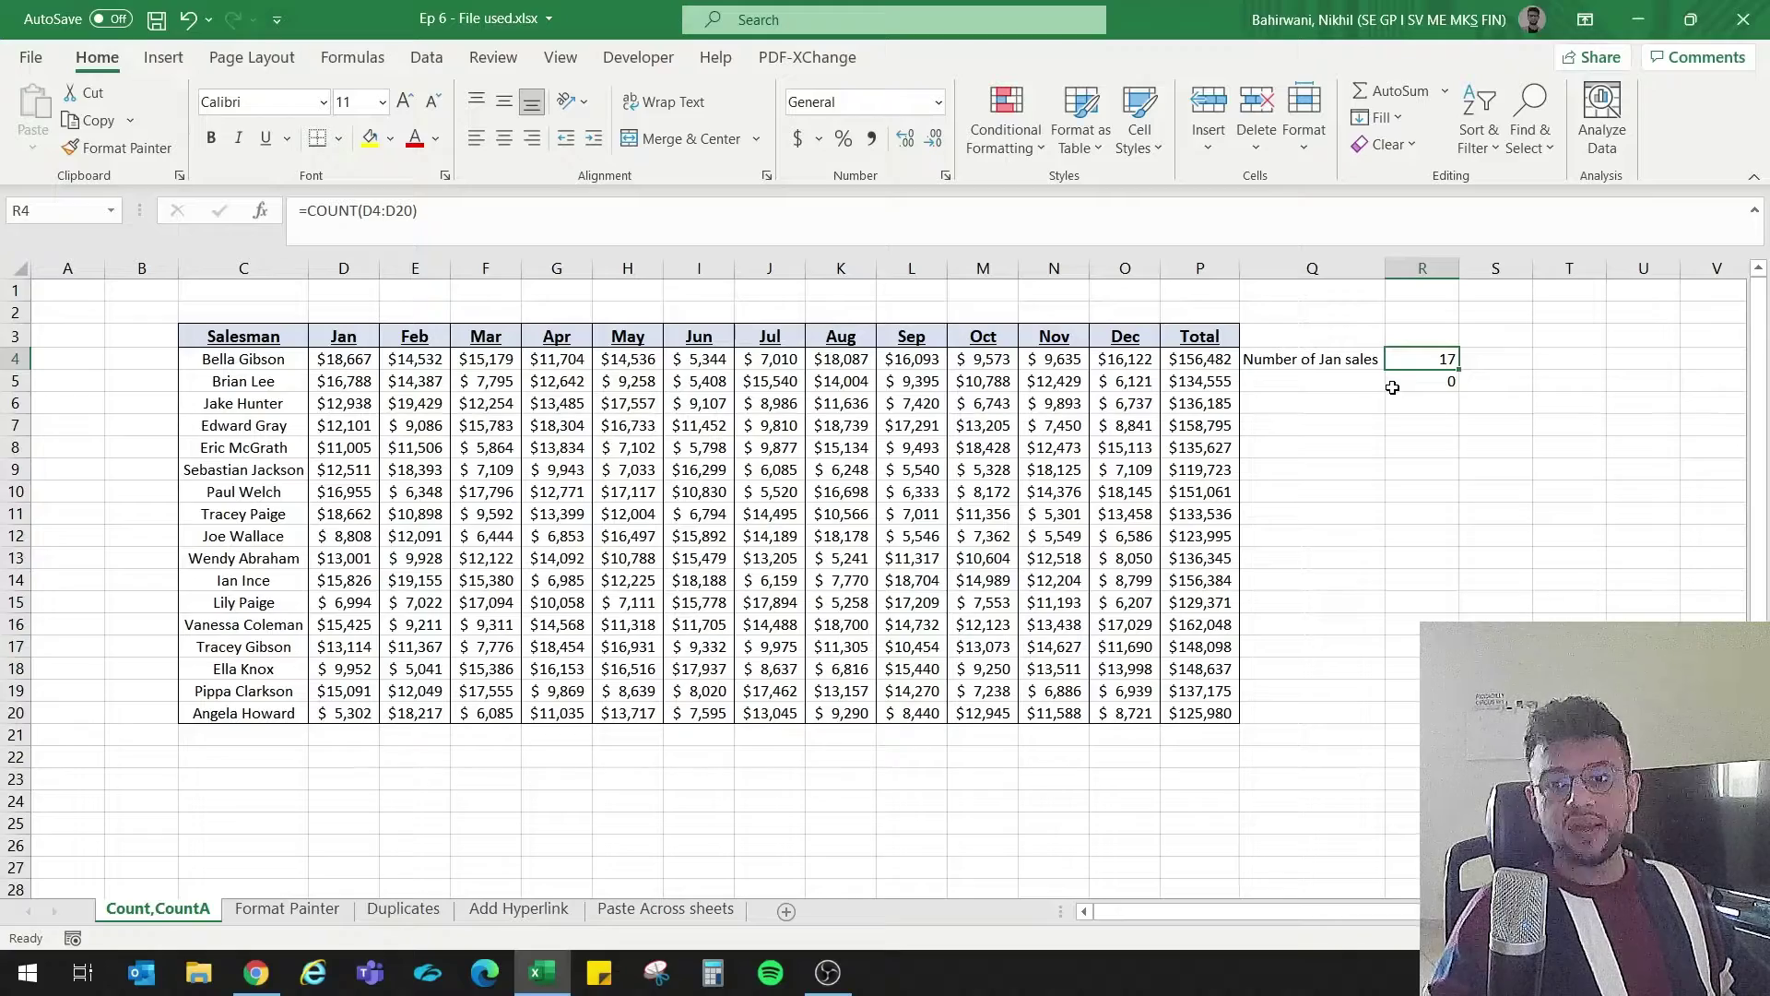
Step: Replace the formula in R5 with COUNTA over the salesman names in C4:C20
drag(258, 364, 265, 725)
click(1449, 380)
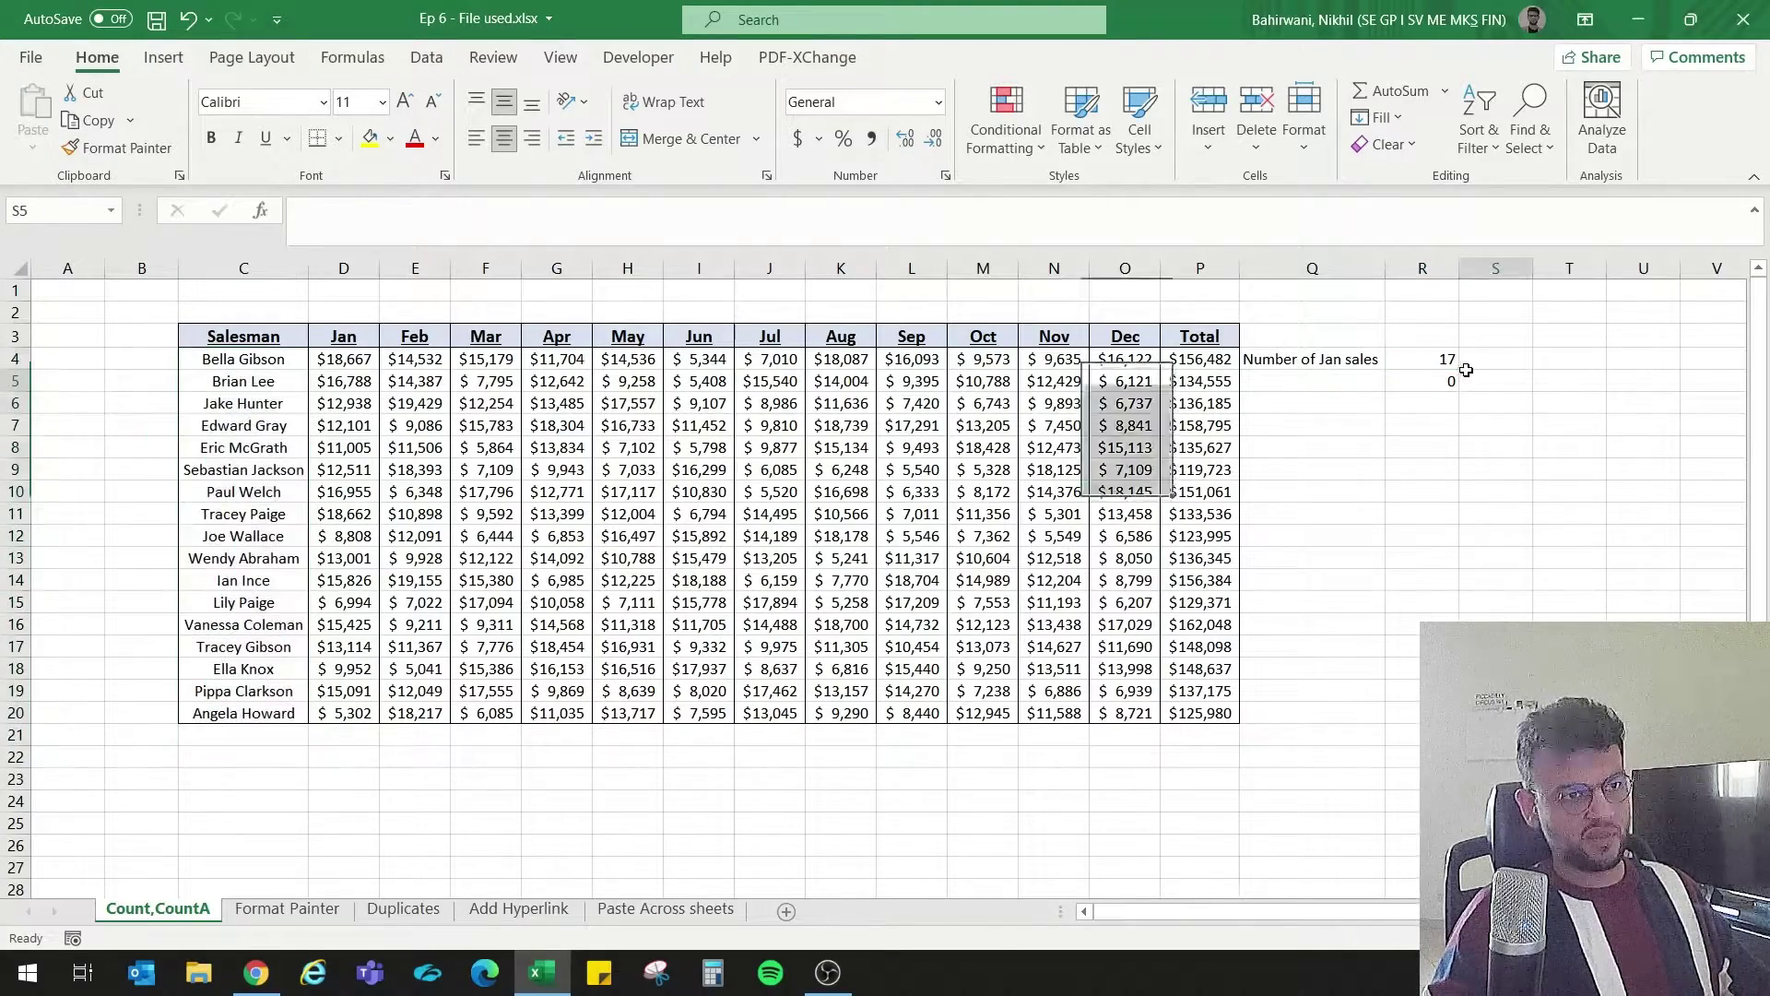
text(=coun)
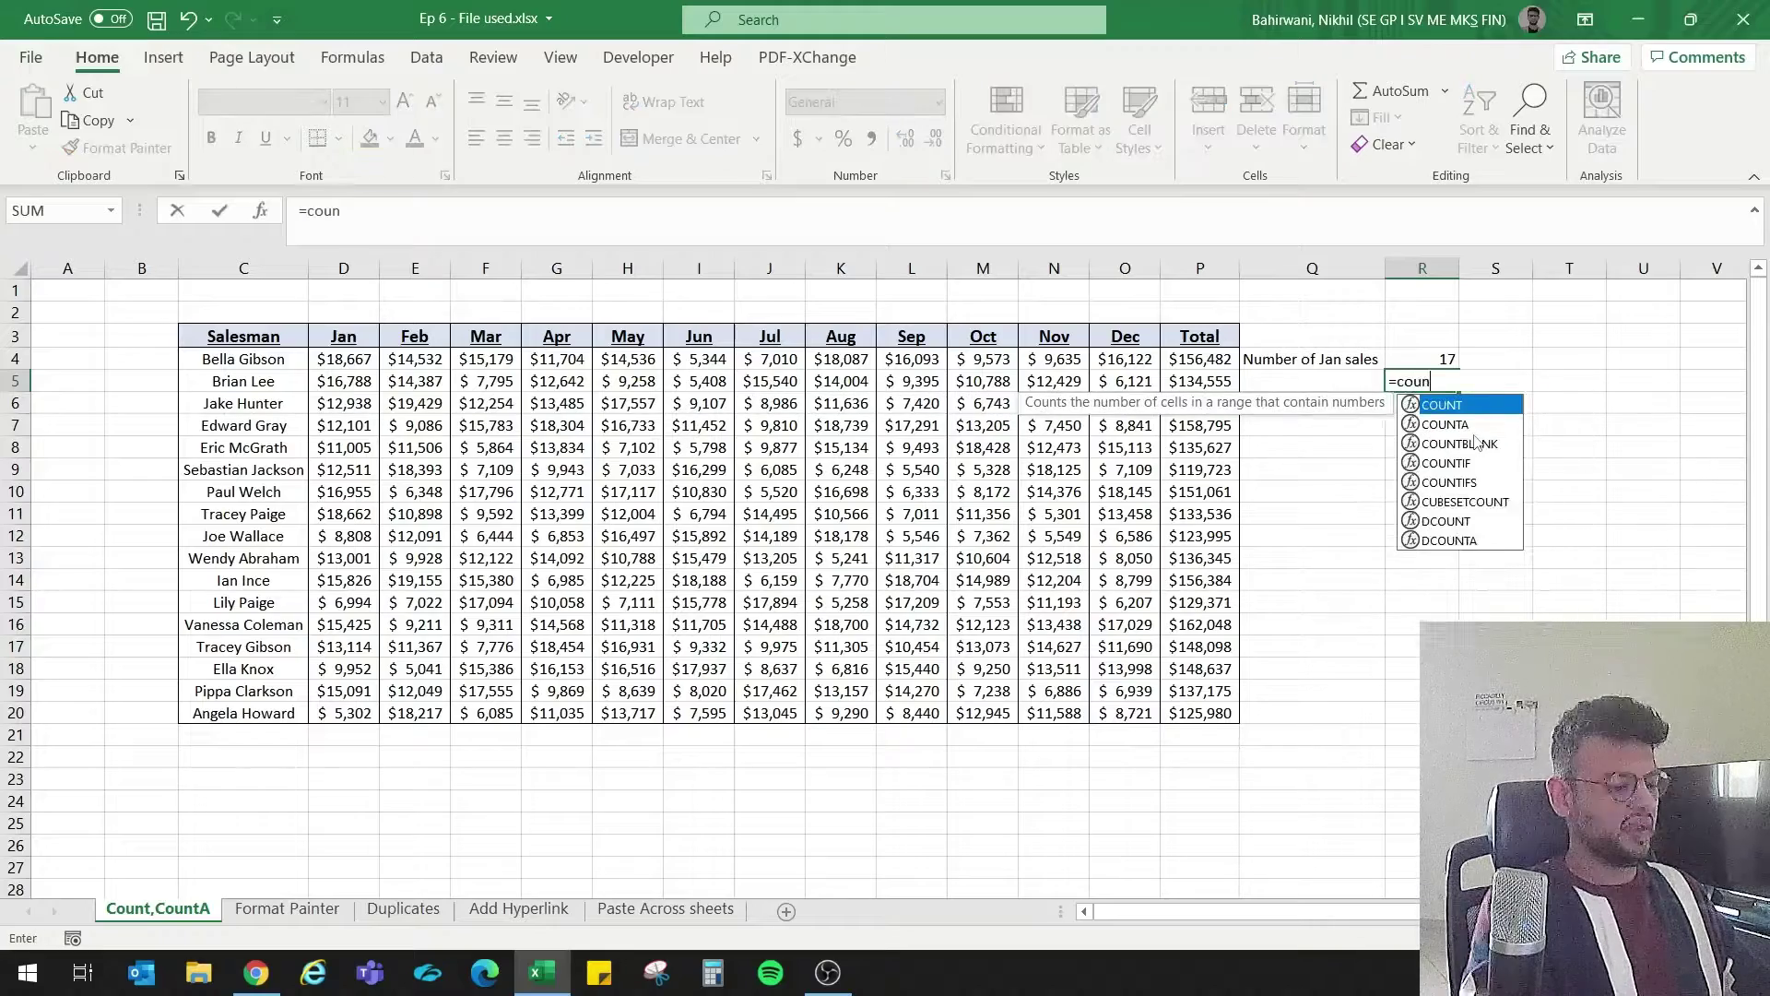
text(tA)
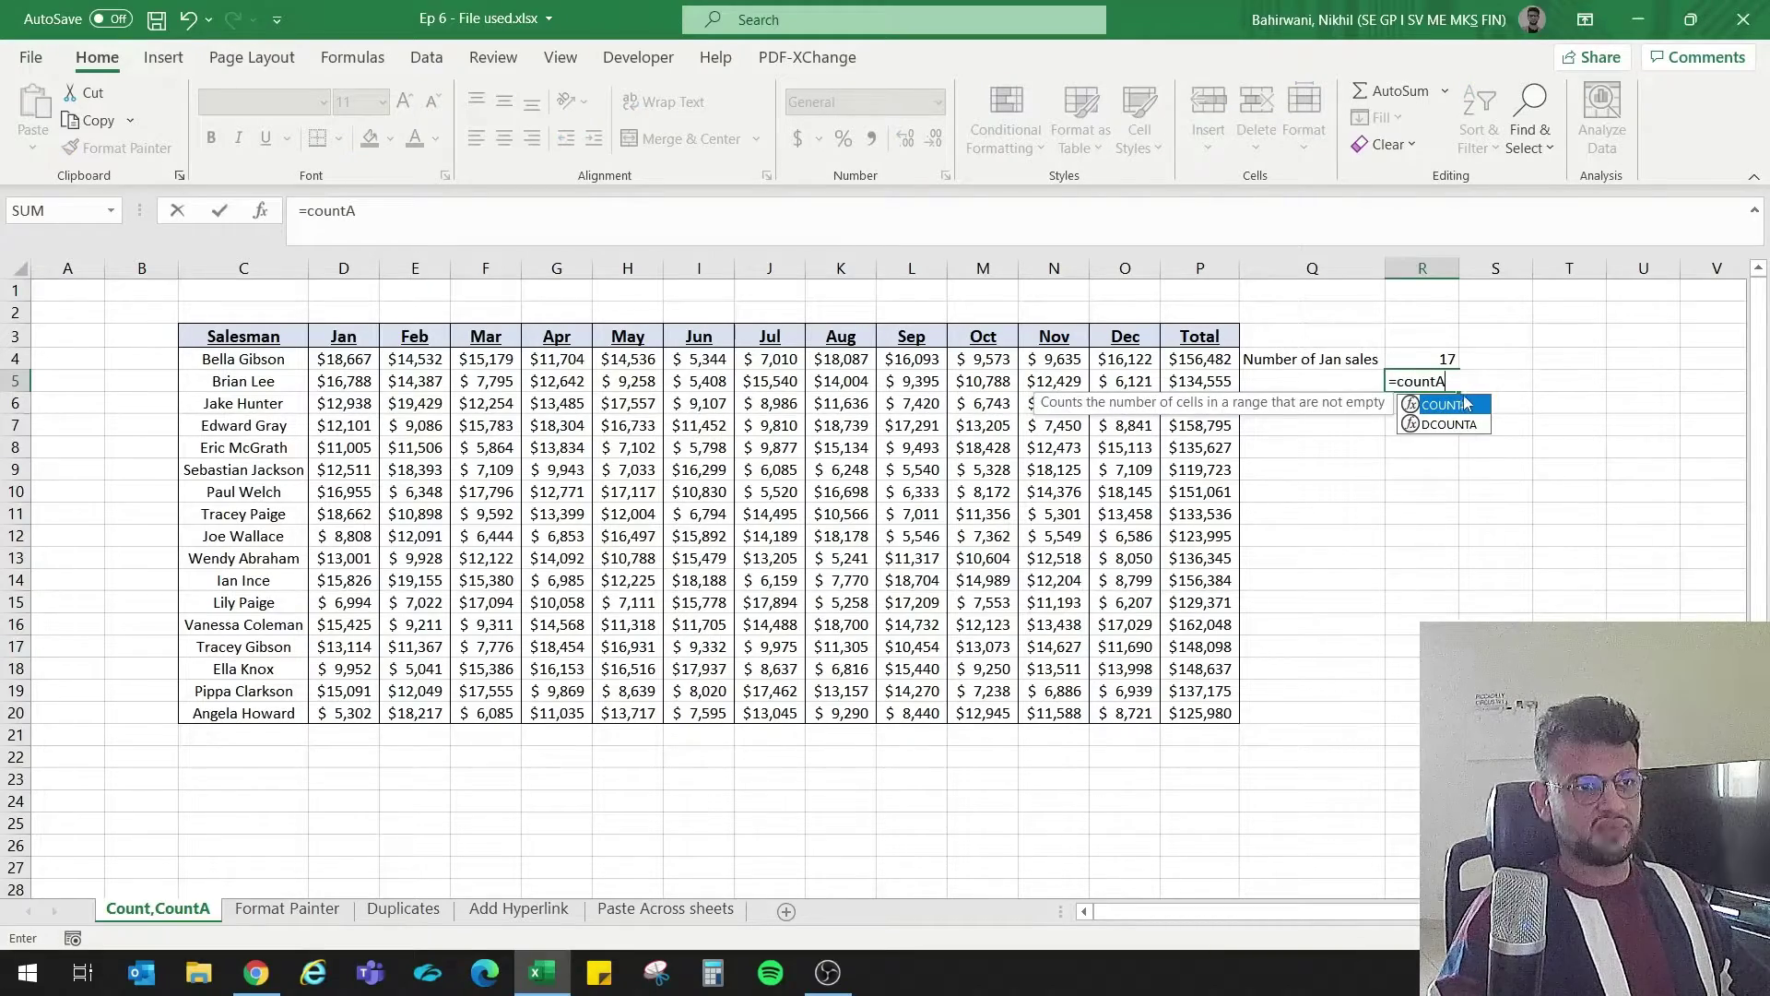
double_click(1468, 406)
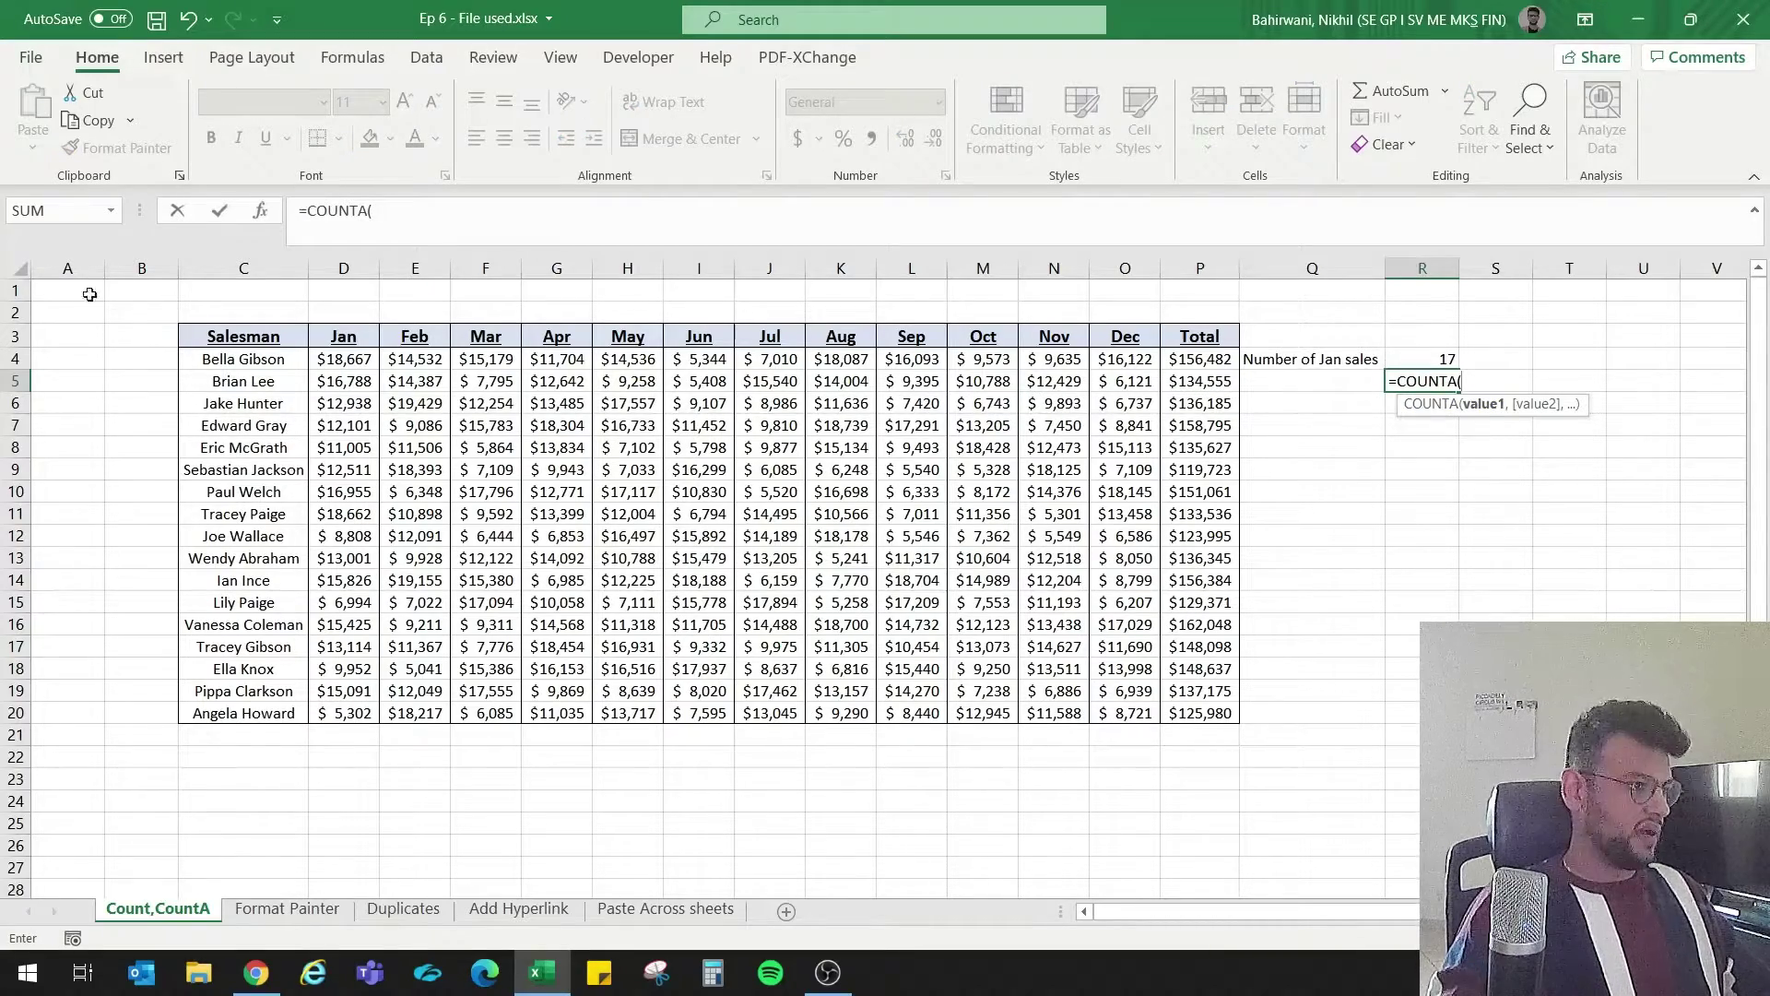
drag(224, 364, 249, 693)
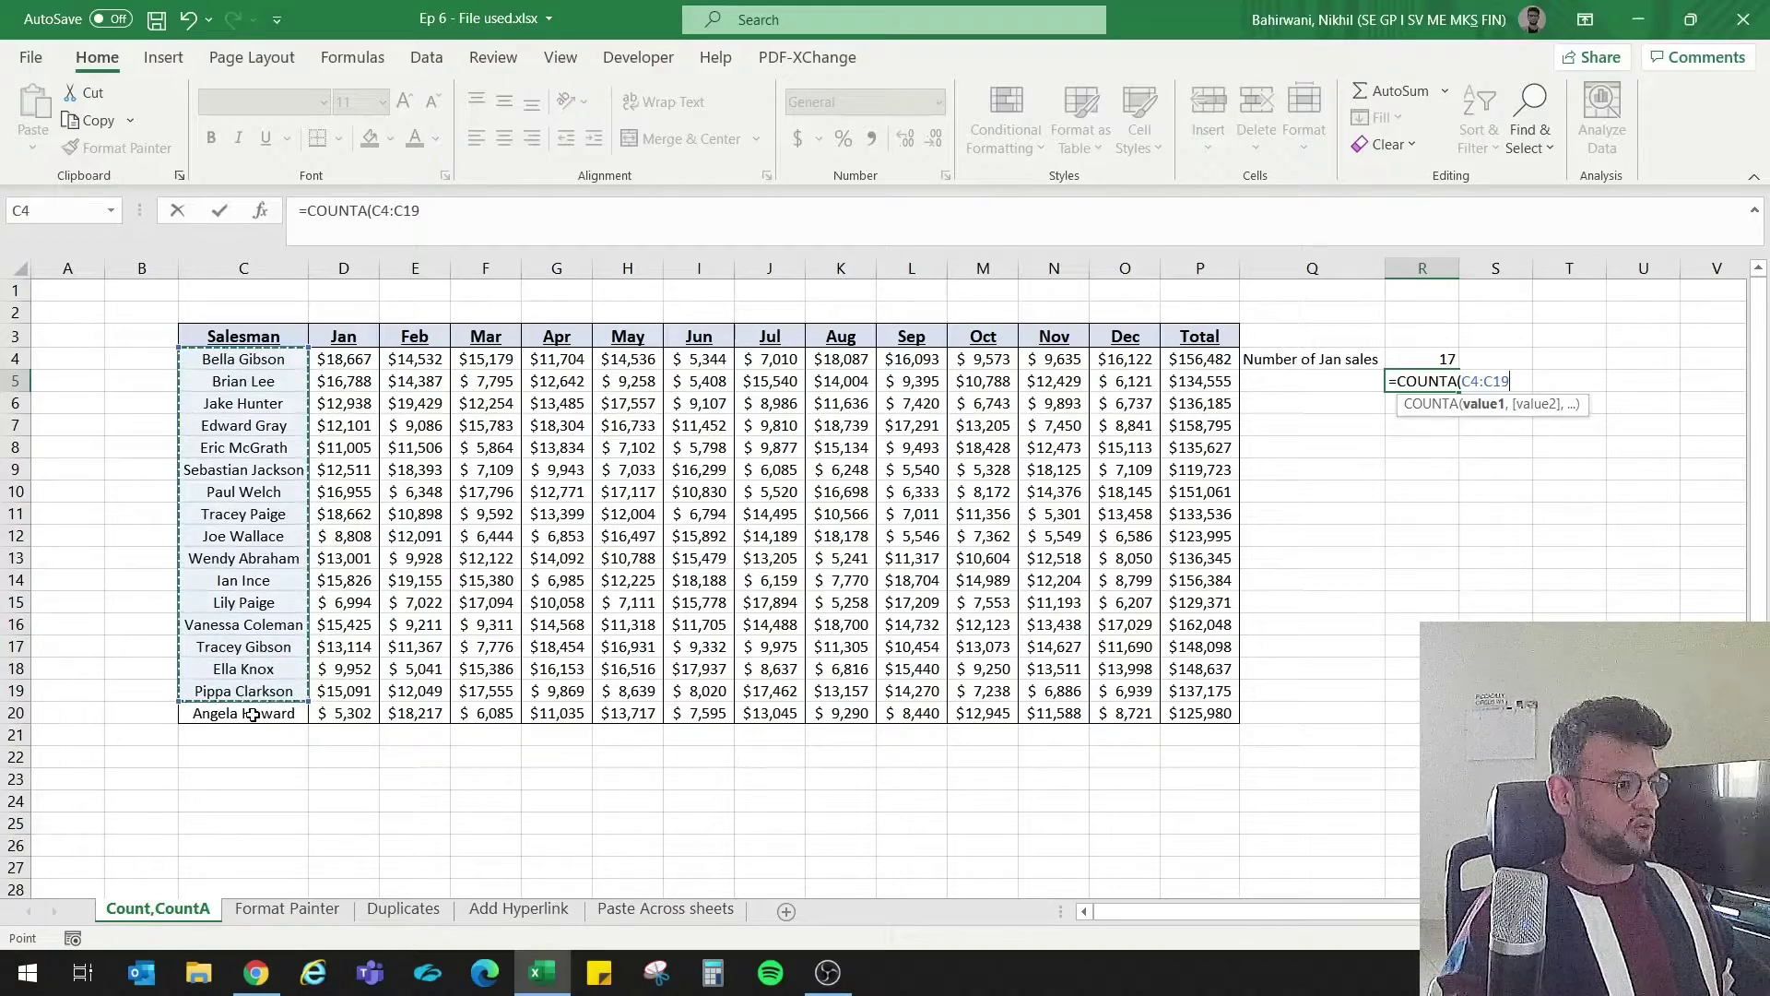
click(441, 215)
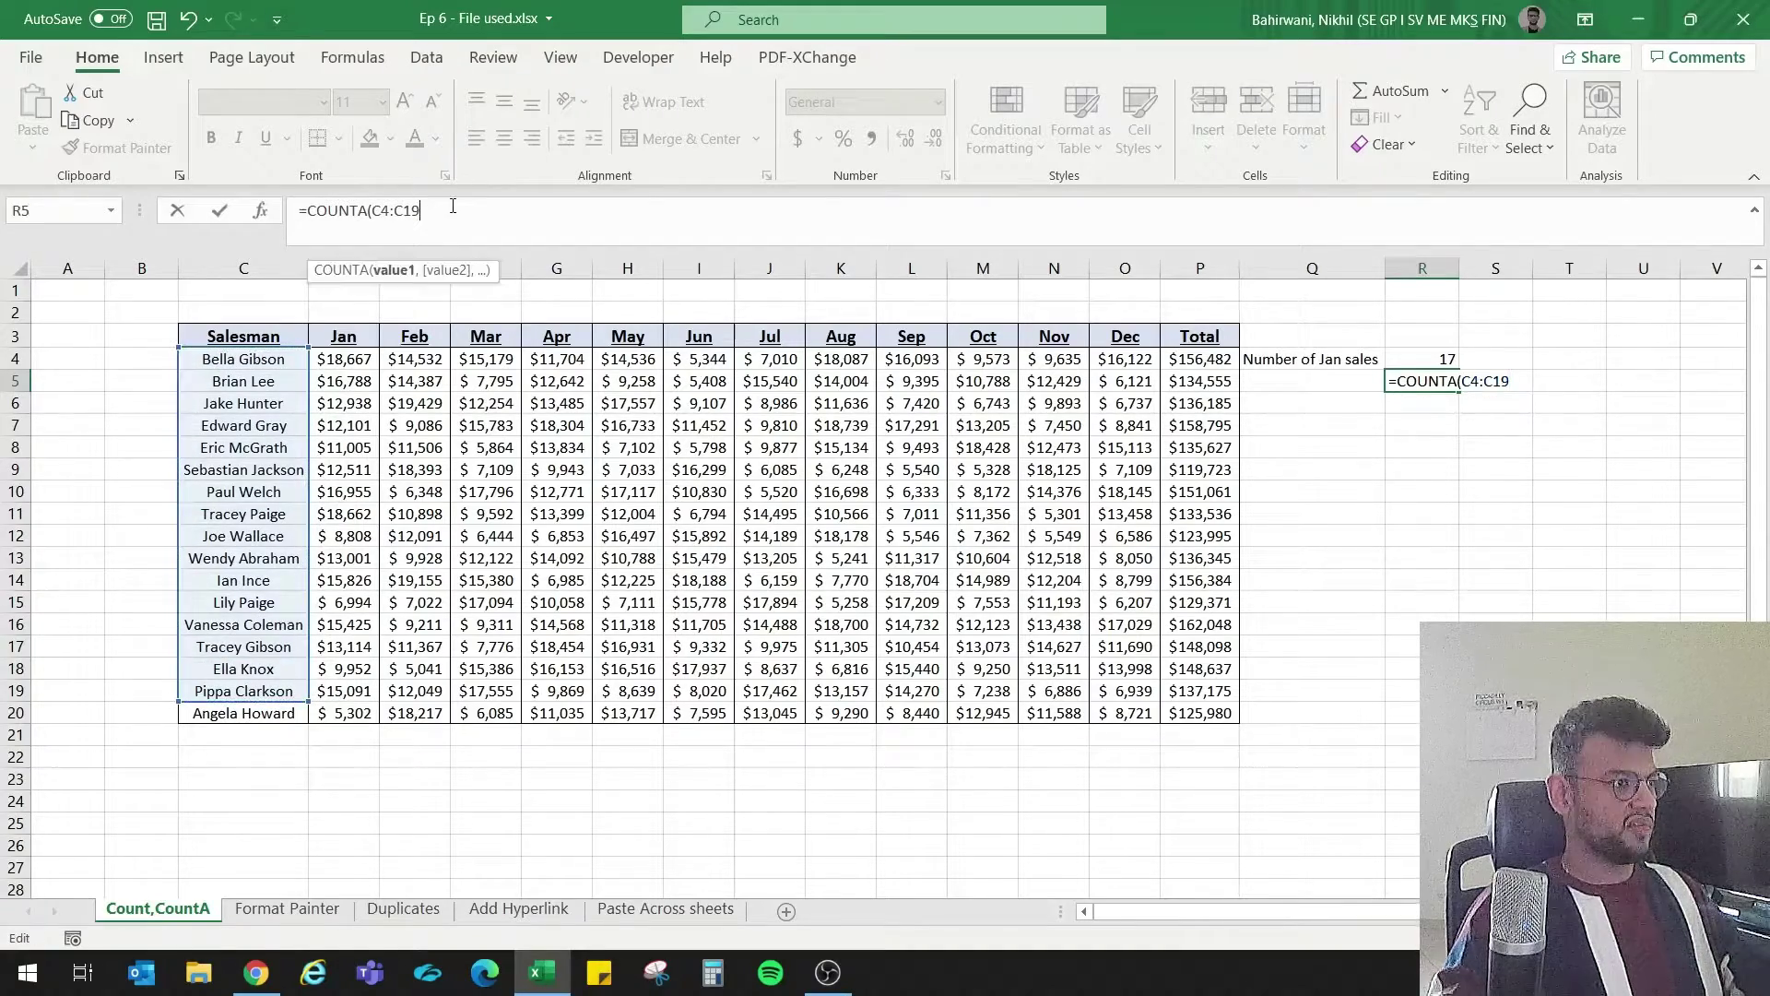
key(BackSpace)
key(BackSpace)
text(20)
key(Return)
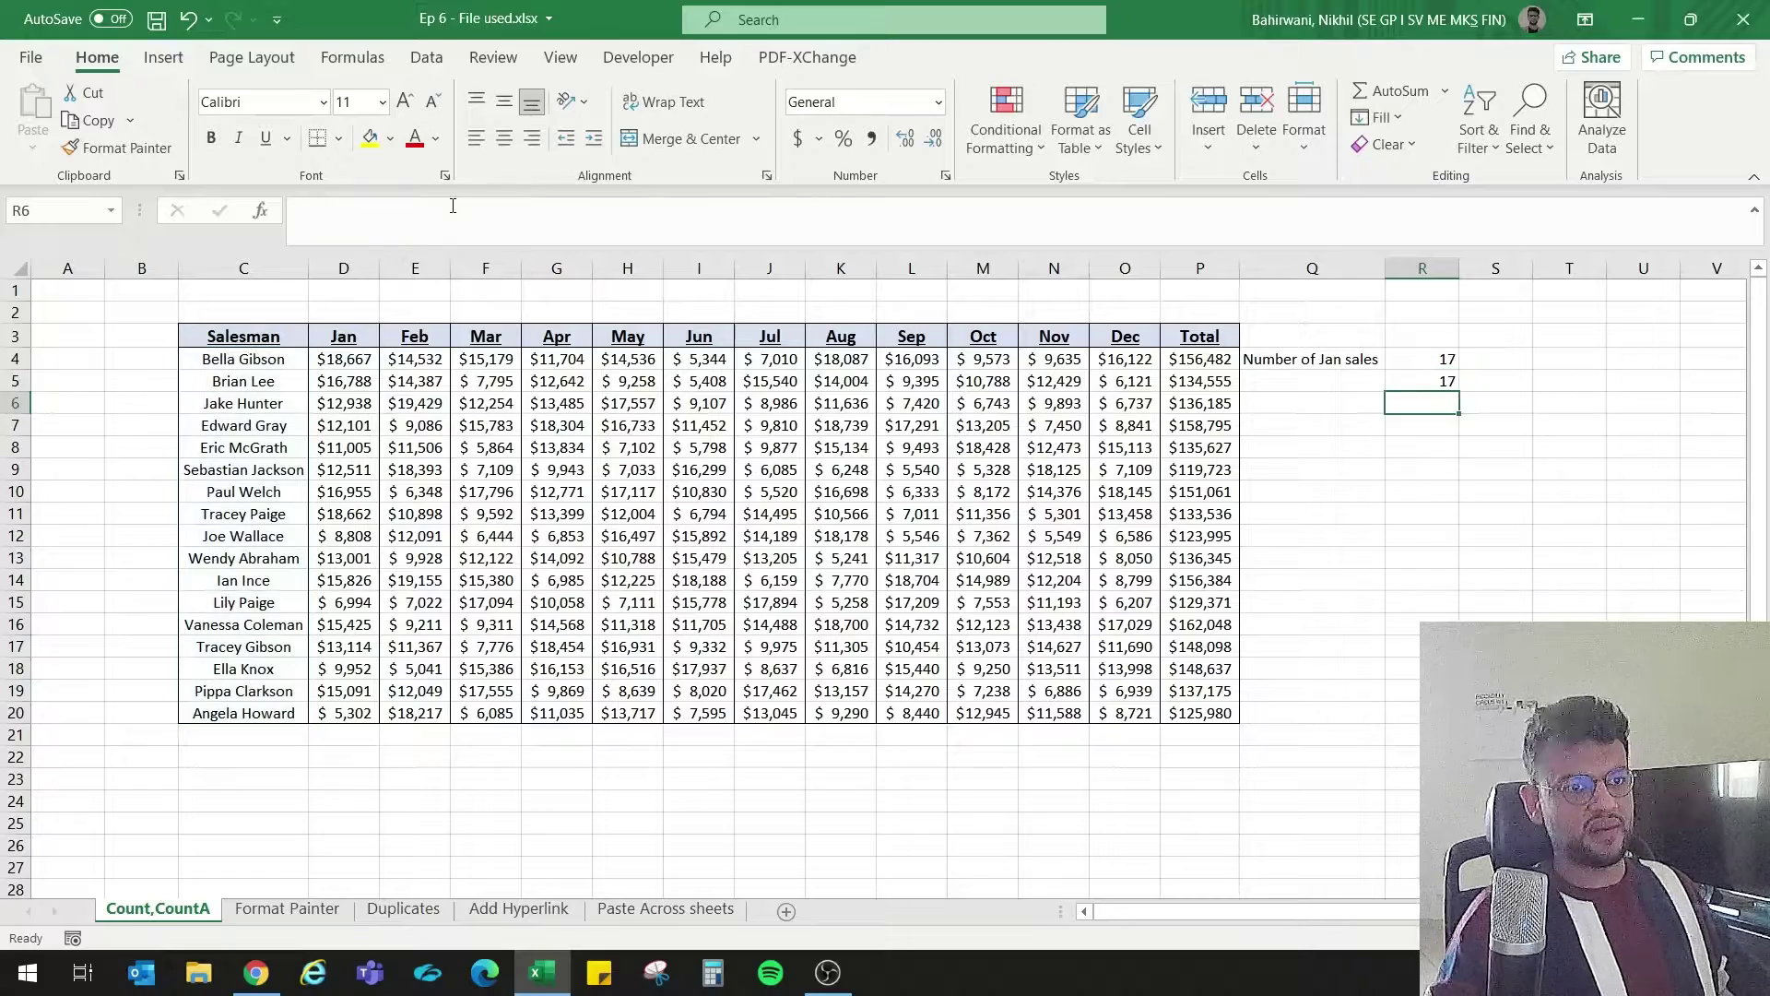
click(1452, 376)
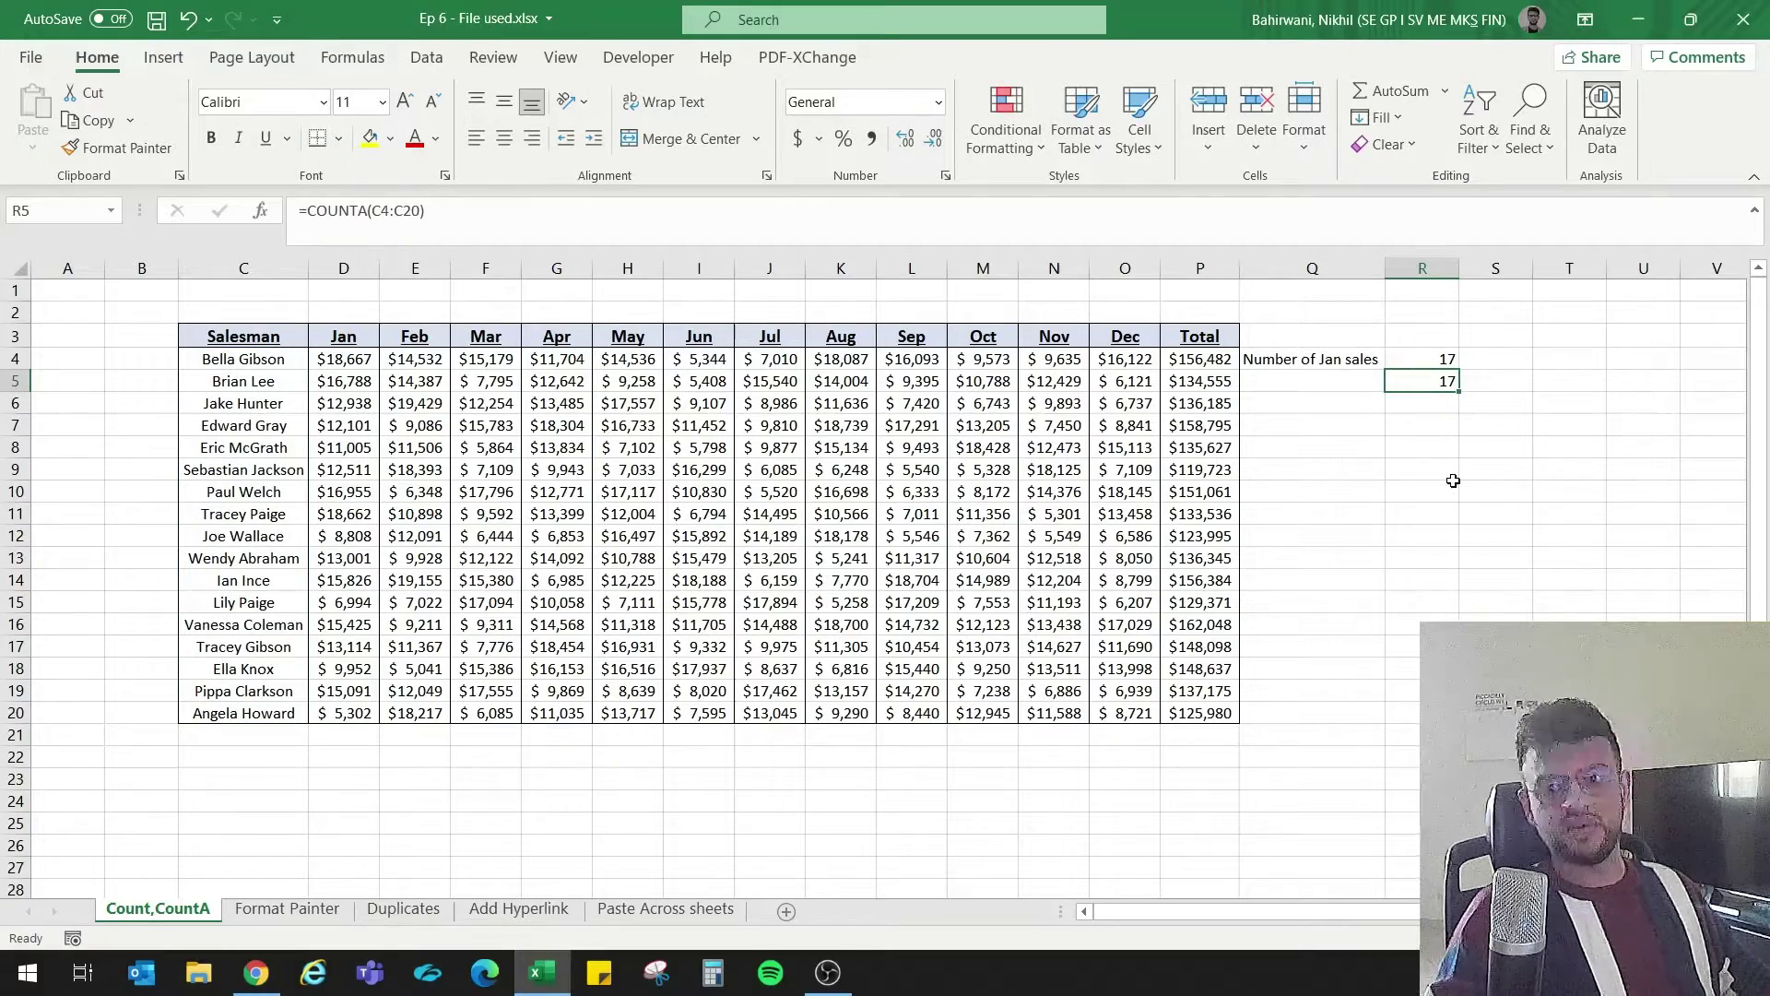
Step: Label the salesman name count in Q5 as "Count for text"
double_click(1338, 380)
text(Count for t)
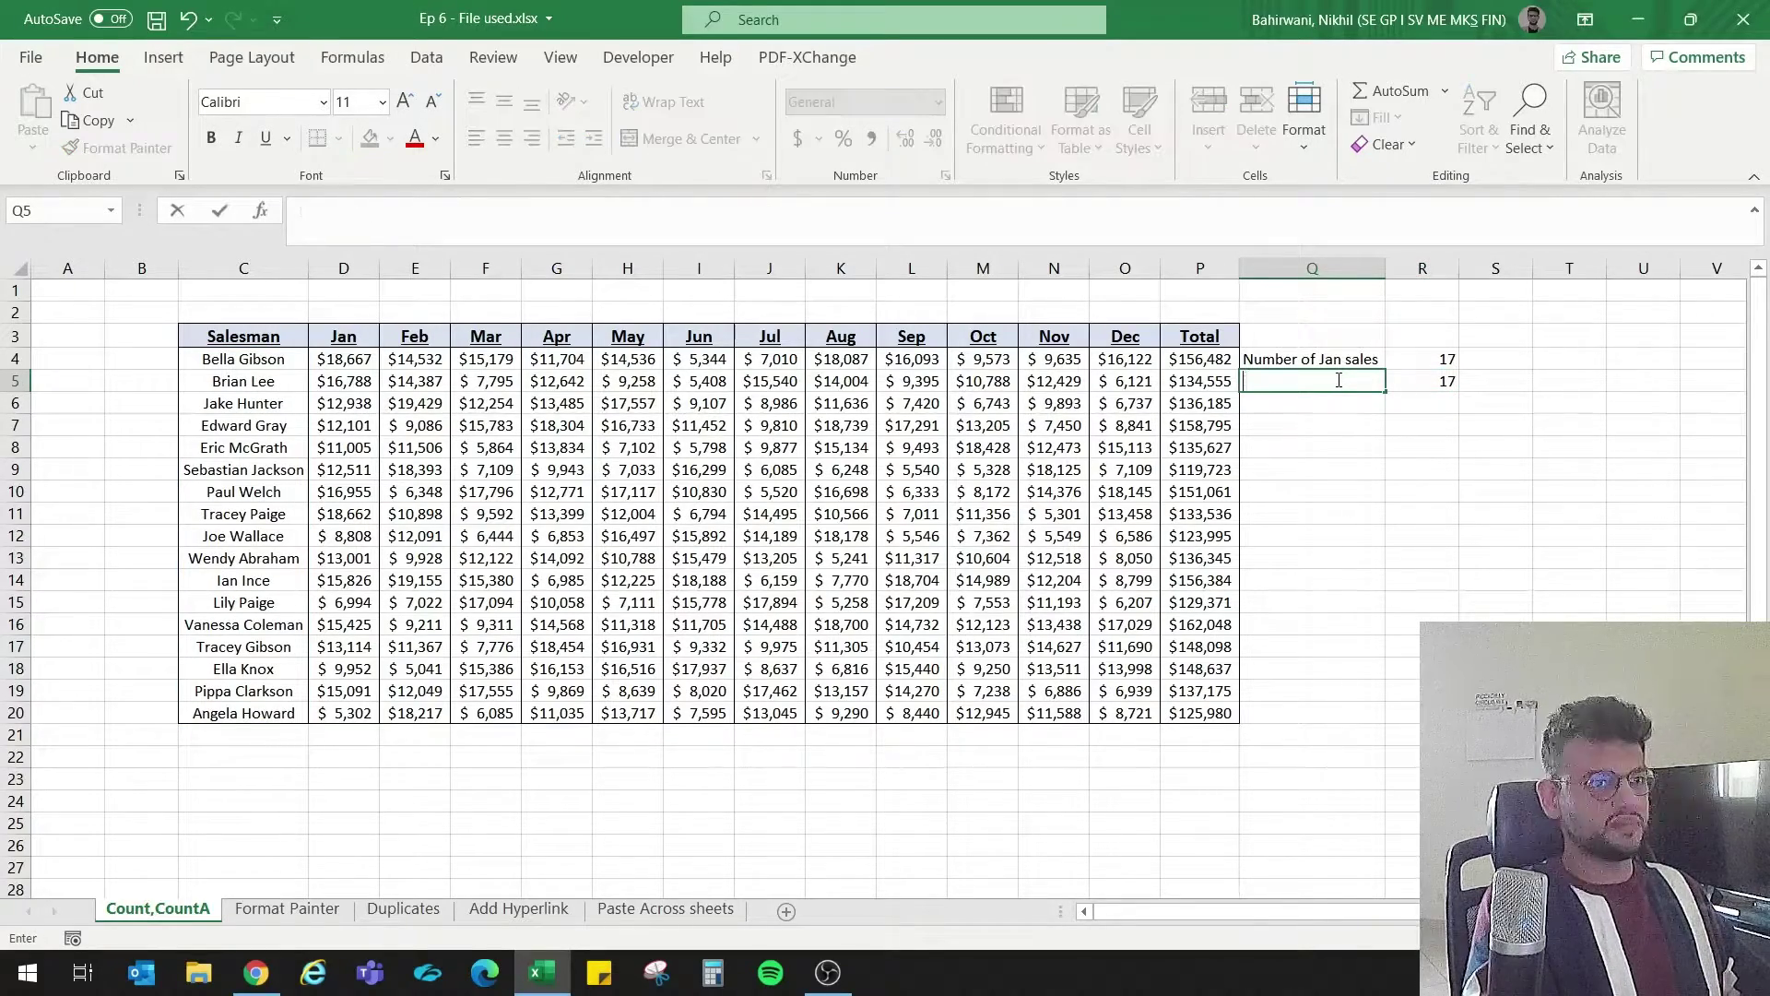
text(ext)
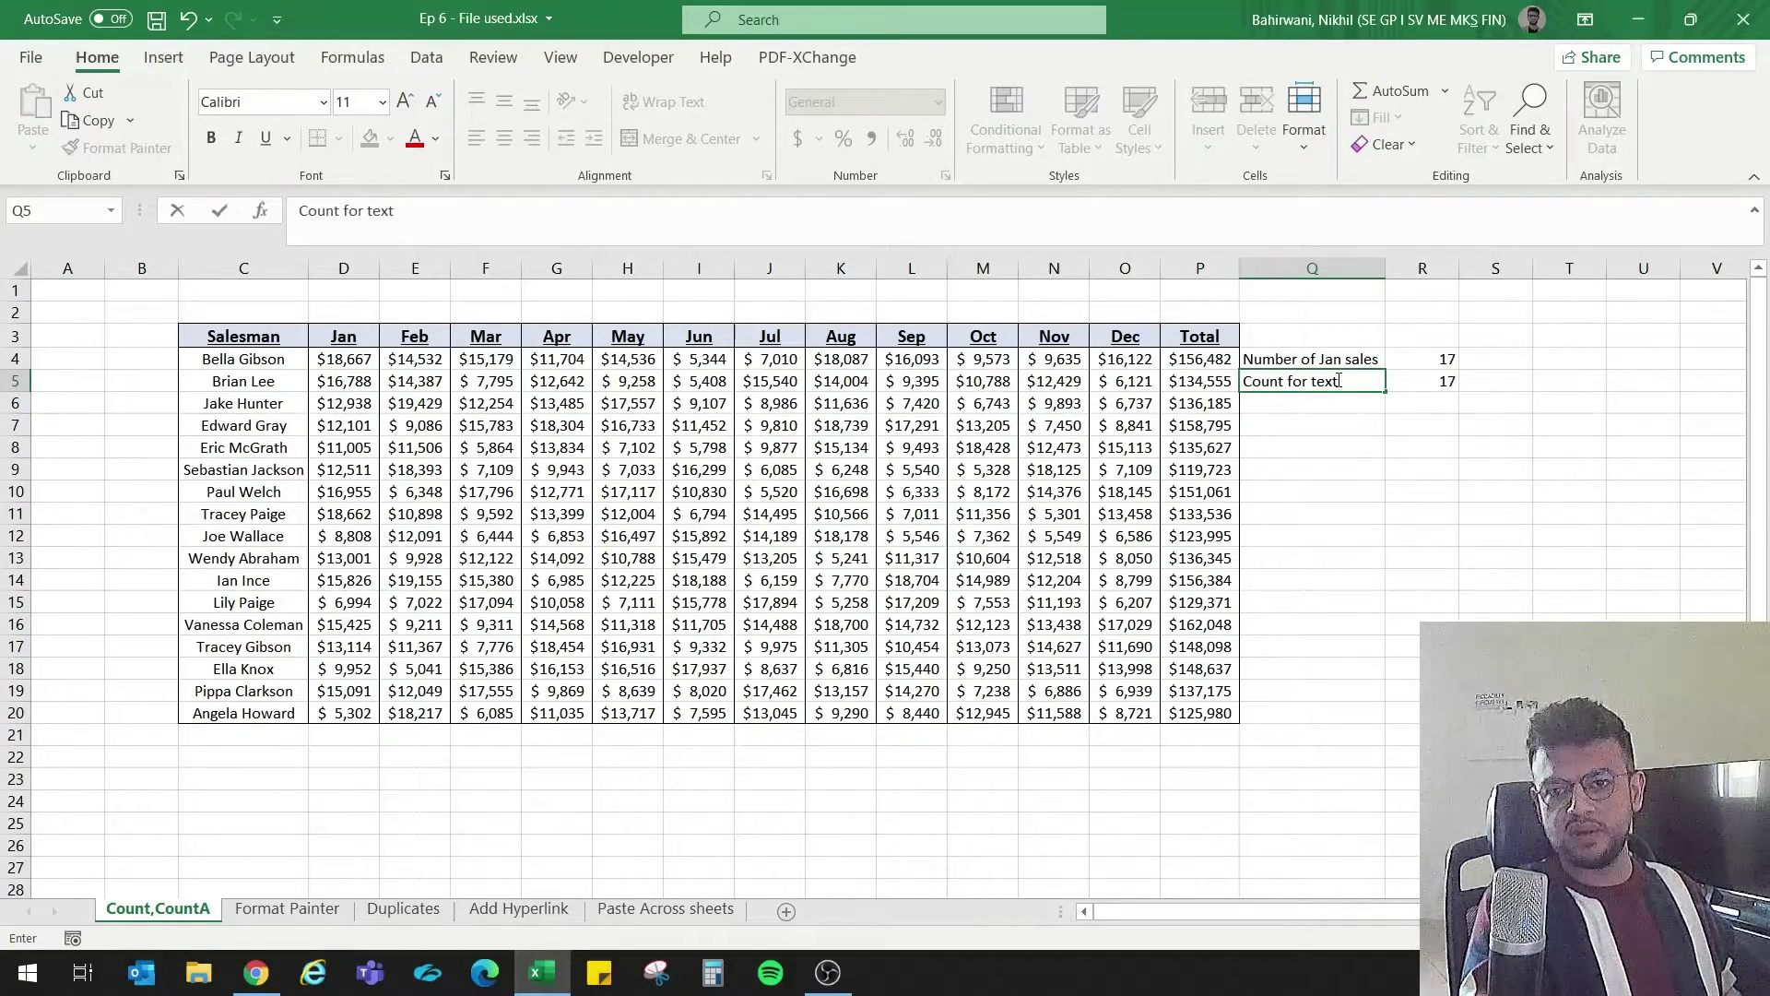
key(Return)
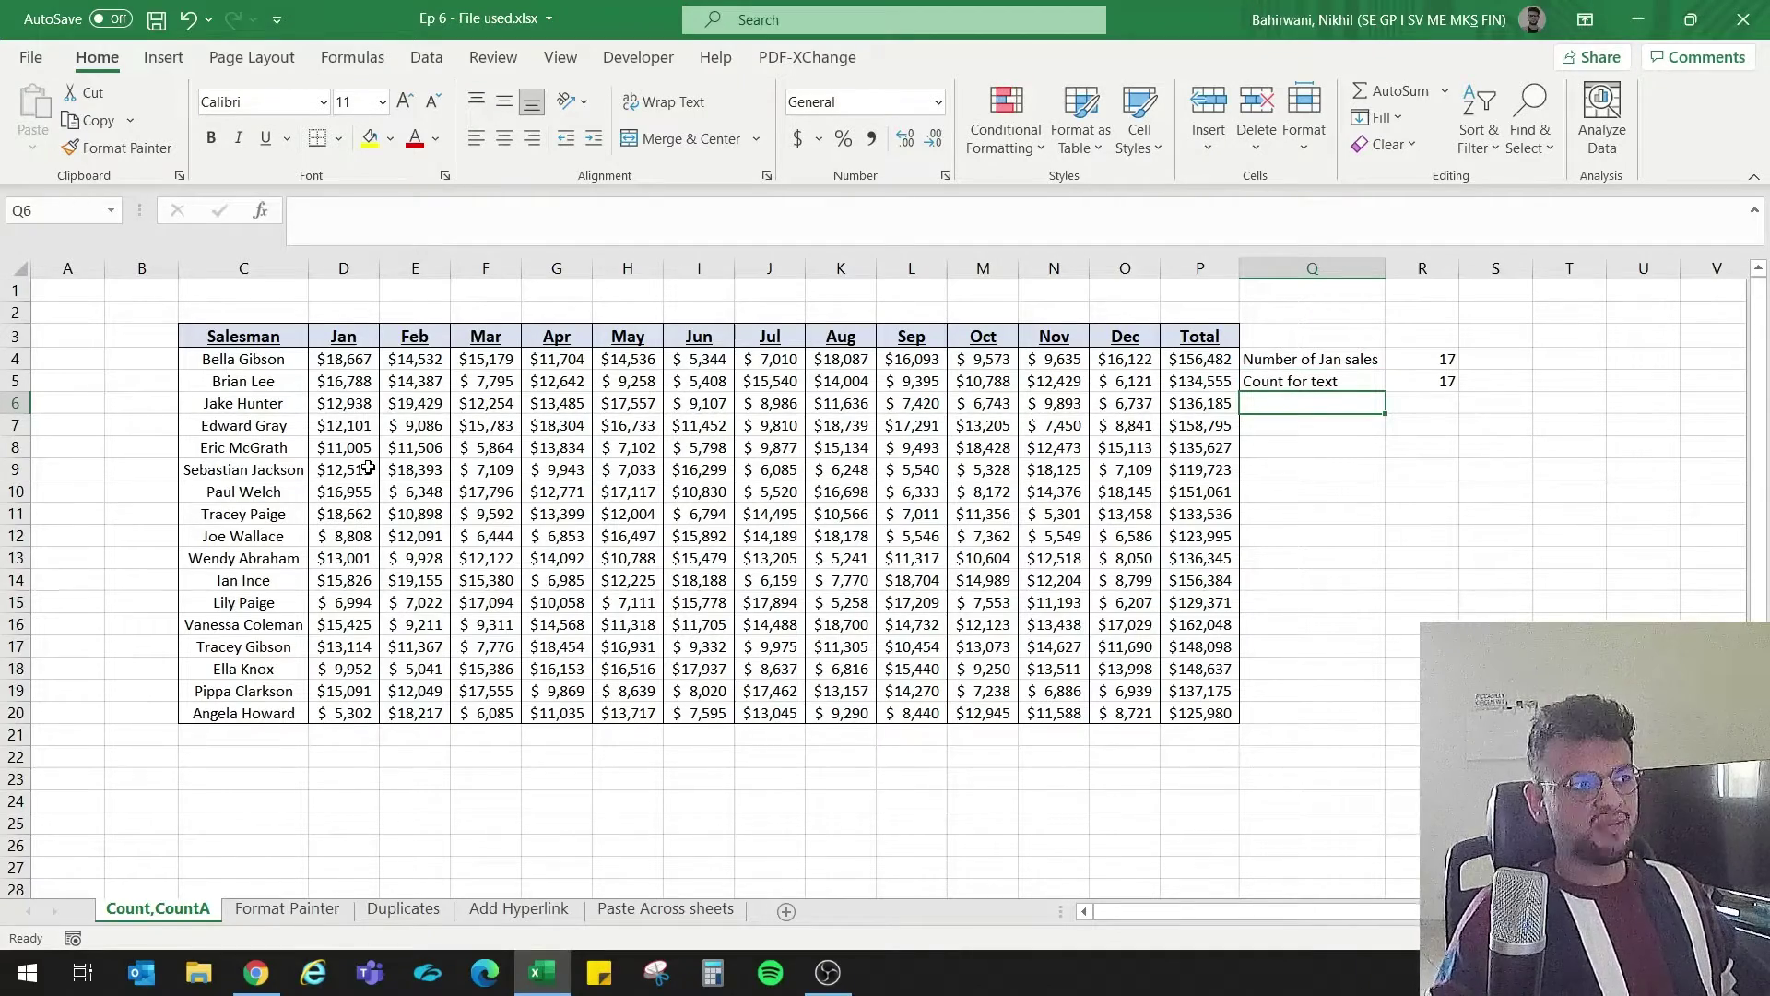
Step: Select the January sales figures in D4:D20, and switch to the Format Painter sheet
drag(321, 368, 347, 723)
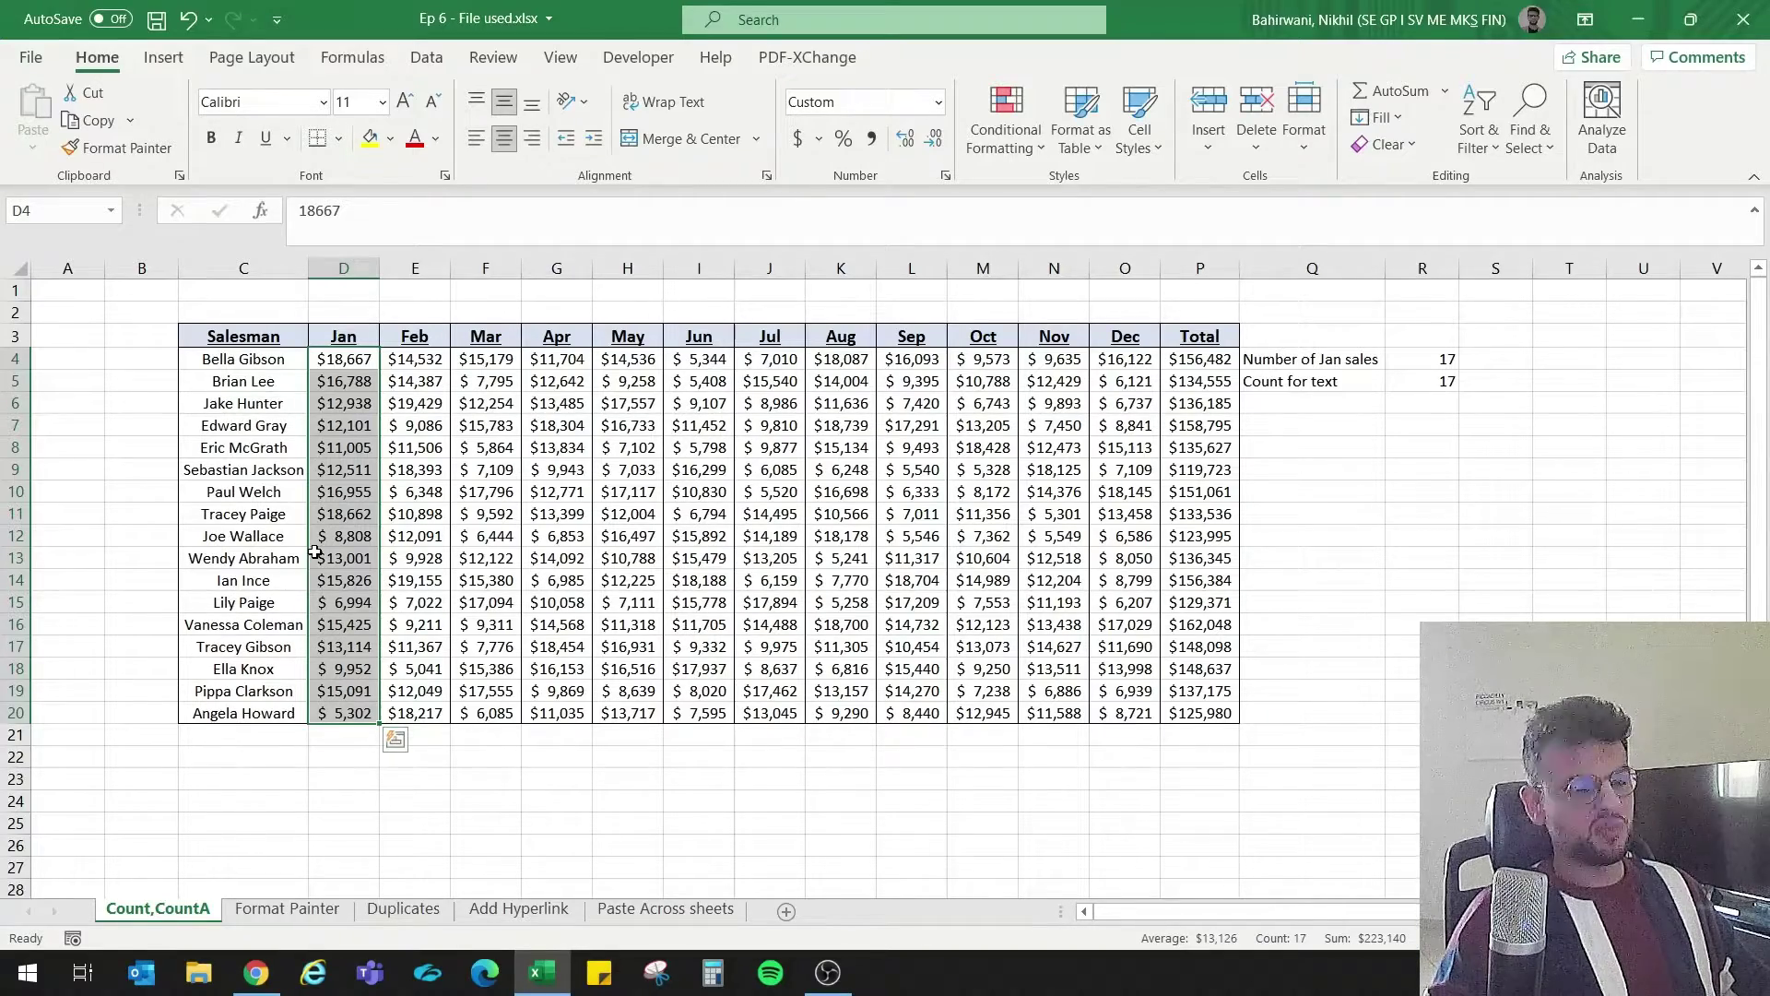
key(ctrl+Page_Down)
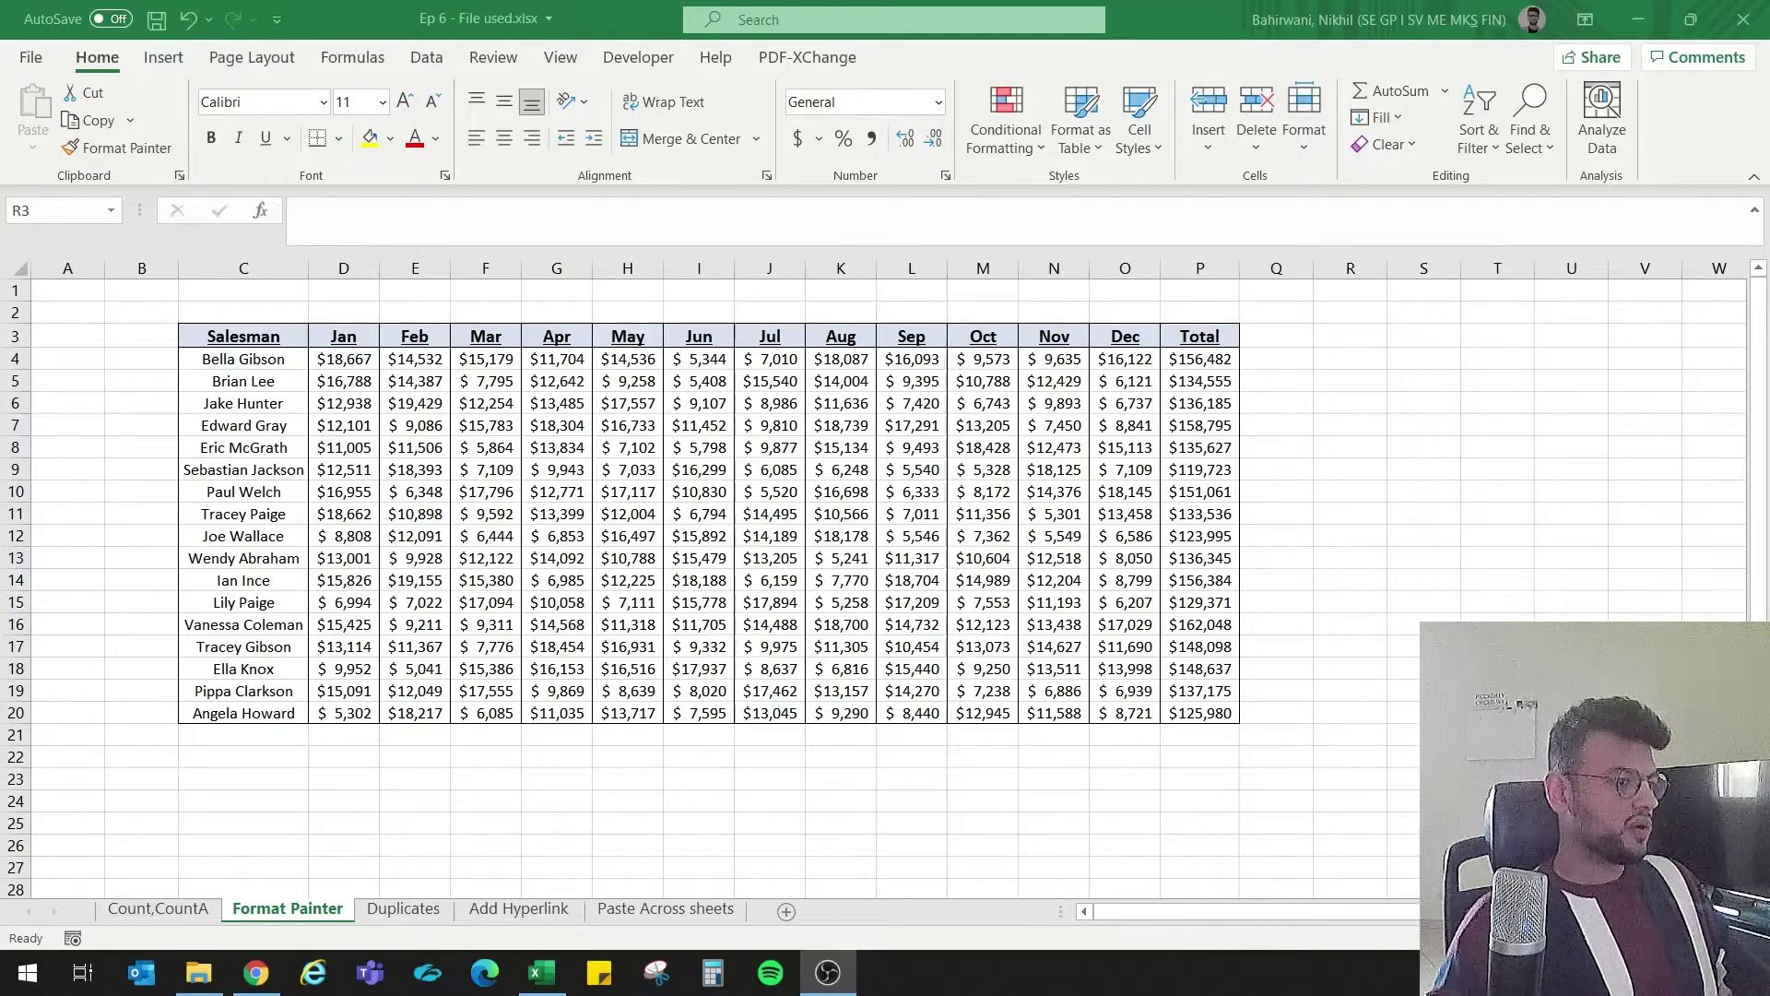
click(1416, 336)
text(Tot)
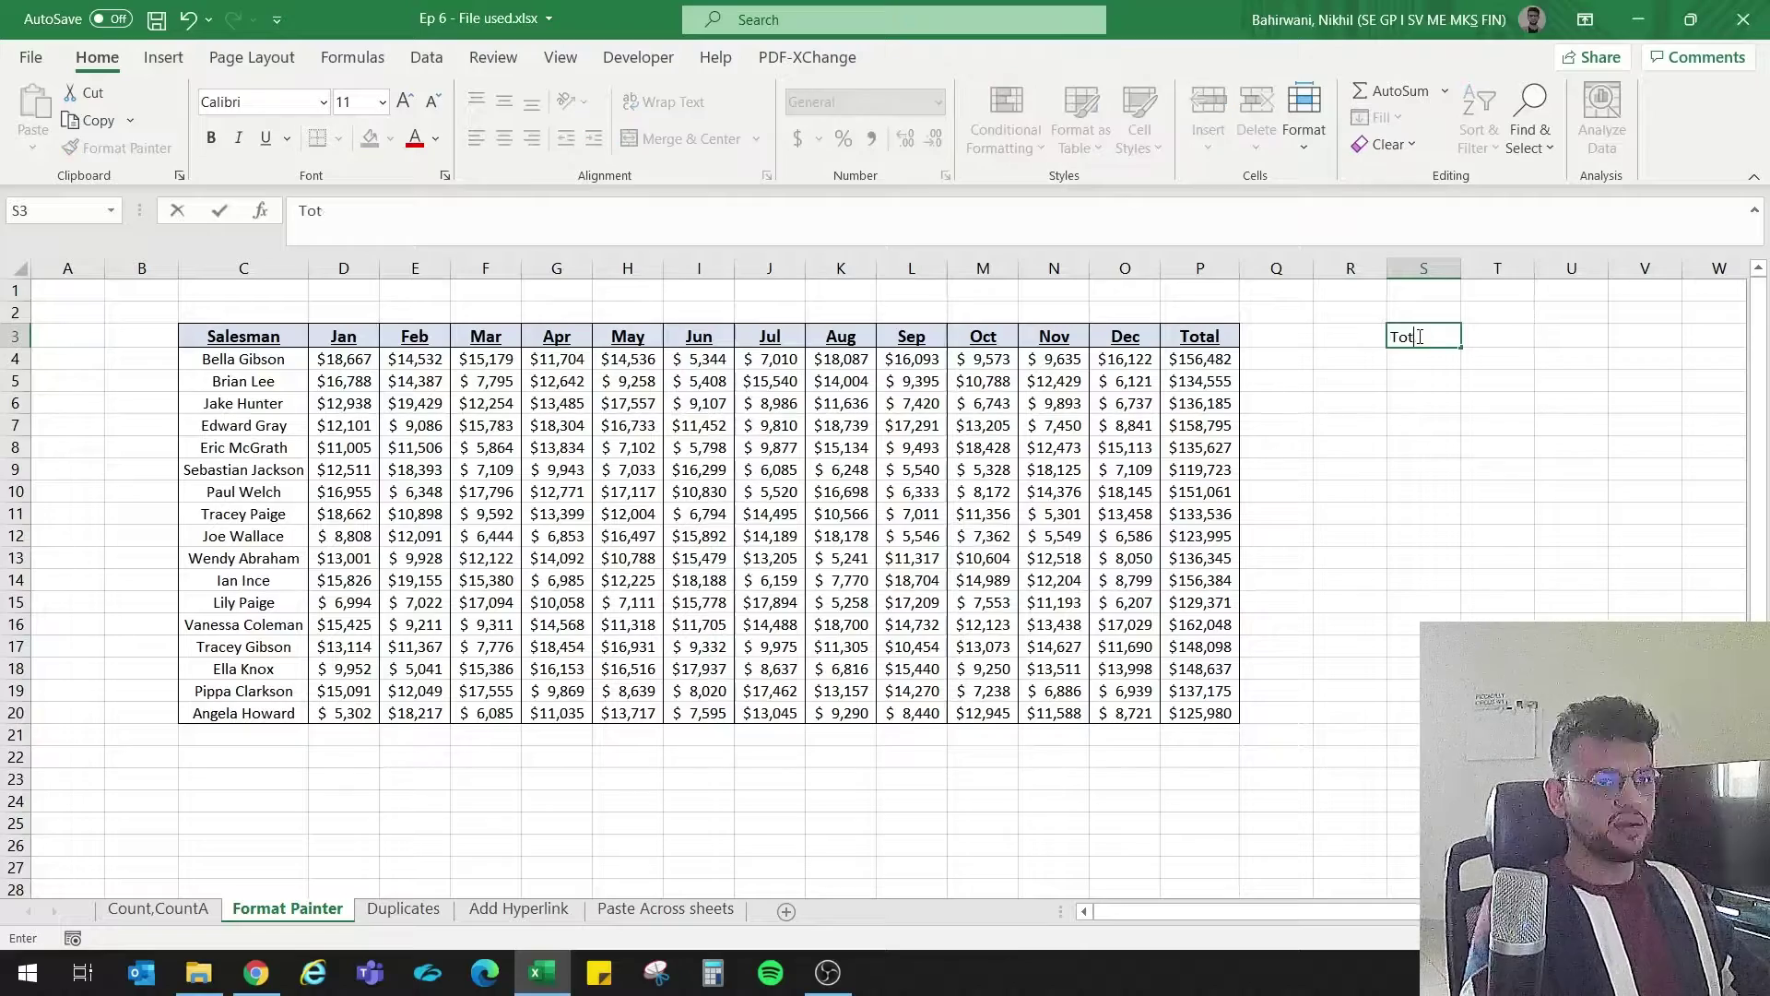
text(al 2)
key(Return)
click(1479, 339)
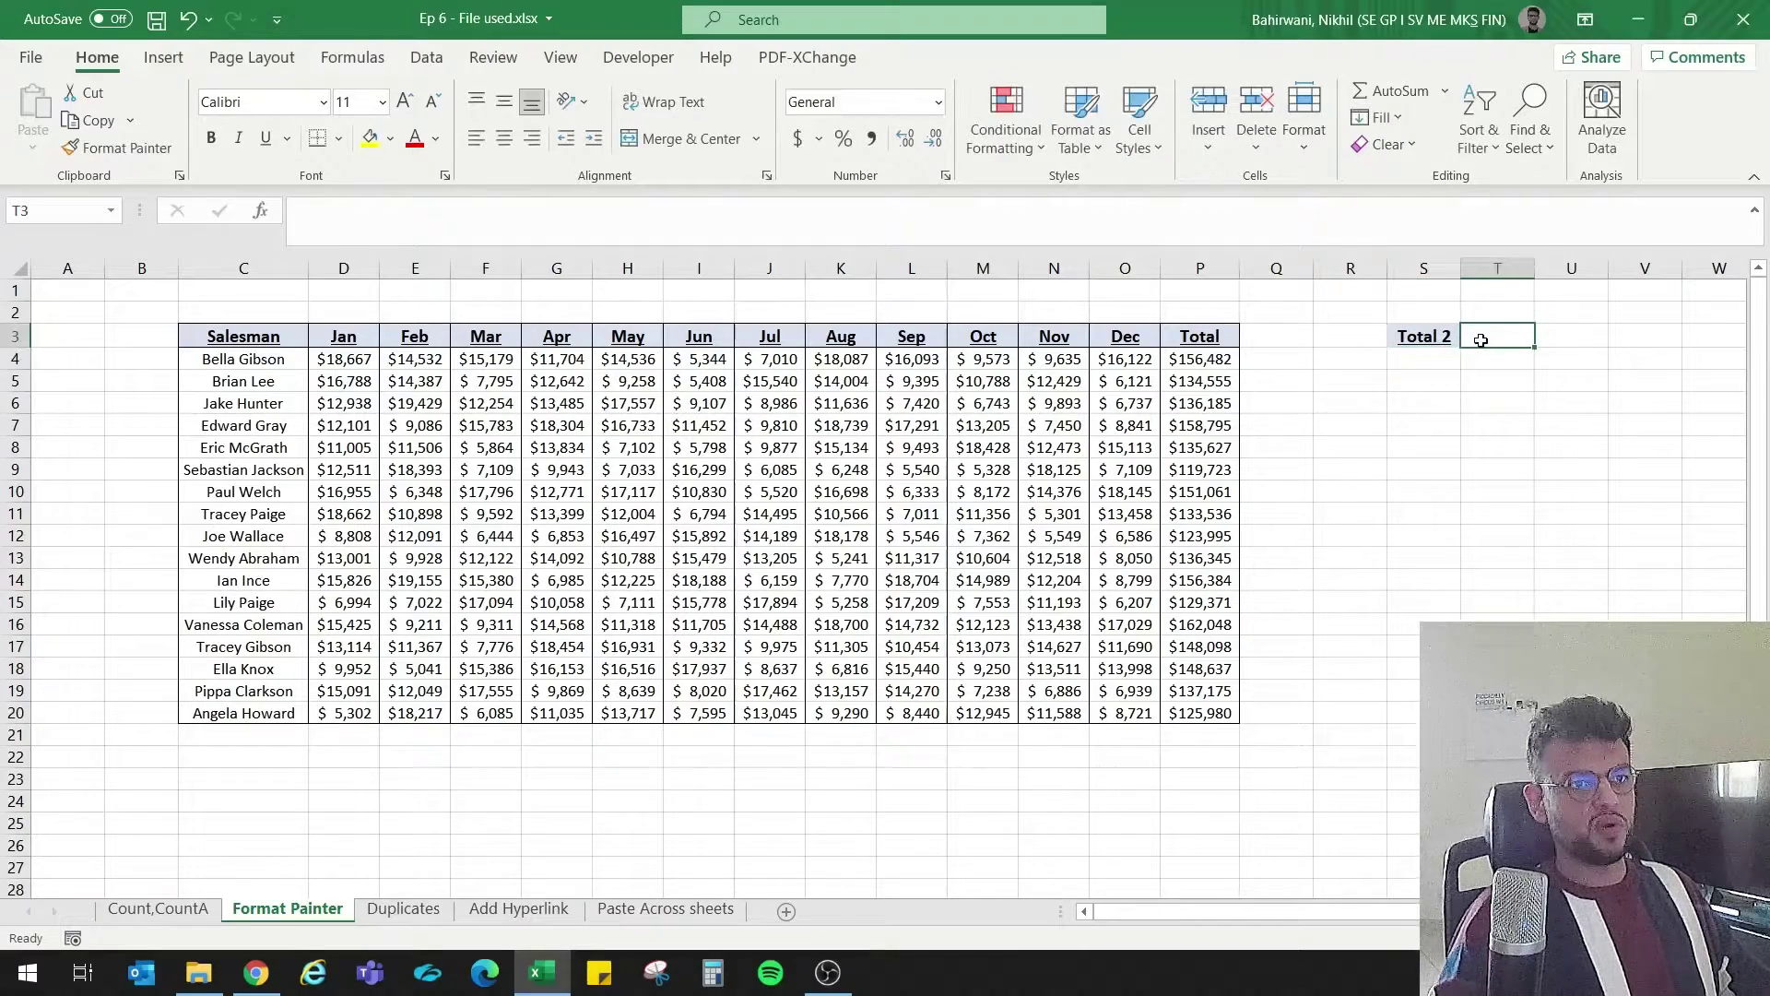
text(t)
click(1571, 381)
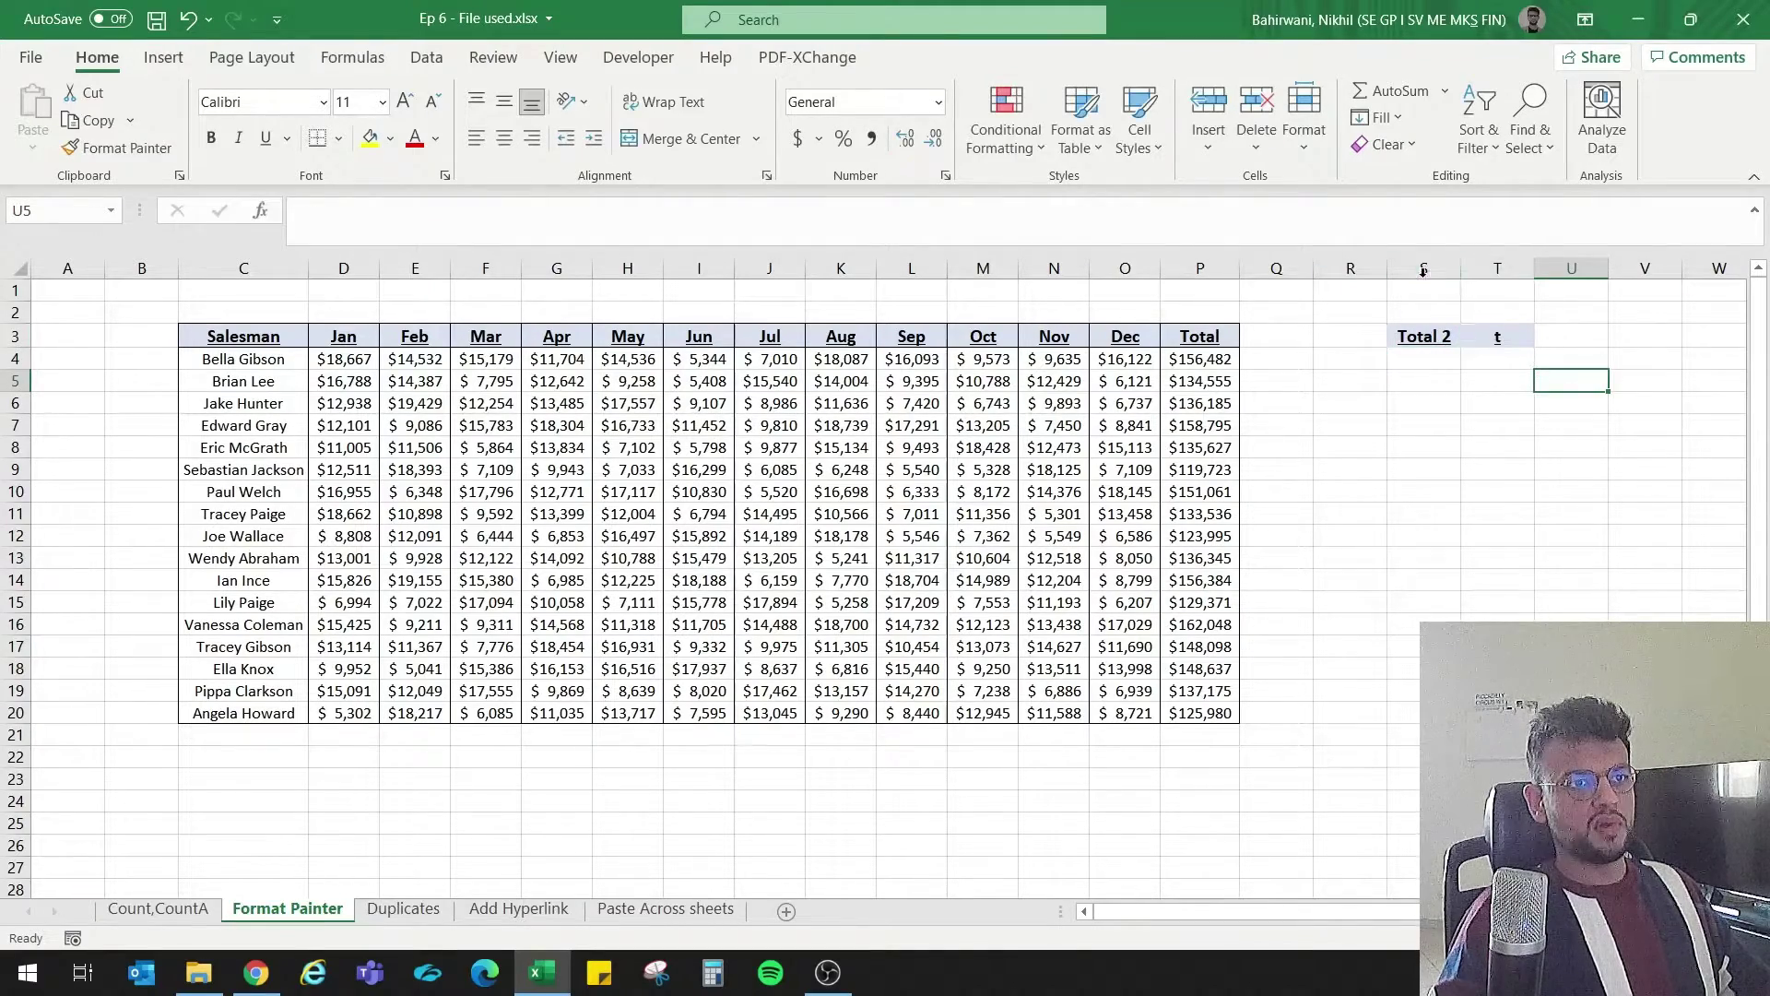
drag(1422, 270, 1497, 269)
right_click(1480, 320)
click(1544, 553)
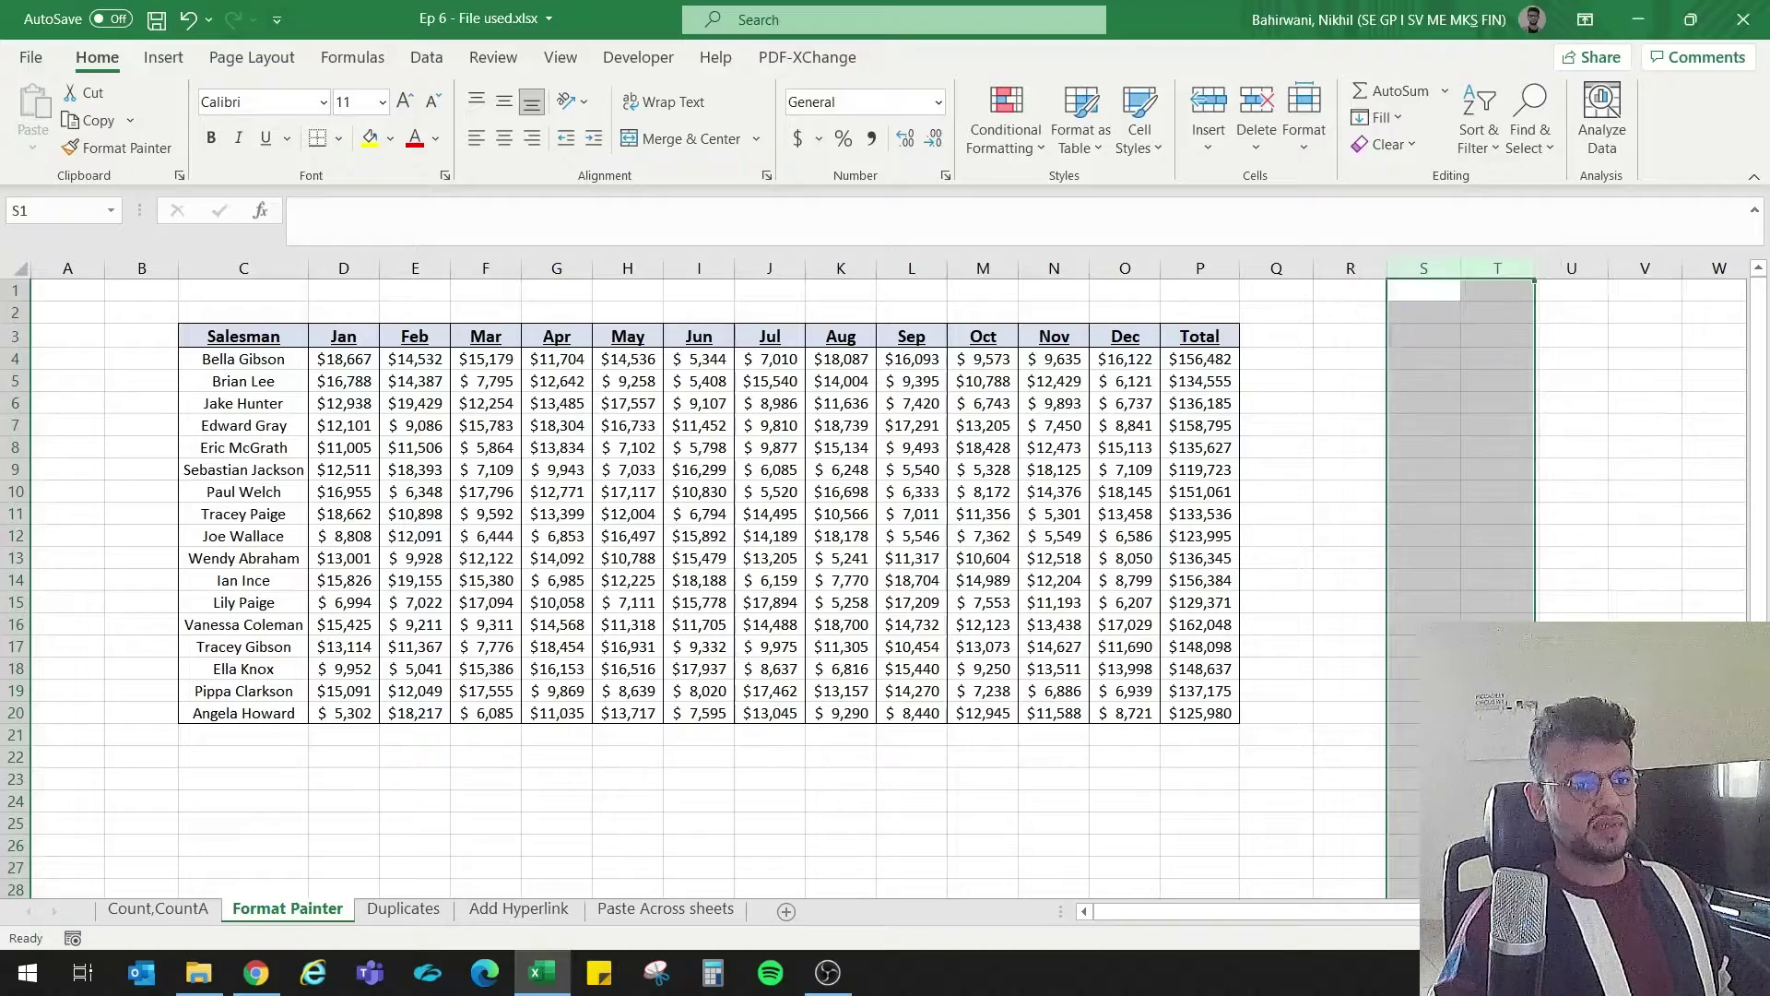
scroll(1479, 539, right, 2)
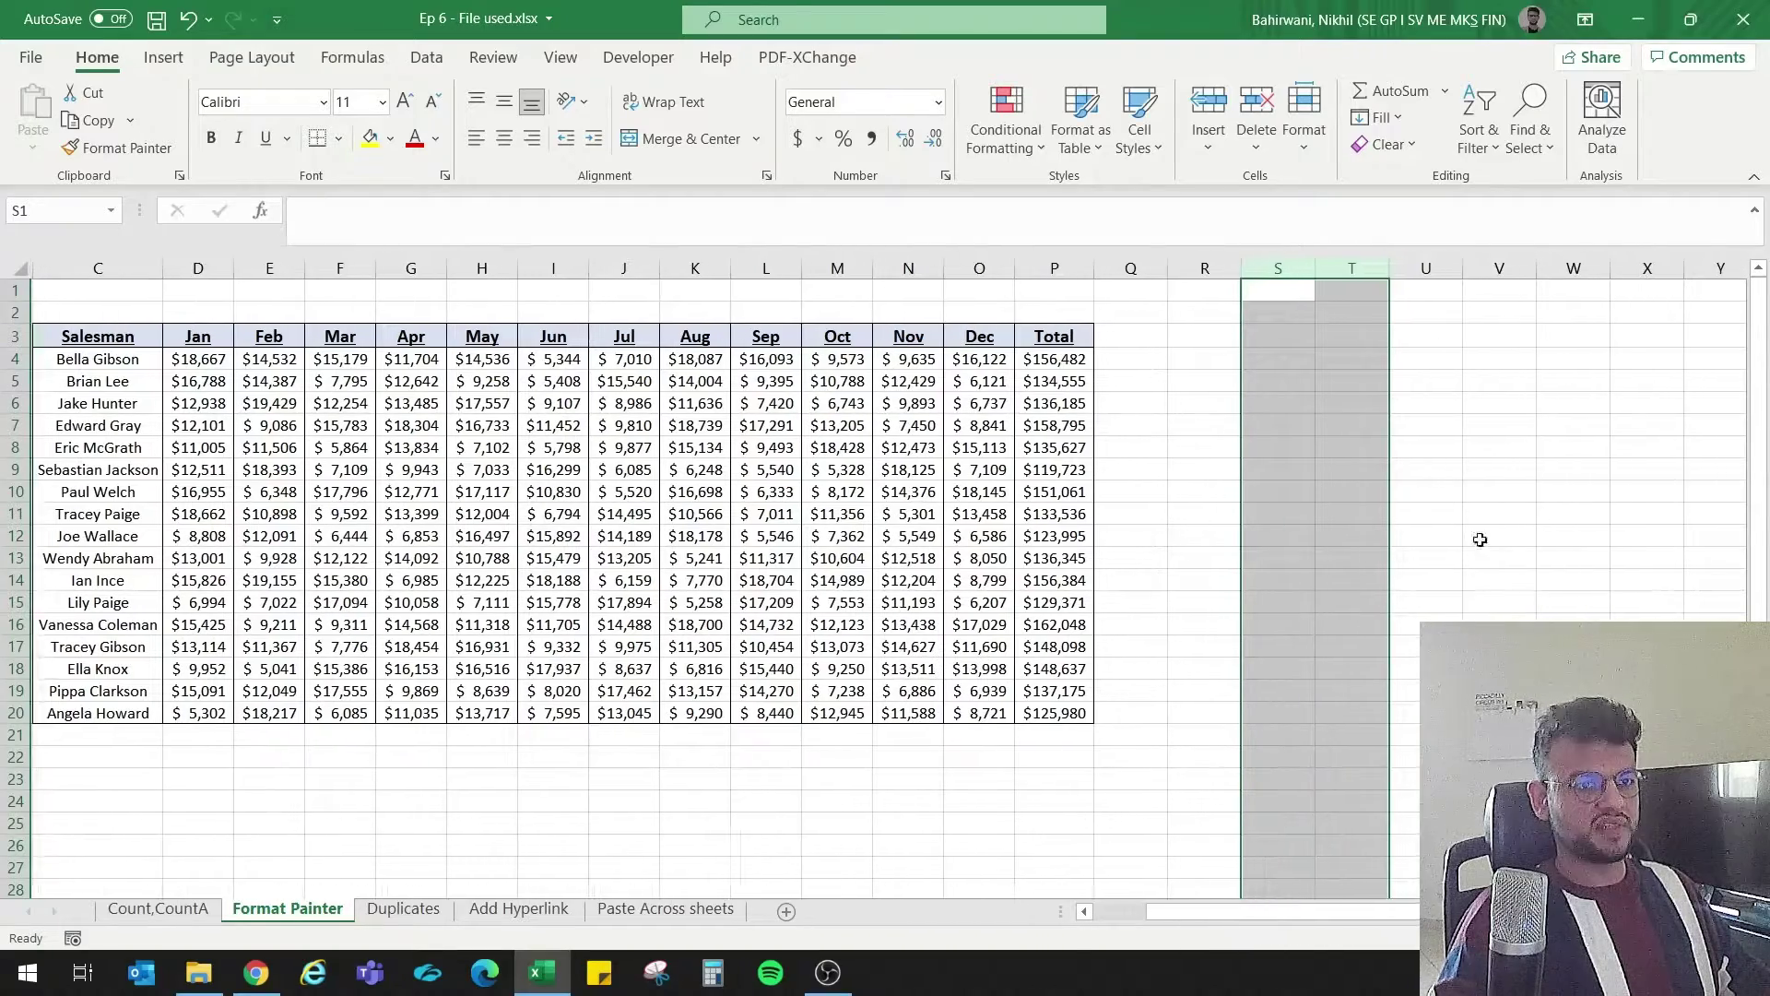
click(1505, 342)
text(w)
drag(1525, 520, 1523, 532)
Step: Enter the heading "Sum Totallll" in V3 and widen column V to fit it
click(1504, 343)
text(Total)
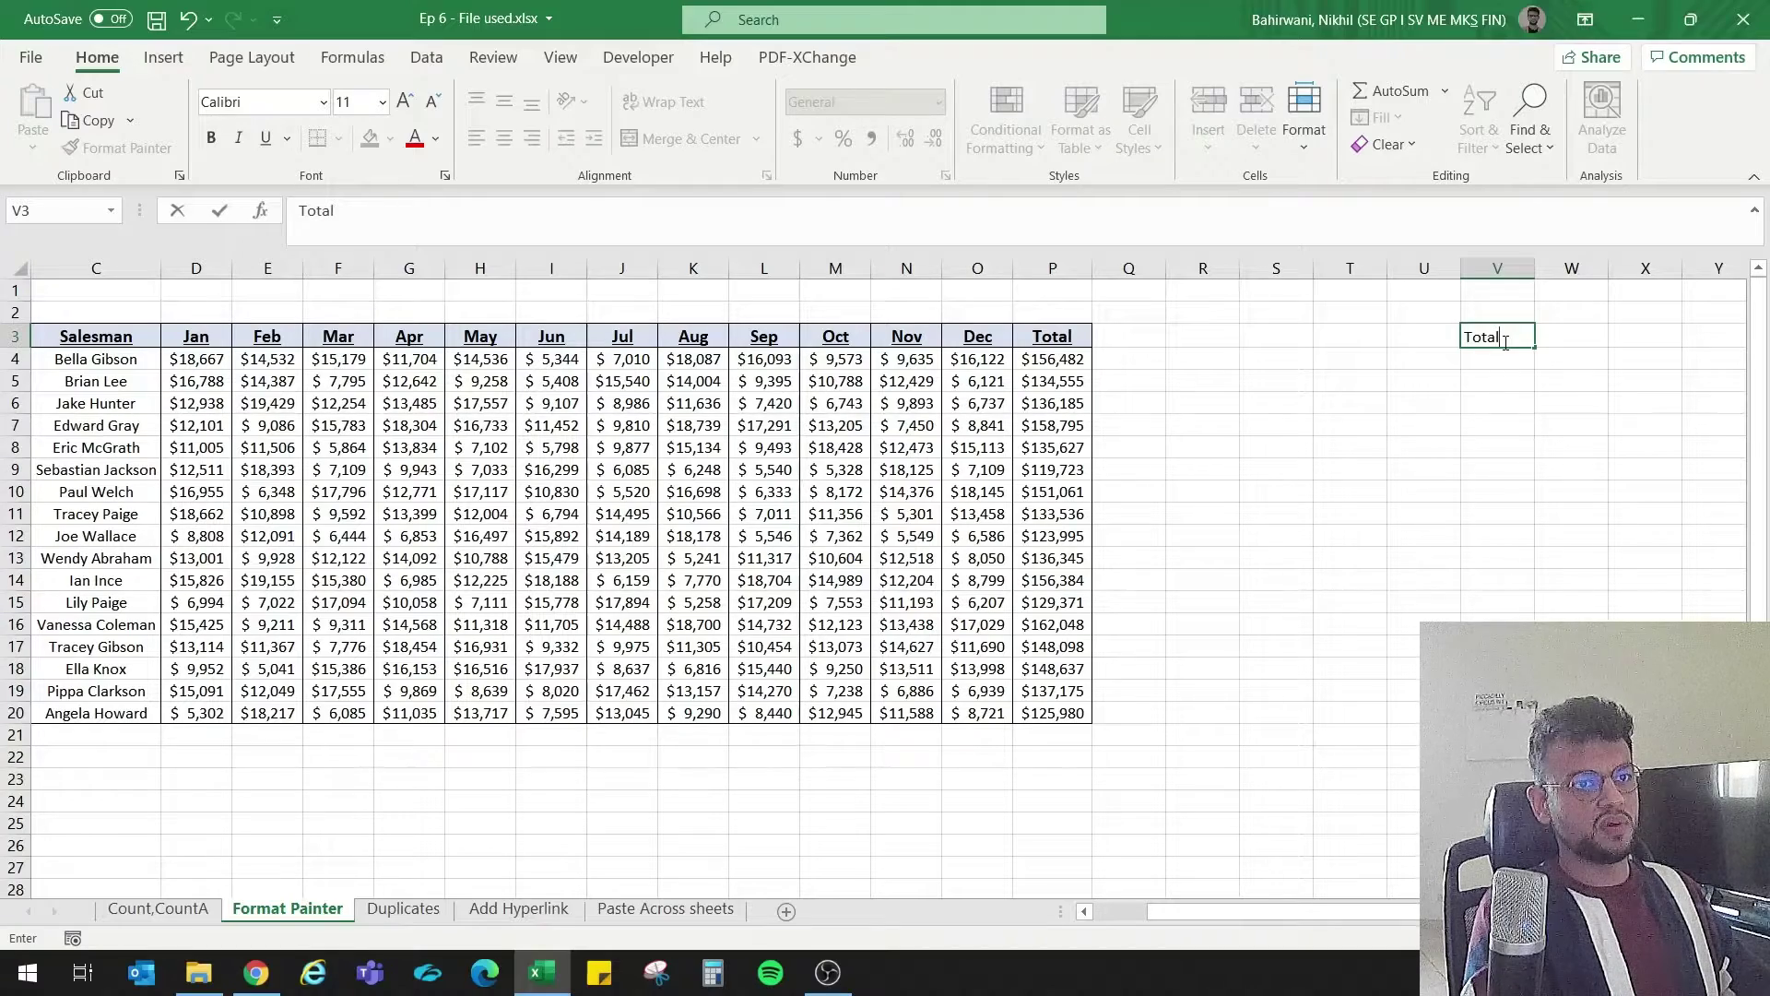
key(BackSpace)
key(BackSpace)
key(BackSpace)
key(BackSpace)
text(S)
key(BackSpace)
key(BackSpace)
text(Sym)
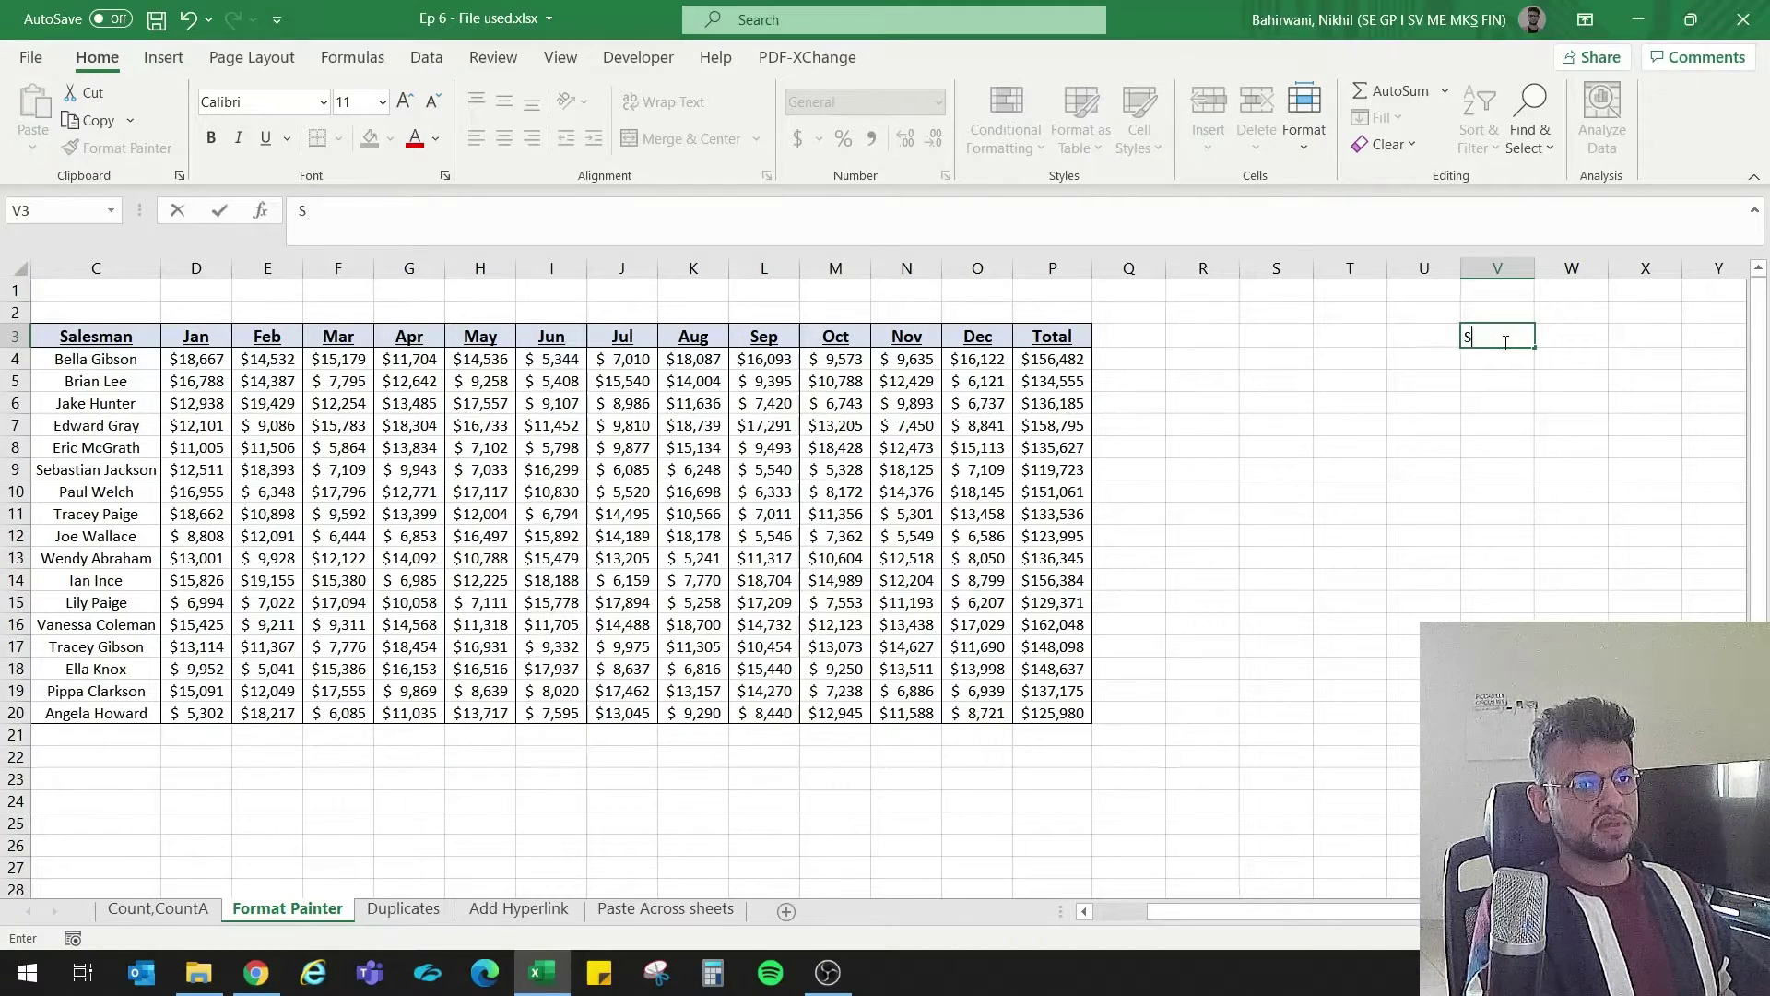
key(BackSpace)
key(BackSpace)
text(umn)
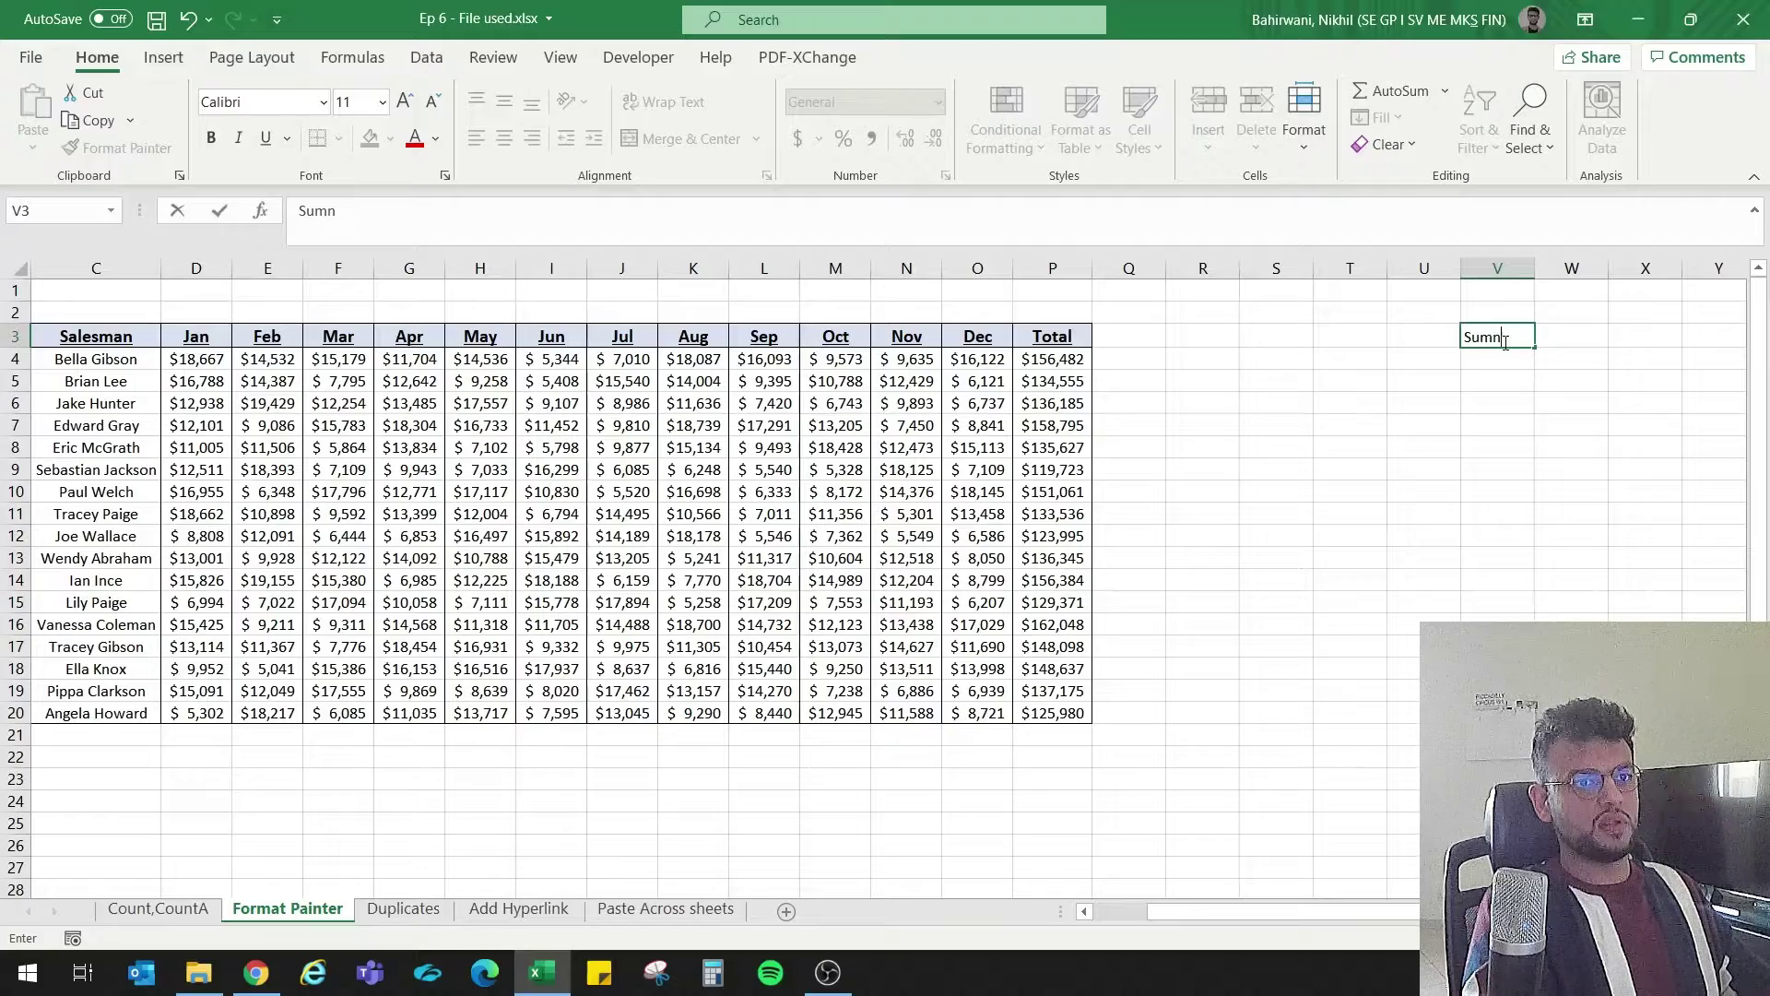
key(BackSpace)
text(Totalll)
key(Return)
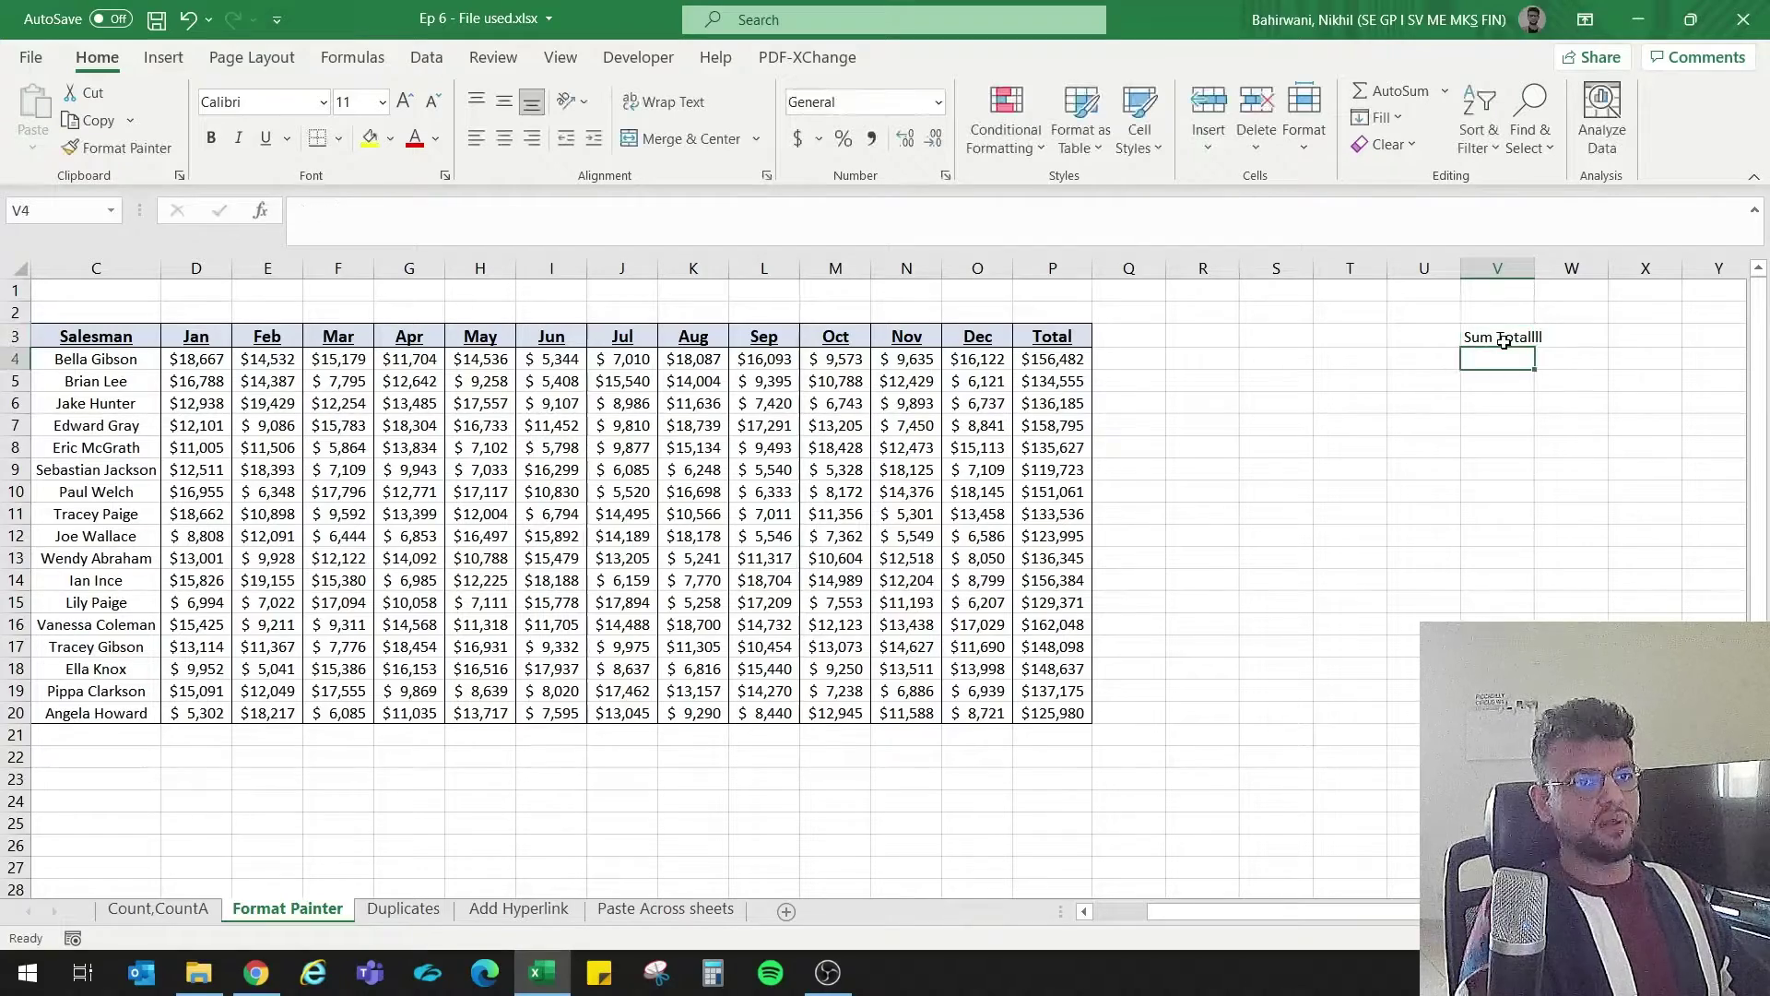
click(1504, 341)
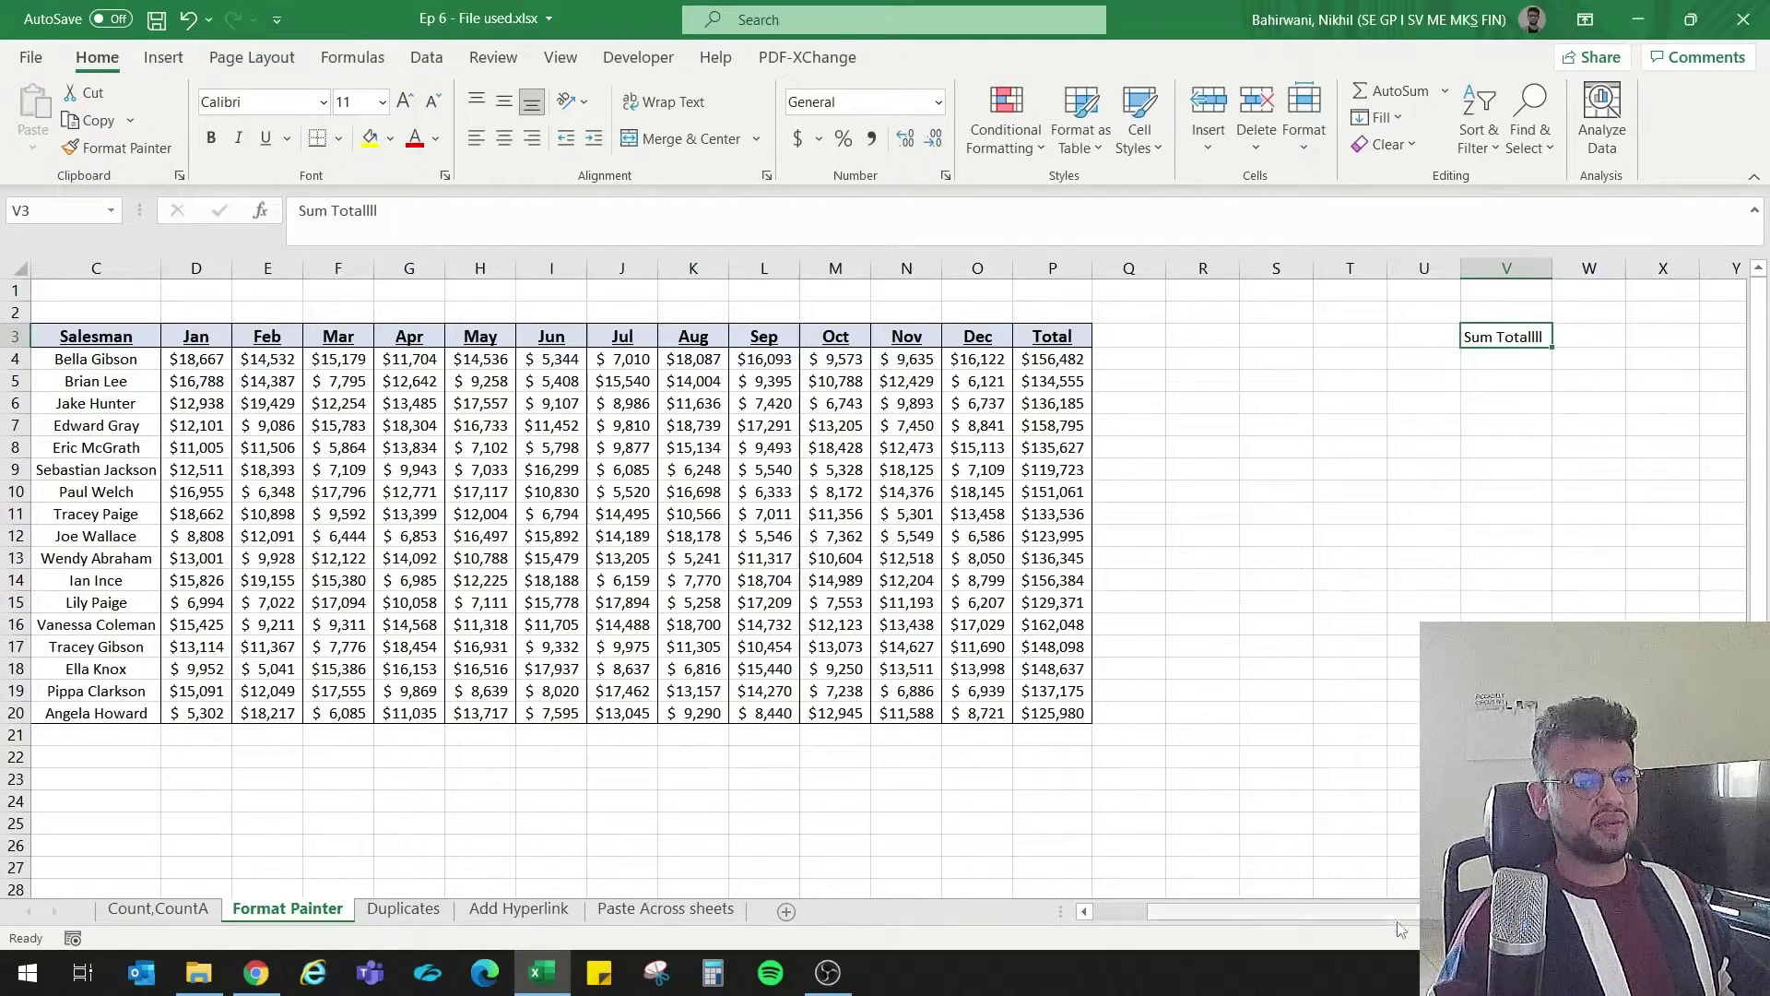
drag(1391, 914, 1338, 922)
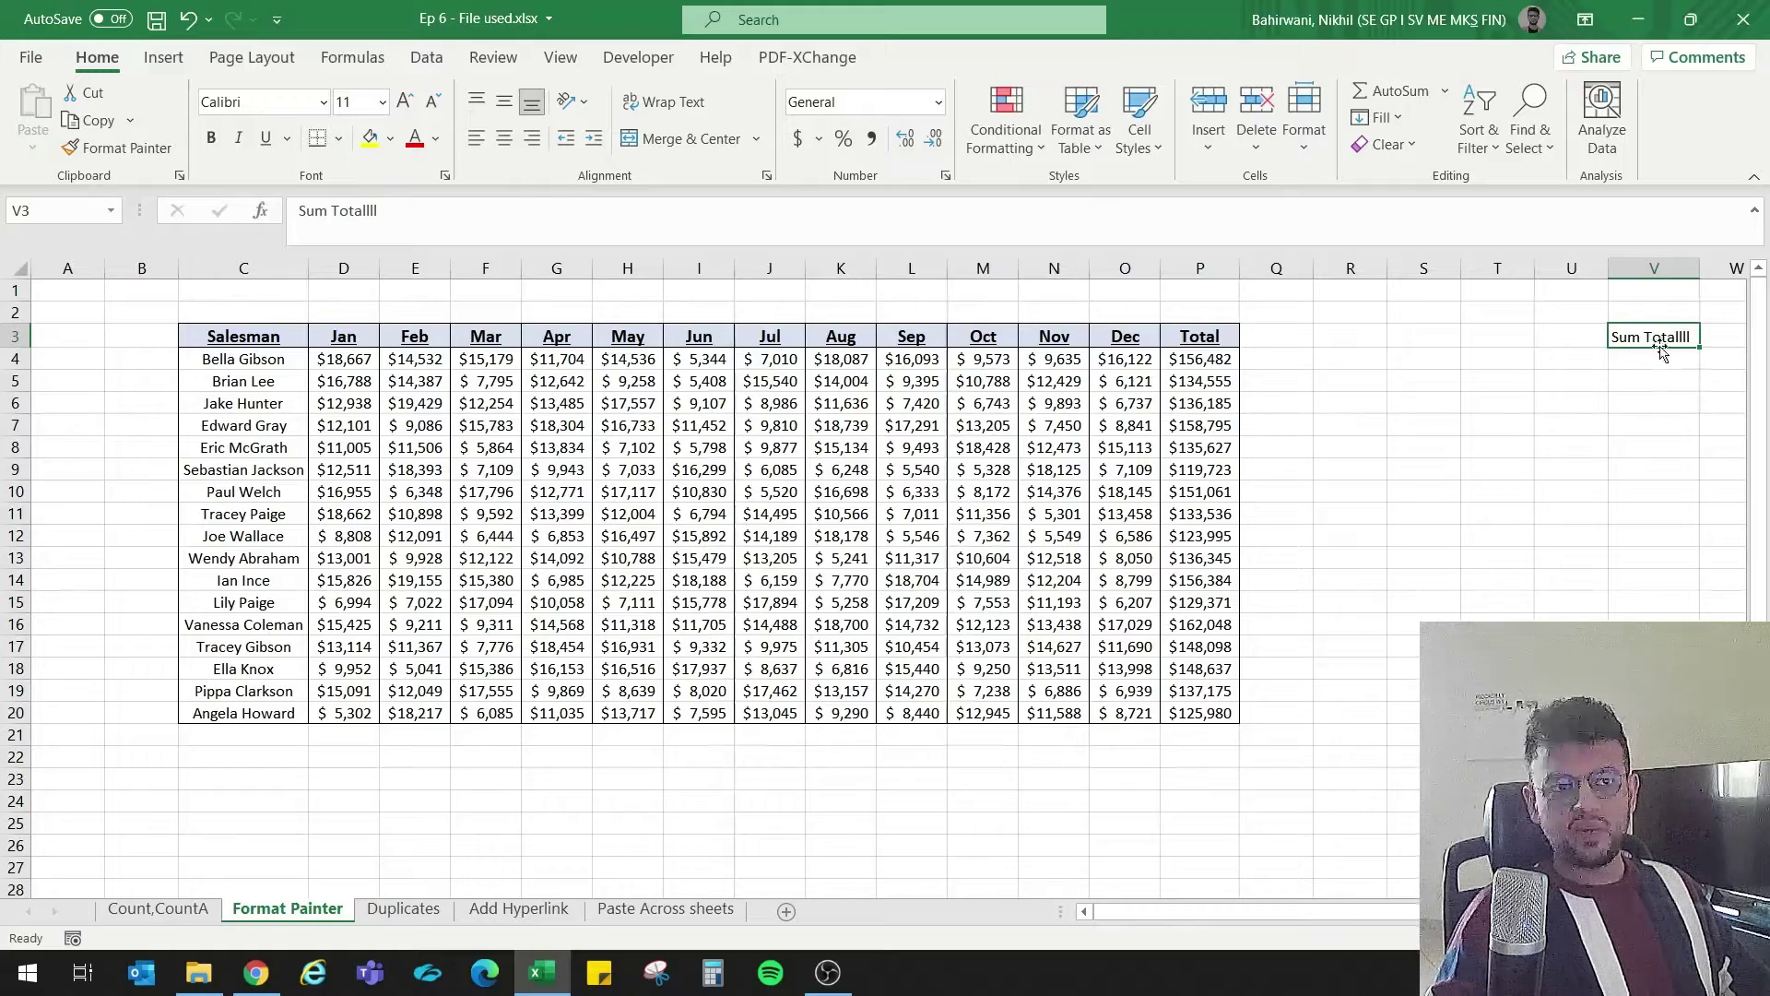
Step: Copy the Total figures in P4:P20 and paste them as values only from V4 down
click(1643, 367)
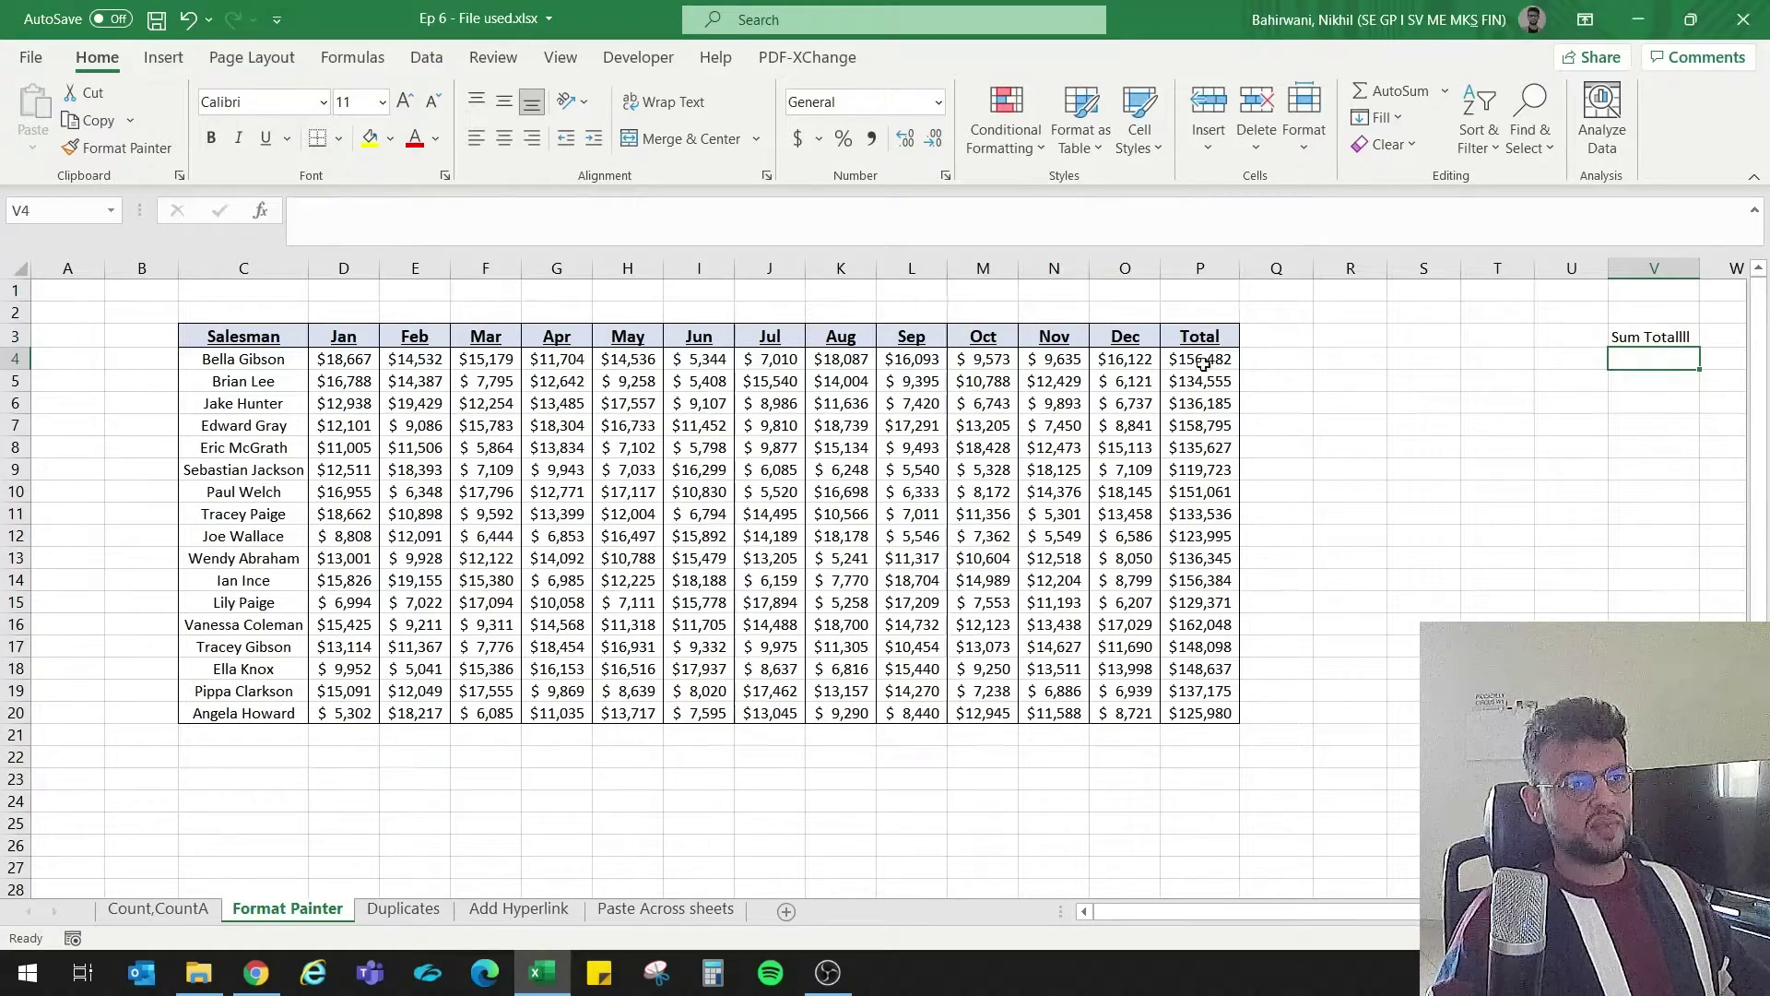
drag(1203, 362, 1203, 715)
key(ctrl+c)
click(1672, 362)
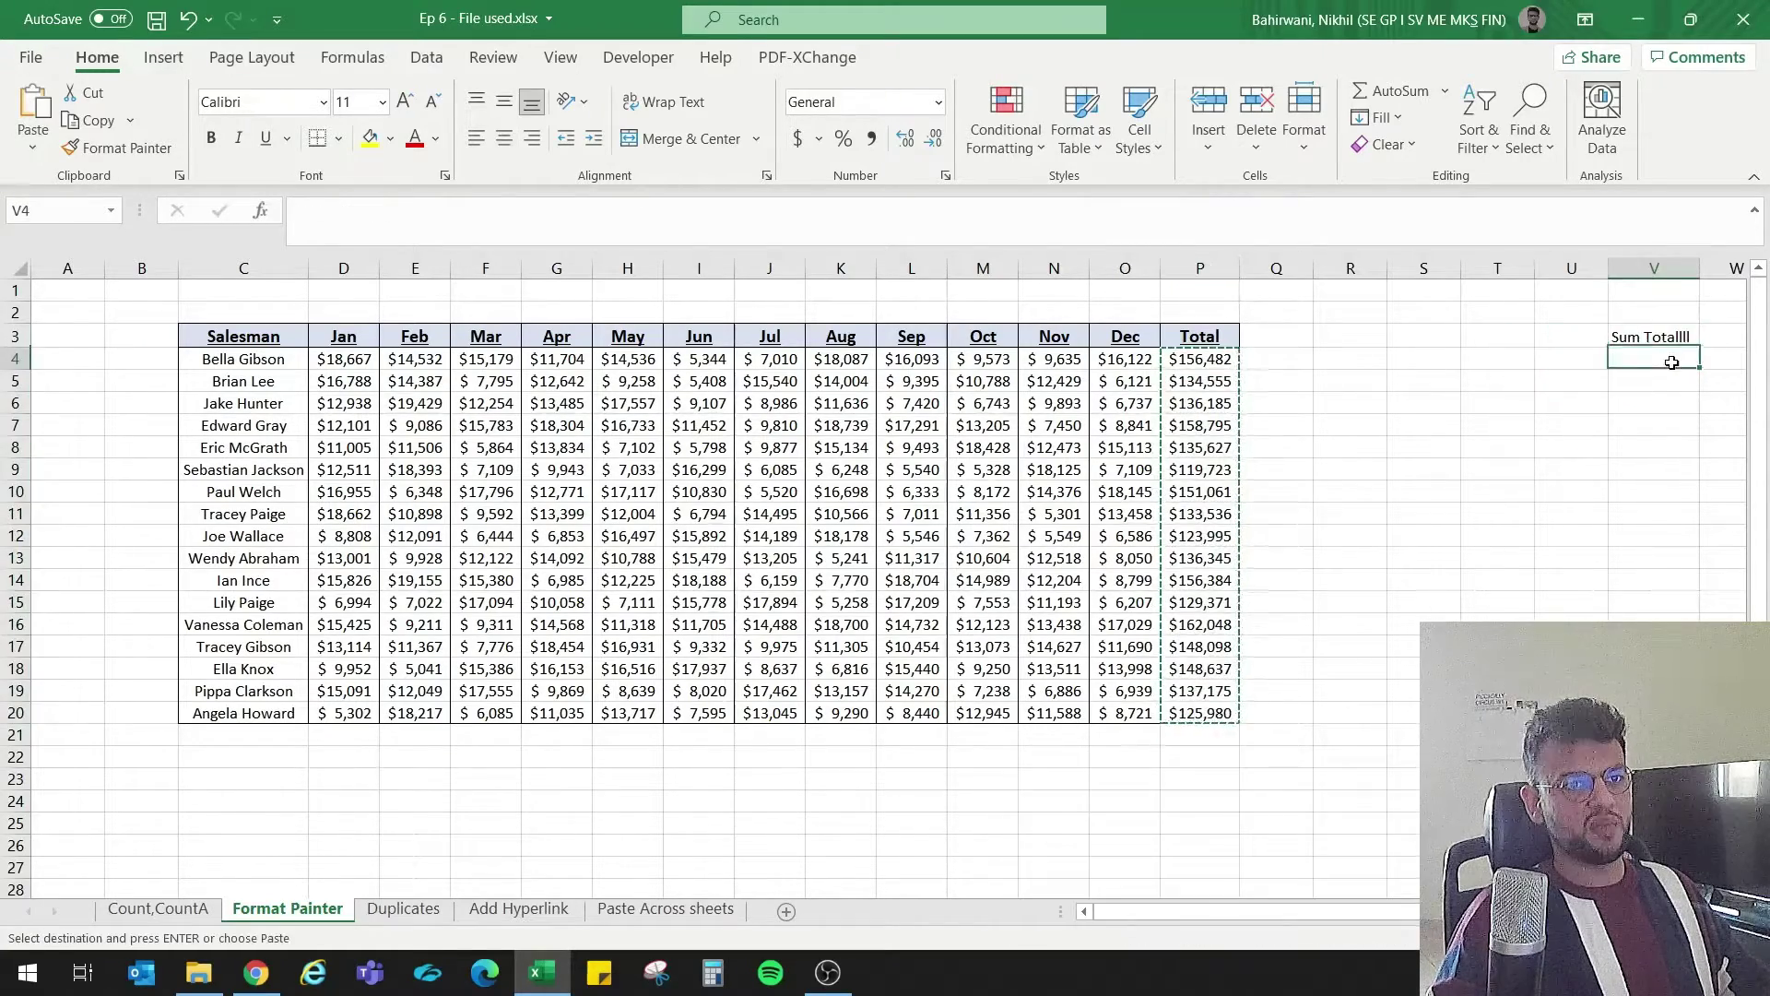
key(alt+e)
key(s)
key(v)
click(1107, 688)
click(1648, 471)
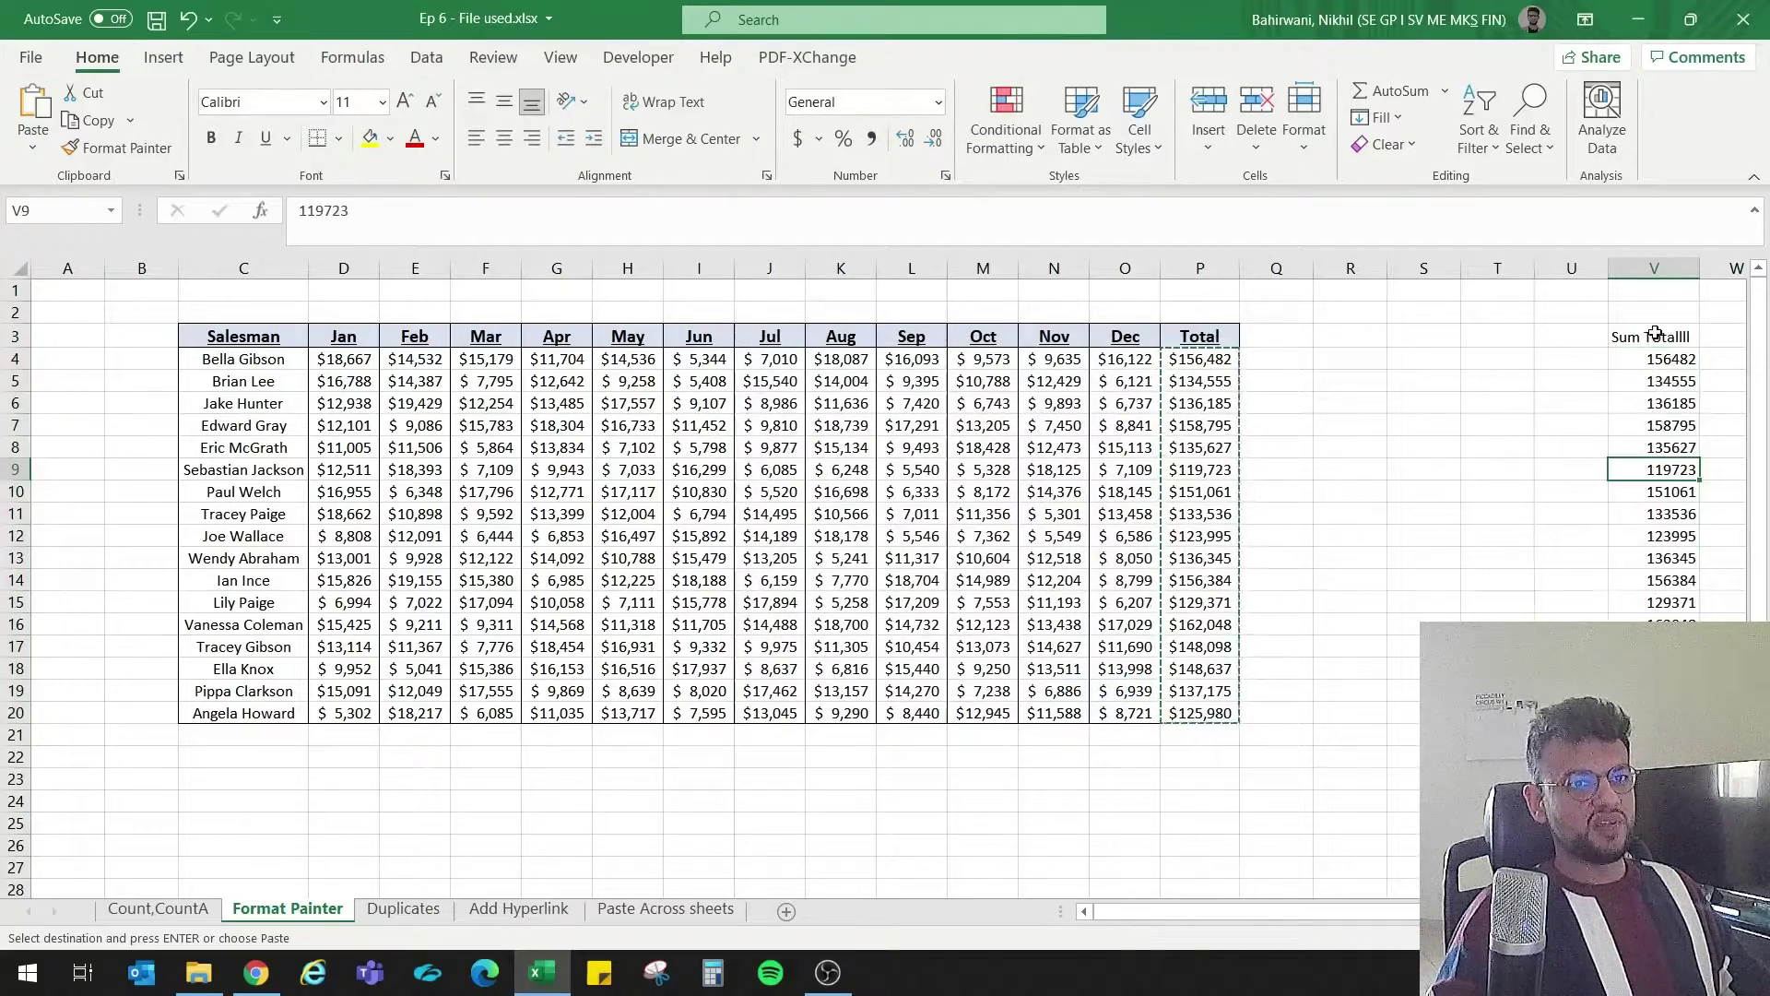
Step: Copy the formatting of the Total column P3:P20 onto V3:V20 with Format Painter, and compare both columns
drag(1655, 336, 1655, 713)
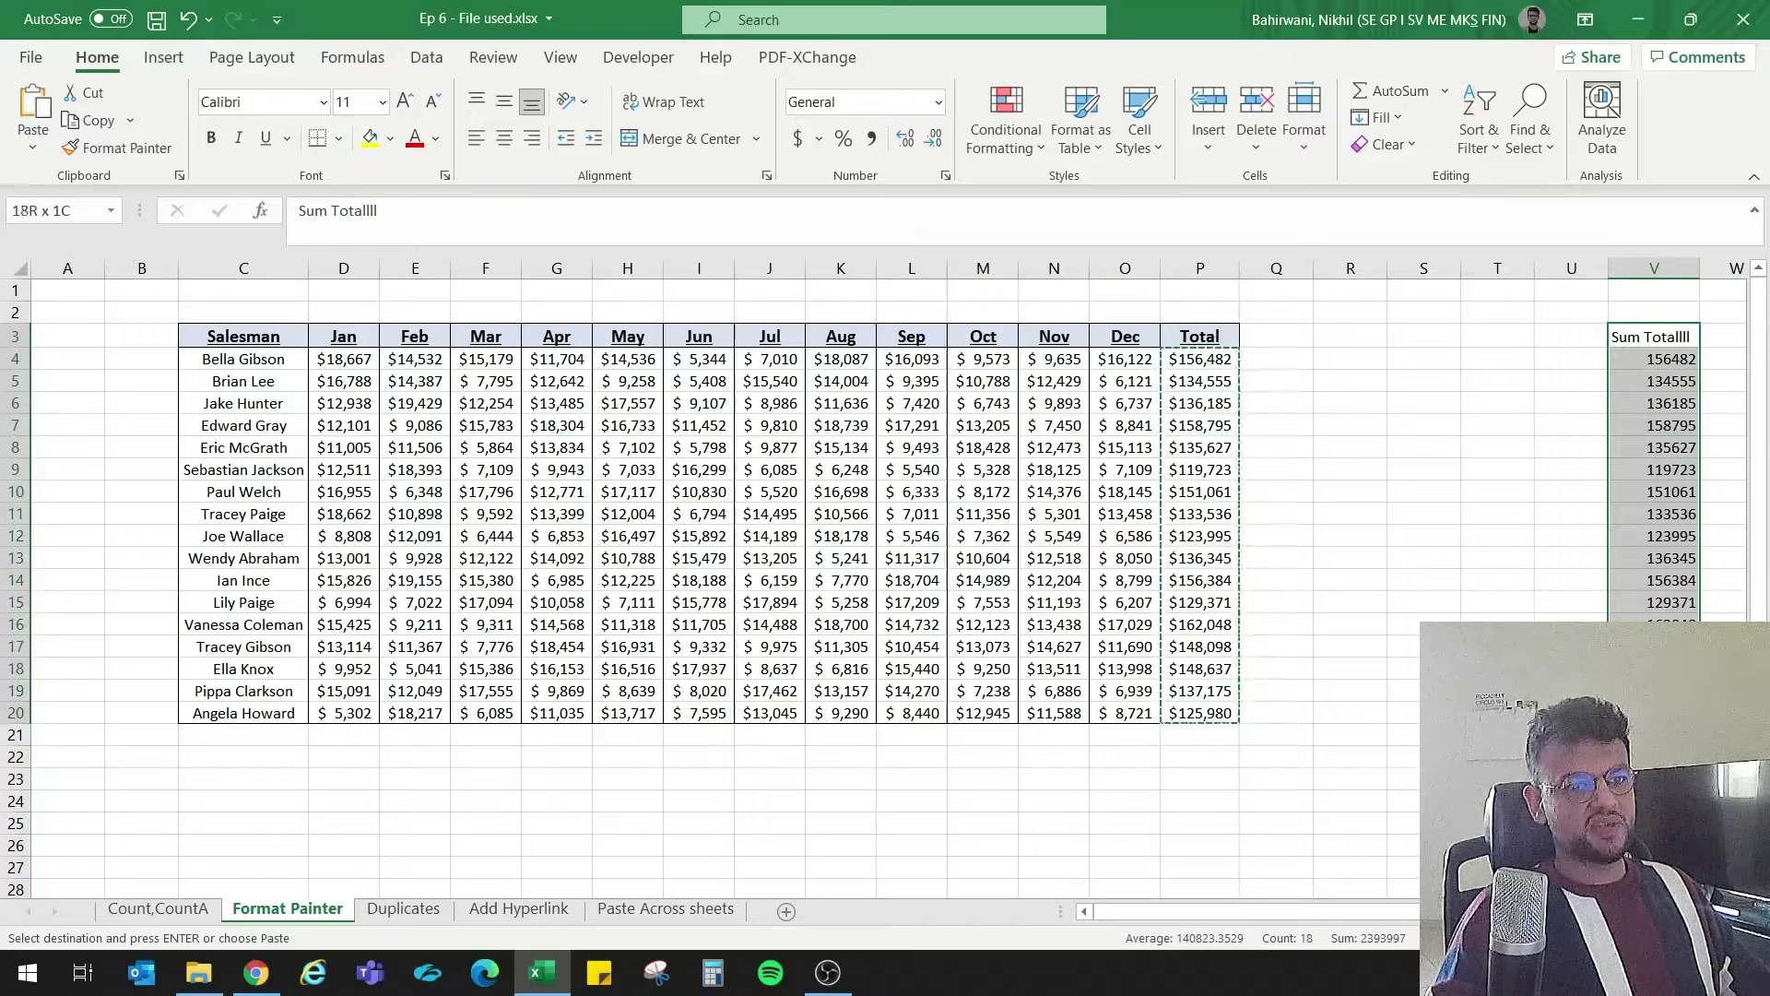
click(1185, 337)
drag(1186, 337, 1198, 714)
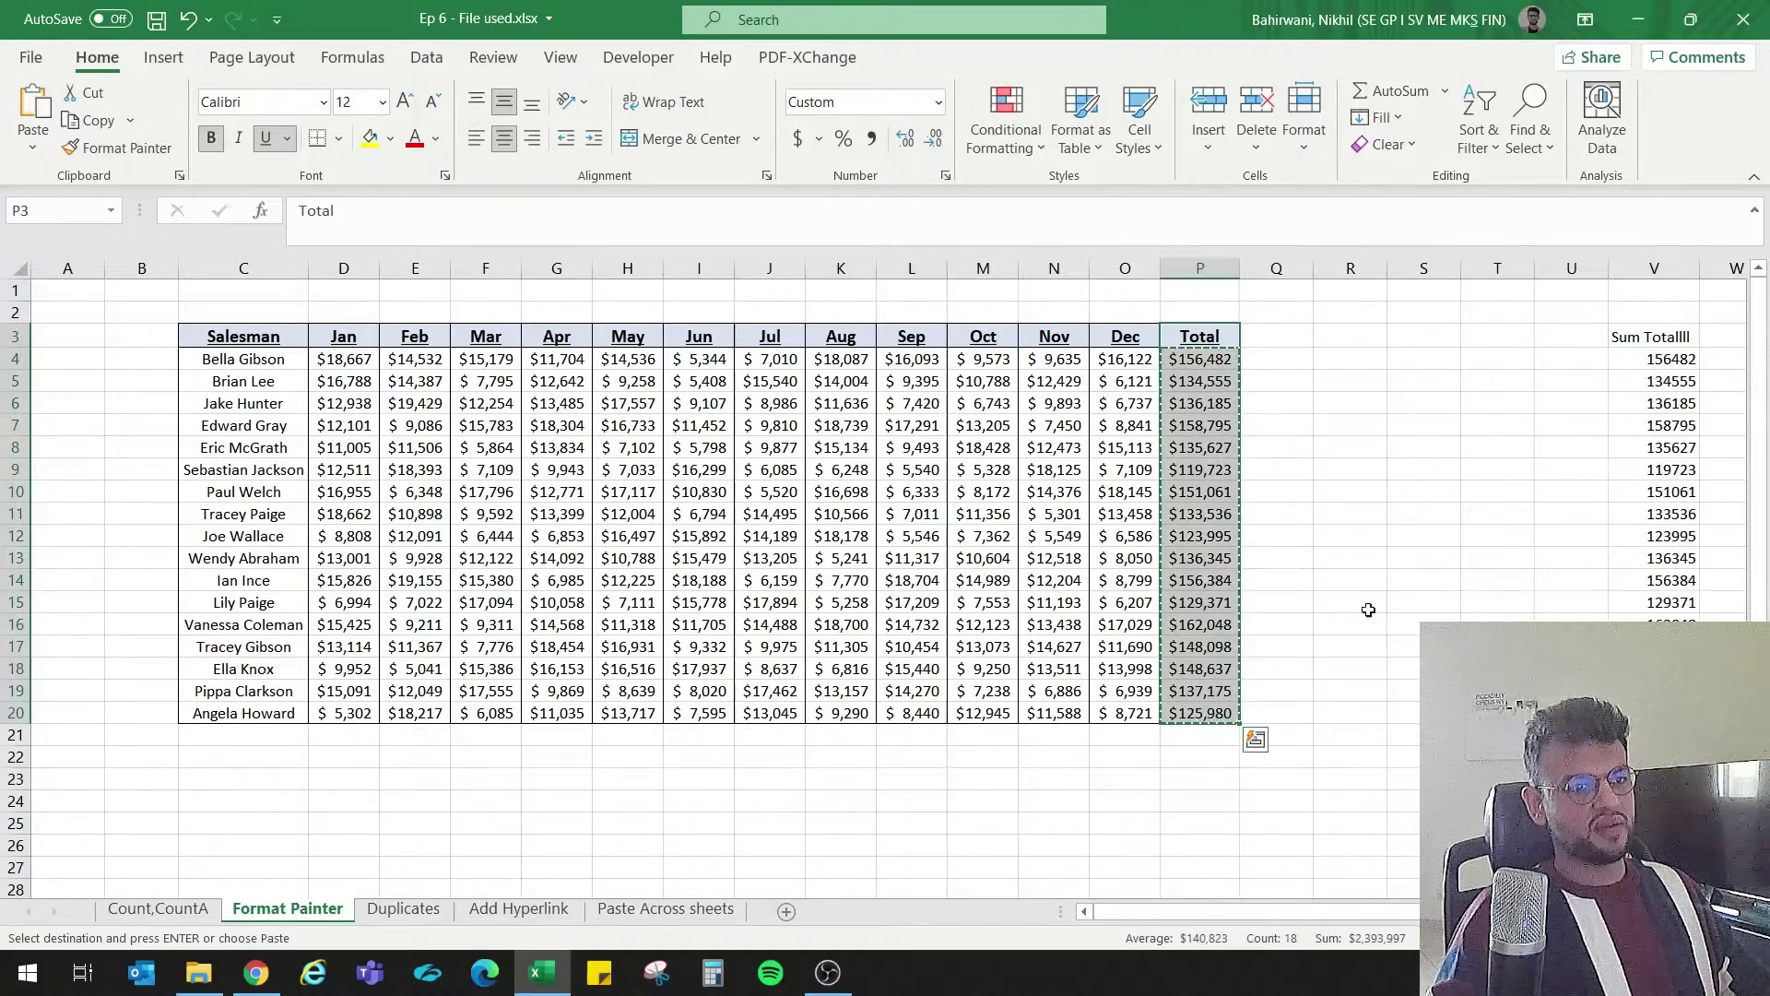
drag(1655, 336, 1654, 714)
drag(1212, 336, 1199, 714)
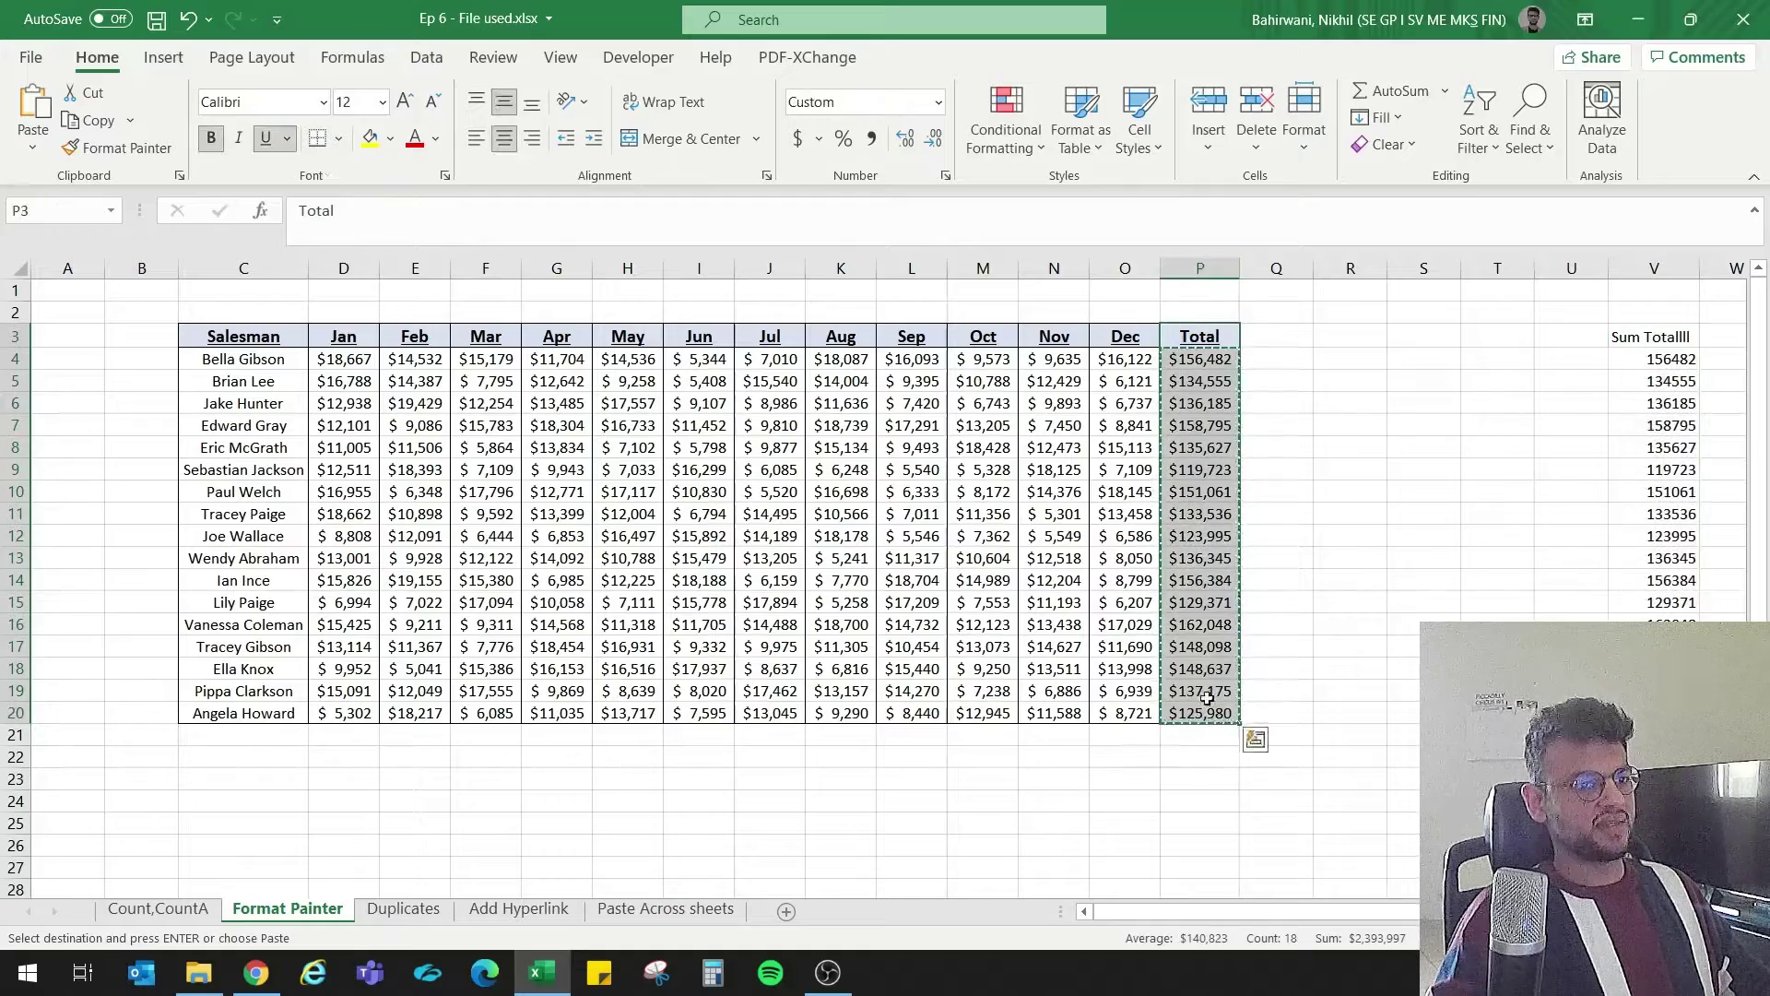
click(115, 153)
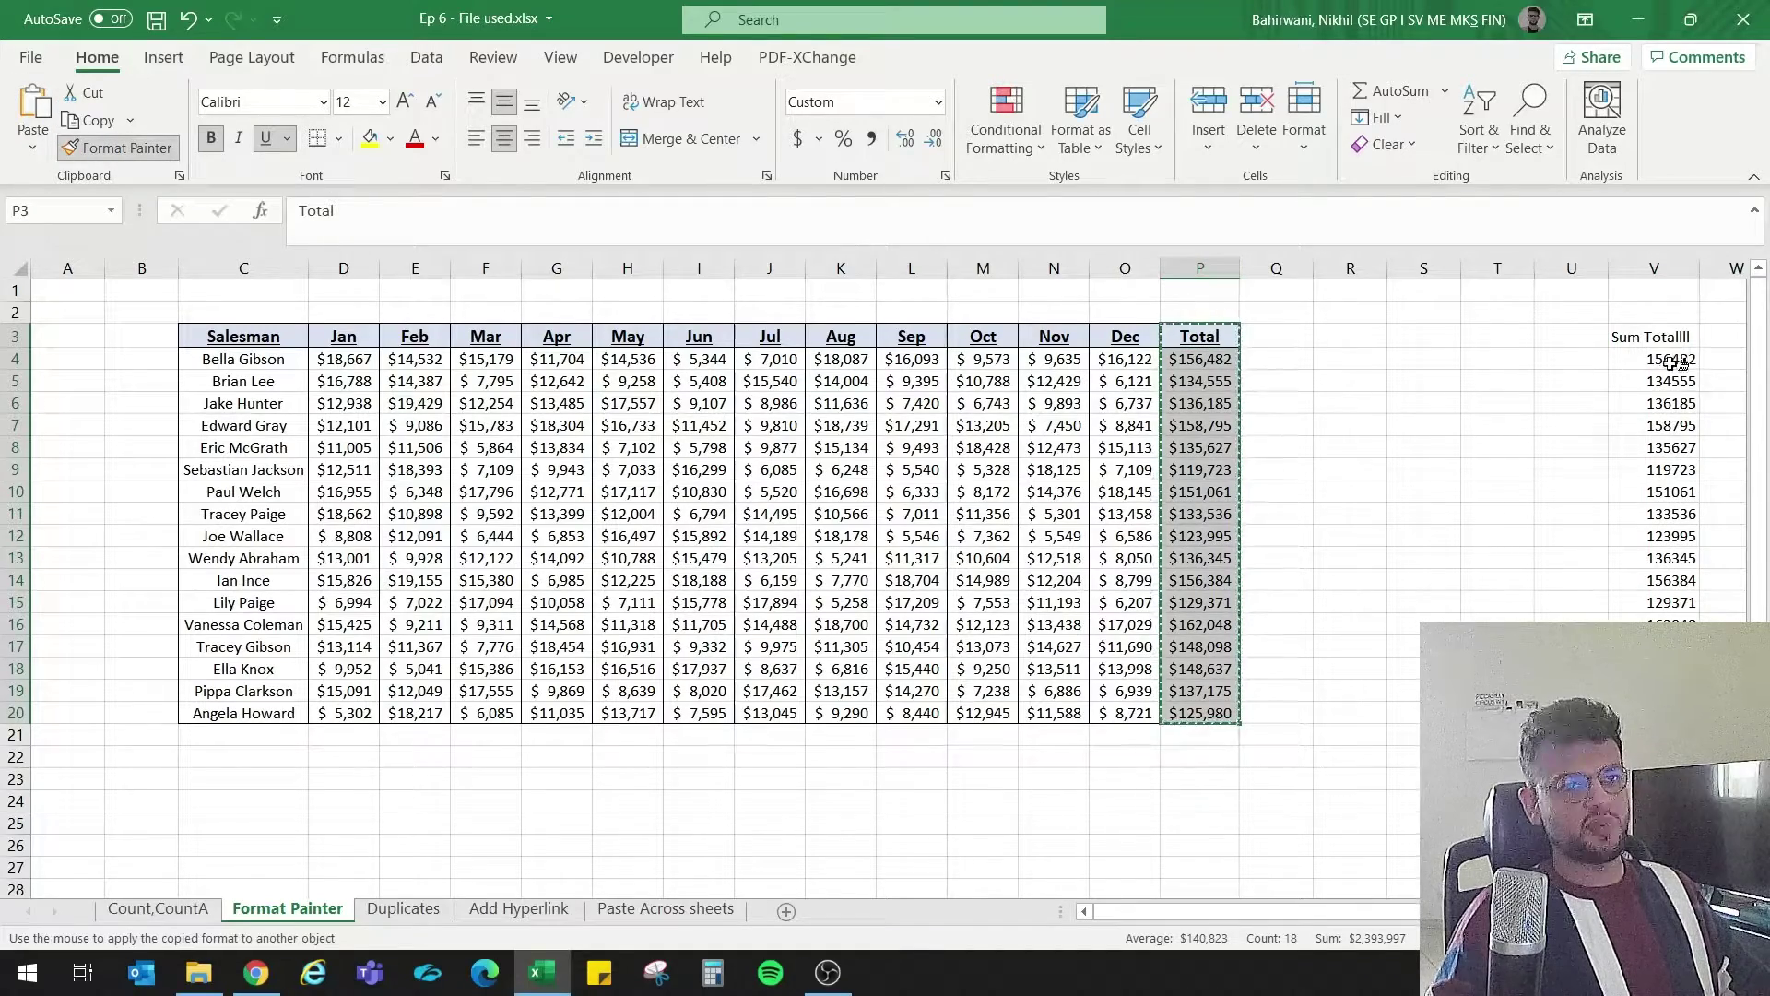
drag(1669, 335, 1655, 712)
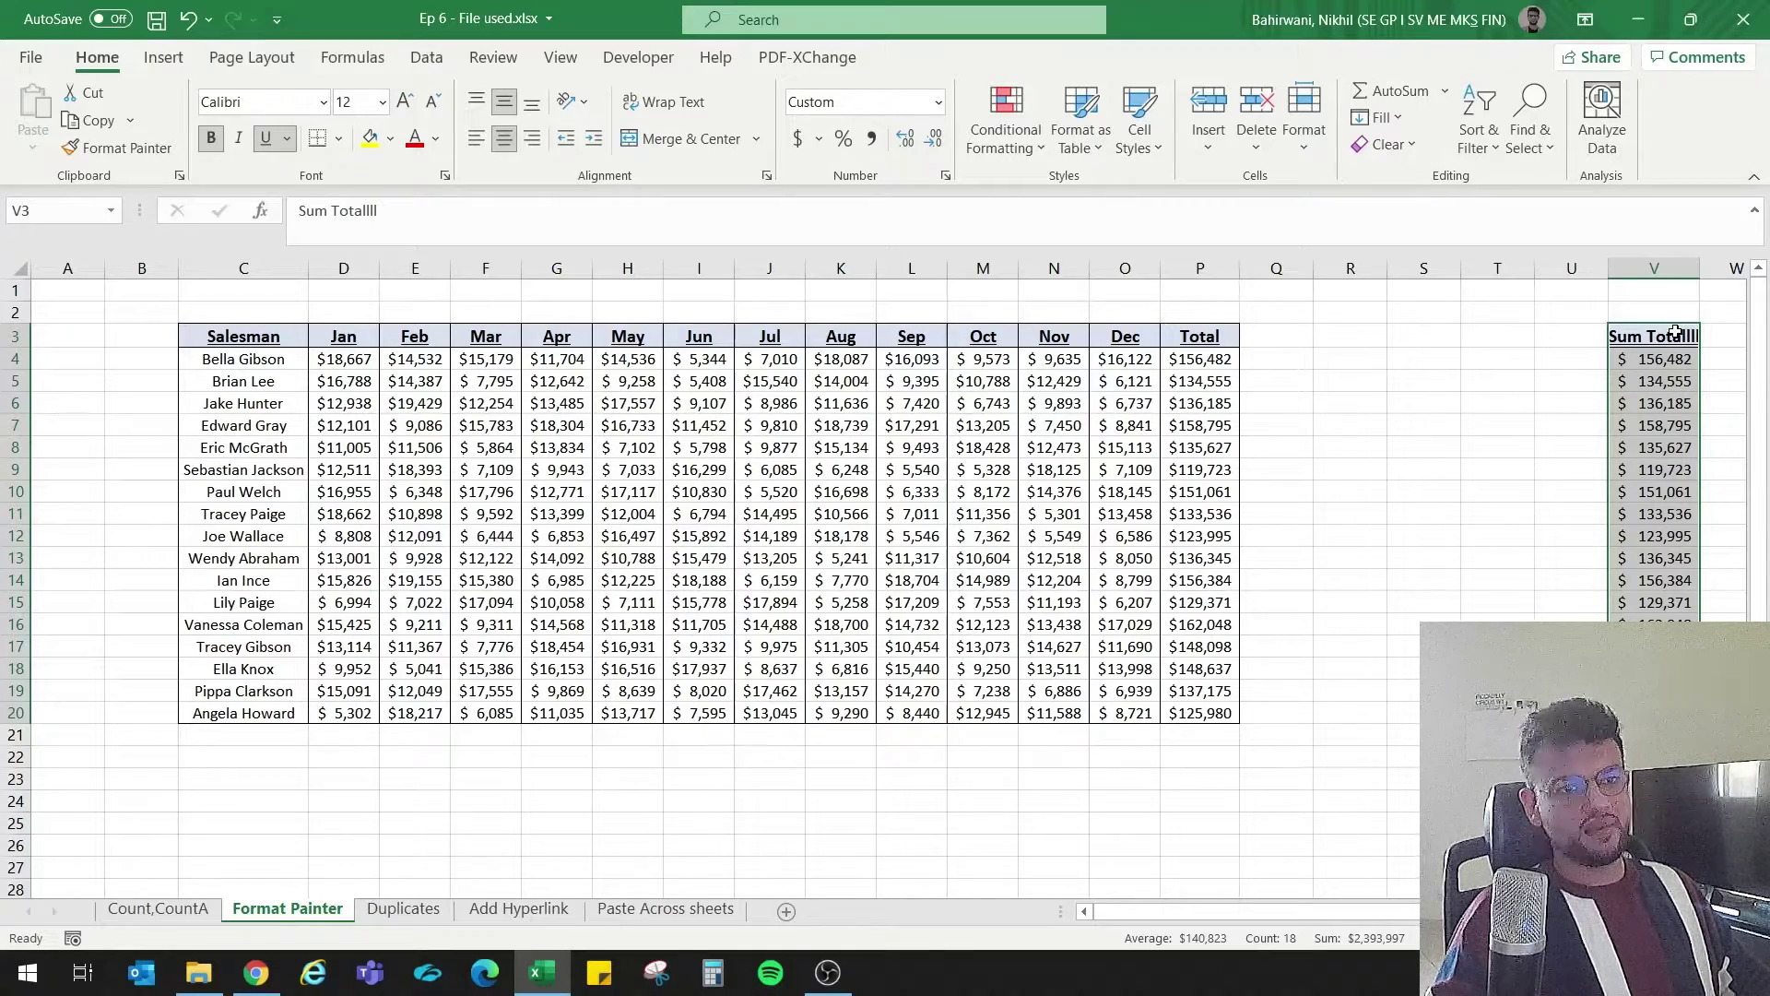
click(1208, 449)
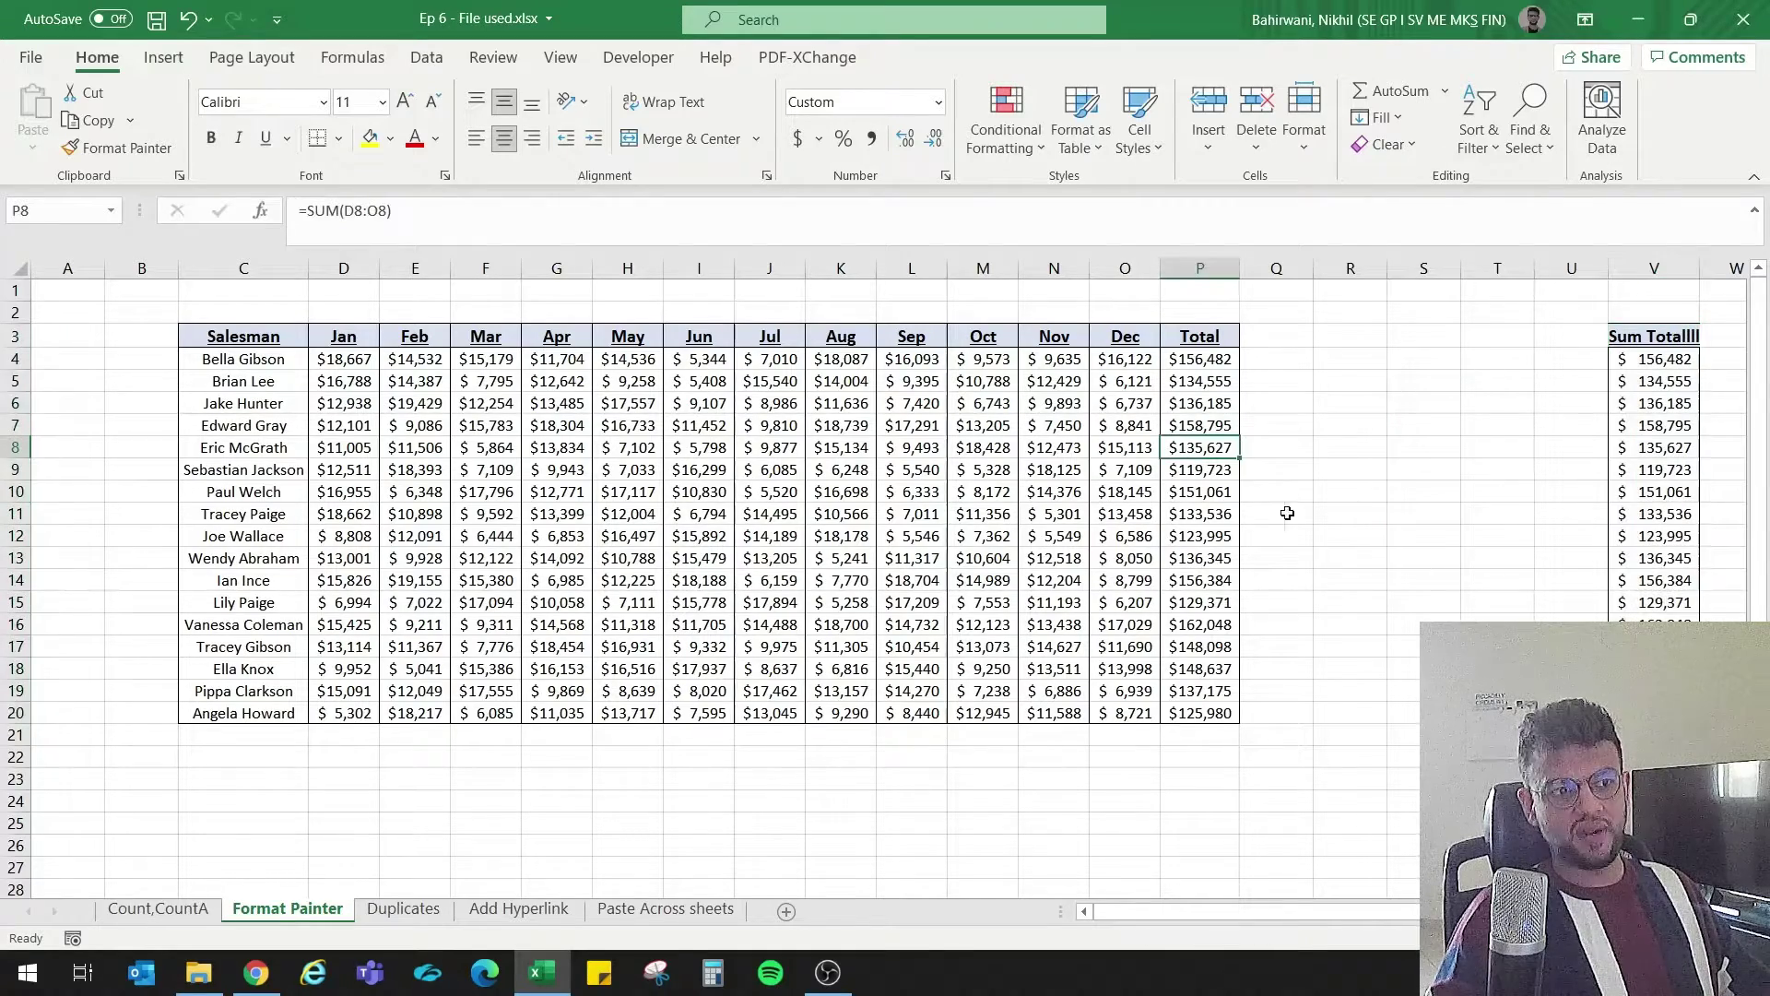
drag(1200, 358, 1222, 713)
drag(1653, 336, 1654, 712)
click(1215, 344)
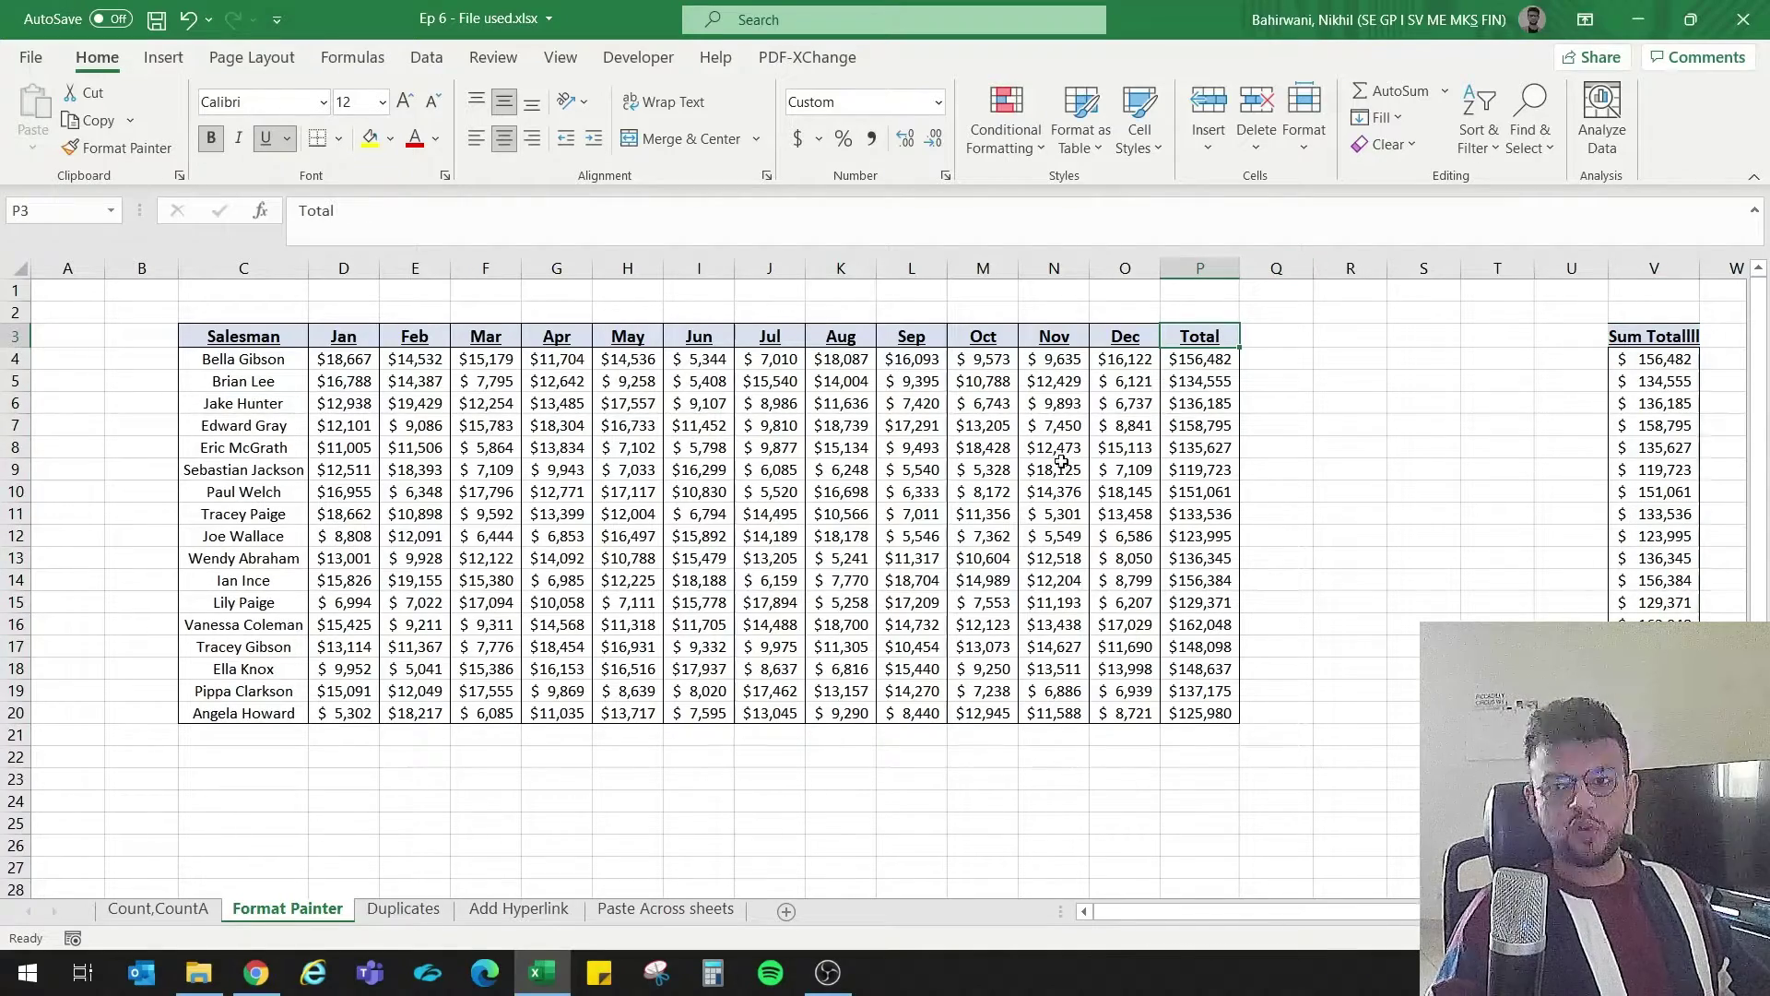
click(1213, 455)
Step: Enter "a" in R8 and apply the Total header's formatting from P3 to it with Format Painter
click(1369, 444)
text(a)
click(1400, 573)
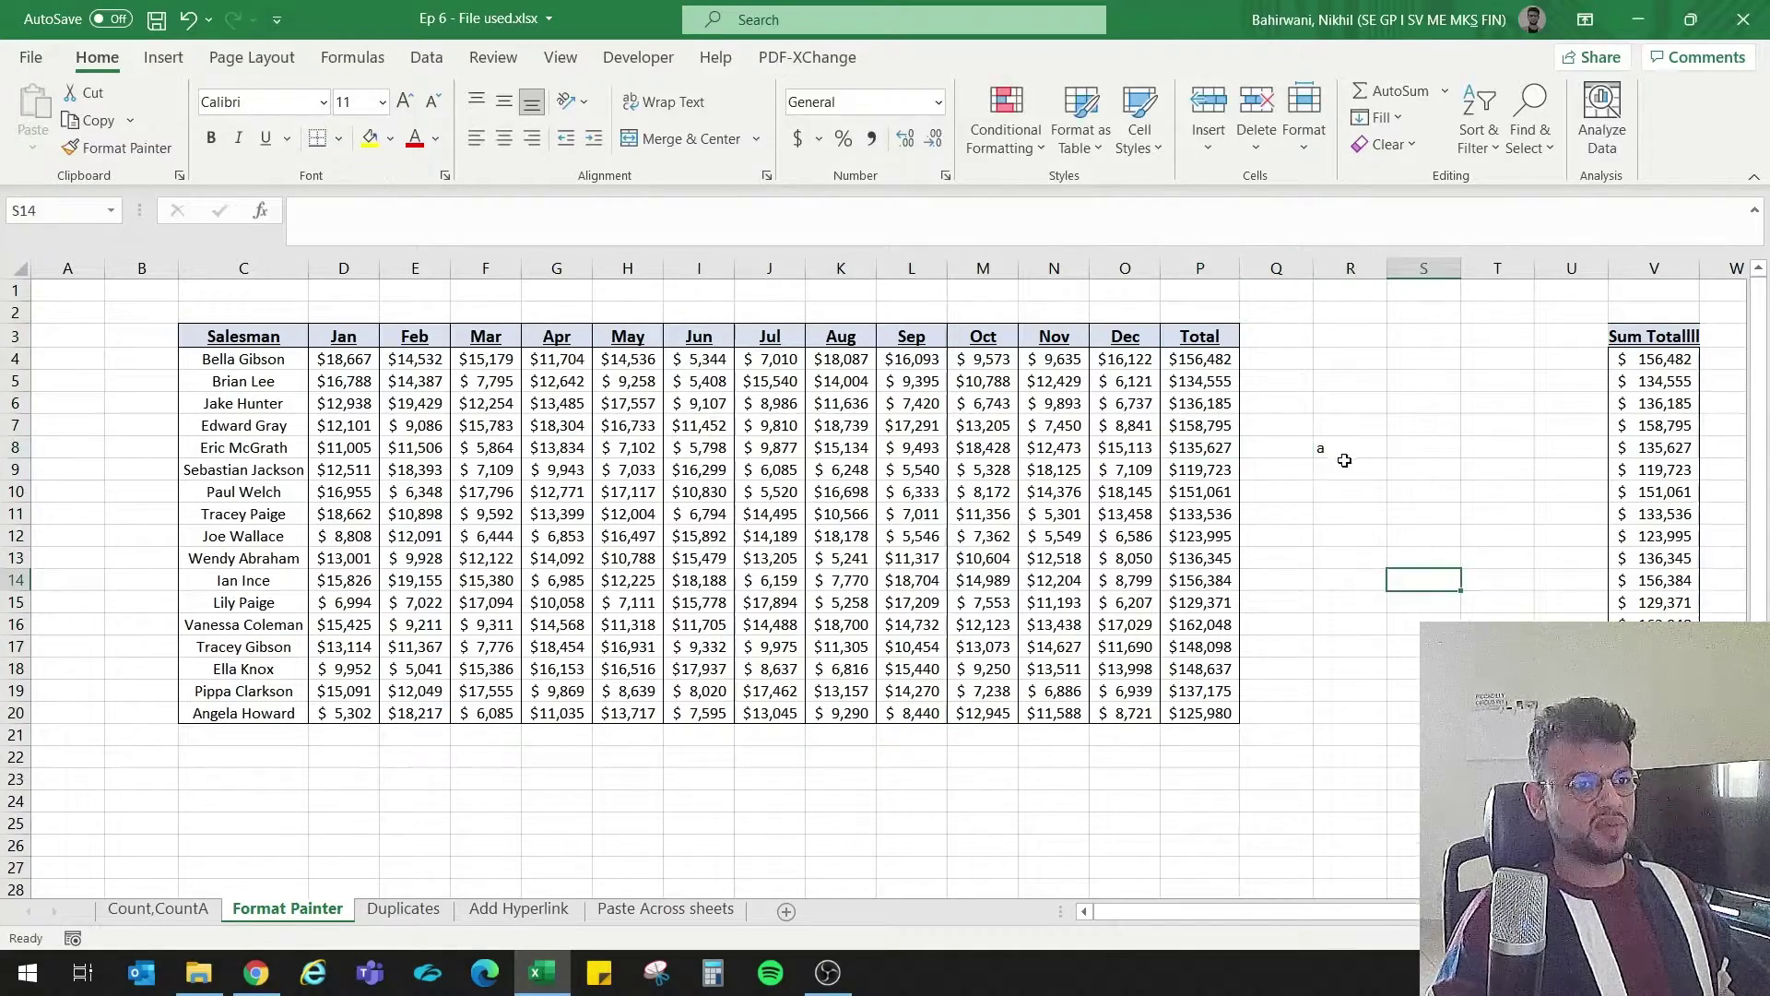
click(1346, 451)
click(1171, 334)
click(120, 148)
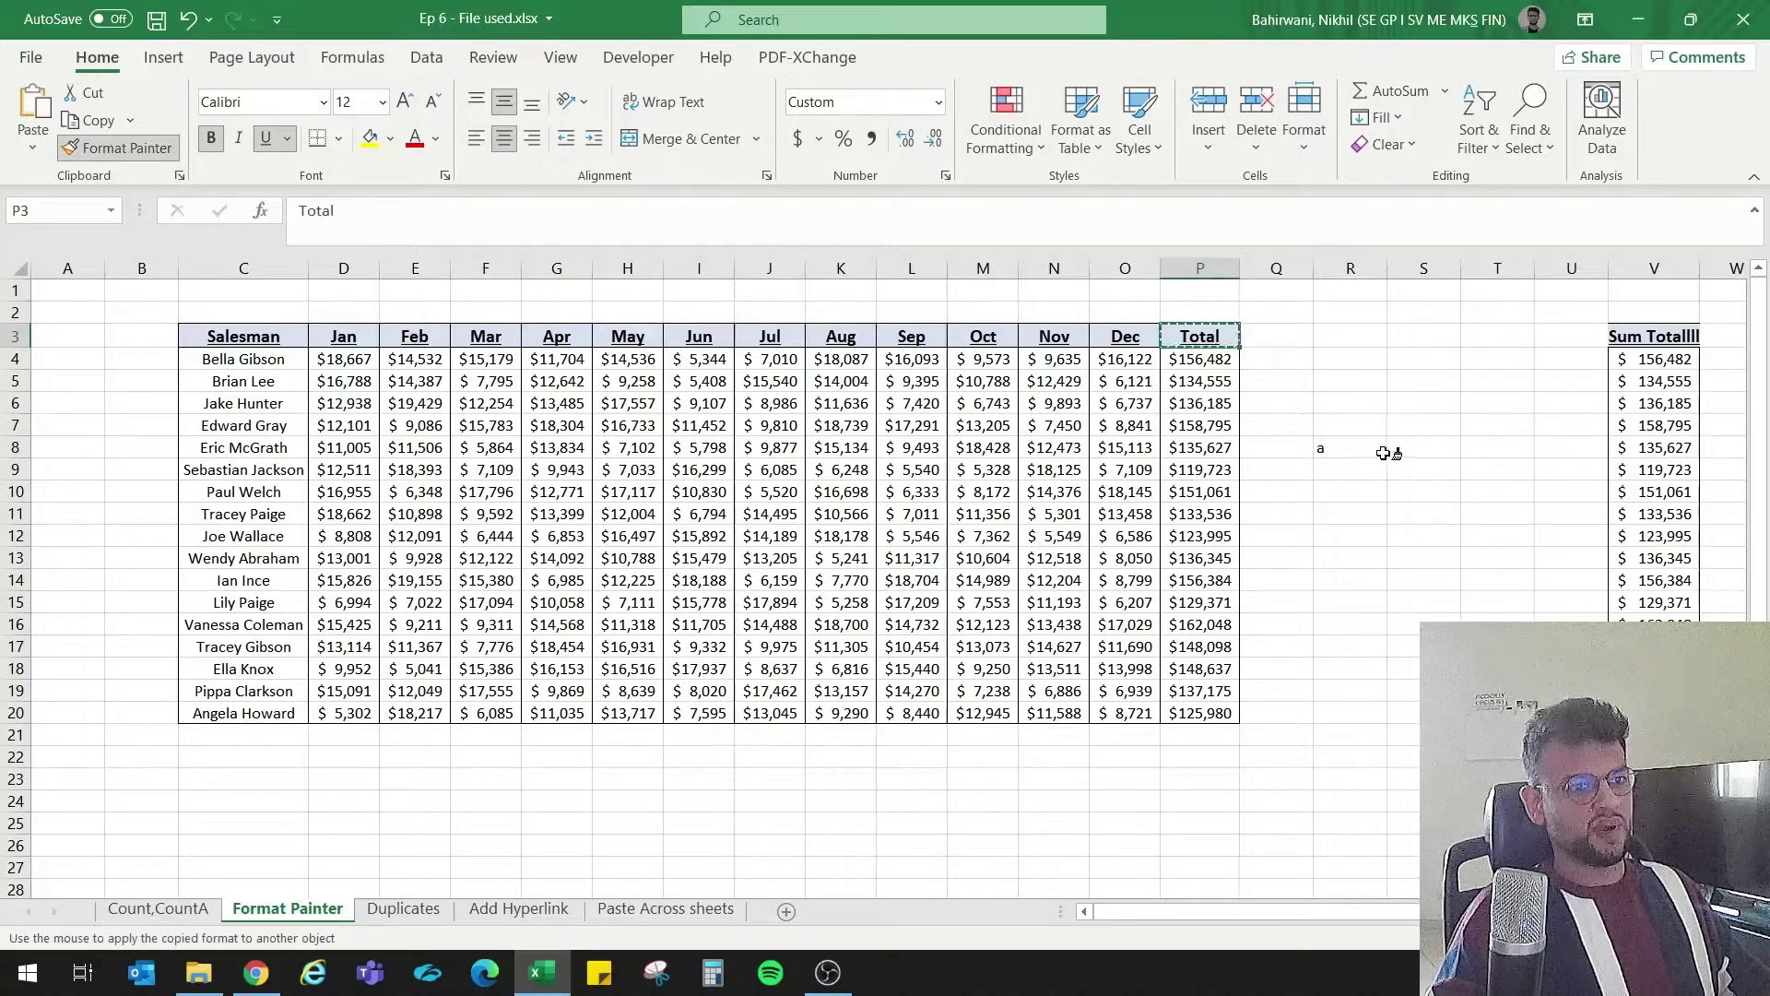
click(1373, 447)
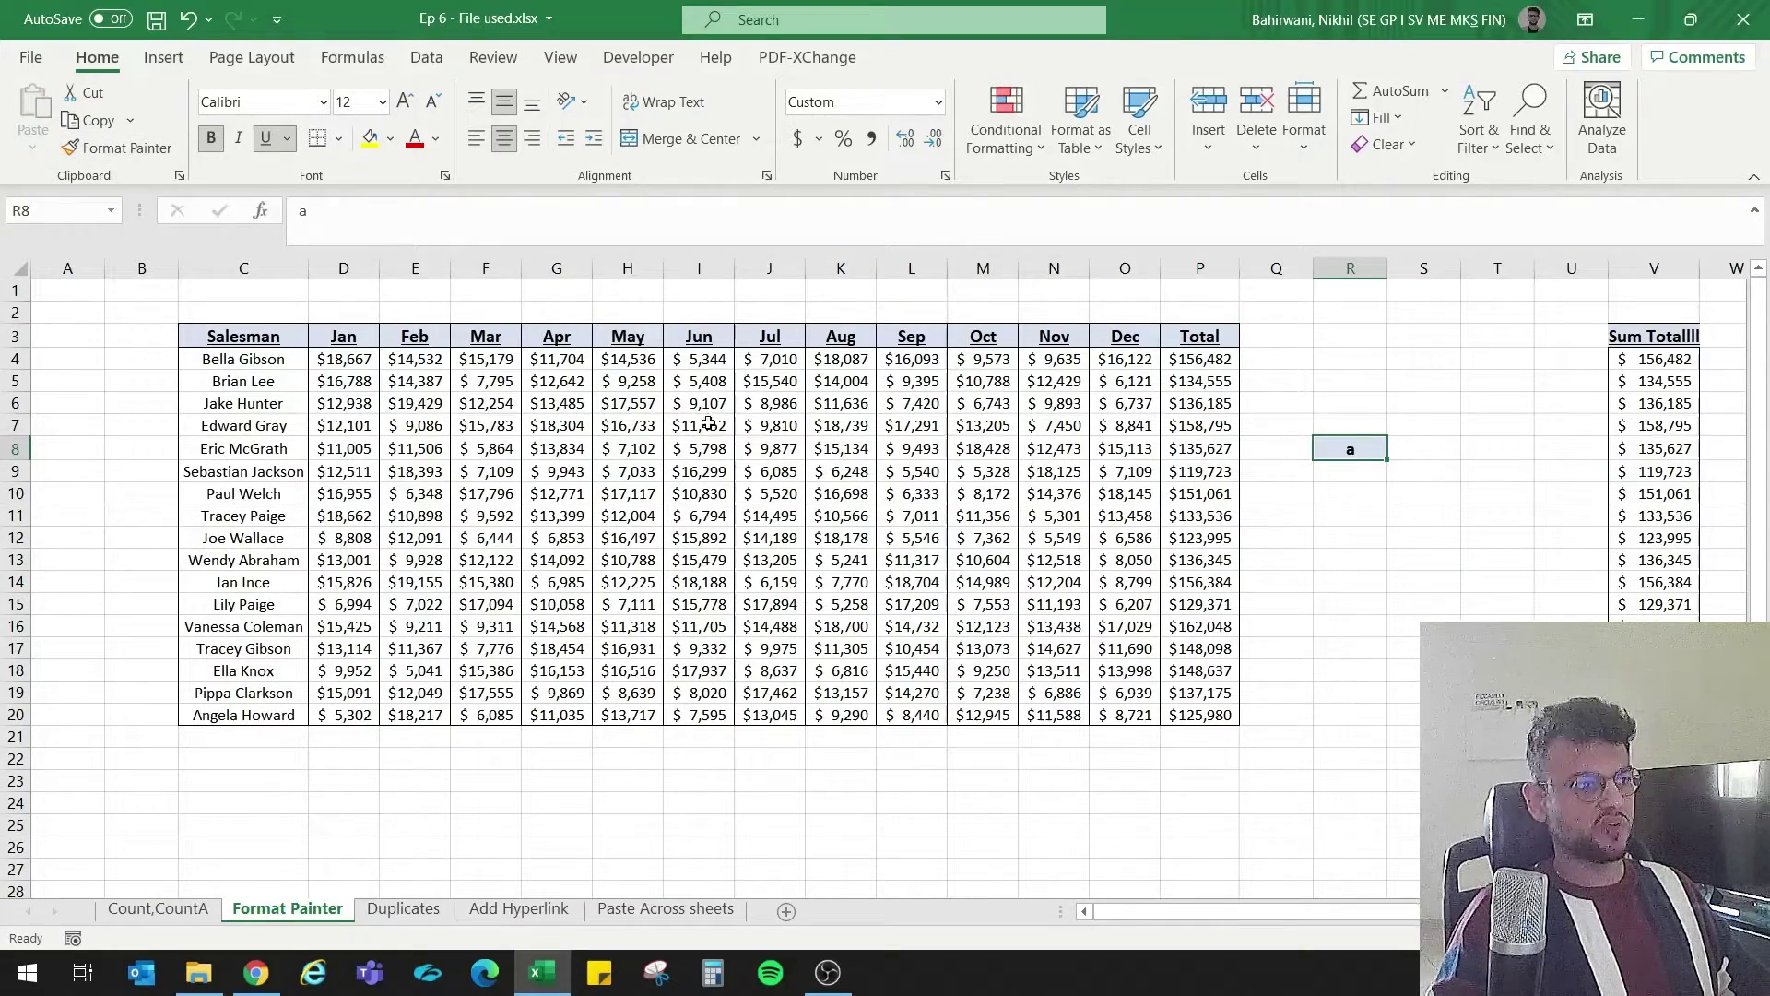
Step: Remove the fill colour from columns I to P, covering June through Total
drag(1236, 268, 699, 268)
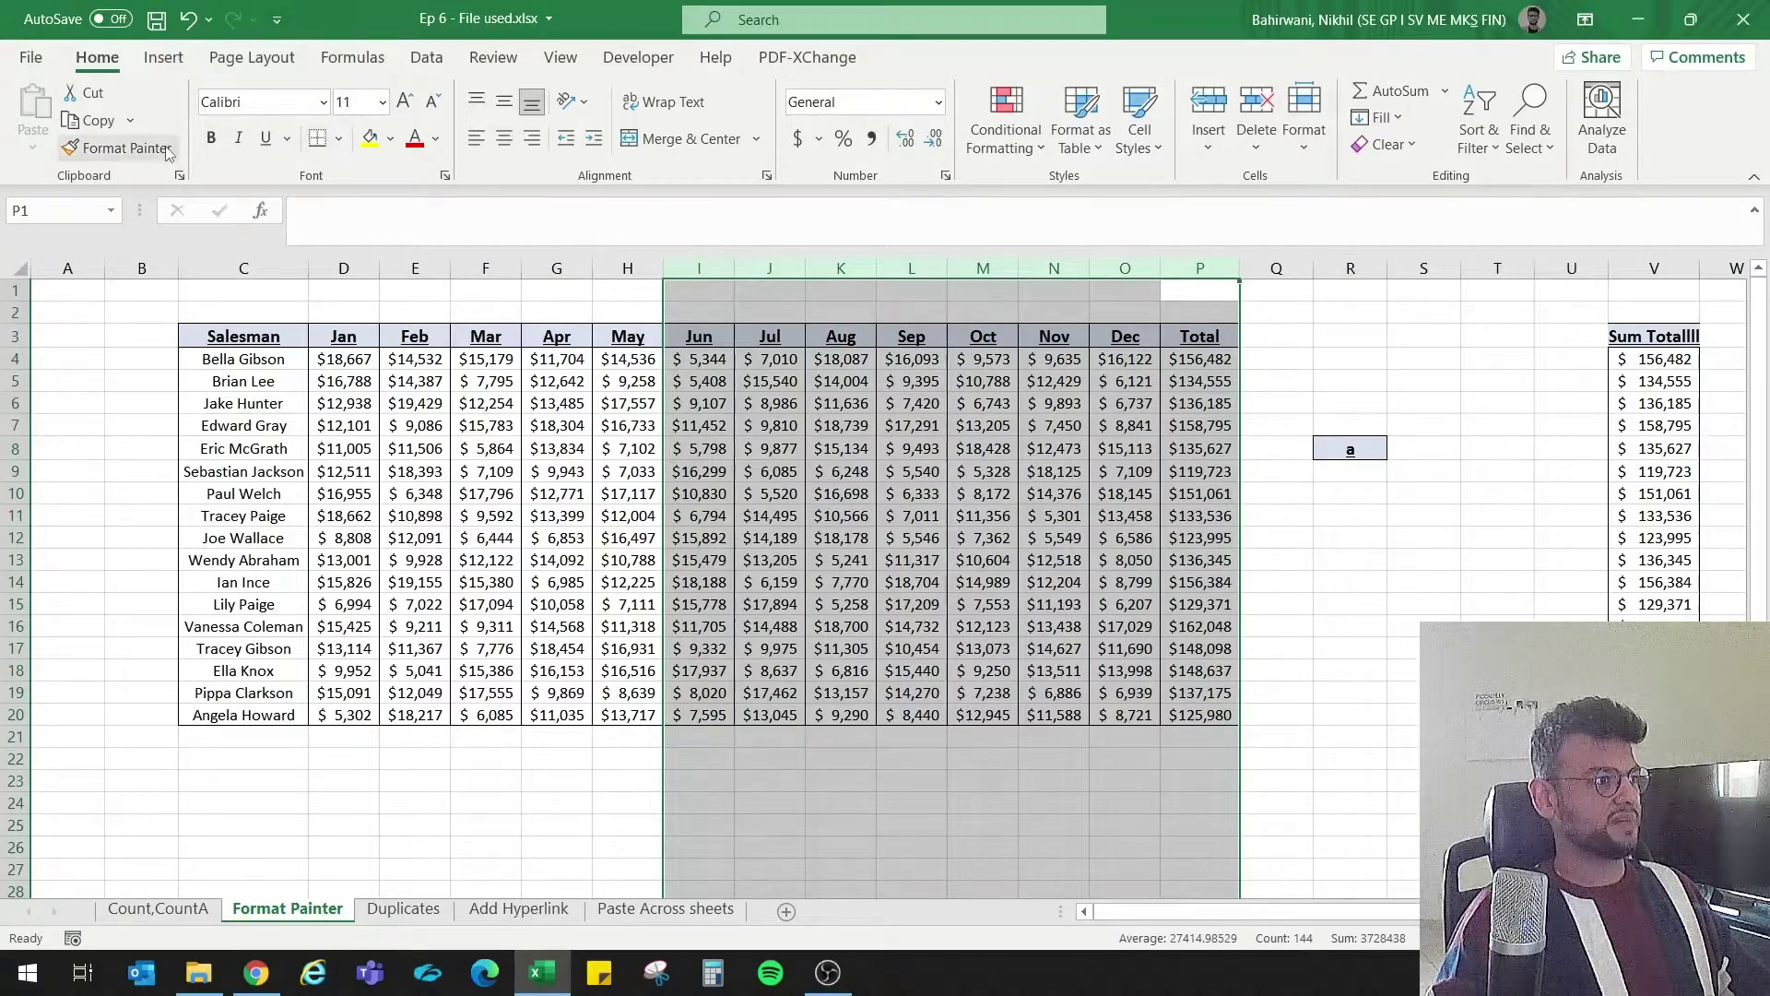
key(ctrl+c)
key(alt+e)
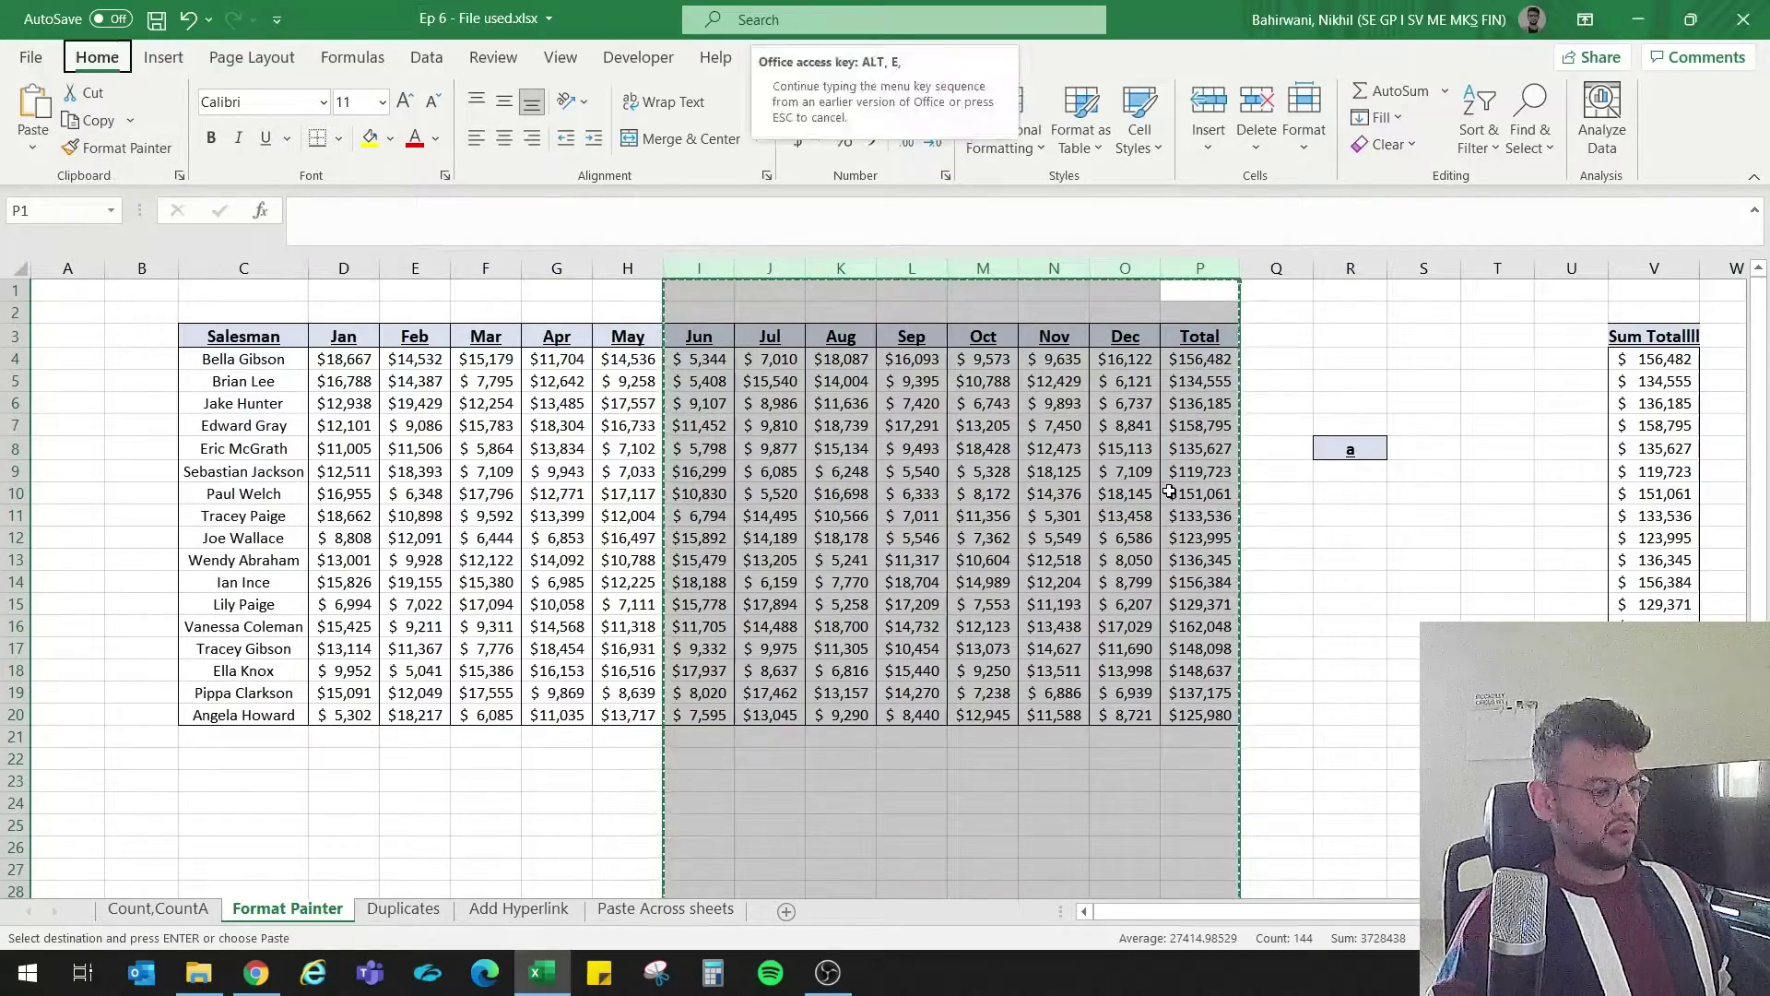
key(s)
key(Return)
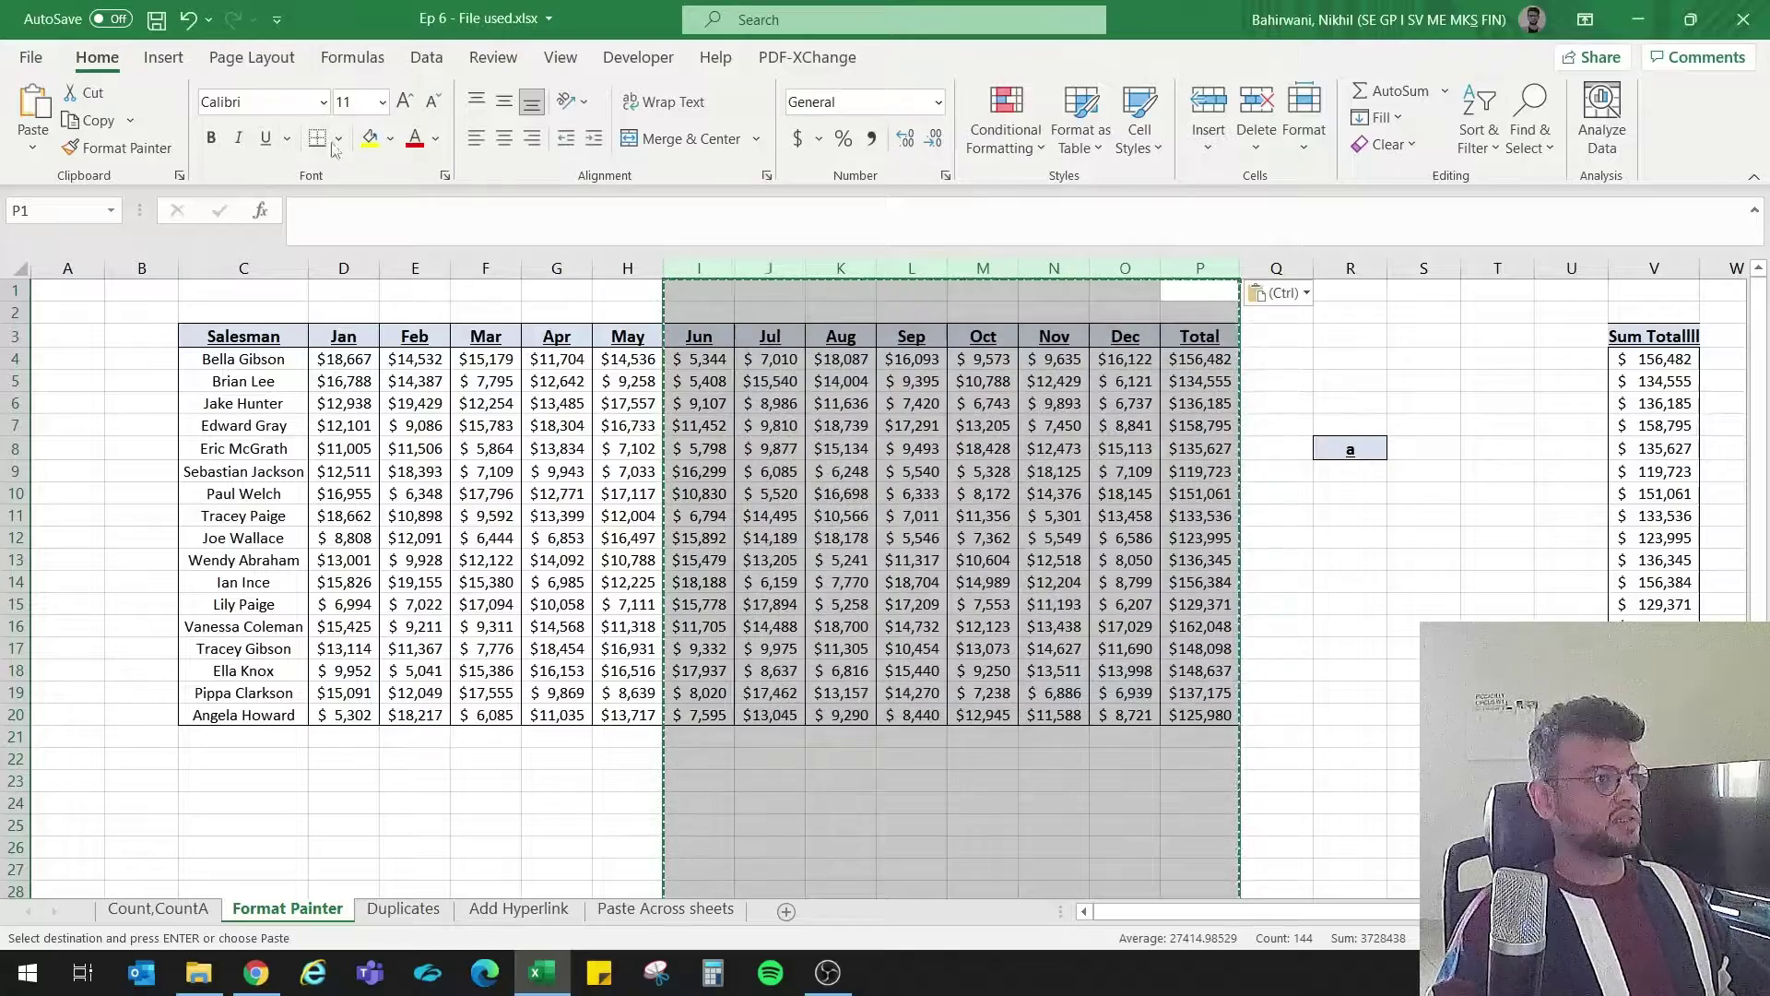
click(390, 139)
click(425, 394)
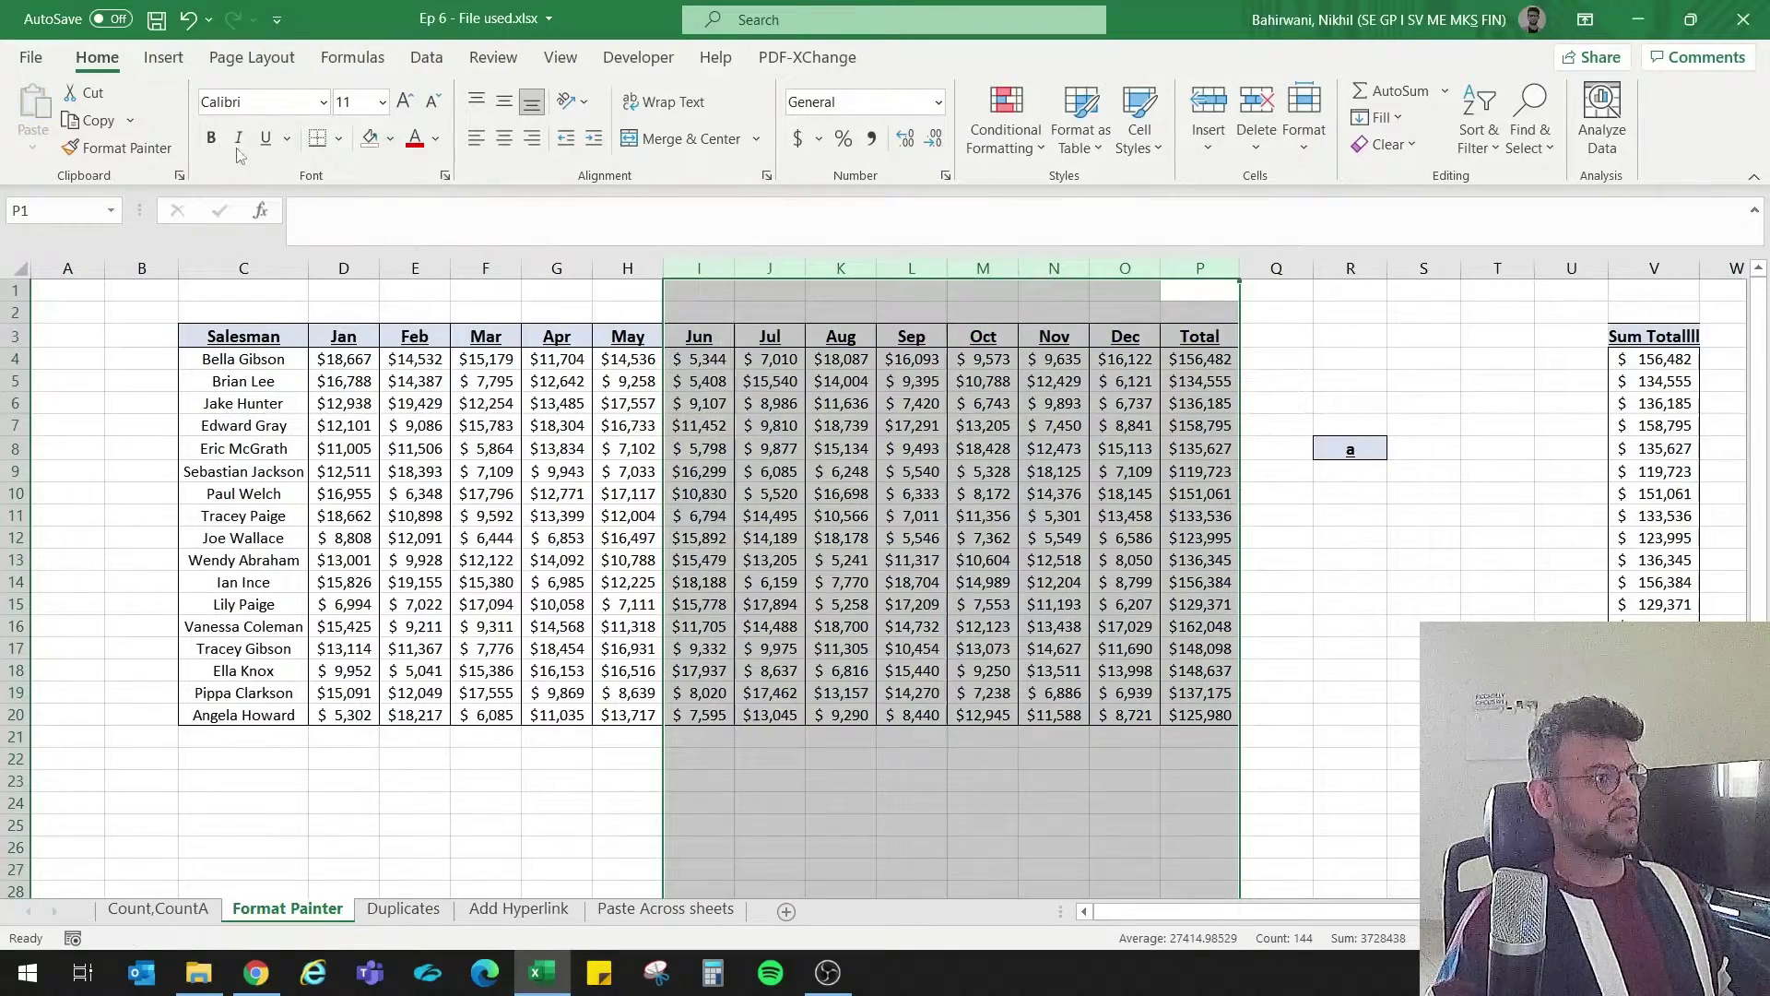
Step: Clear the bold, underline and all borders from columns I to P
click(211, 138)
click(264, 139)
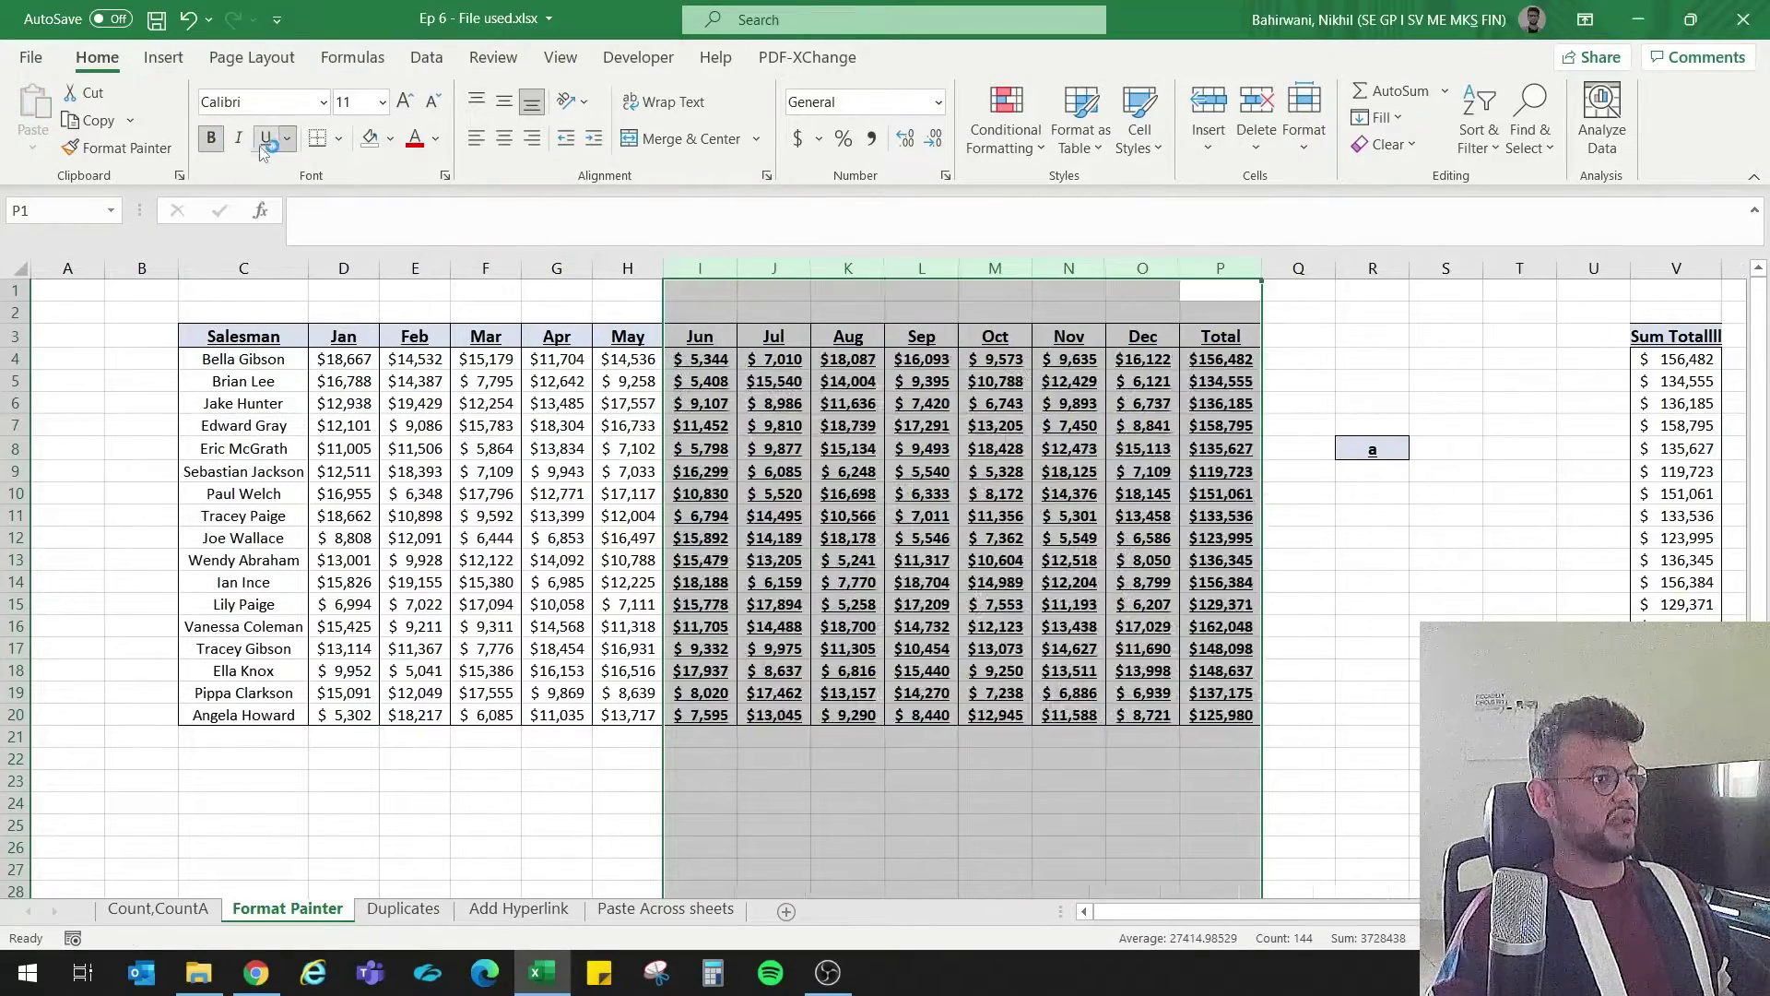
click(211, 139)
click(265, 139)
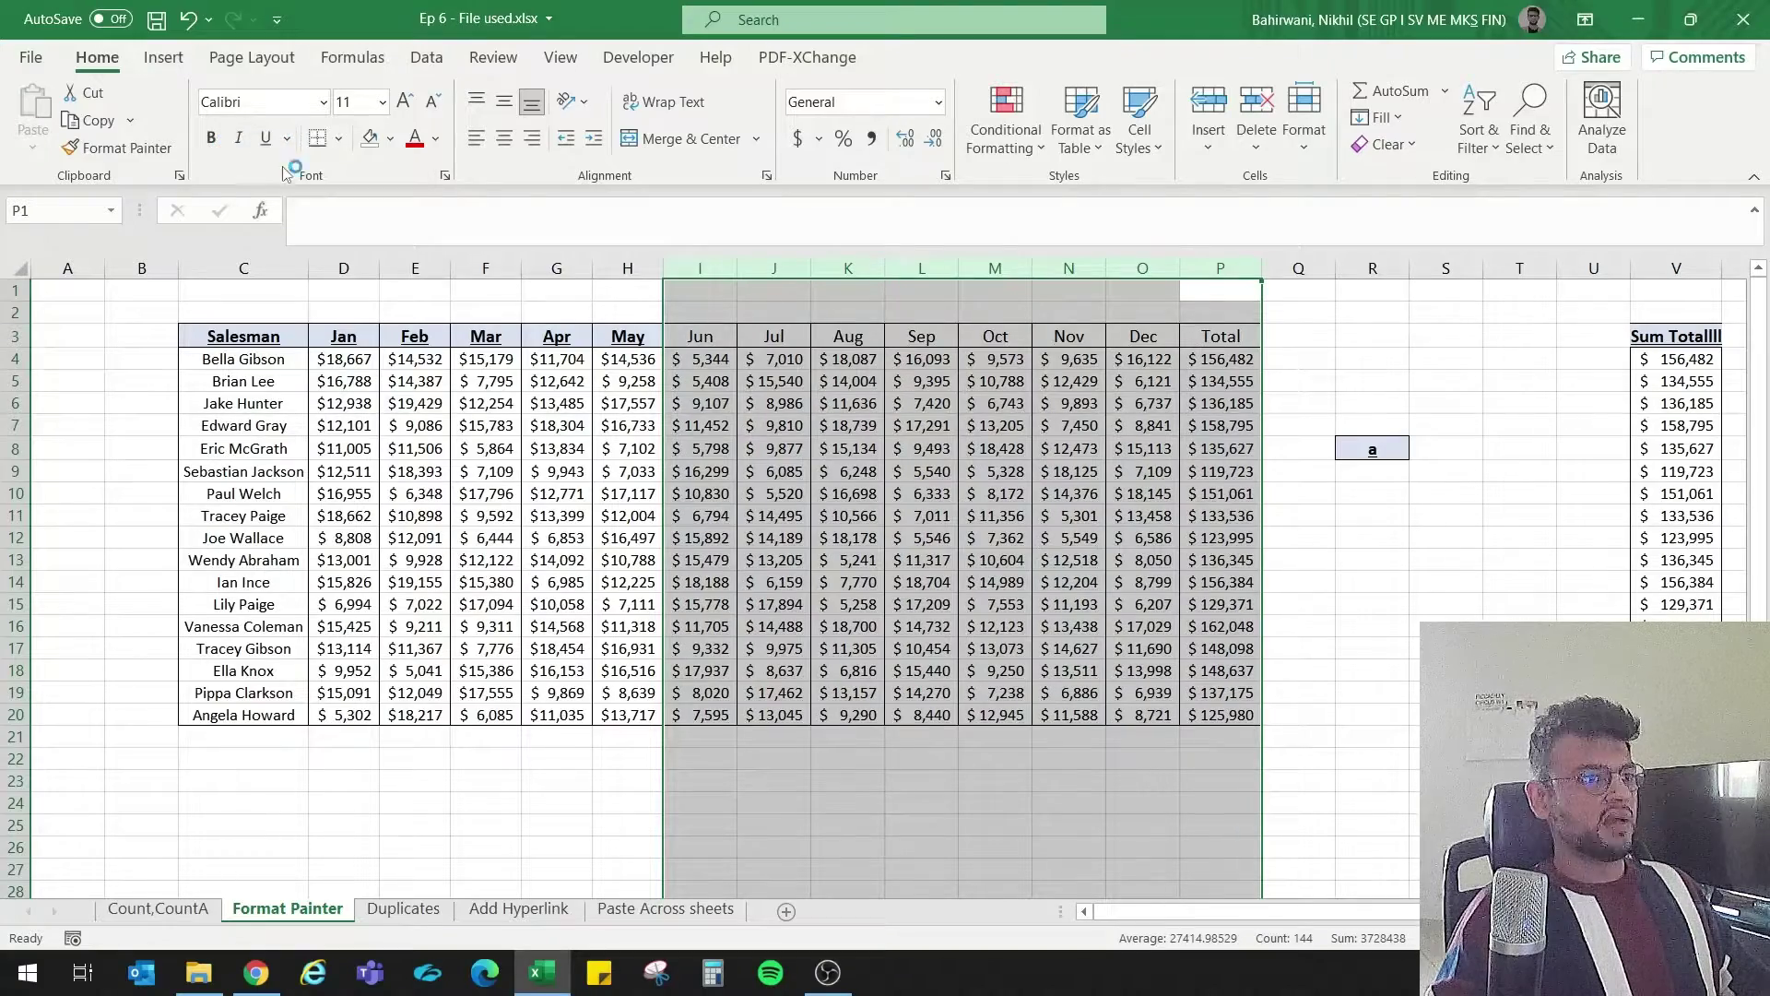
click(339, 138)
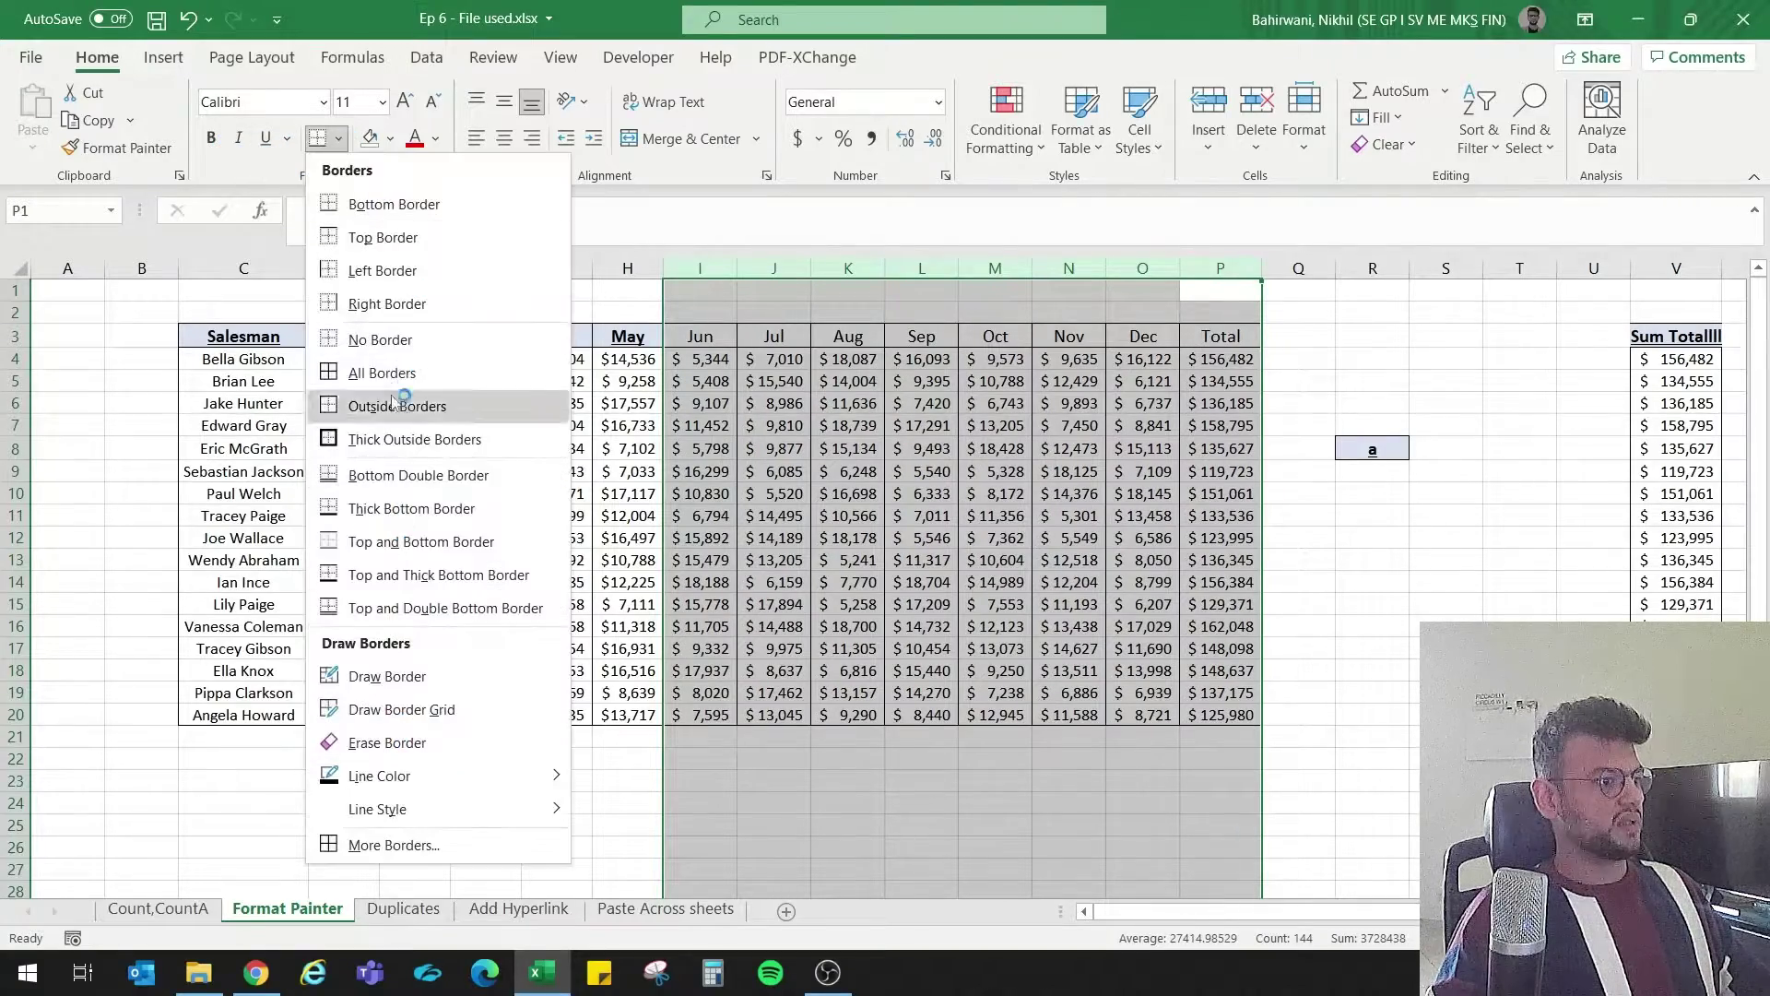
click(376, 339)
click(1088, 650)
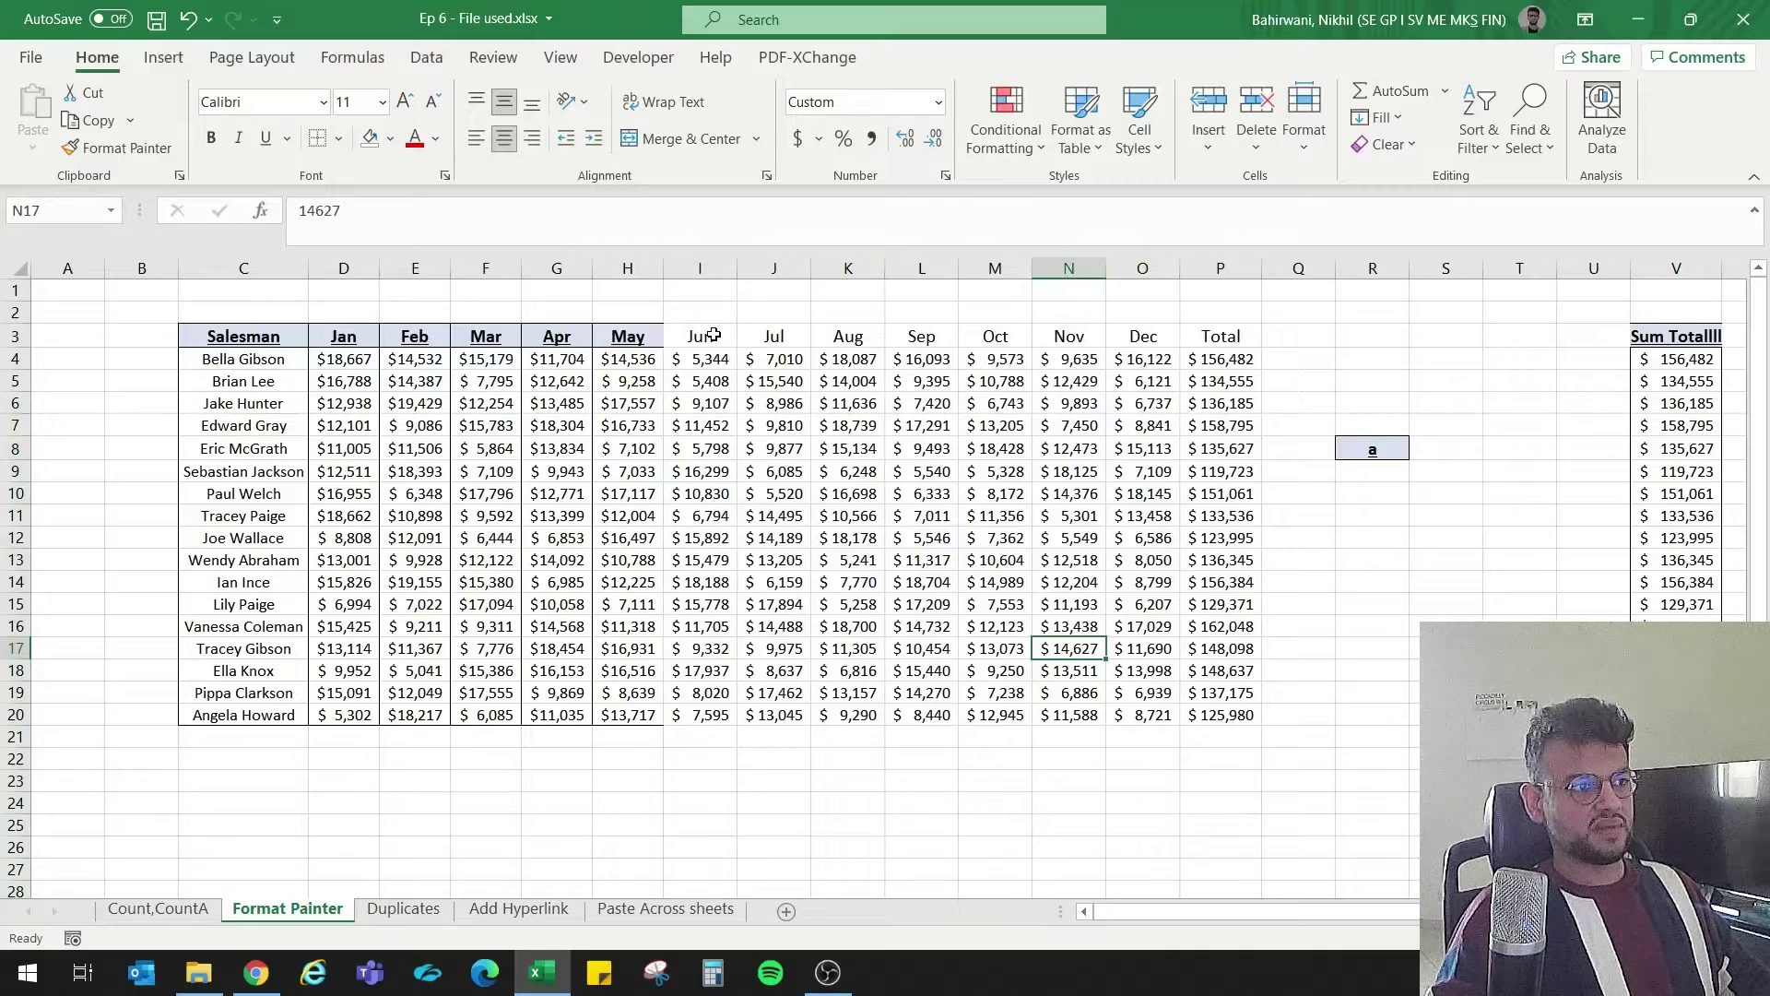
Step: Copy the May column's formatting in H3:H20 onto the June to Total range I3:P20 with Format Painter
drag(714, 335, 1231, 733)
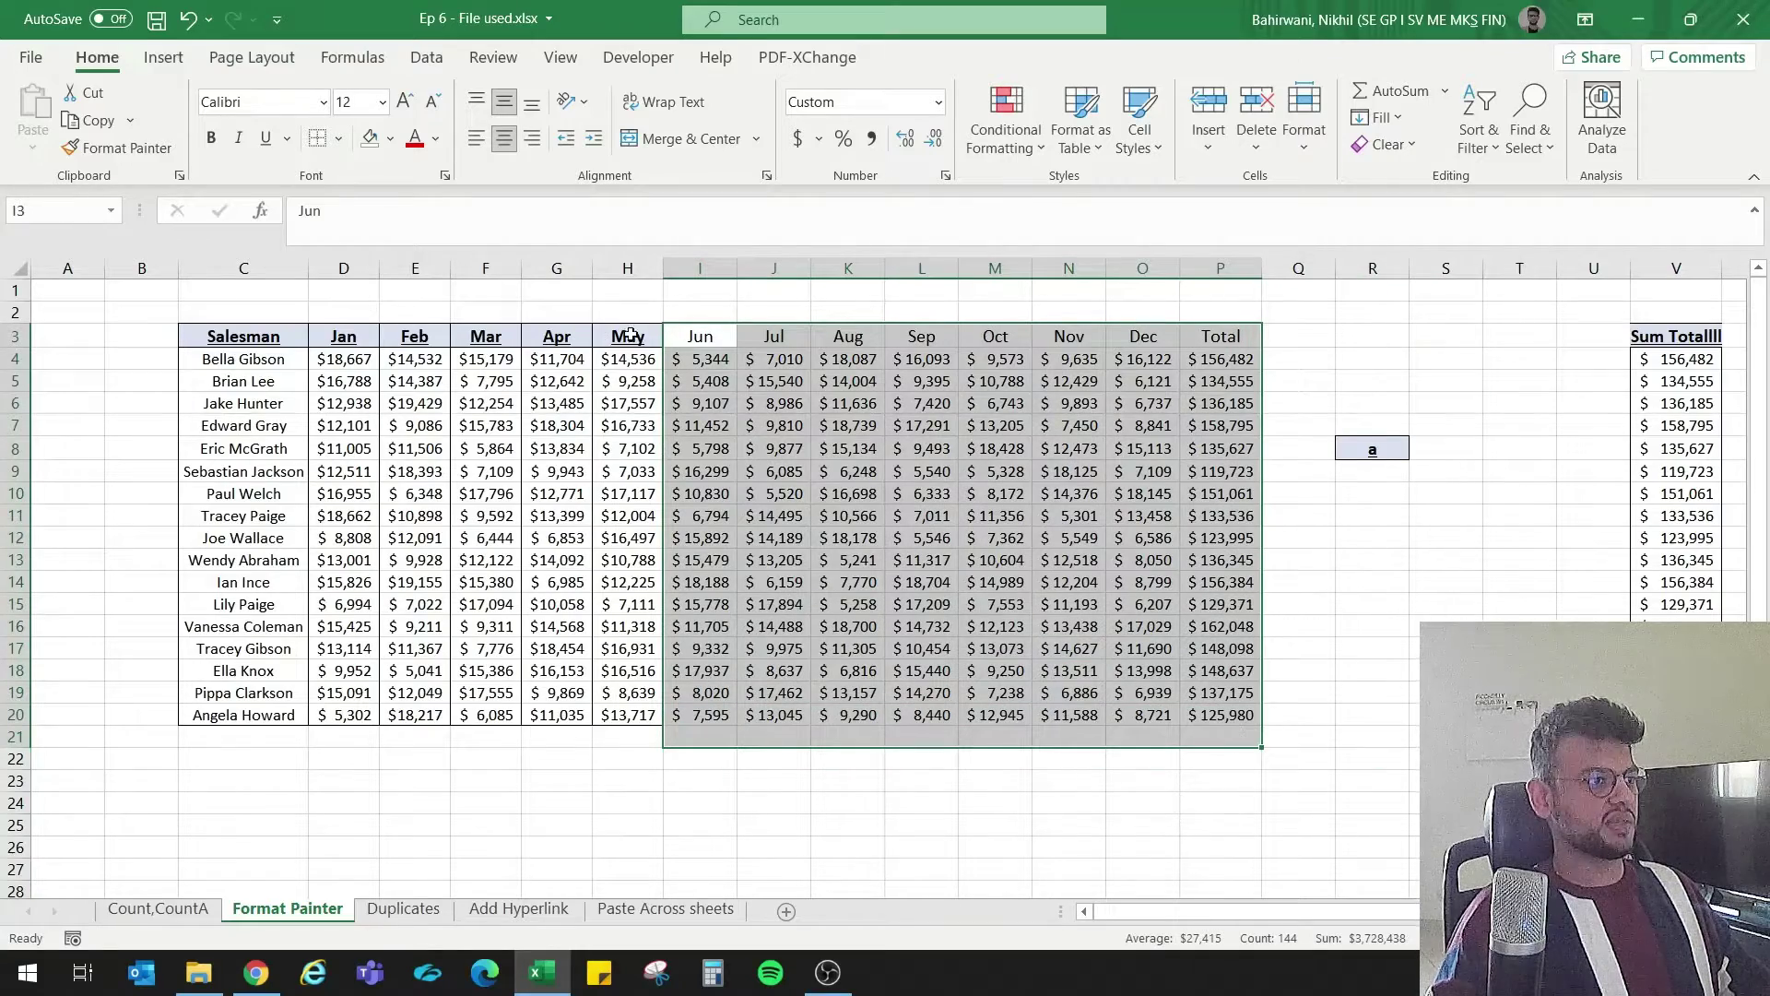
drag(629, 334, 631, 715)
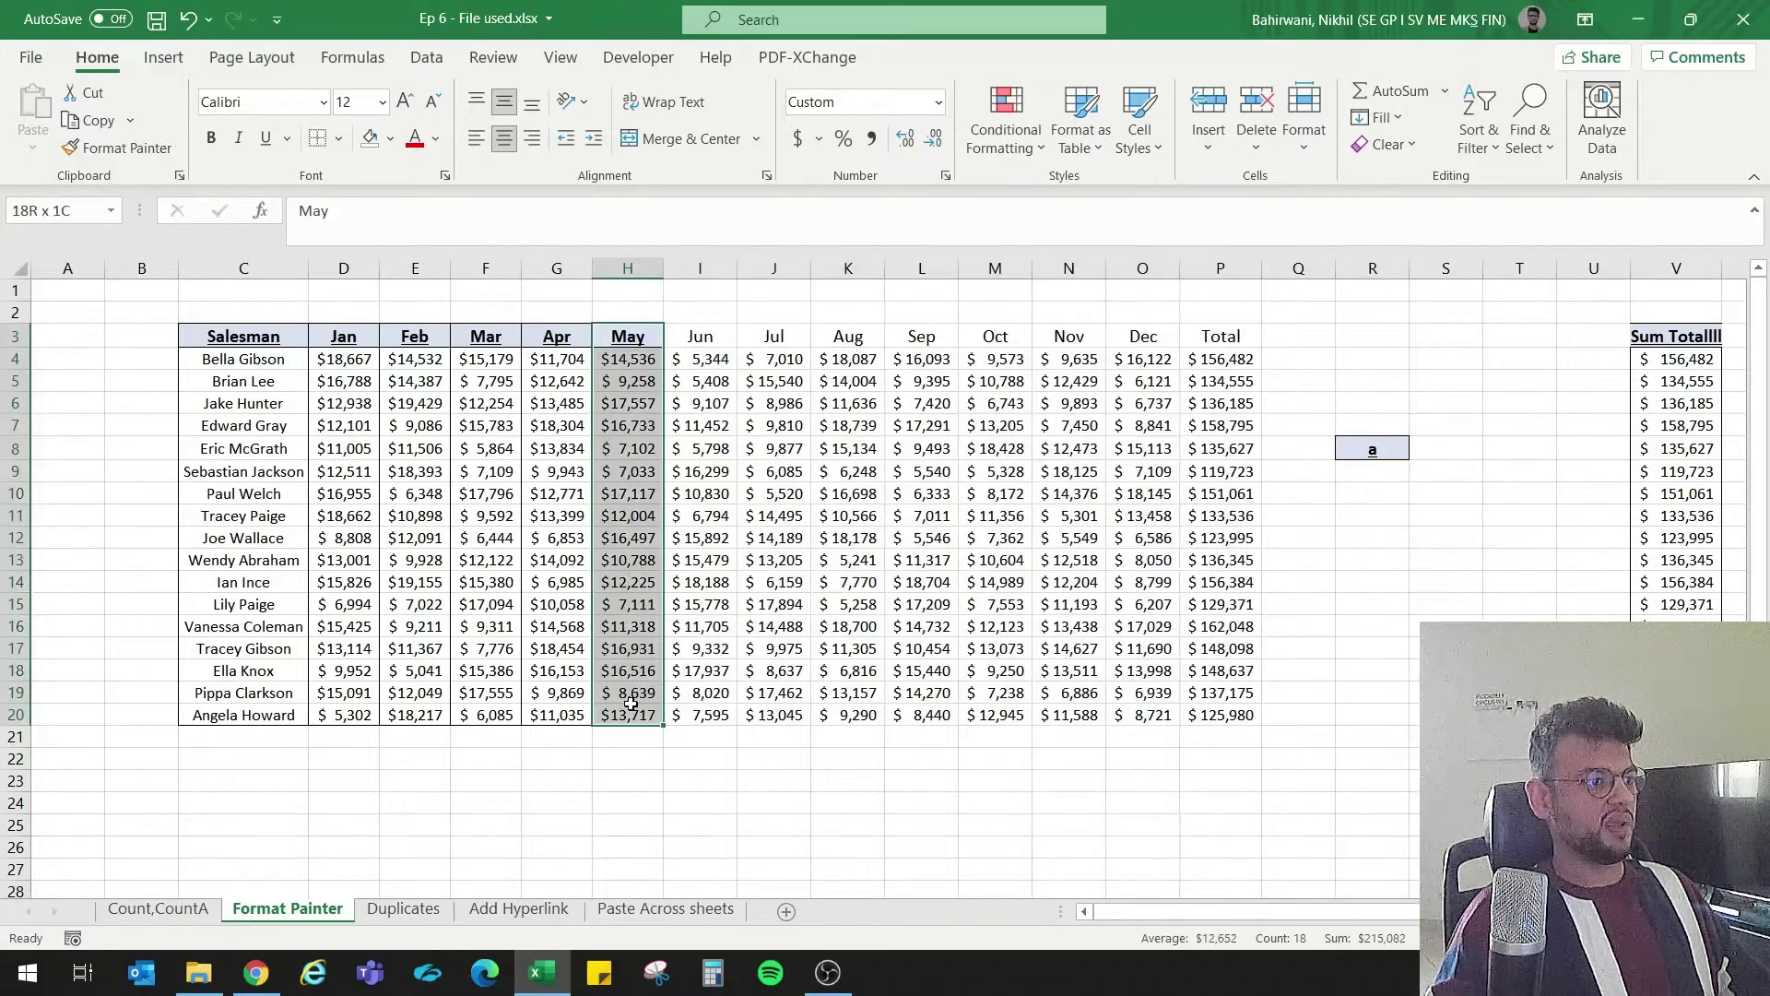
click(118, 148)
mouse_move(699, 340)
mouse_down()
mouse_move(1079, 585)
mouse_move(1232, 717)
mouse_up()
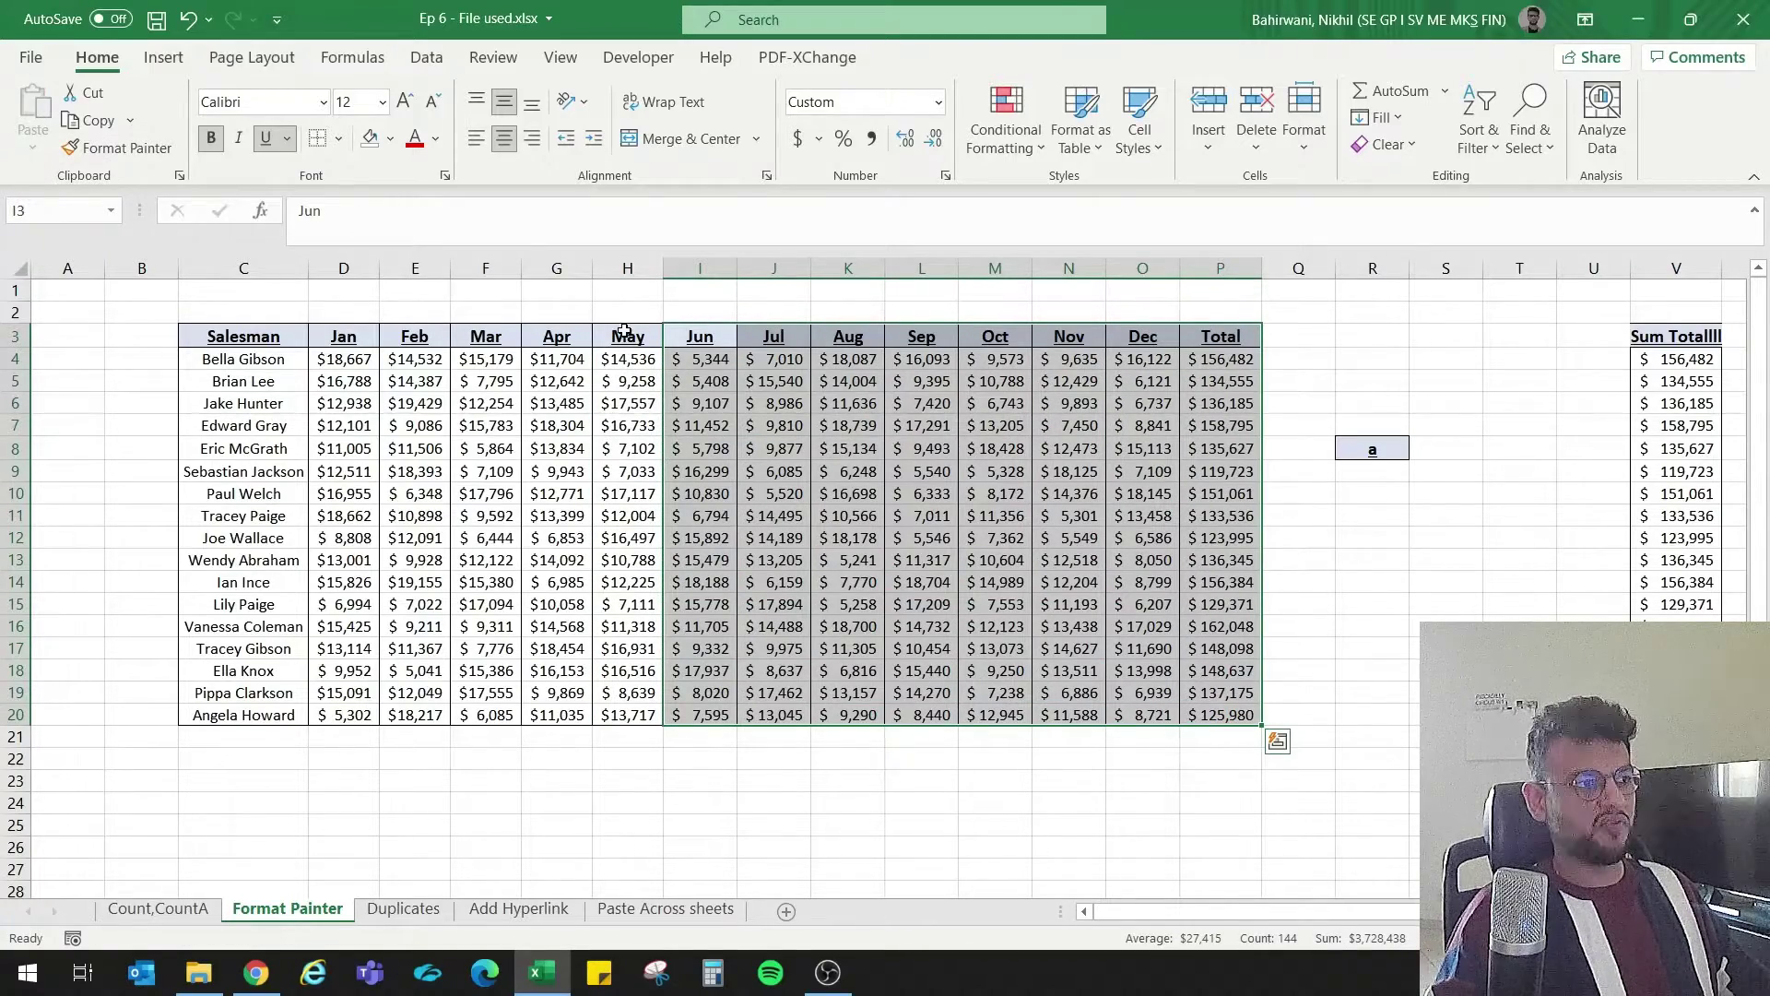
Step: Delete columns R to V, which hold the test cell and the Sum Total copy
drag(625, 332, 636, 666)
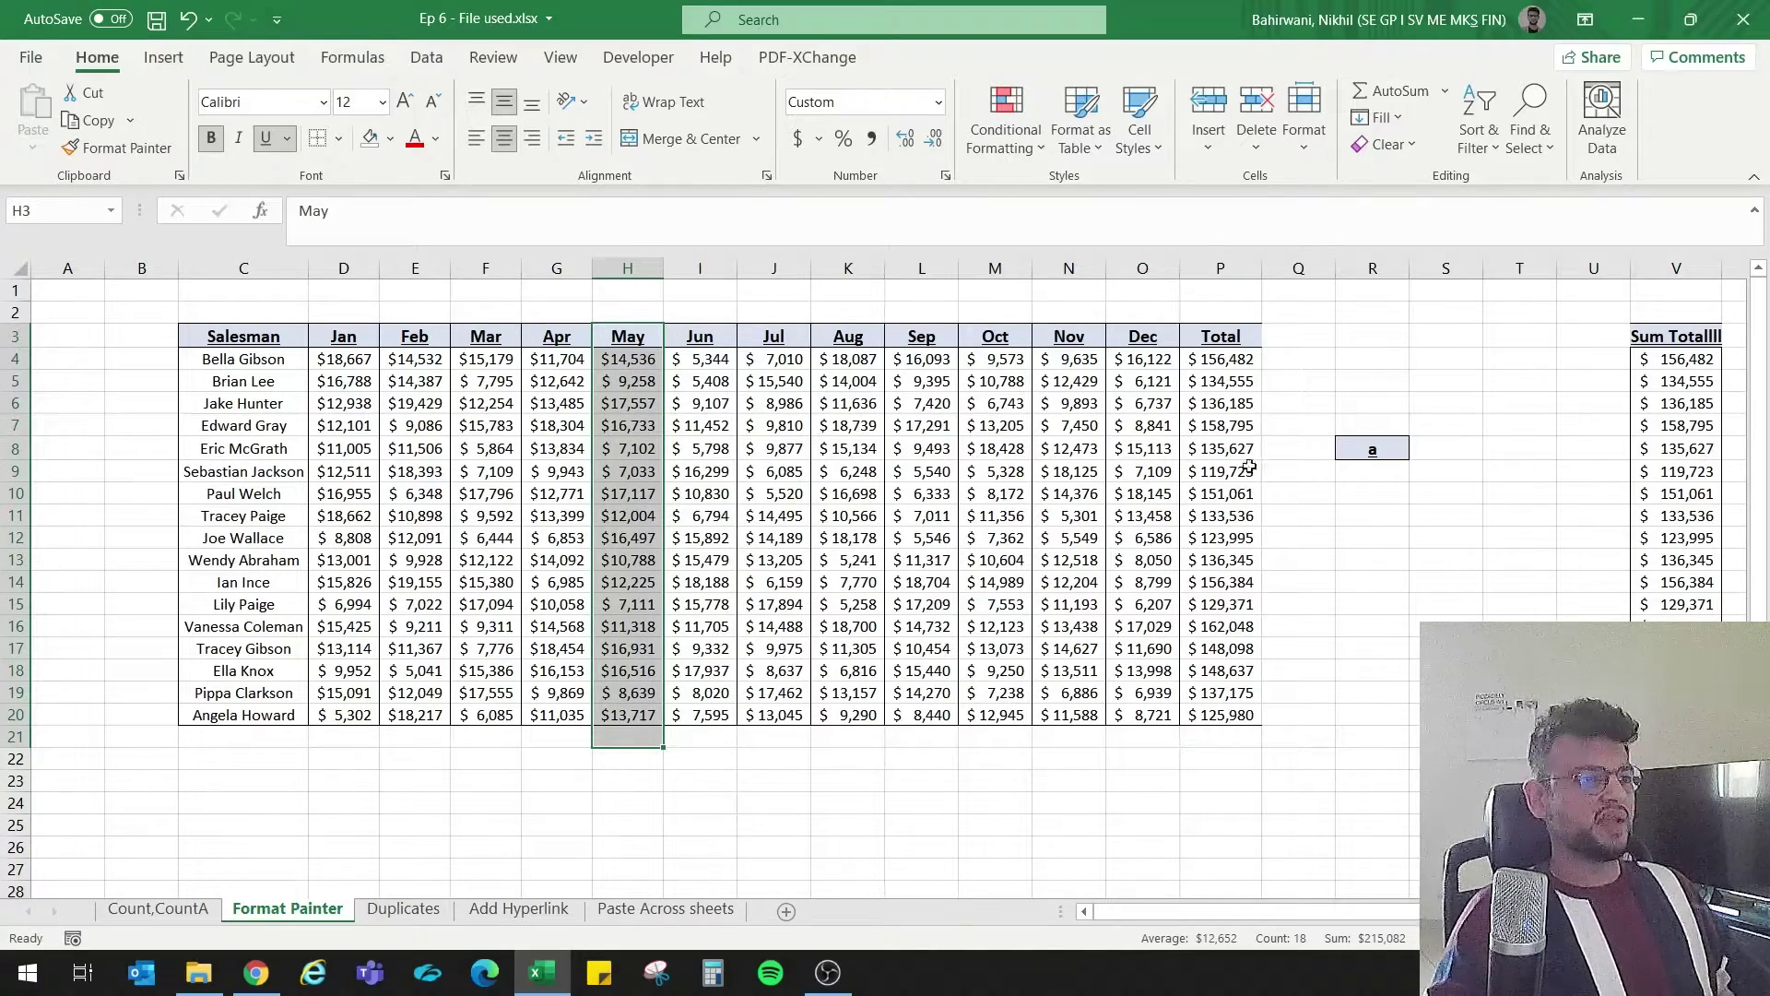
mouse_move(1371, 268)
mouse_down()
mouse_move(1609, 274)
mouse_move(1352, 273)
mouse_up()
right_click(1379, 302)
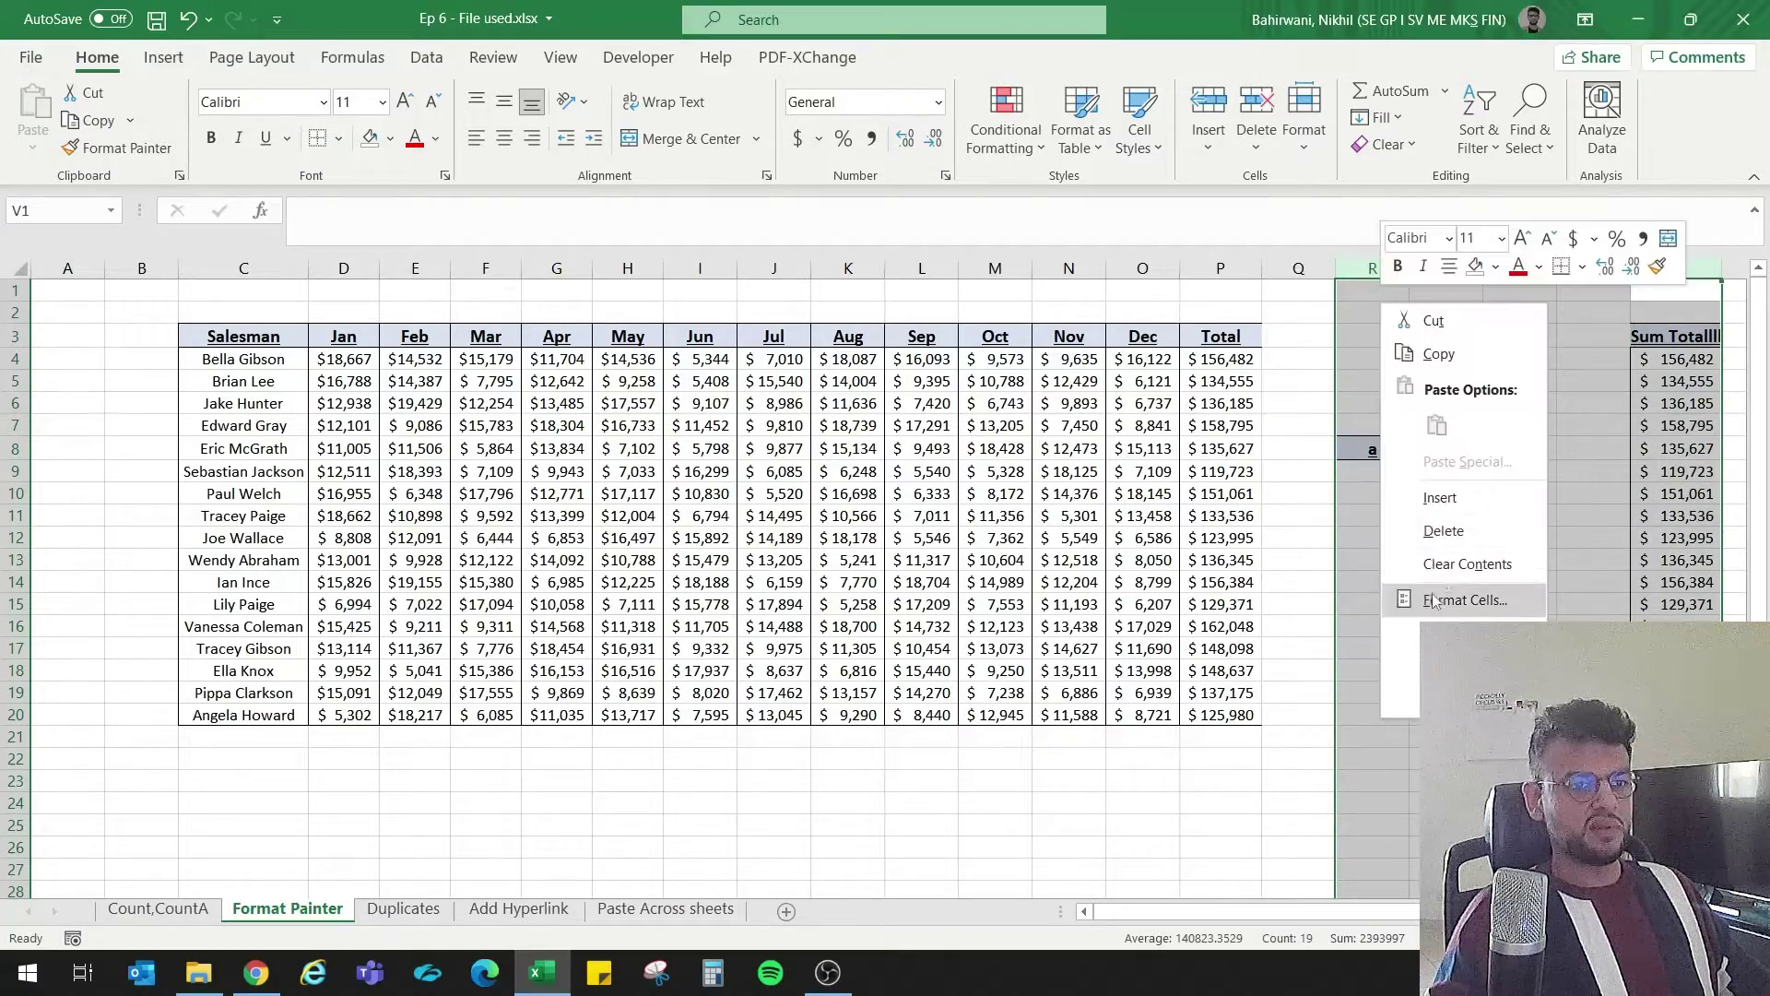
click(1461, 531)
Step: Apply all borders to the whole sales table, from Salesman to Total in C3:P20
drag(703, 582, 243, 713)
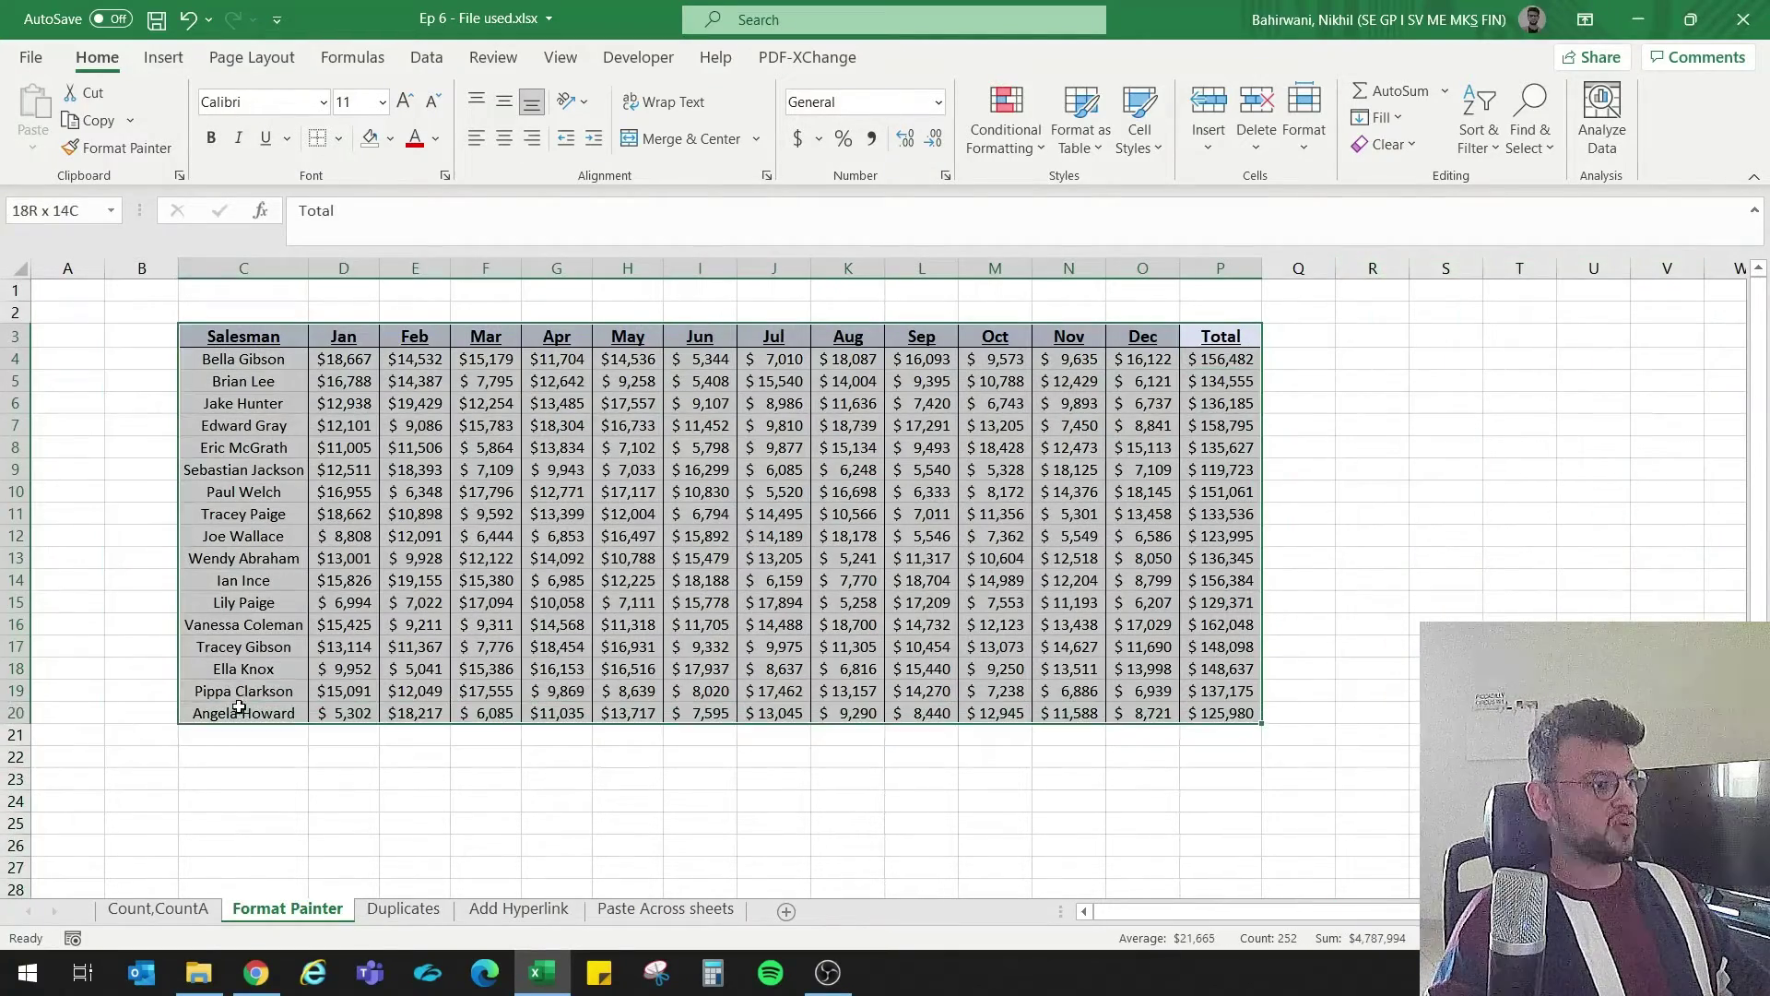
click(341, 139)
click(388, 373)
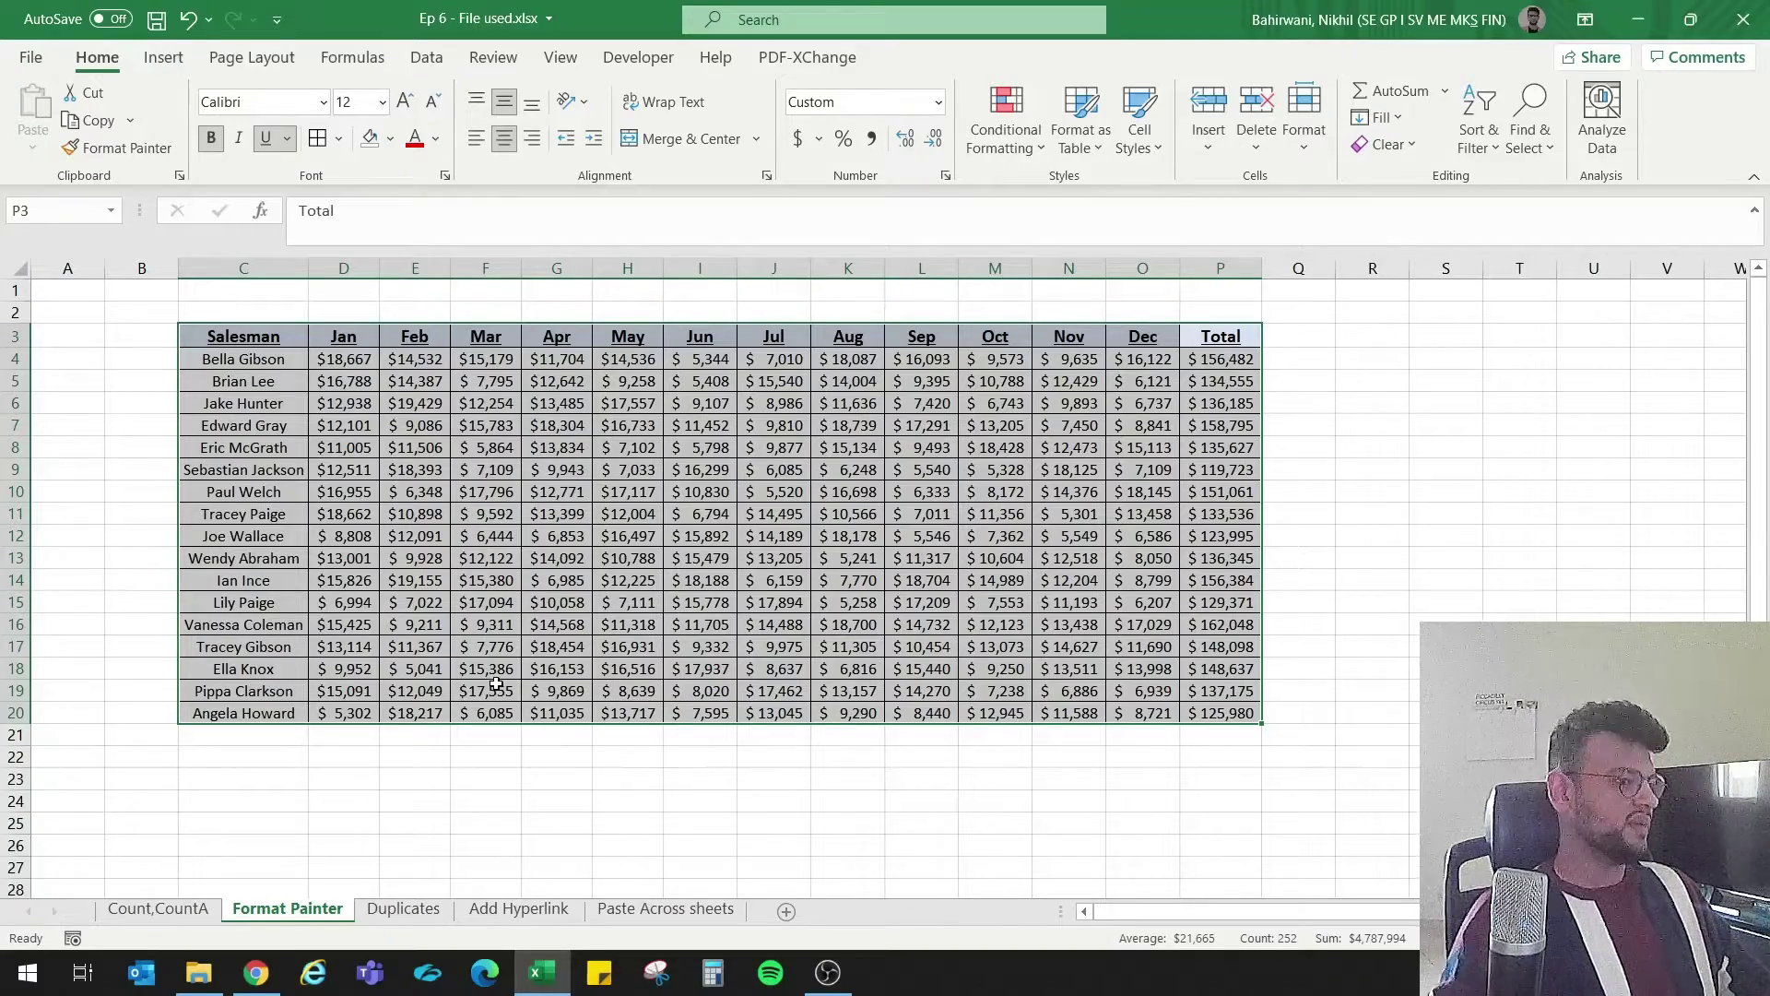
Step: On the Duplicates sheet, delete columns E to G containing Department, Monthly Income and Yearly Income
click(403, 910)
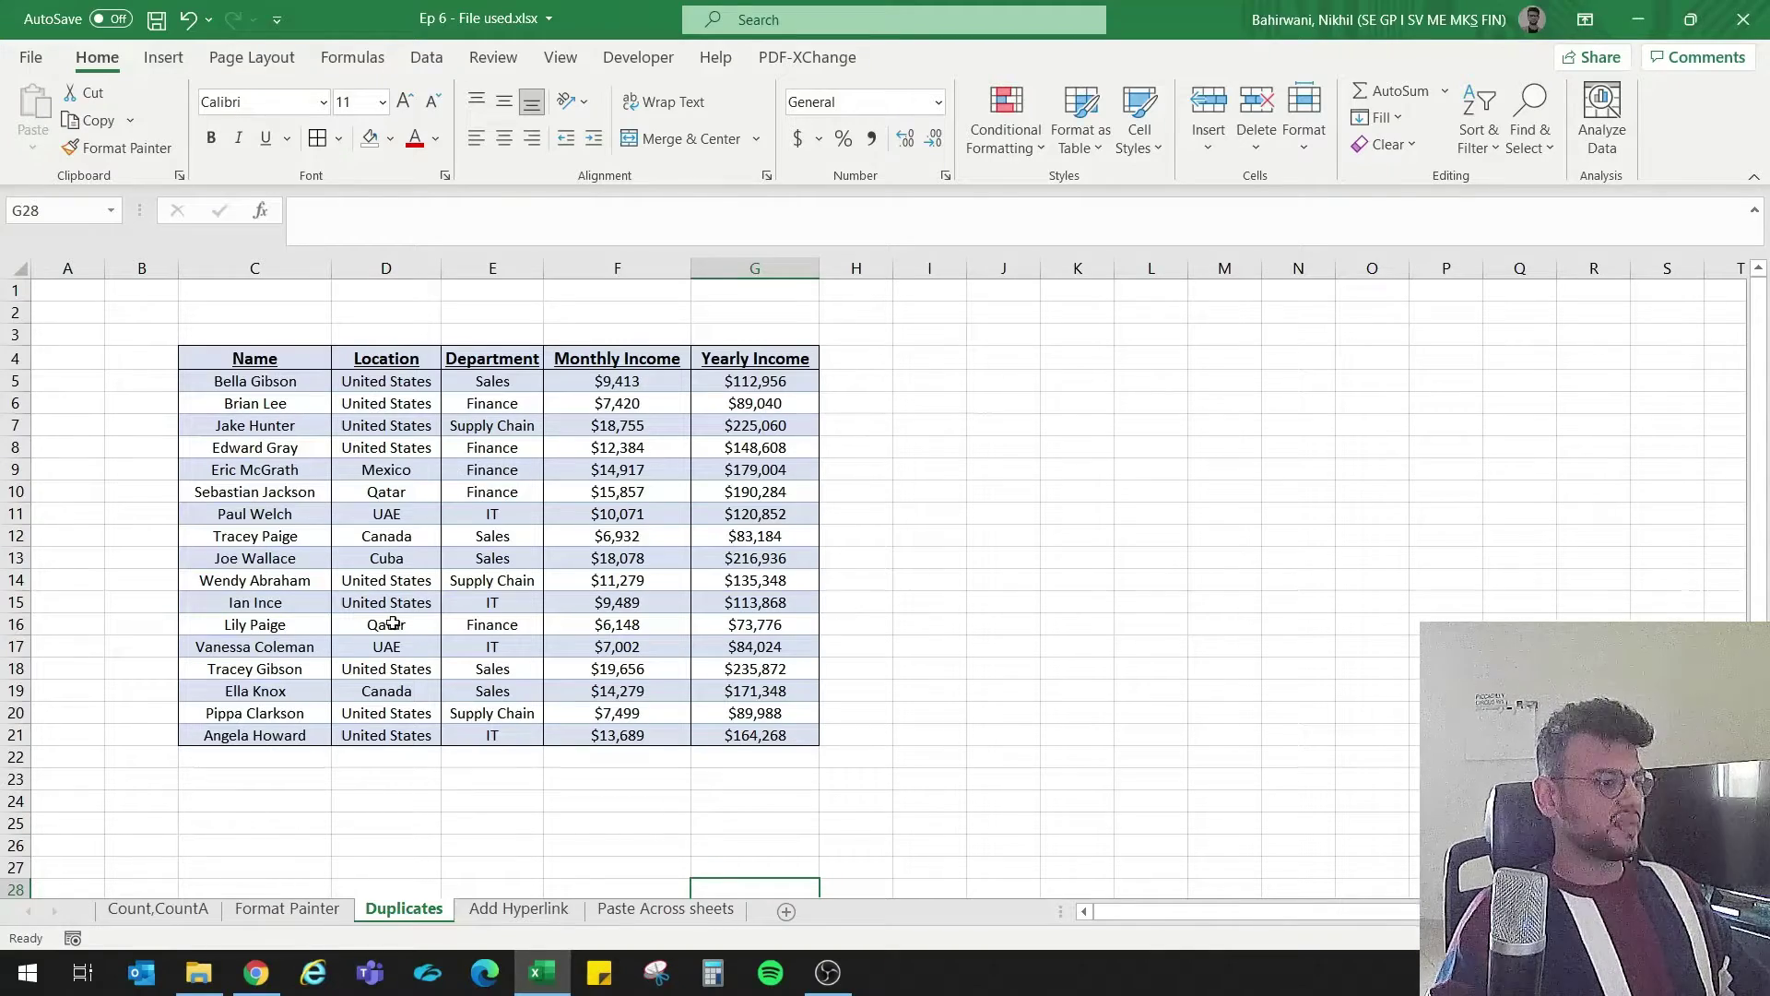
drag(272, 366, 405, 406)
drag(663, 637, 734, 742)
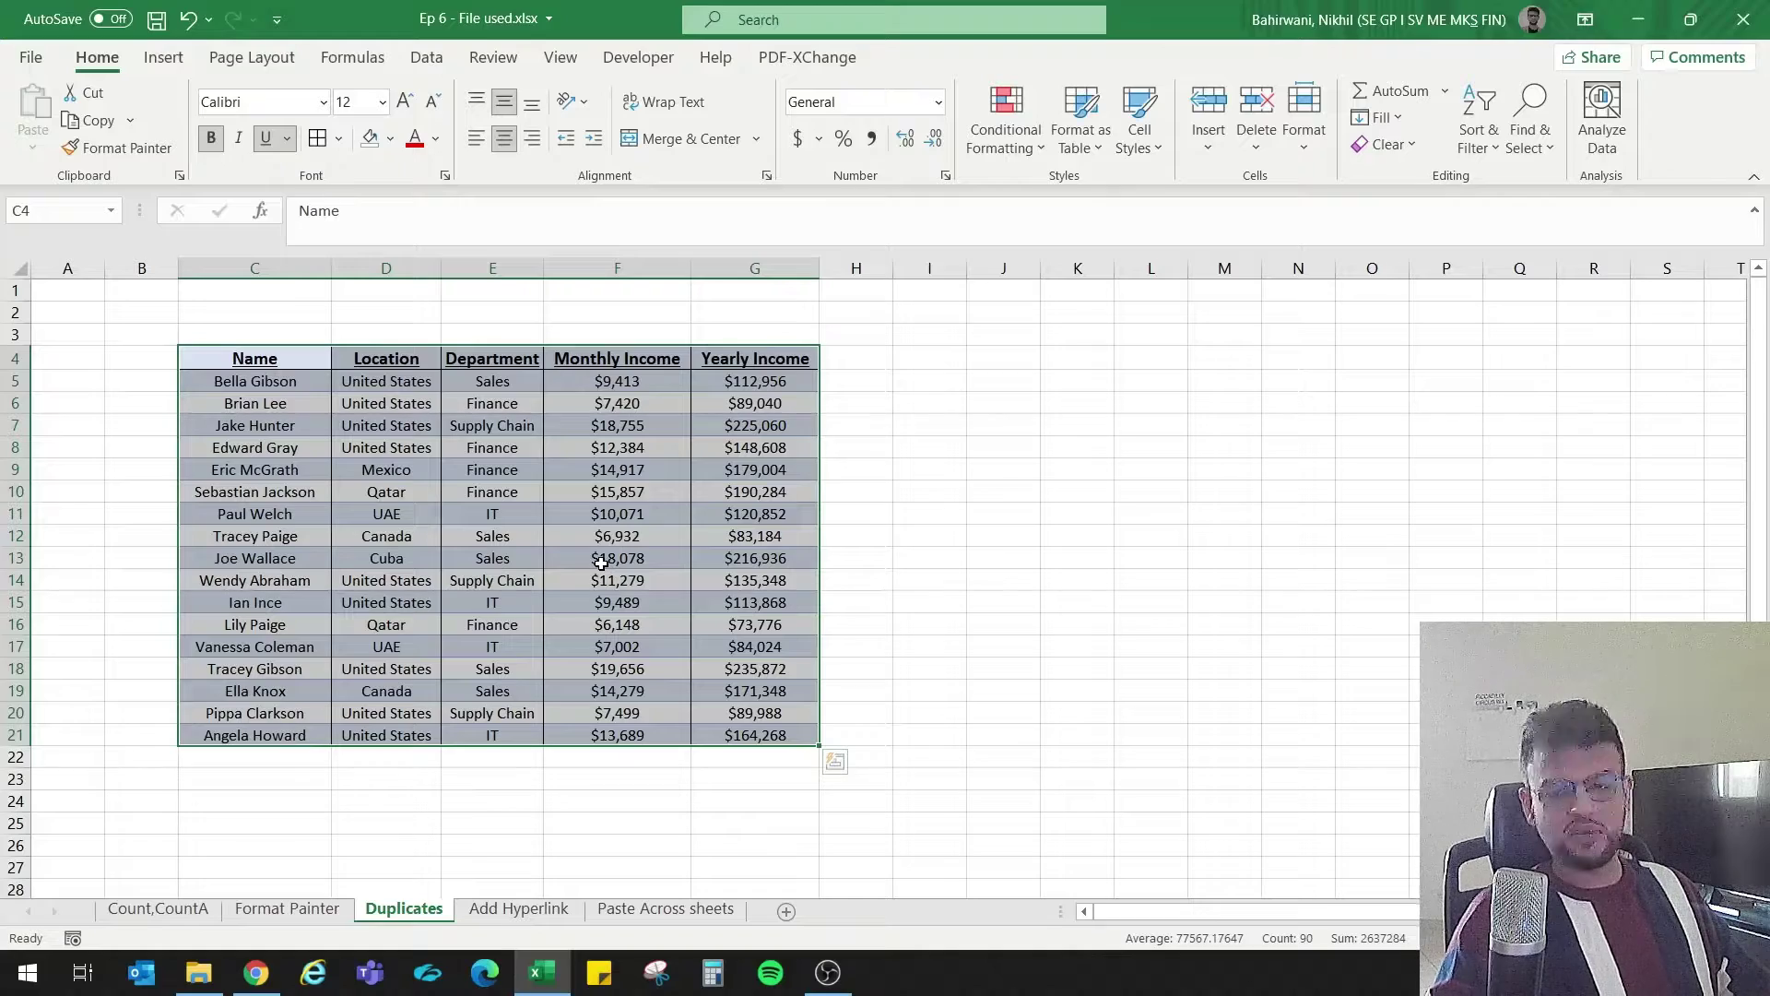
drag(494, 269, 733, 268)
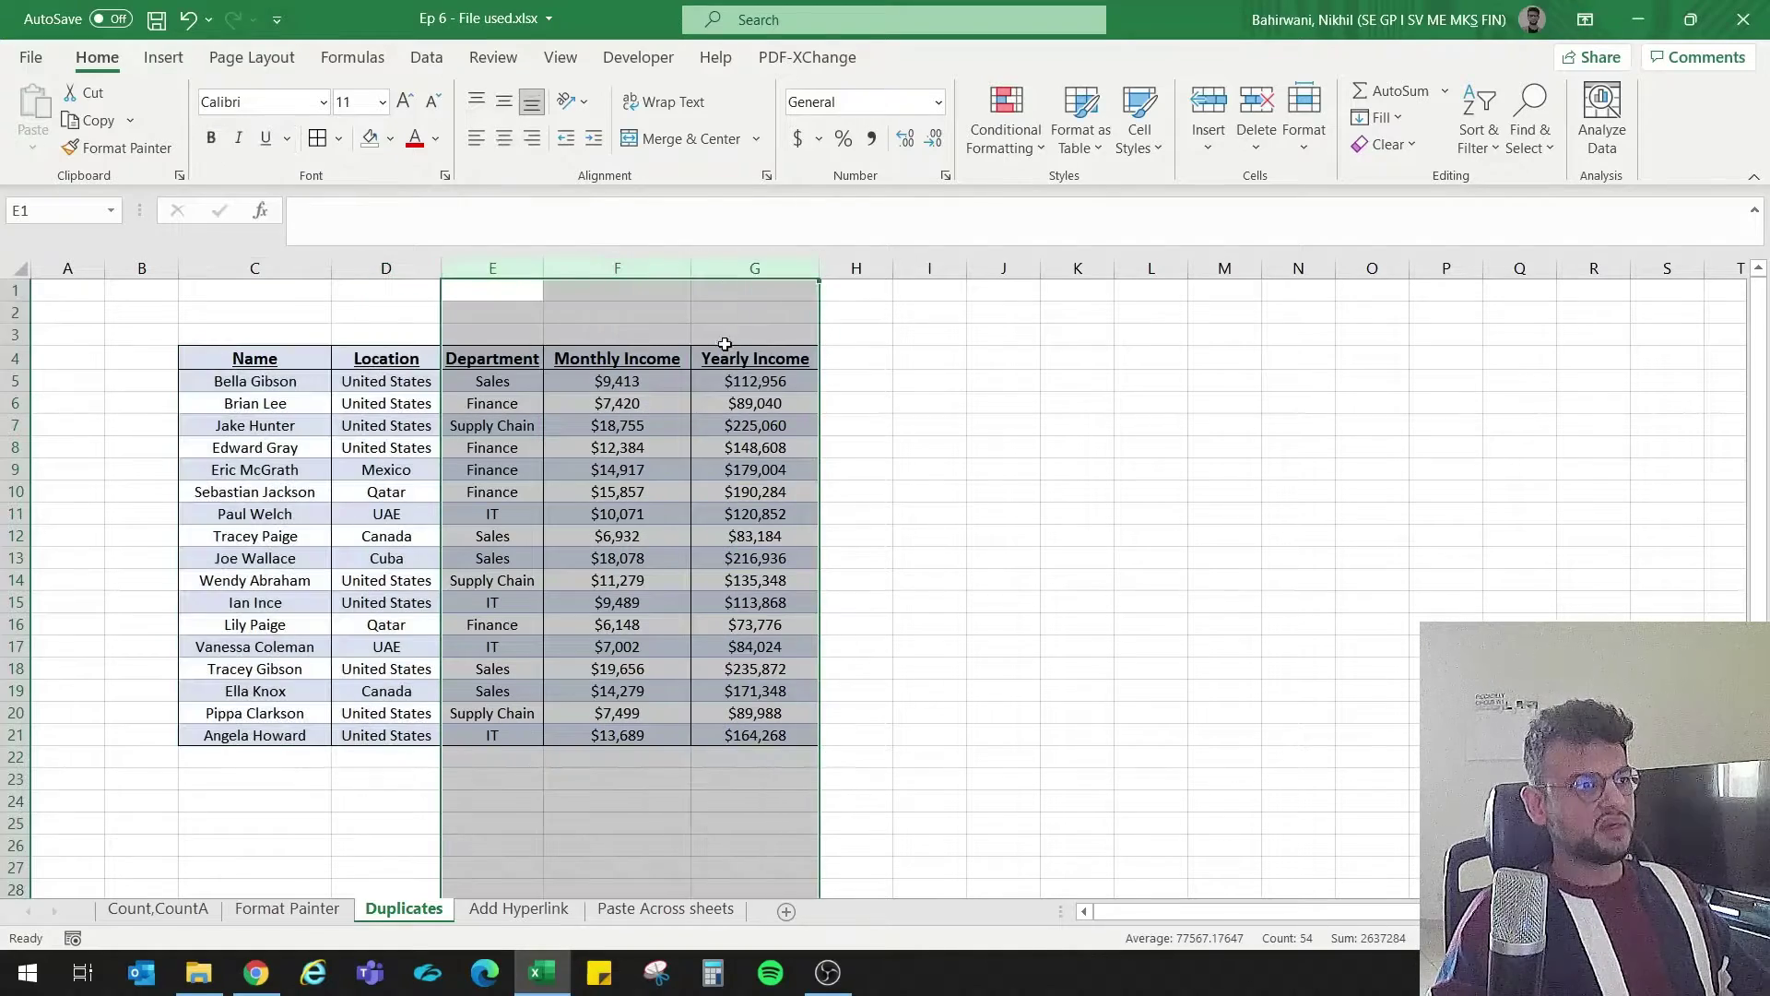
right_click(733, 270)
click(791, 590)
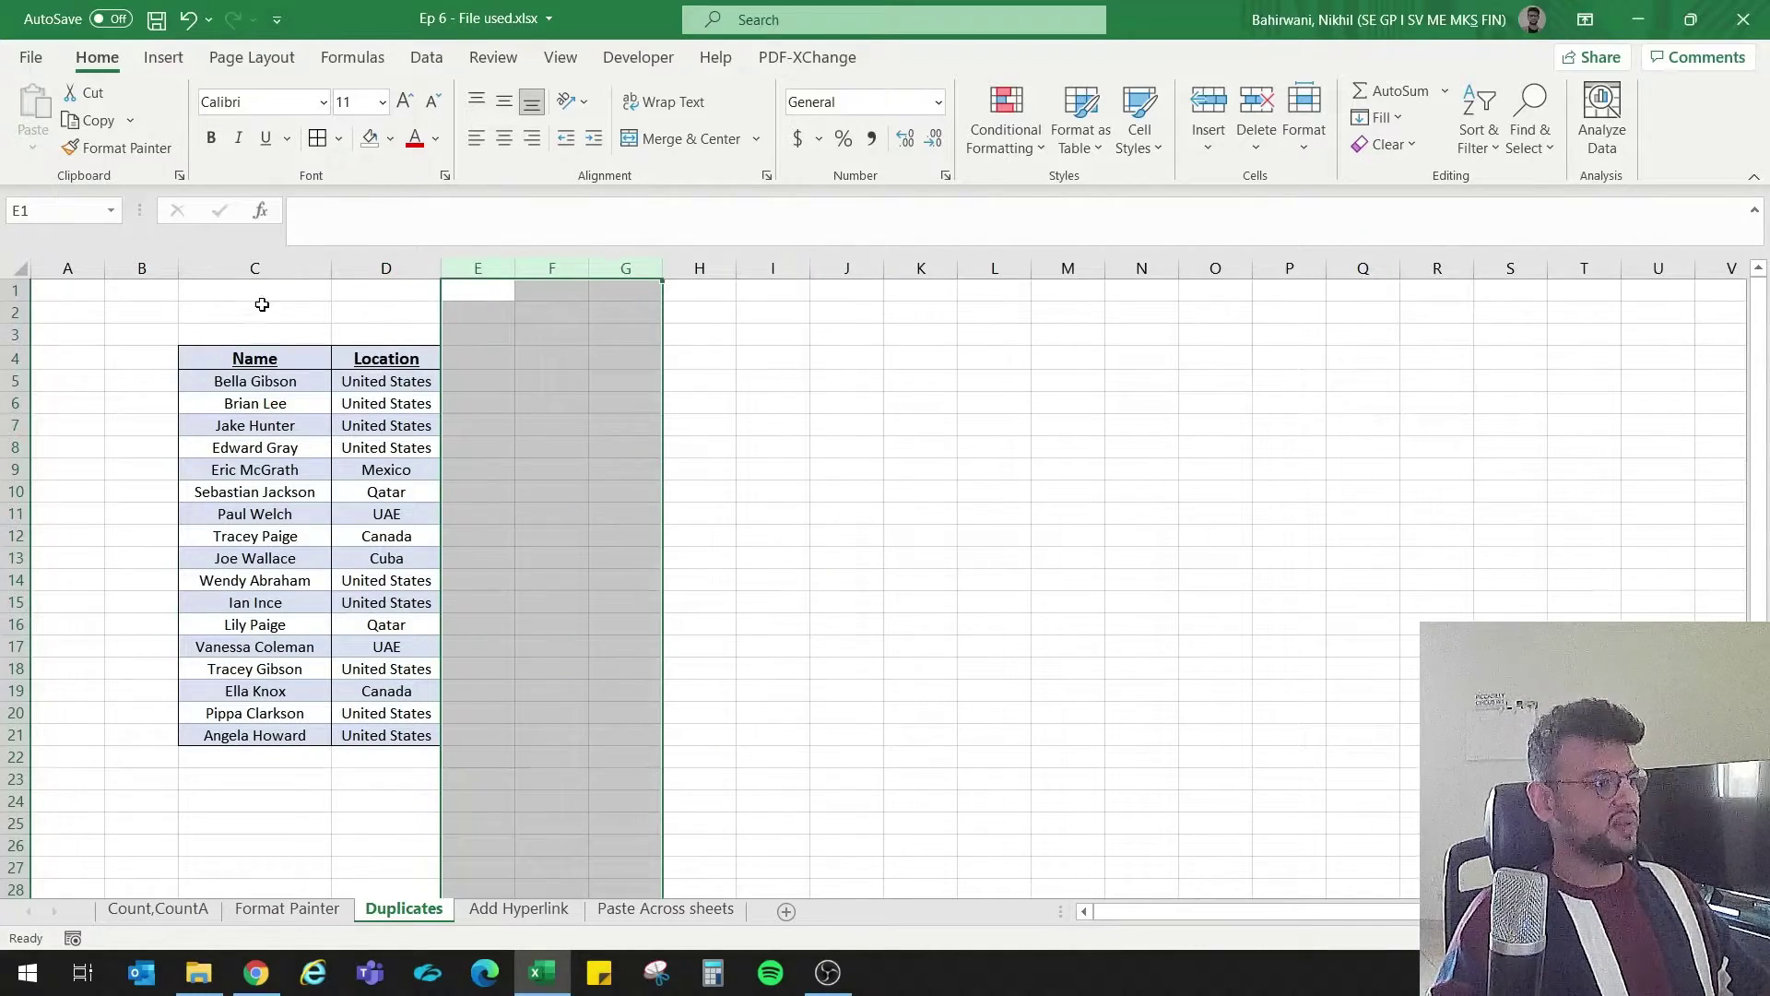
Step: Delete the Name column so that the Location list moves into column C
click(264, 267)
right_click(264, 268)
click(313, 490)
click(472, 645)
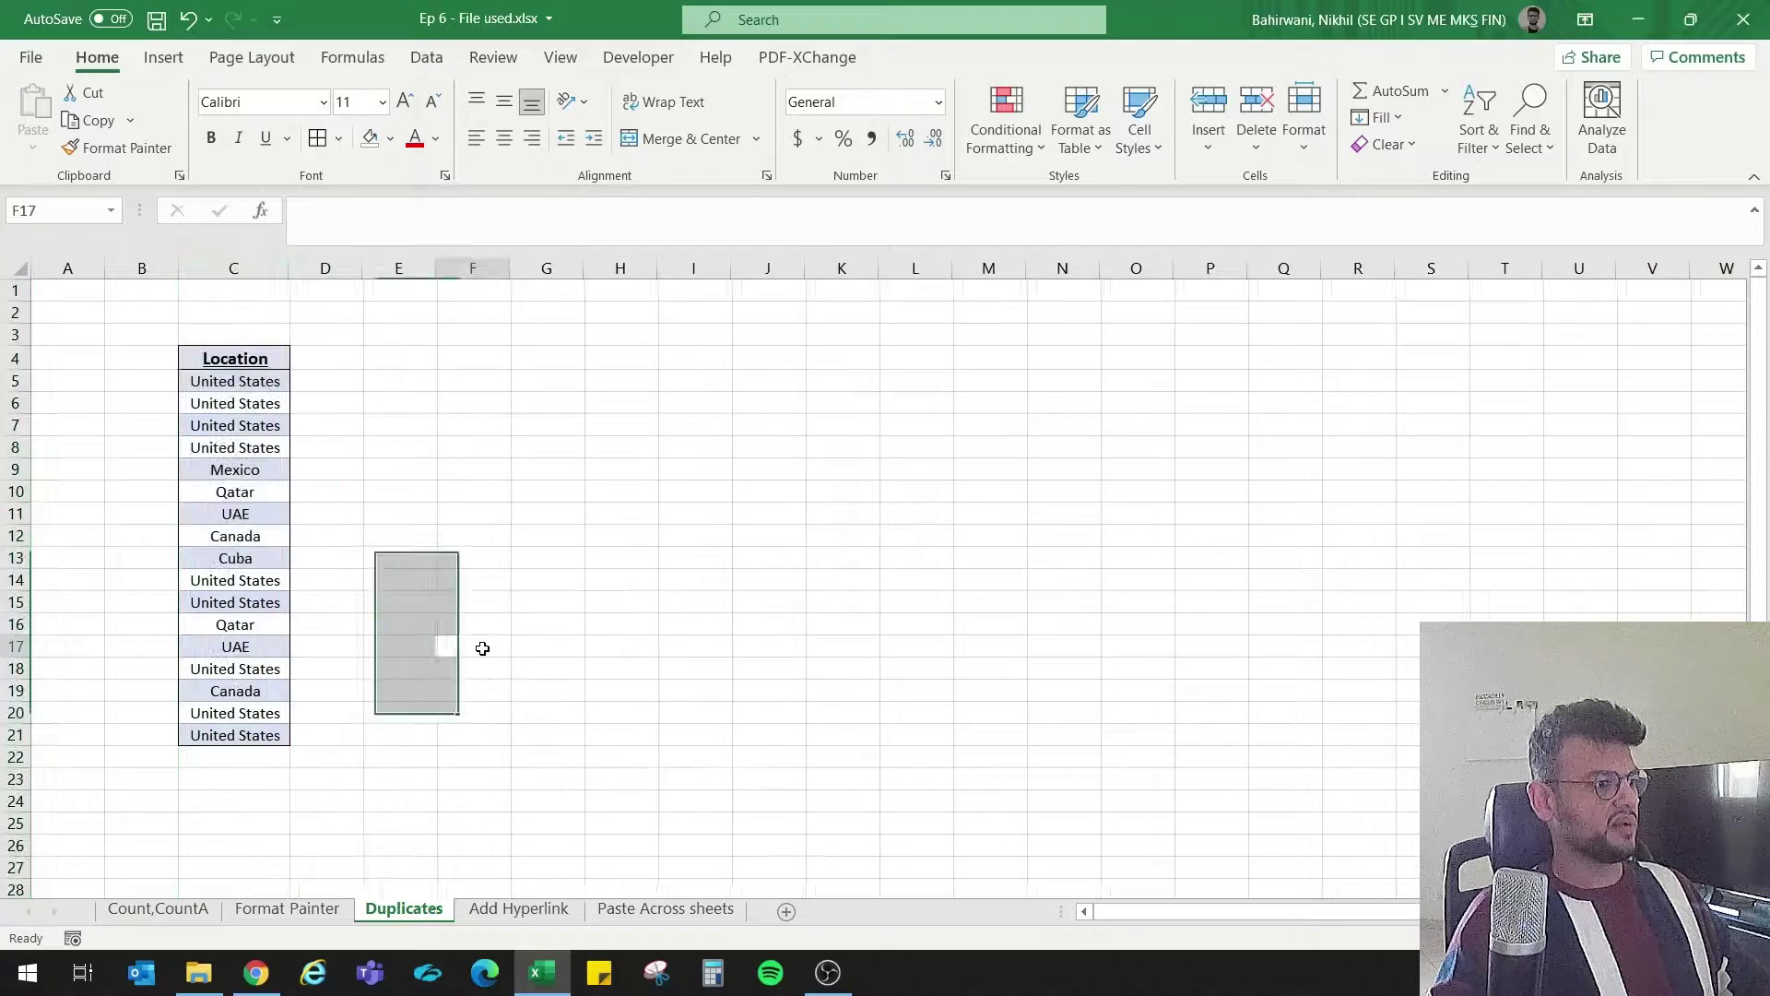
Step: Preview a Duplicate Values highlight with Light Red Fill with Dark Red Text on C4:C21, then discard the rule
drag(245, 360, 267, 735)
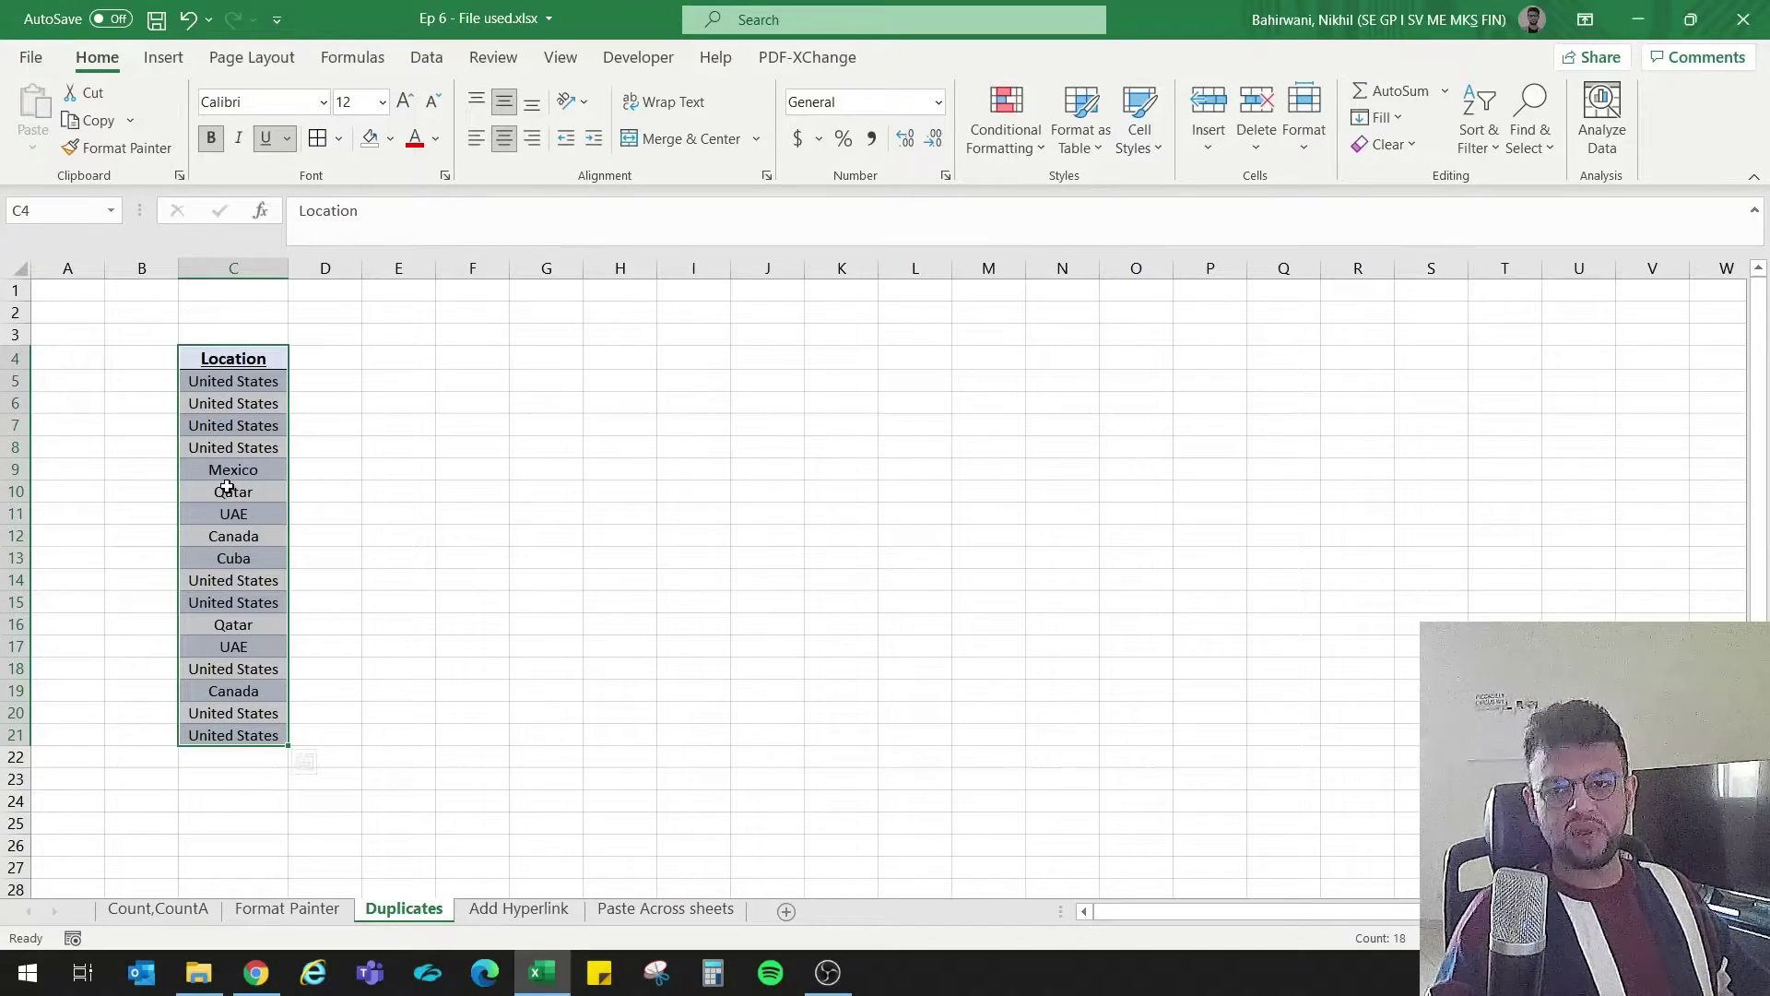
click(267, 355)
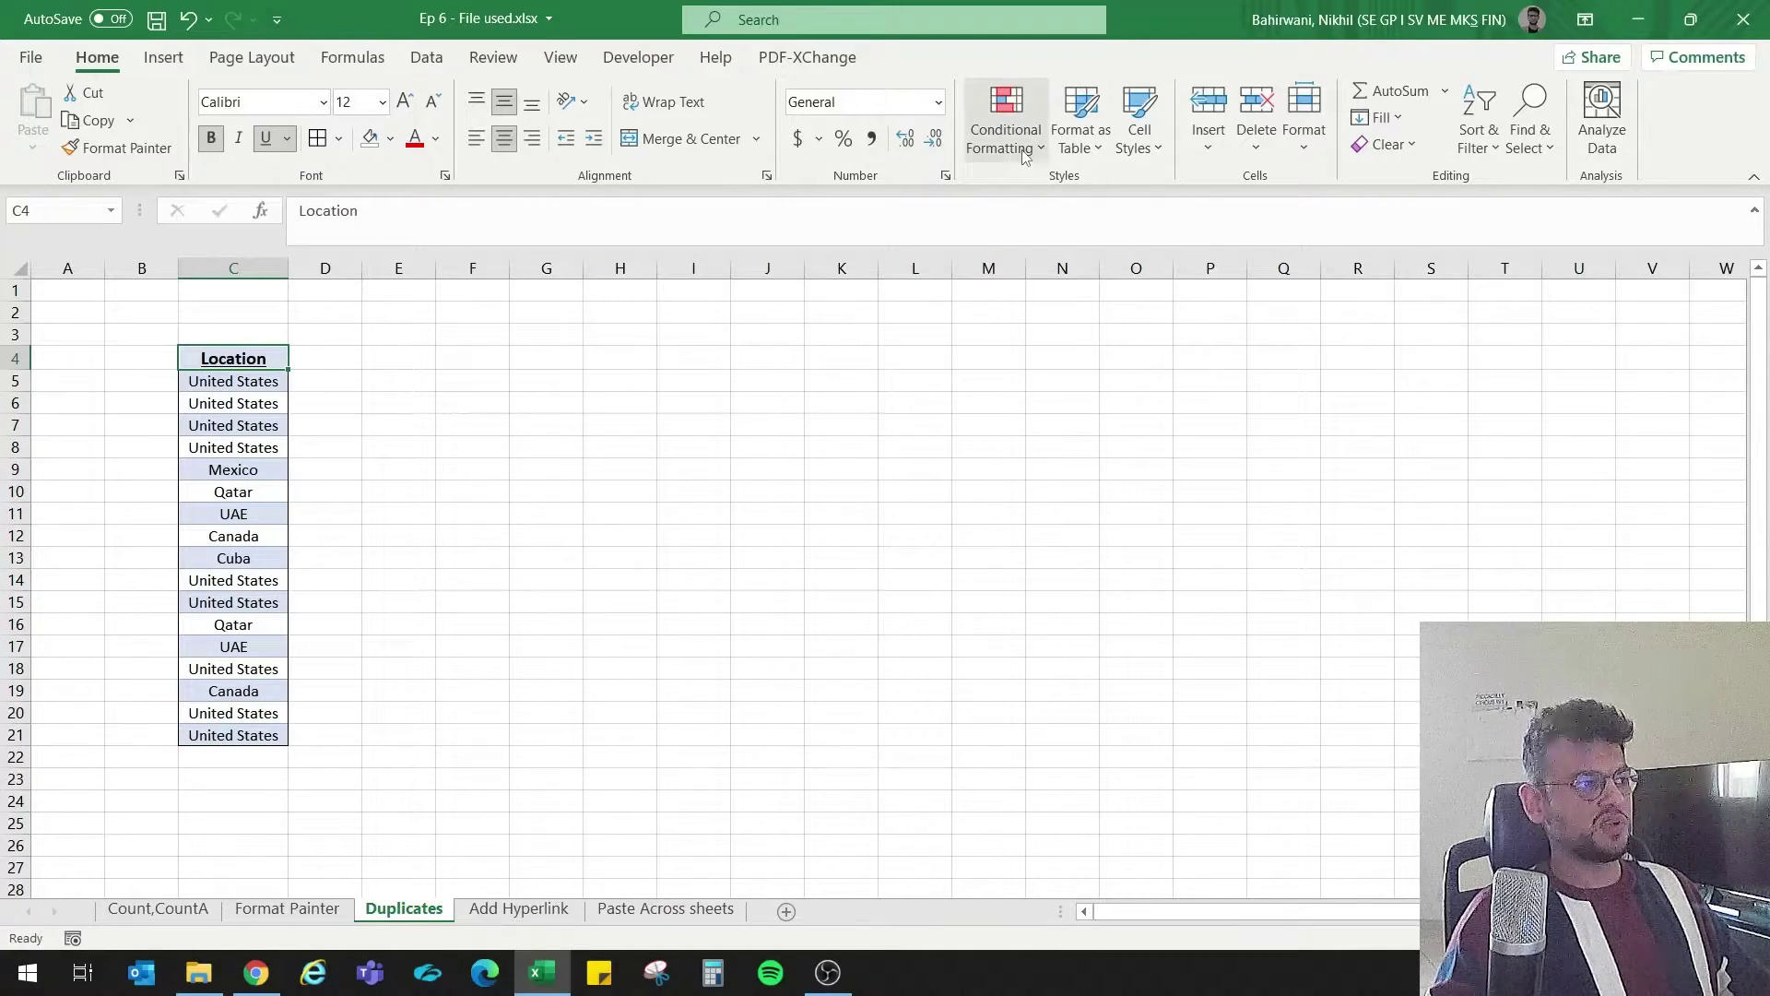
drag(230, 359, 237, 741)
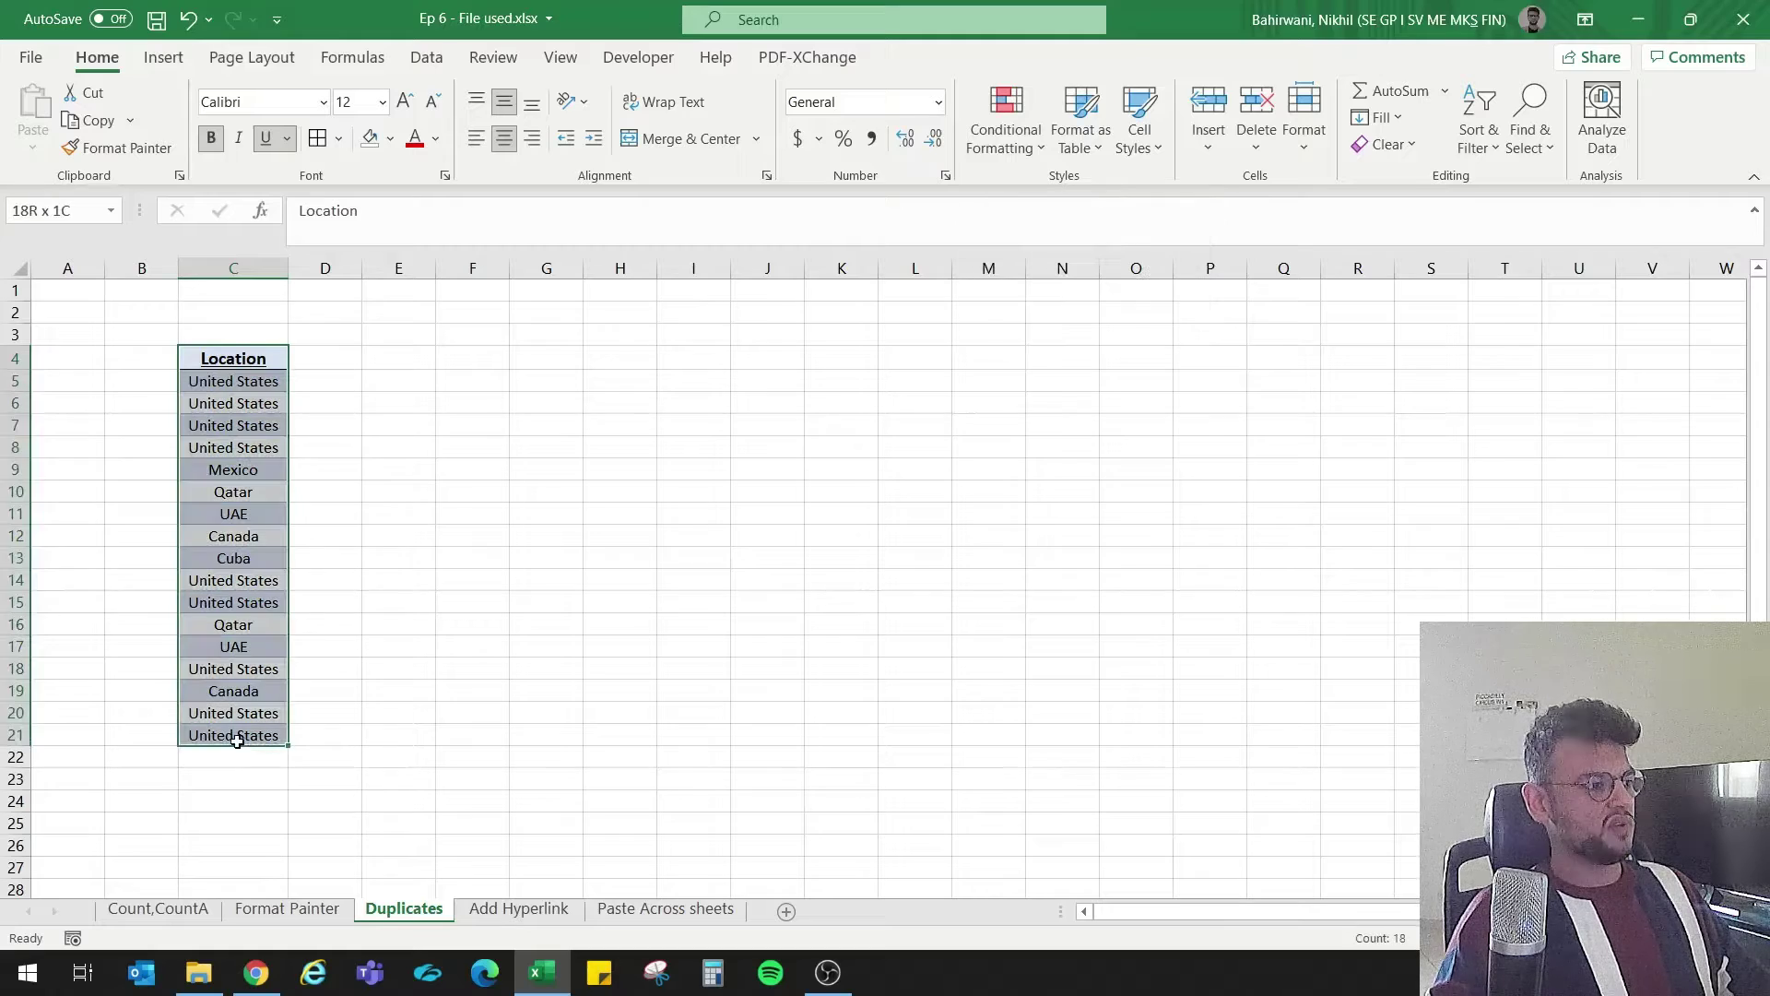
click(1037, 141)
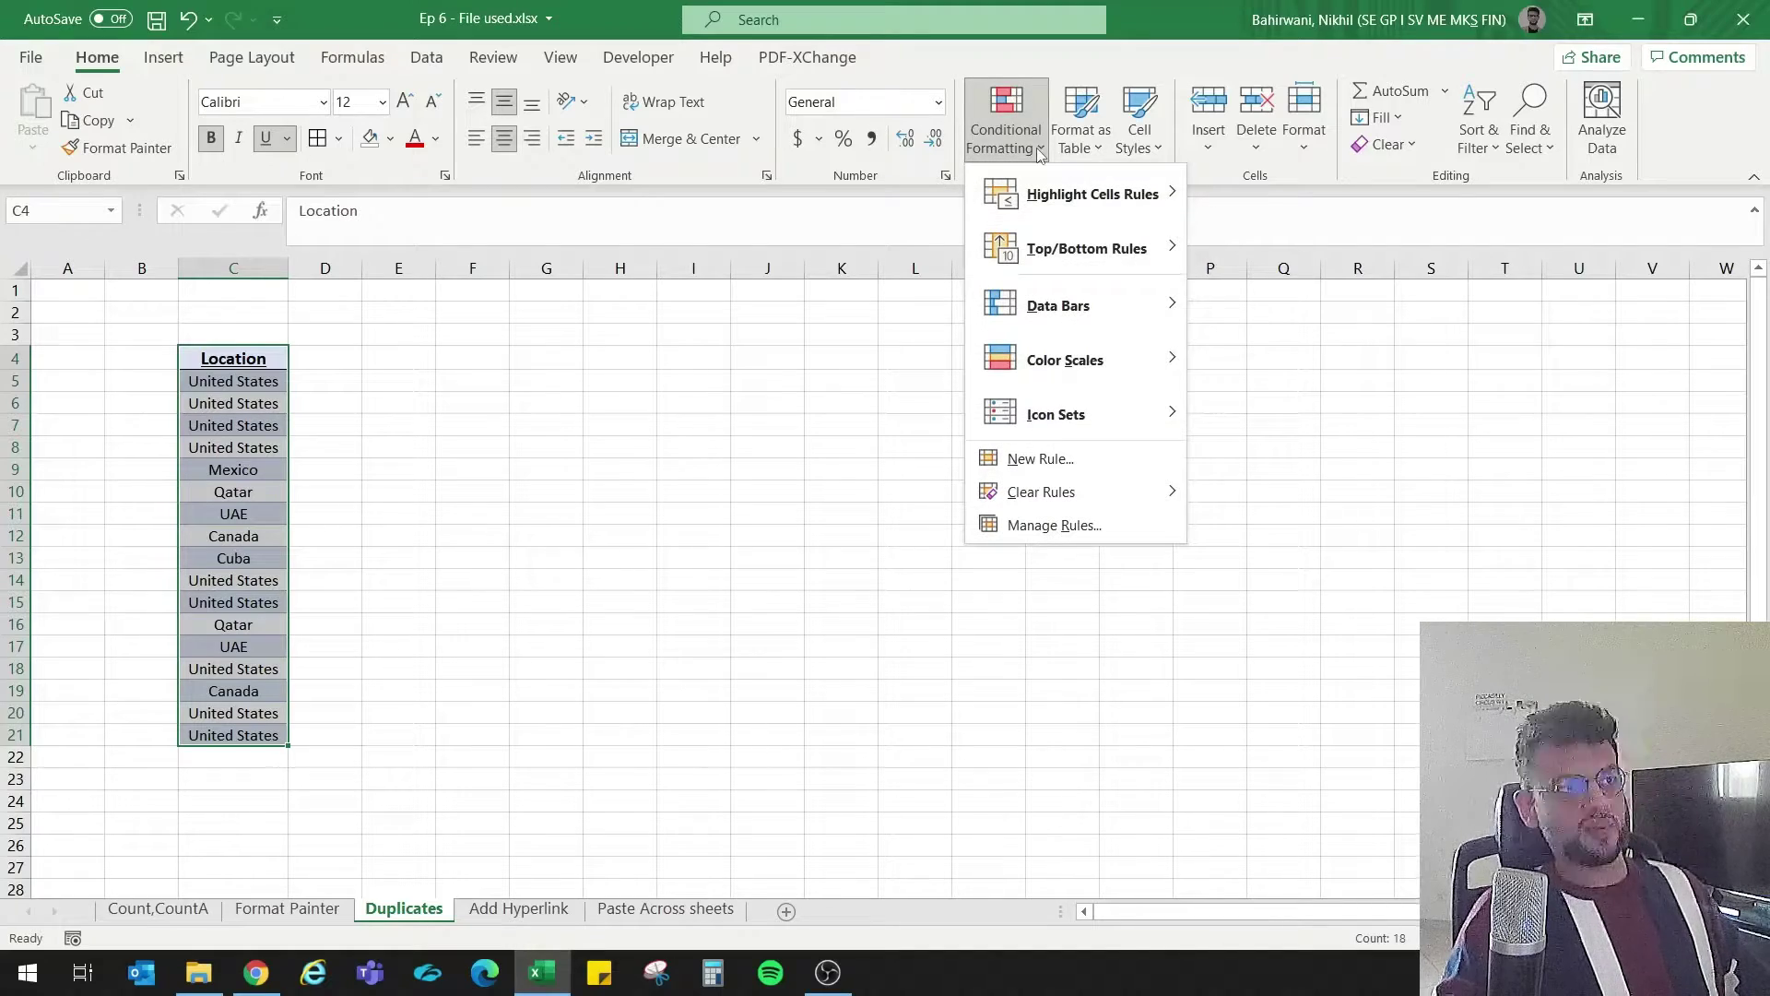
mouse_move(1039, 191)
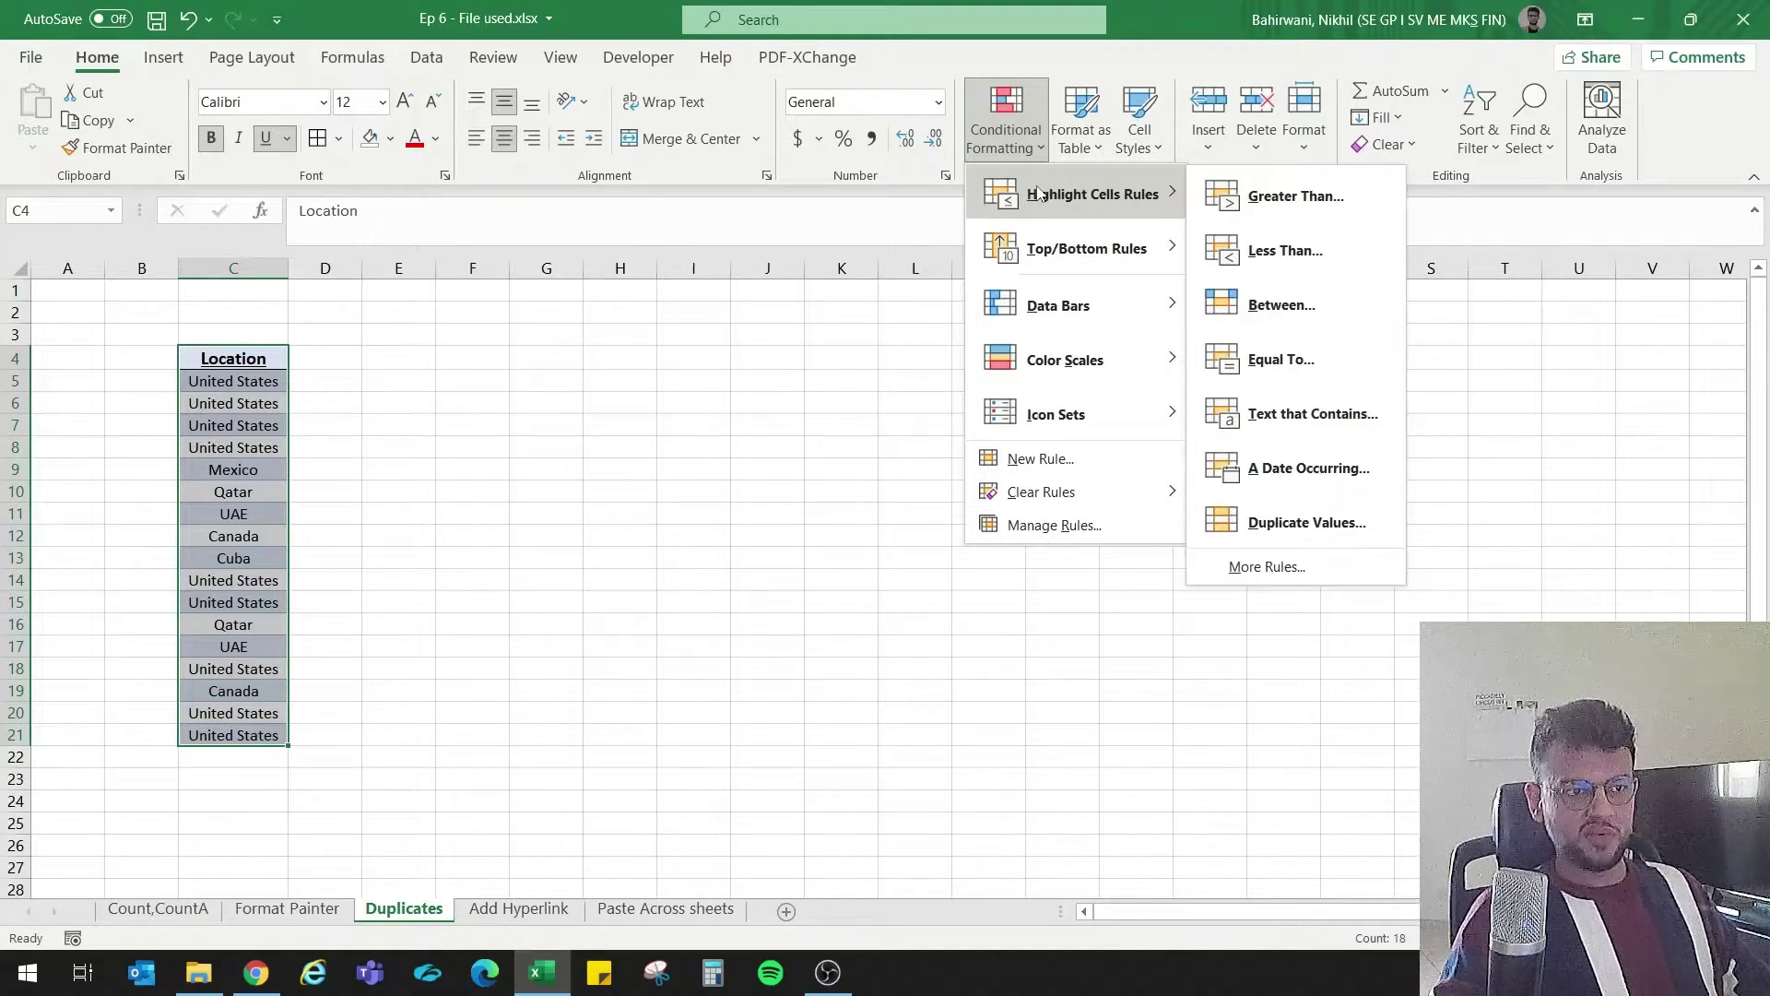
click(1304, 523)
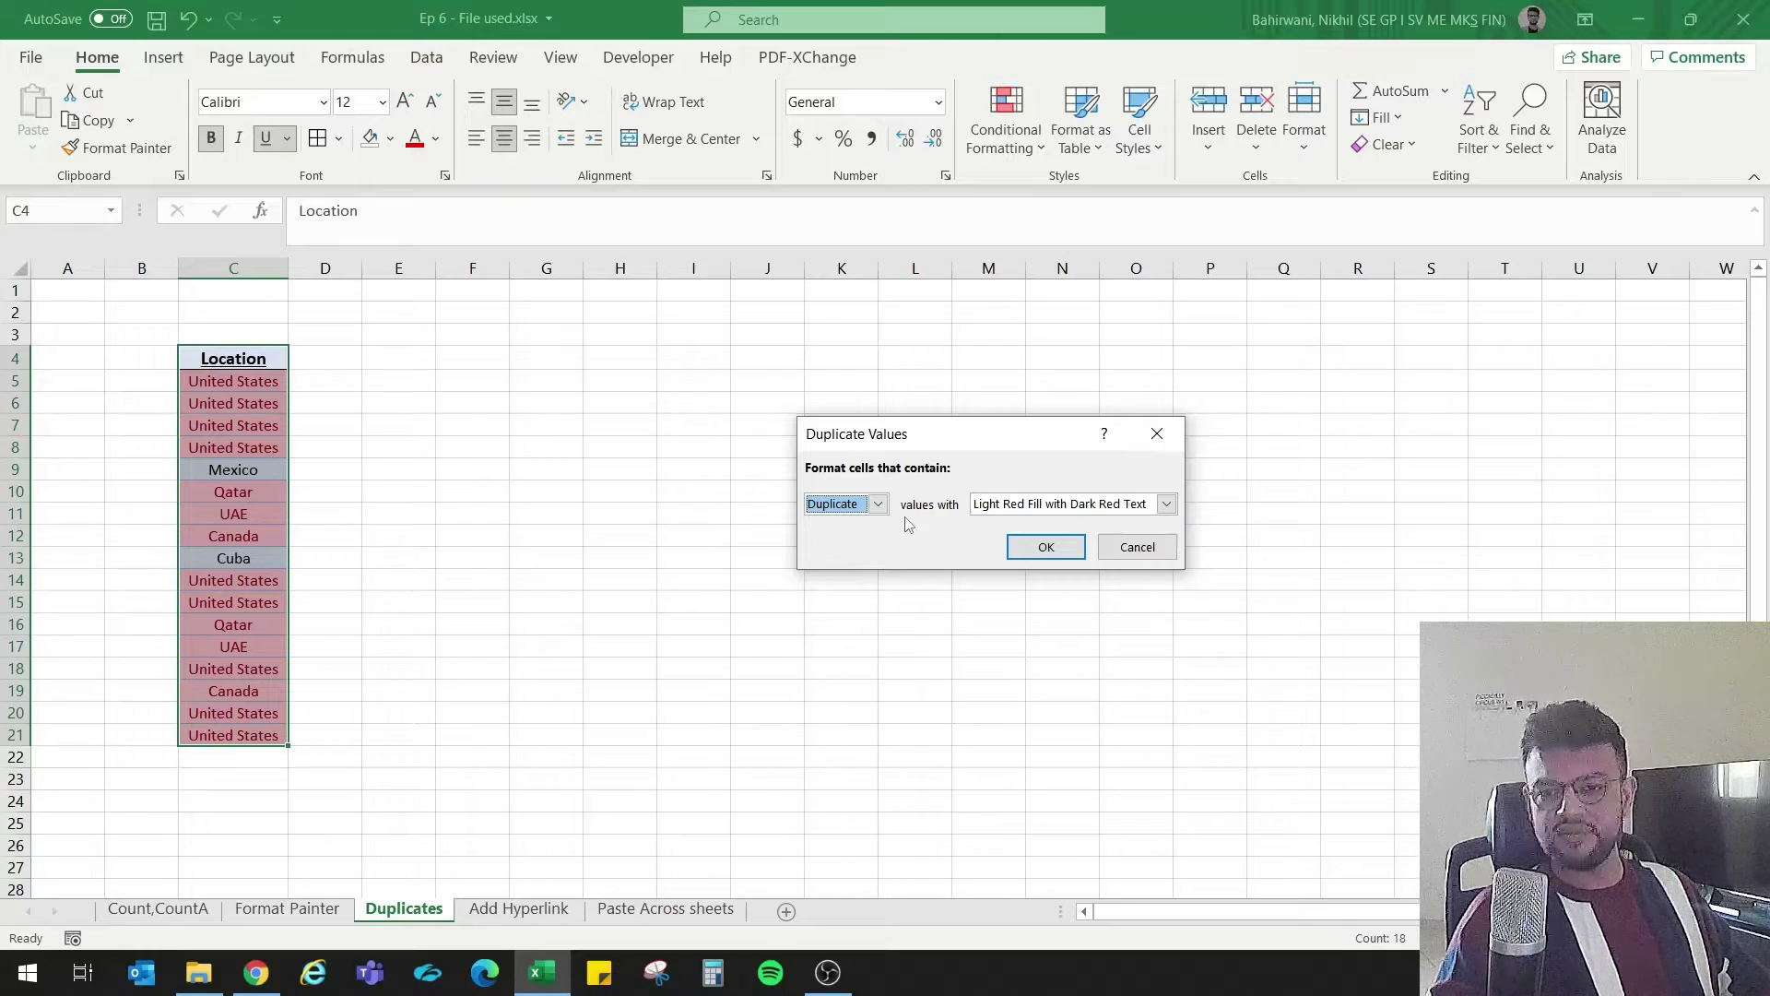
click(1152, 549)
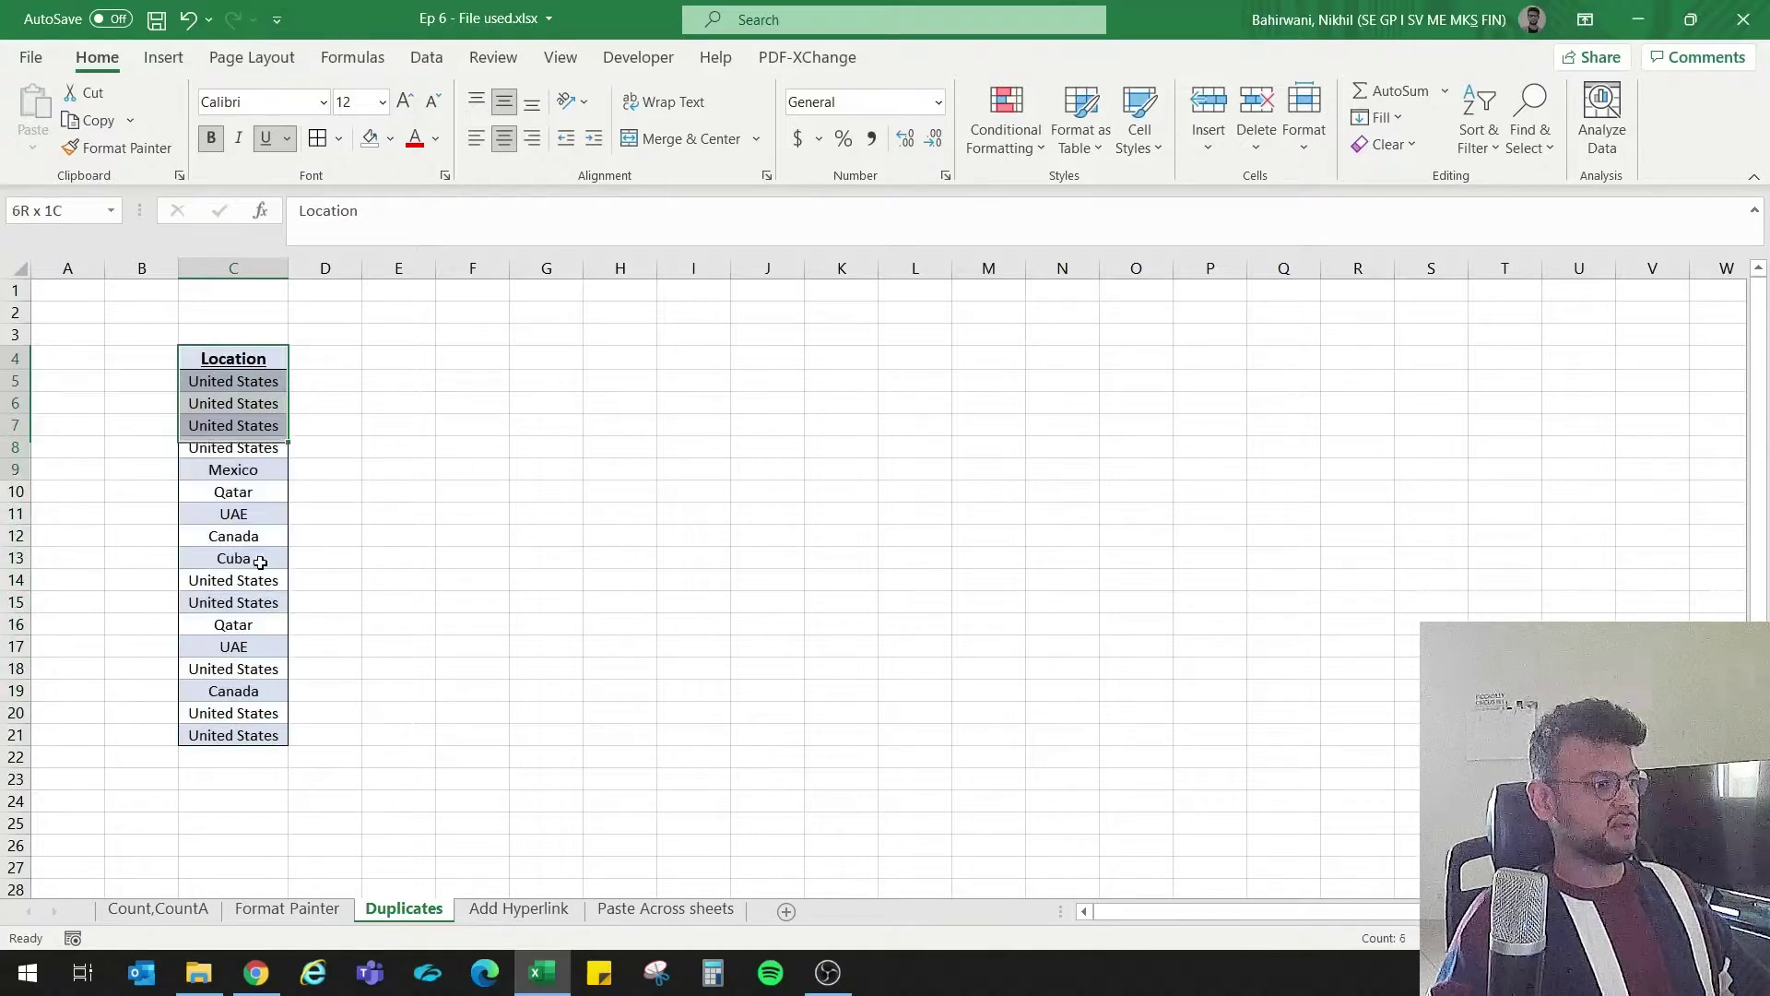
Step: Remove duplicates from the Location list in C4:C21, treating the first row as a header, and select the remaining list
click(426, 57)
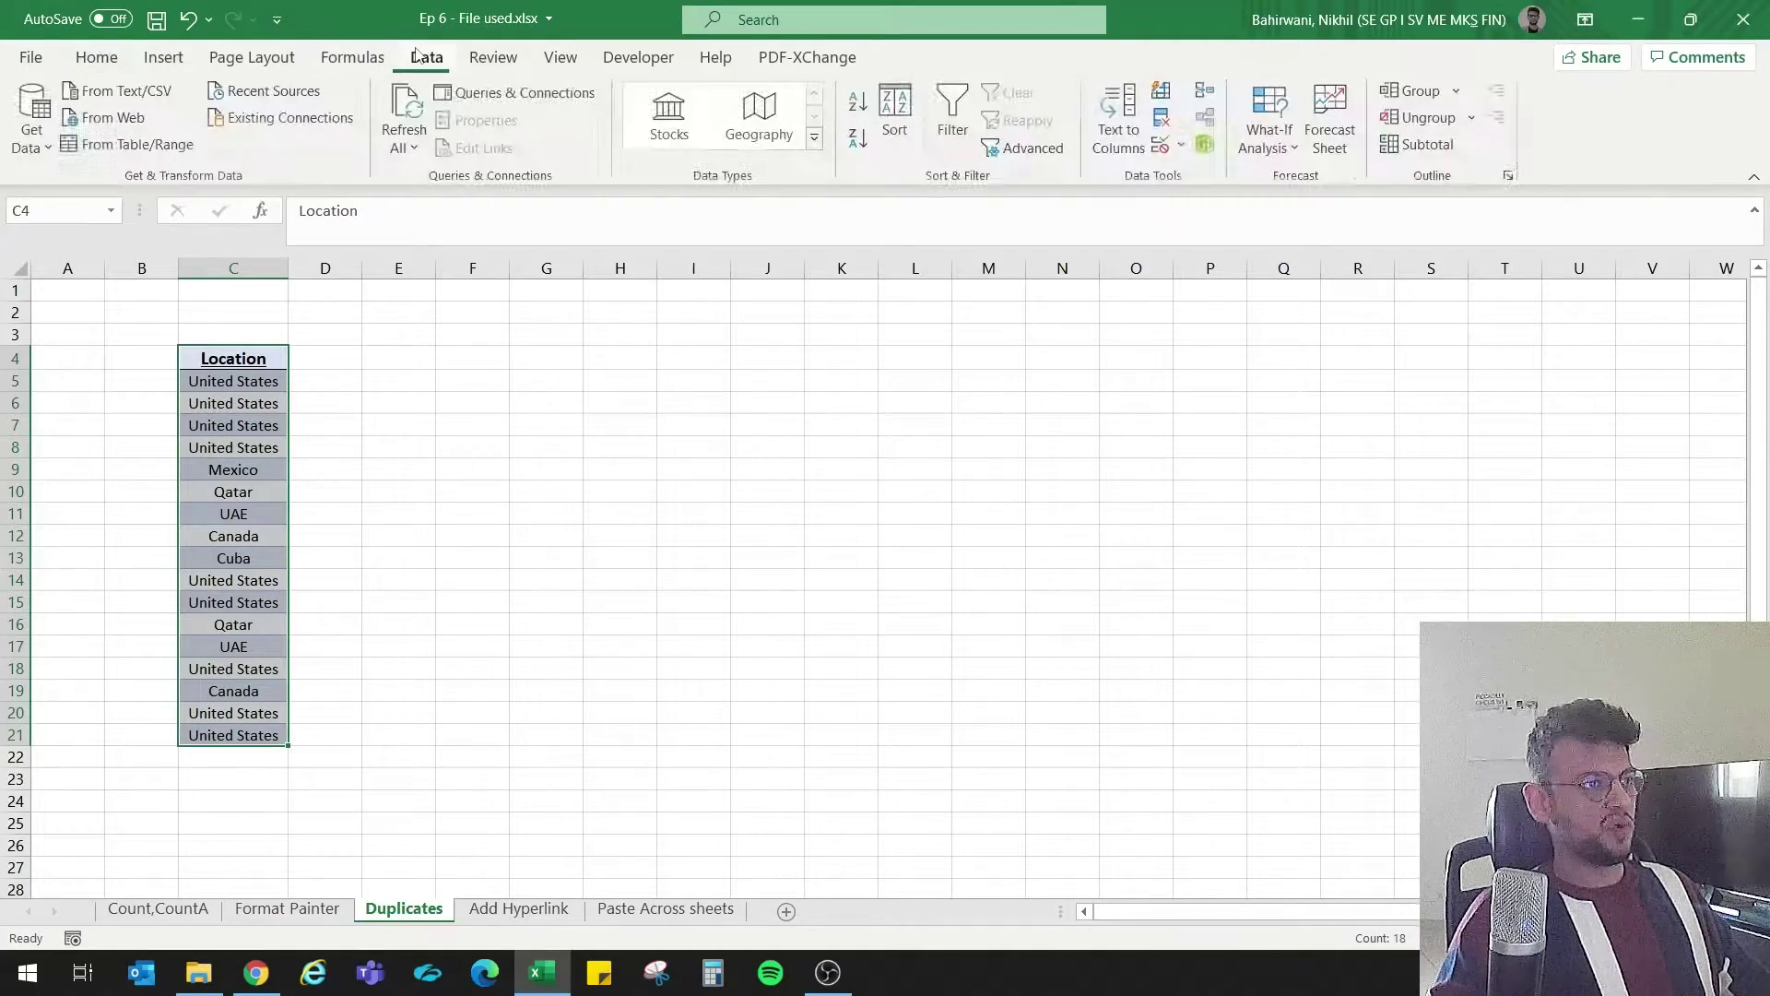
click(1165, 120)
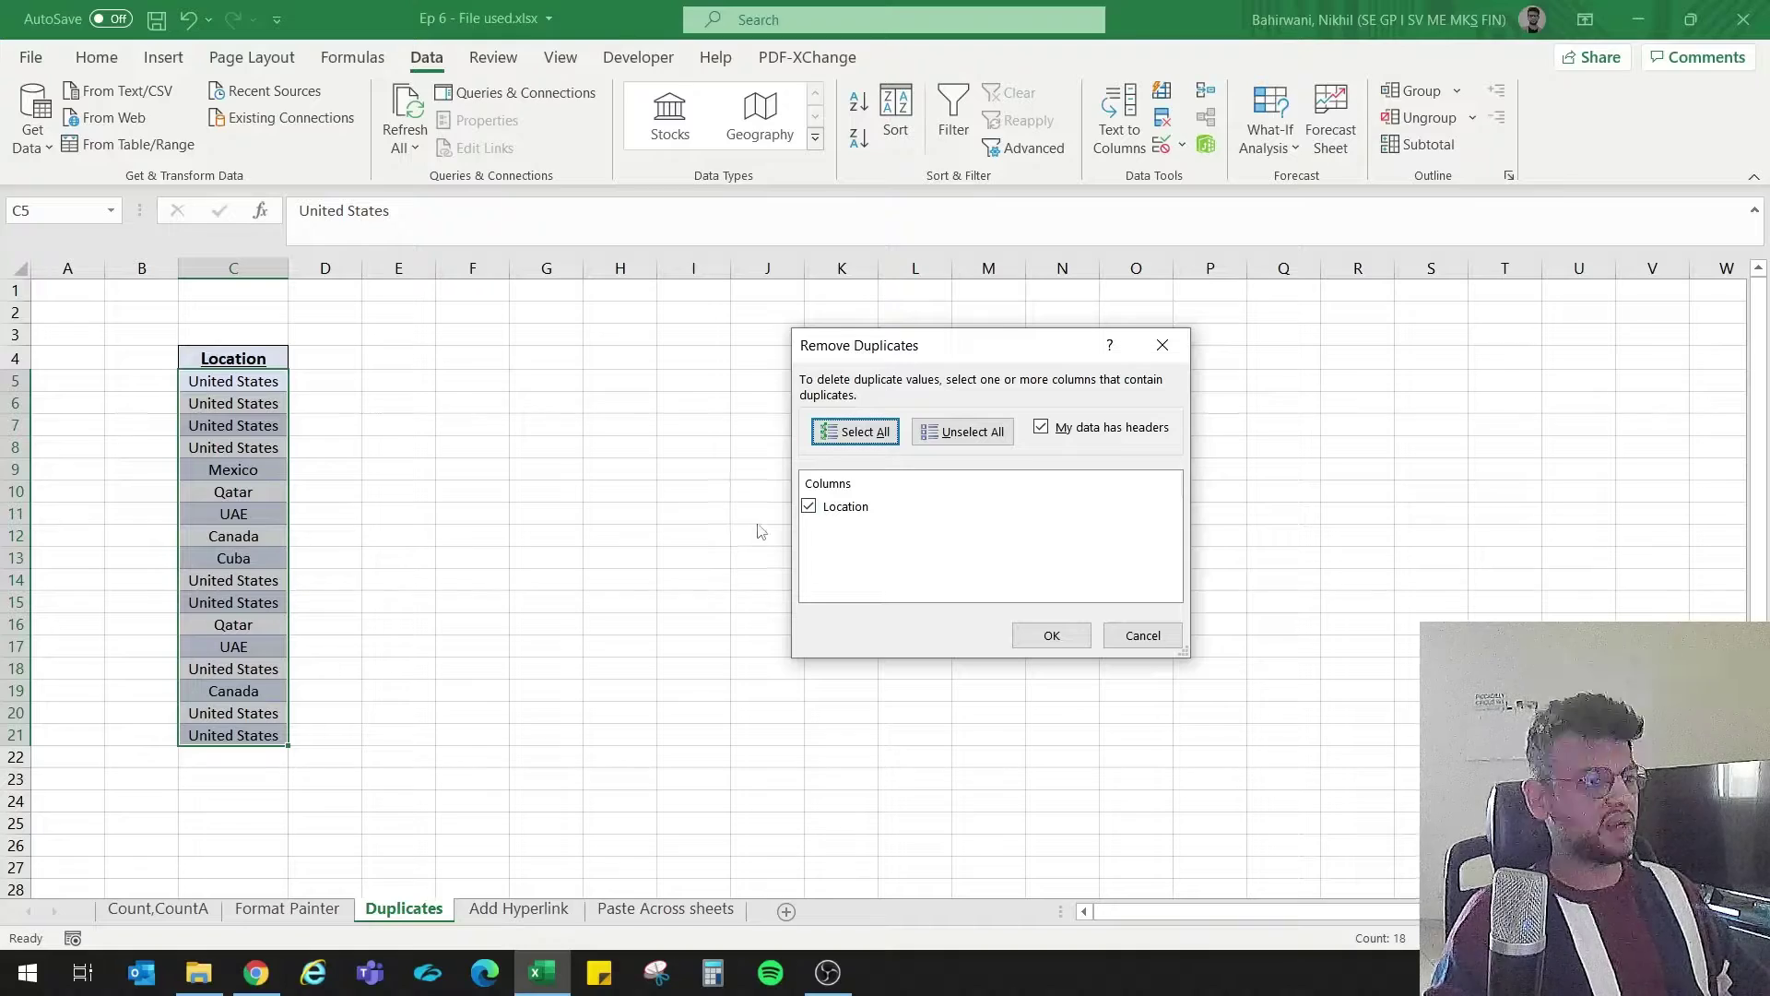
click(1052, 635)
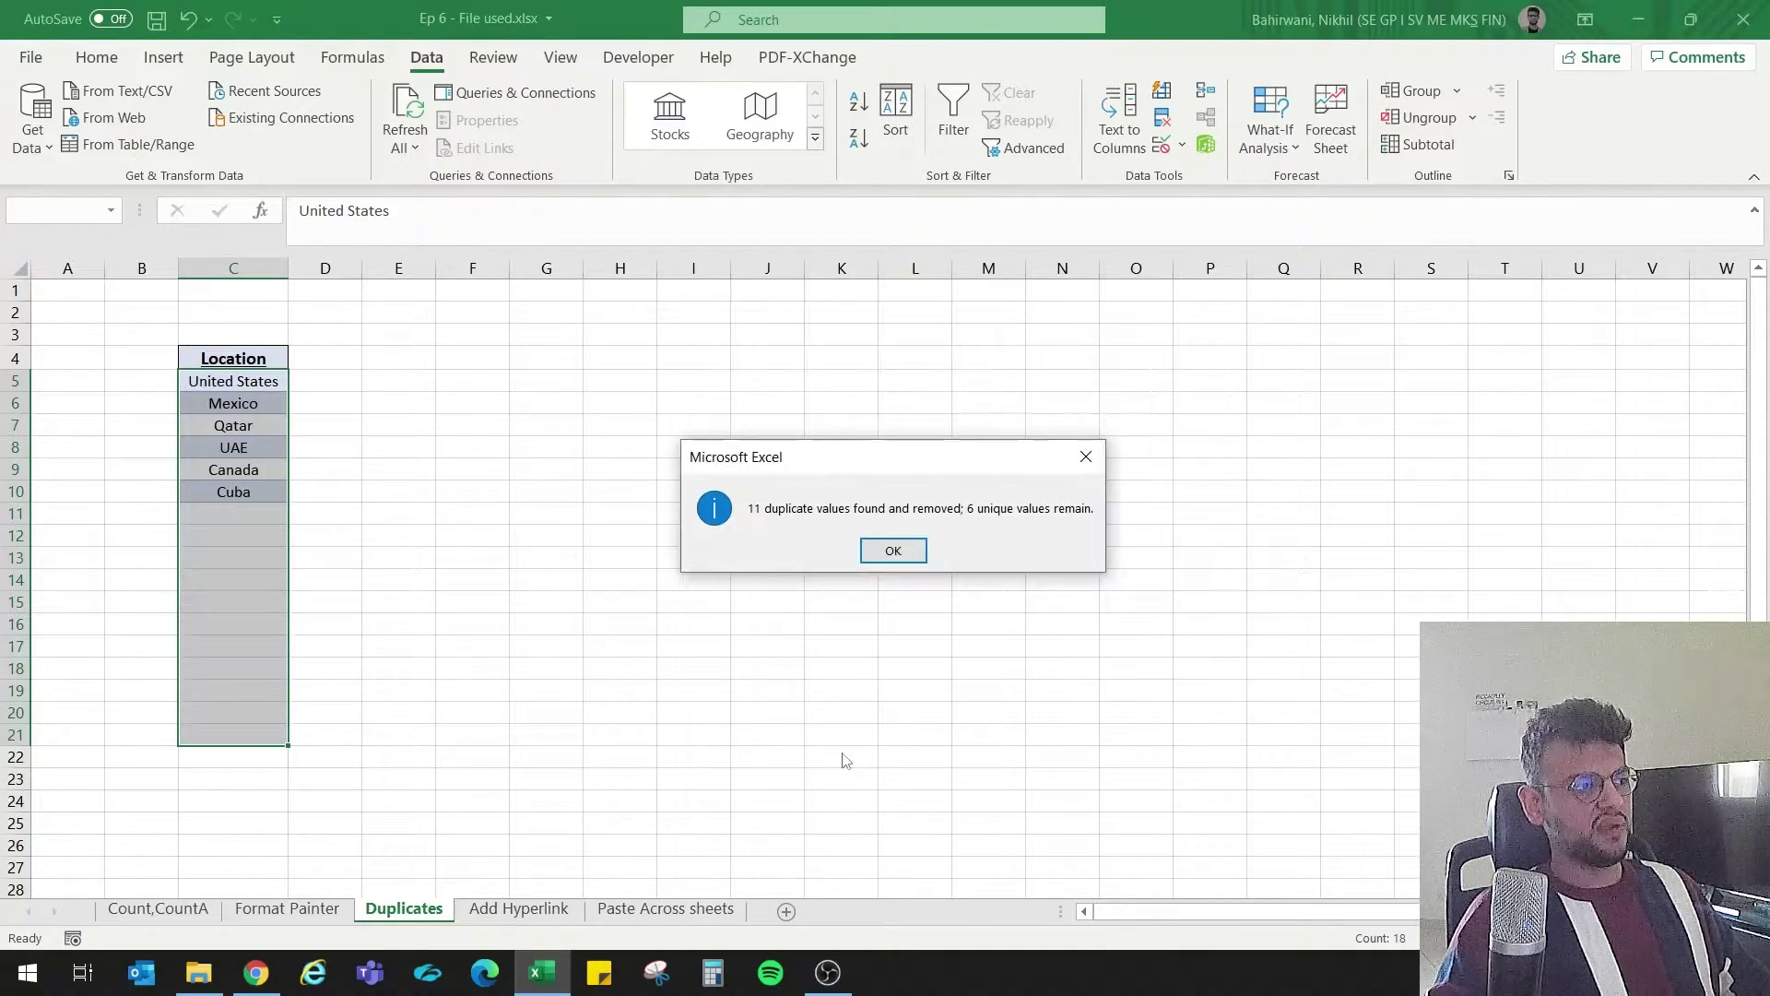
click(893, 551)
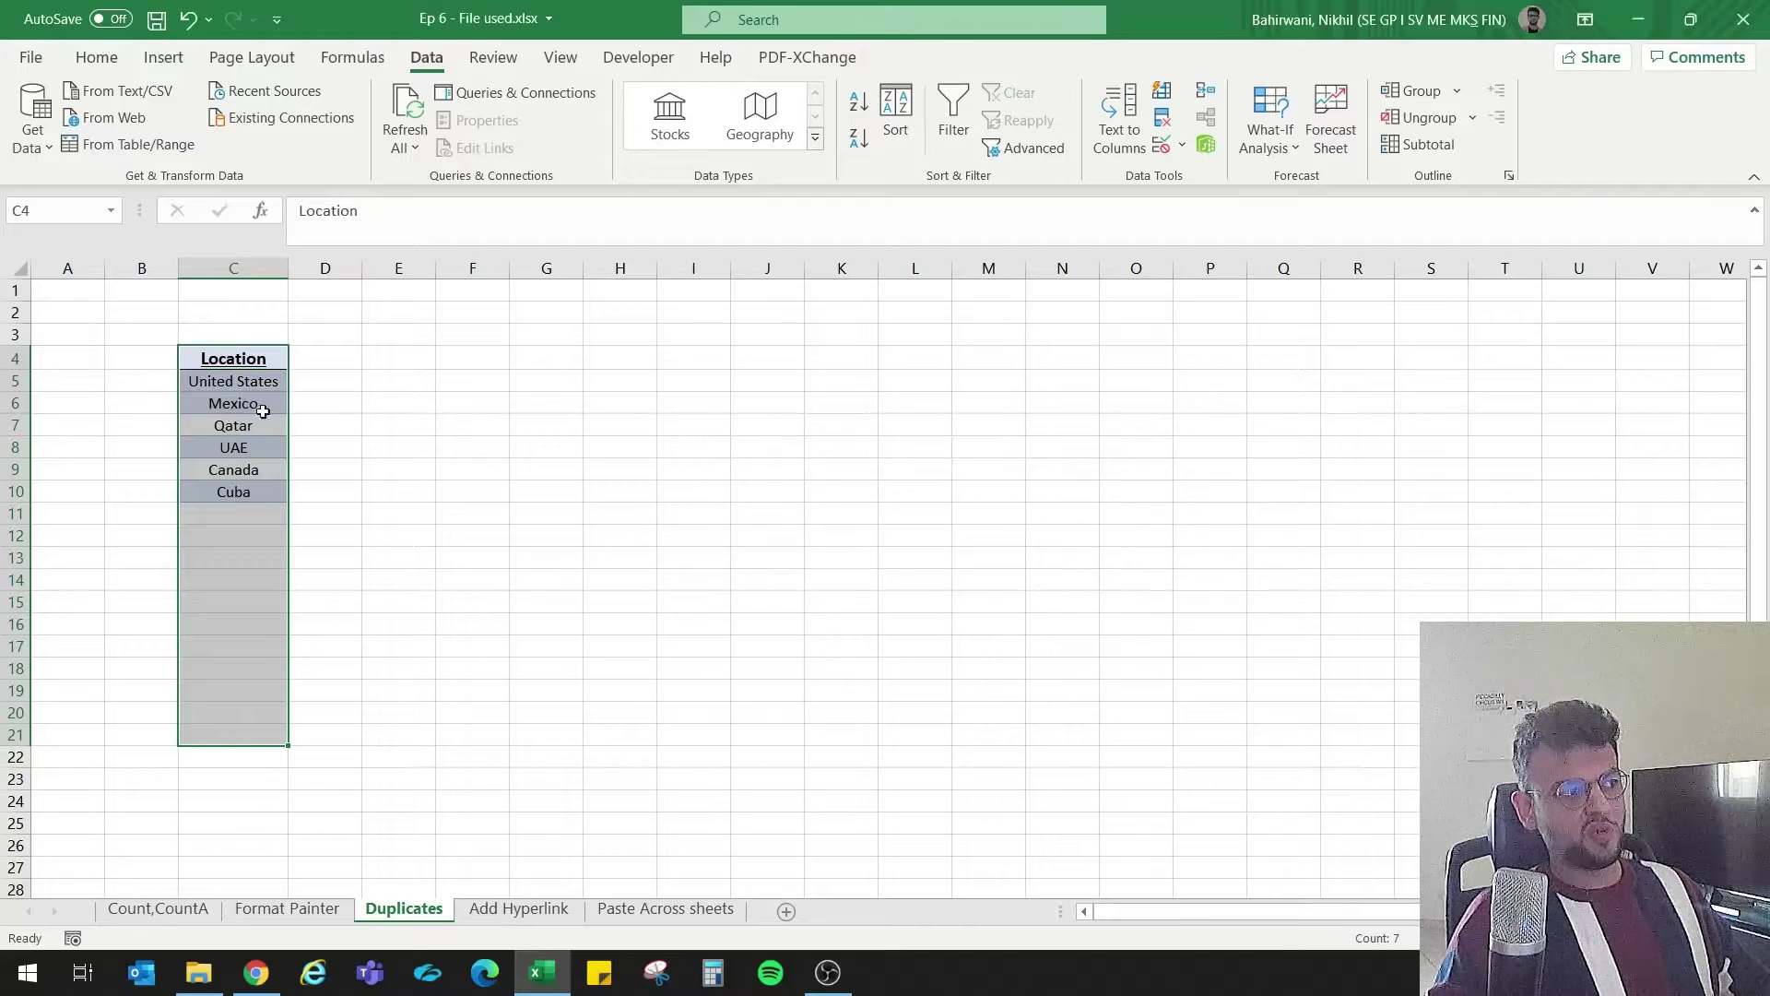
drag(245, 389, 267, 496)
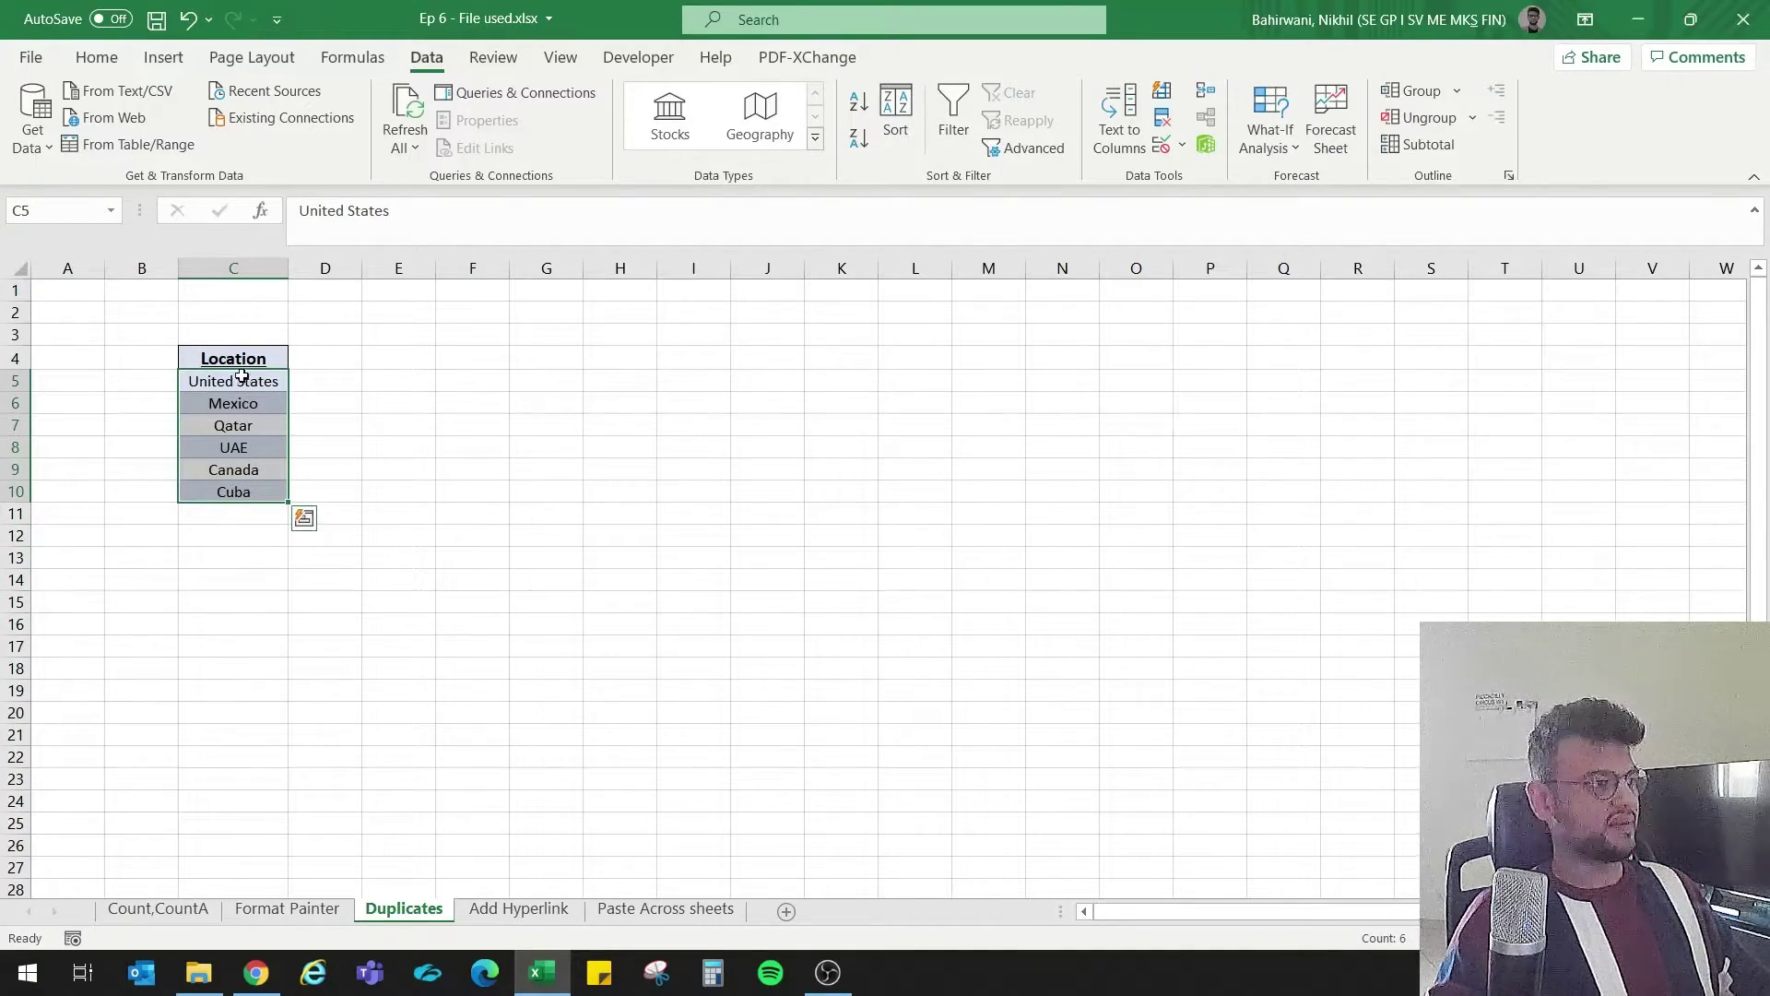
drag(243, 360, 250, 486)
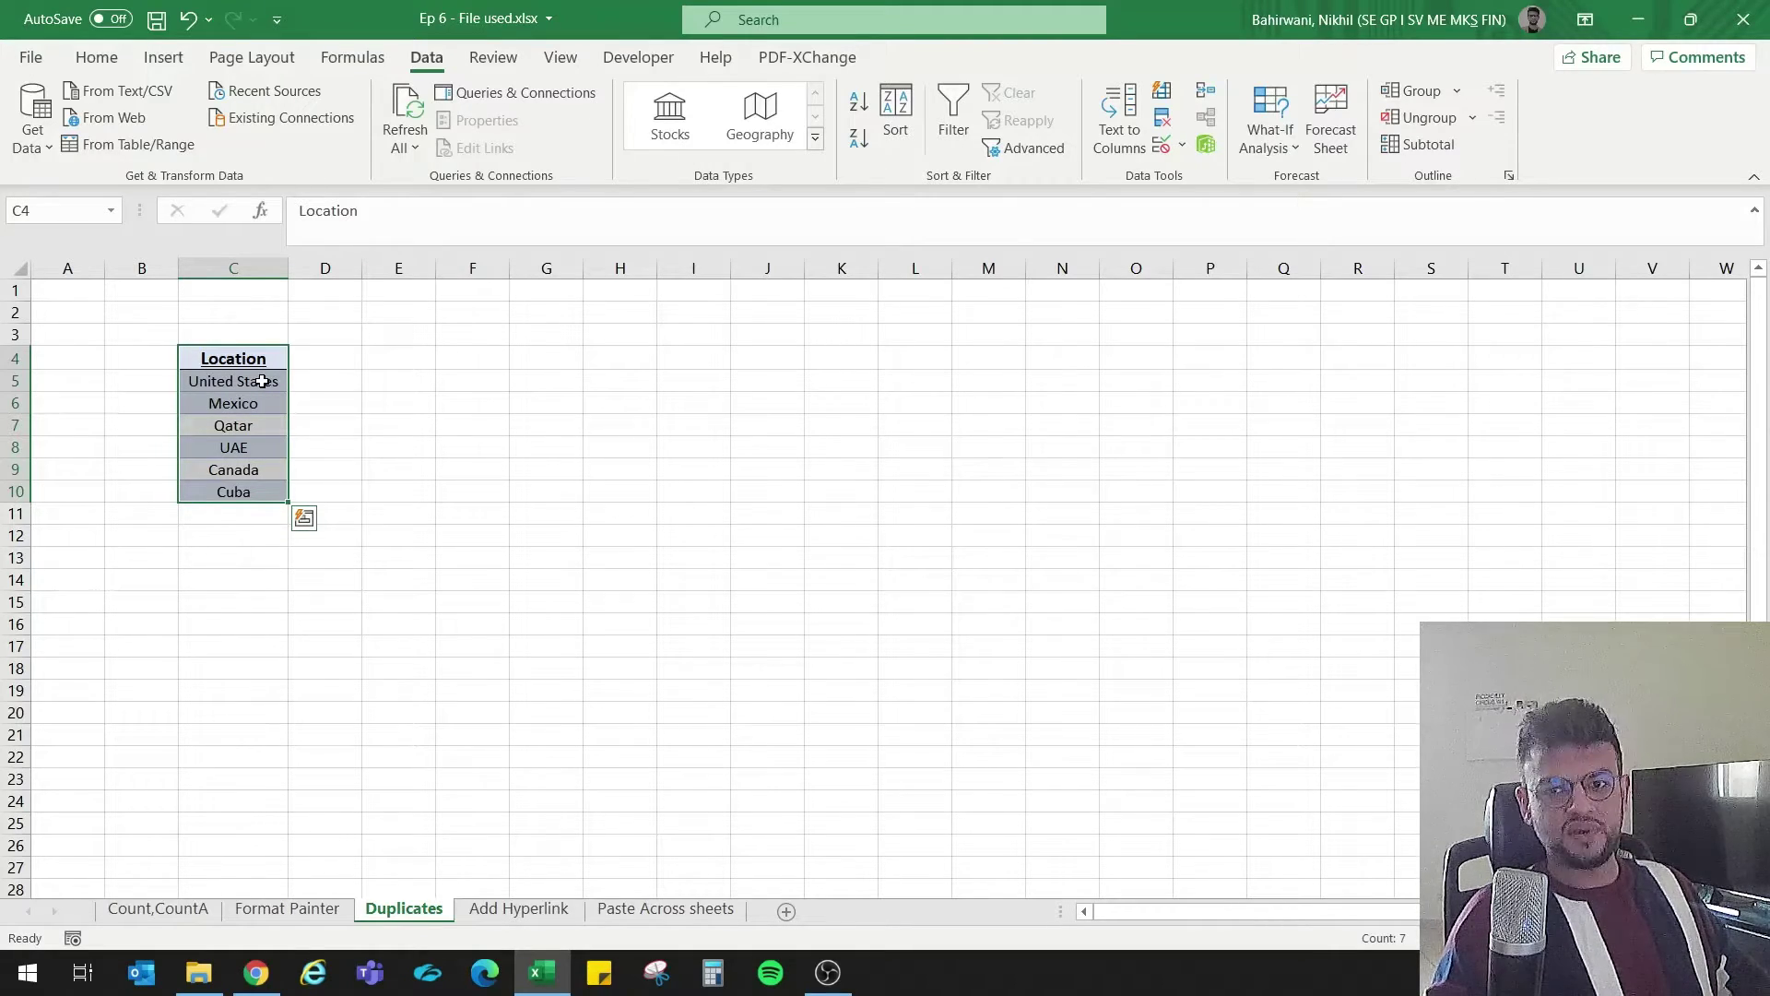
Step: On the Add Hyperlink sheet, link the Sheet cell in J5 to cell A1 of the Format Painter sheet
click(550, 913)
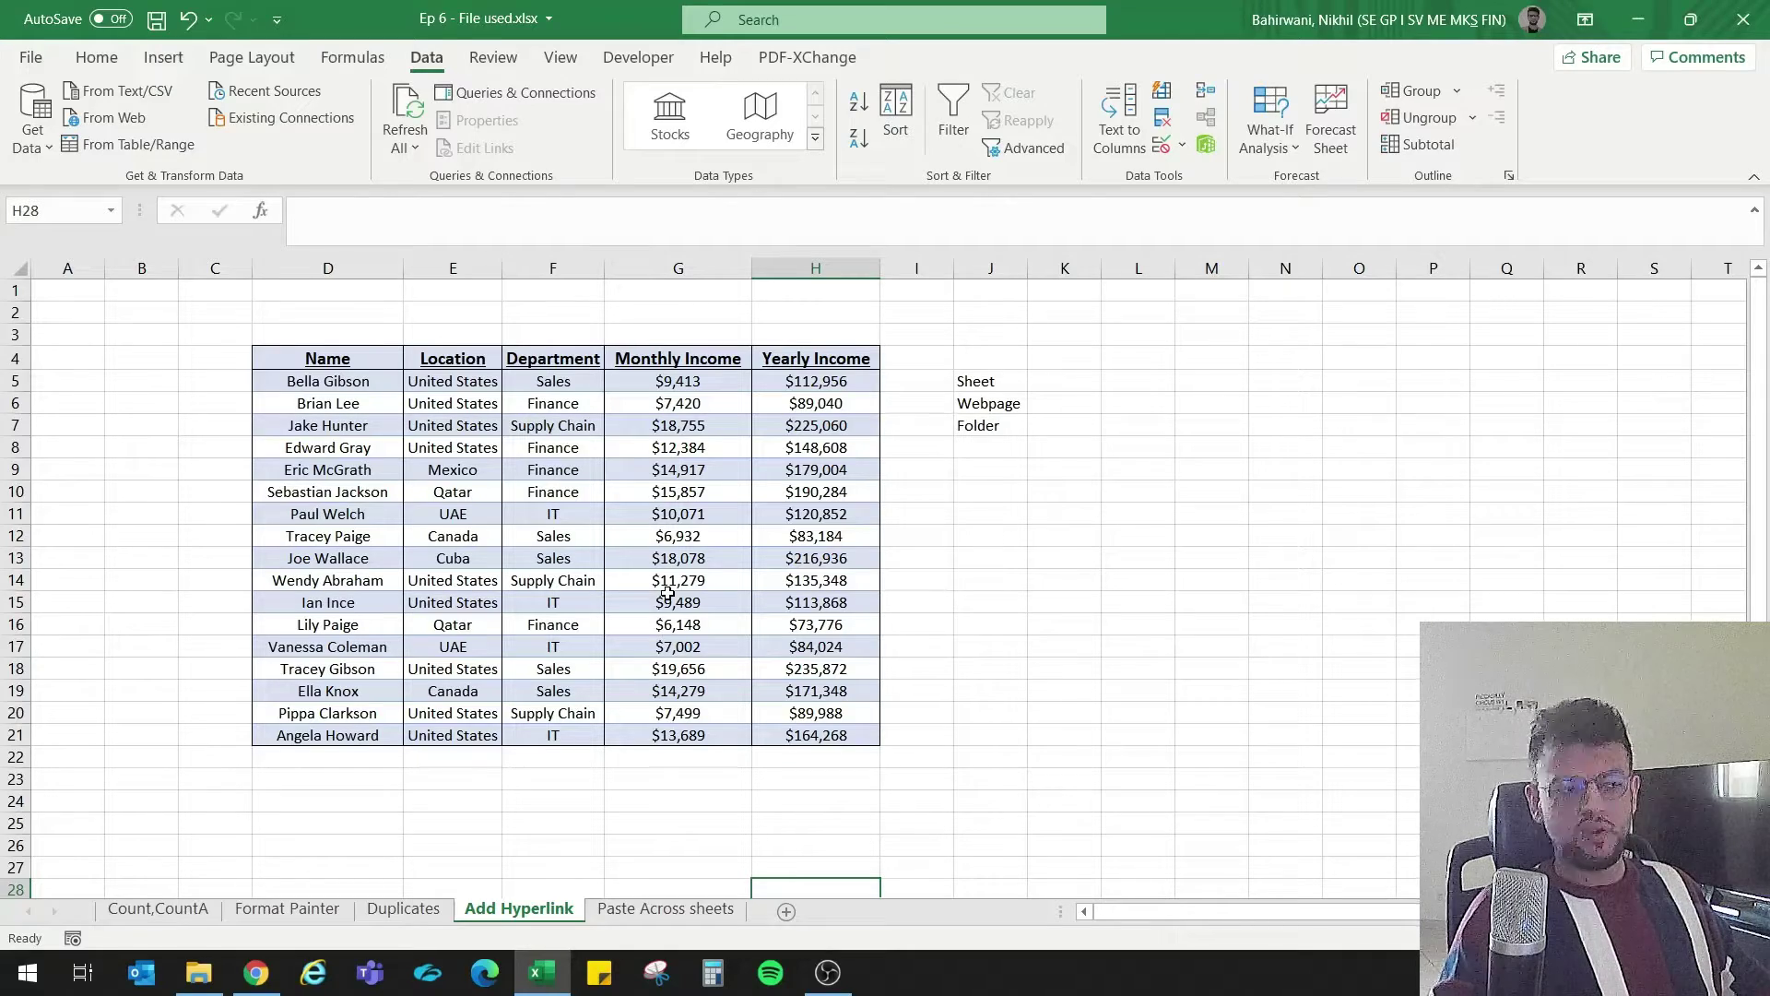
click(937, 449)
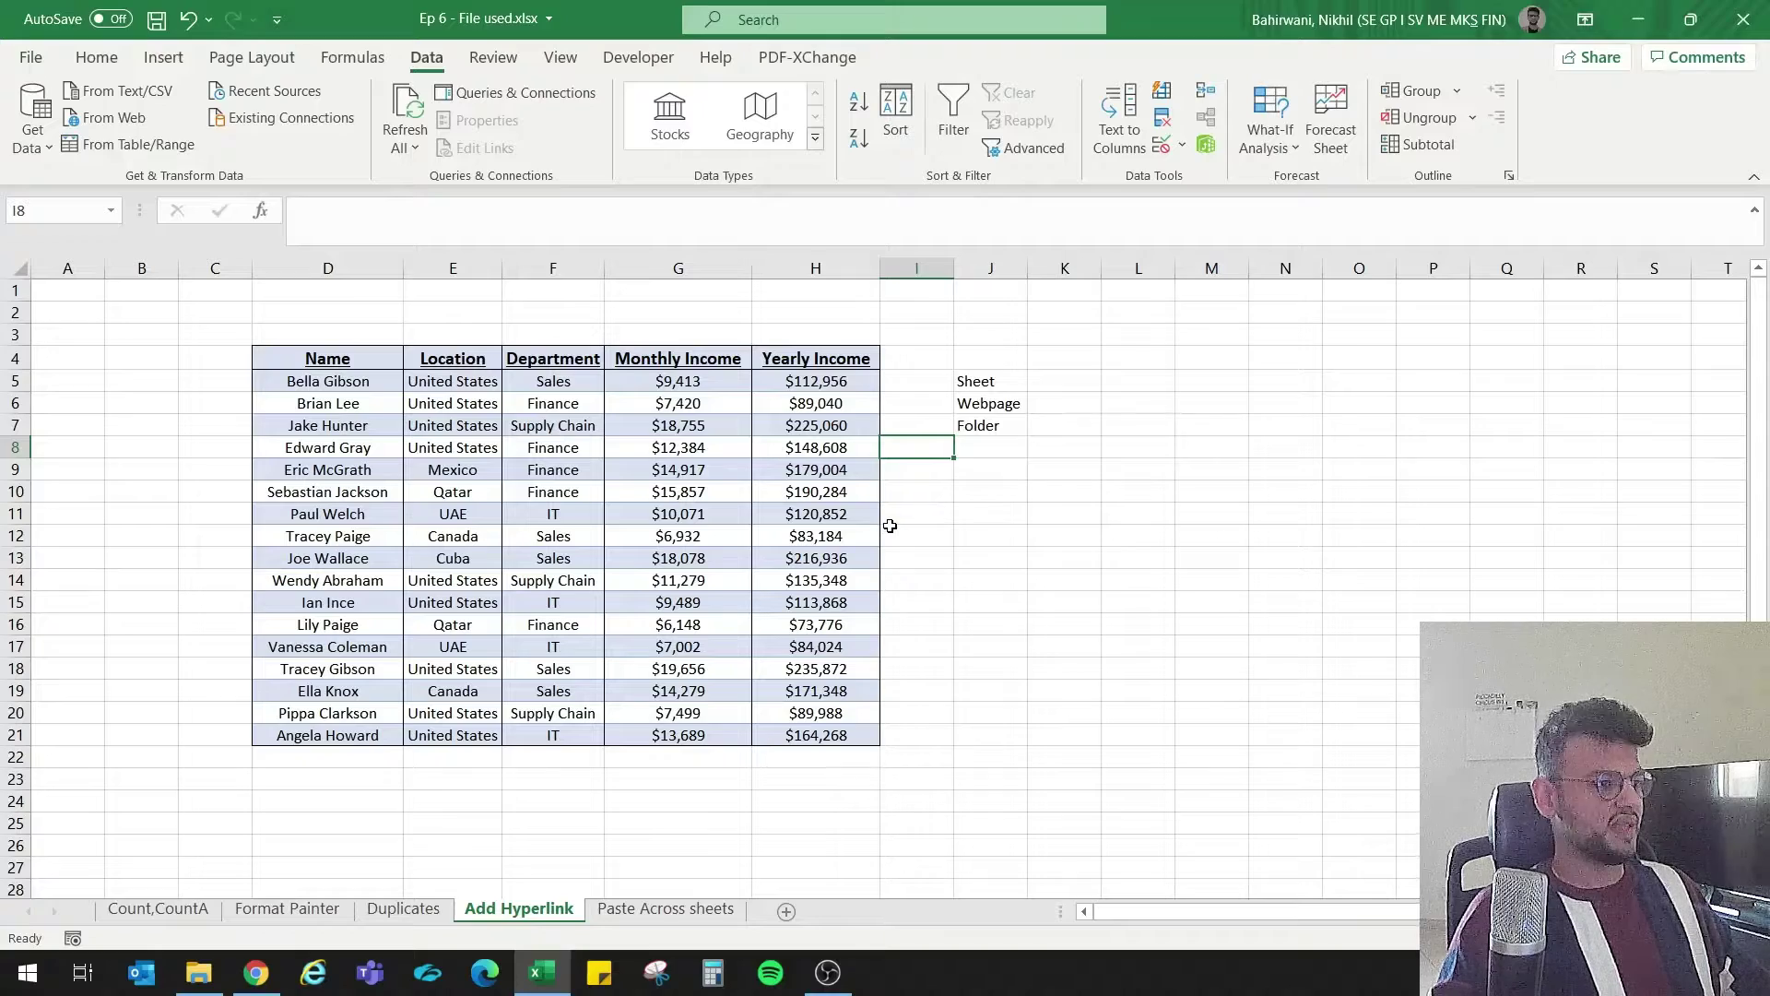
click(1011, 380)
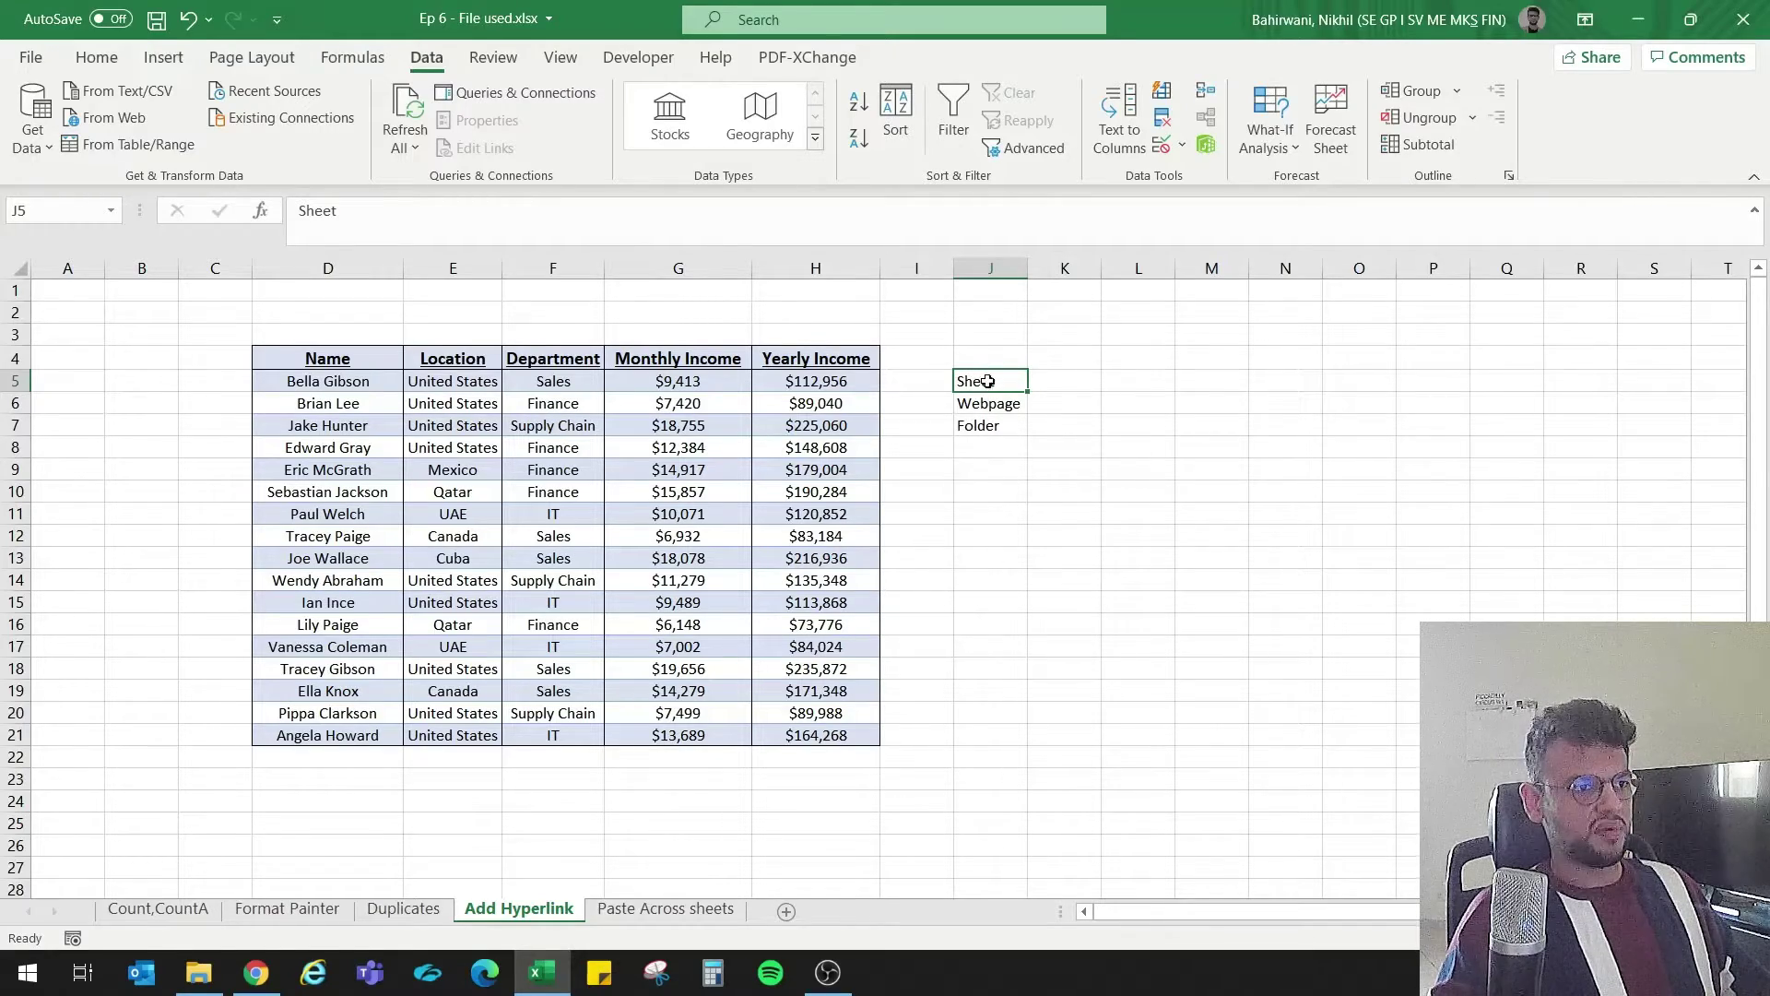
click(1019, 396)
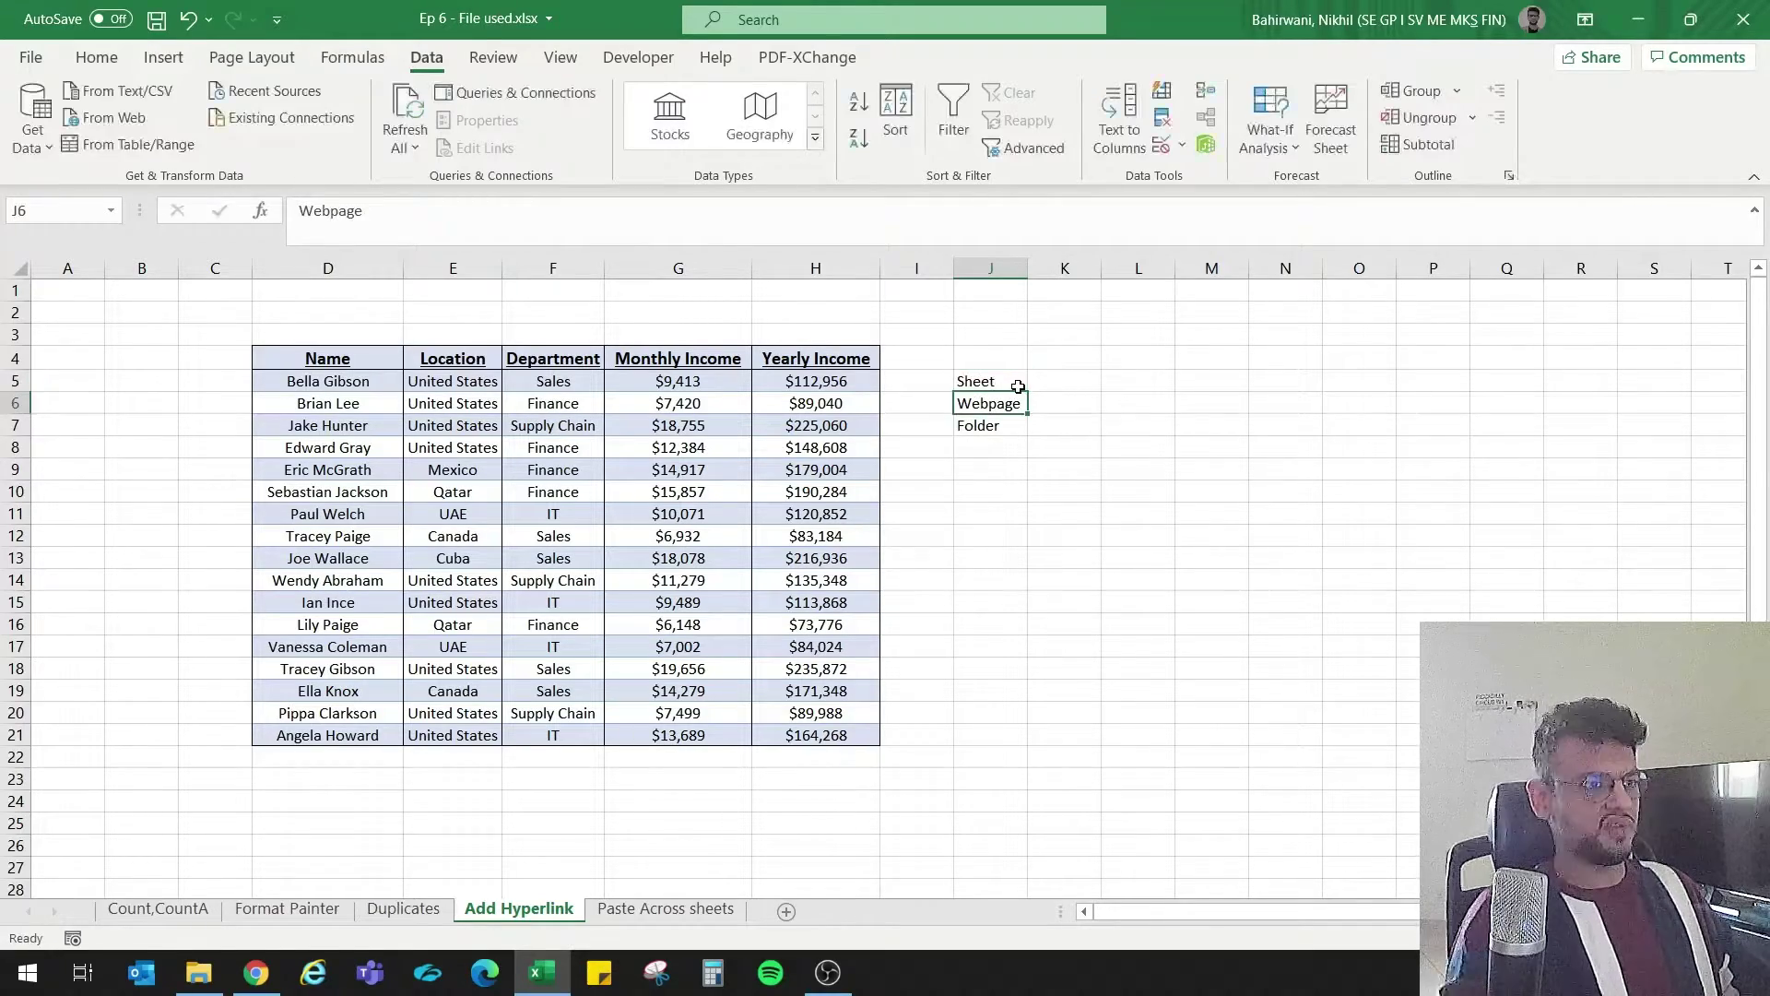
click(1008, 385)
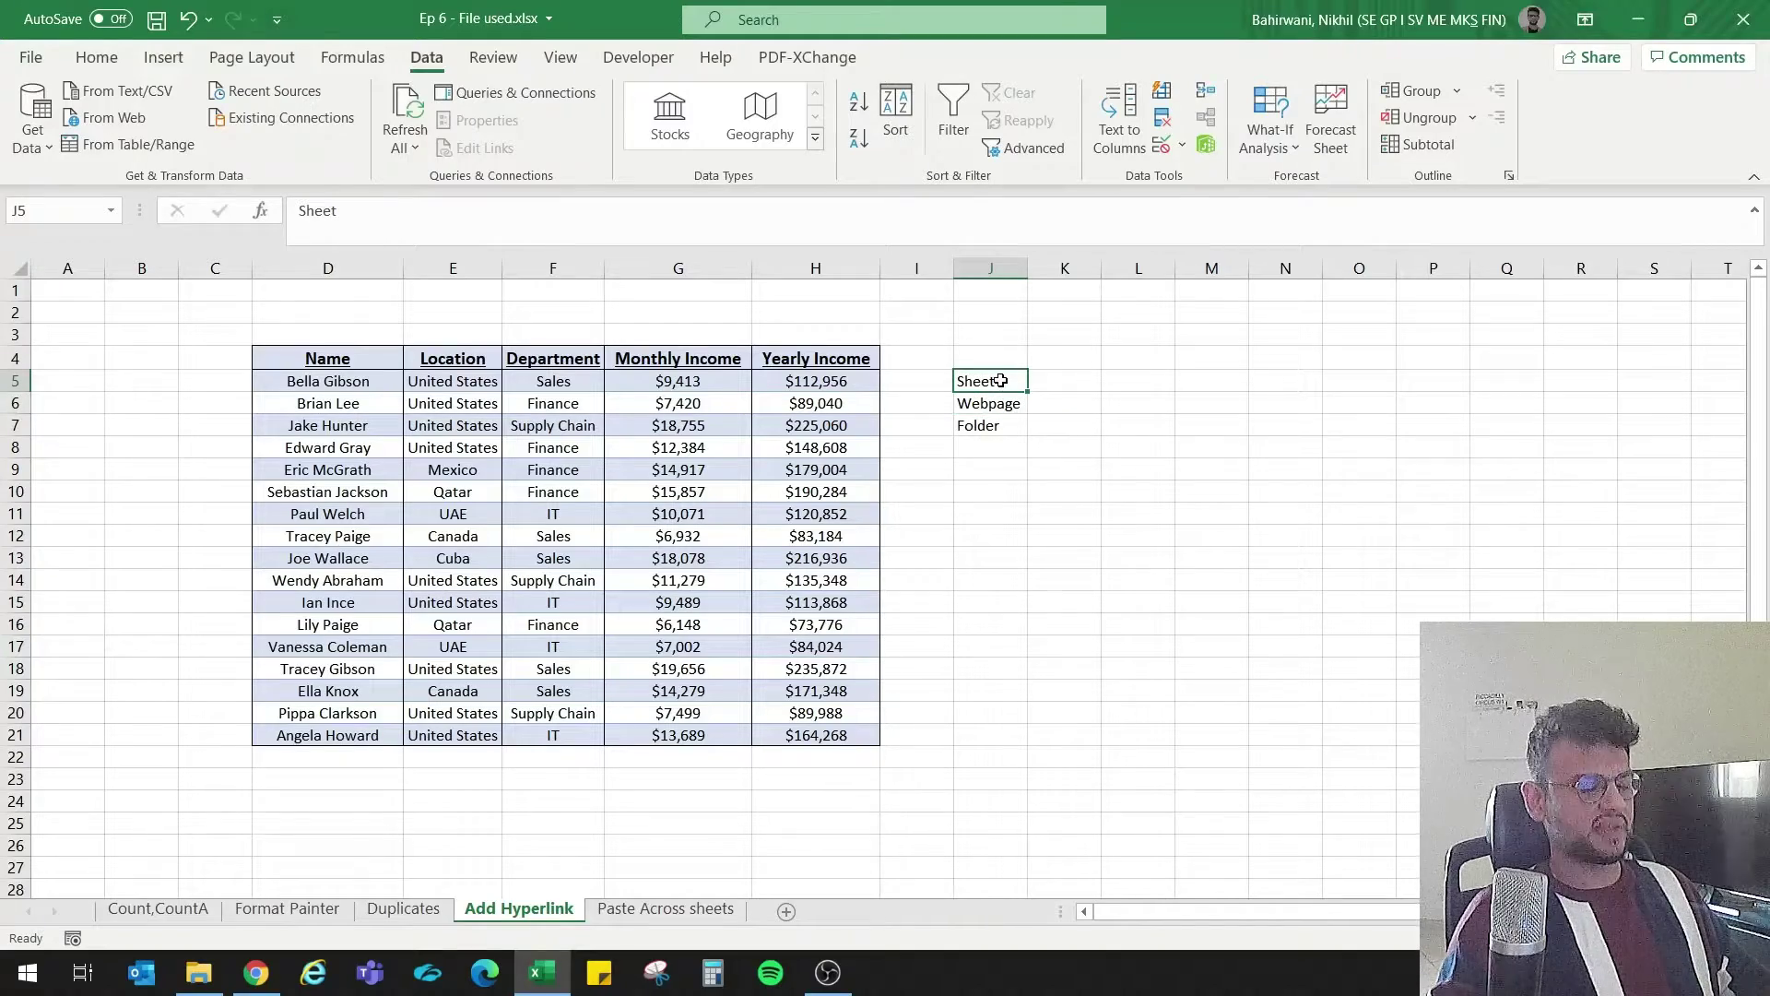
right_click(999, 381)
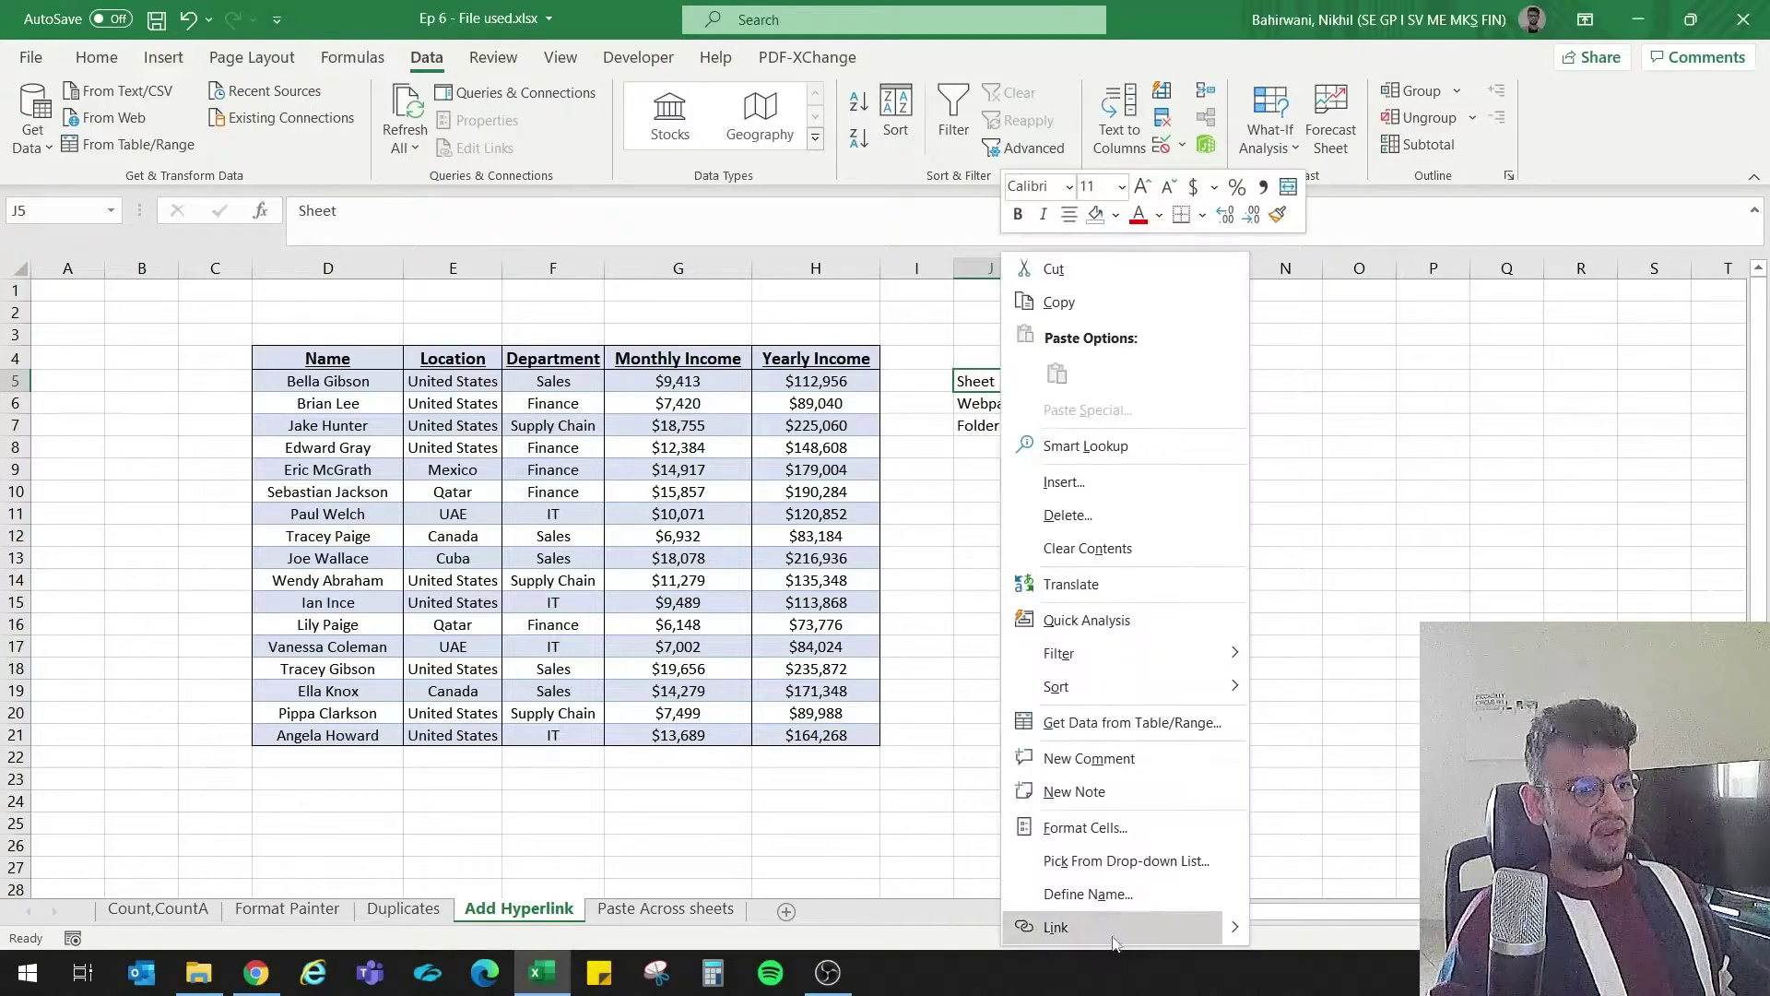
click(1069, 926)
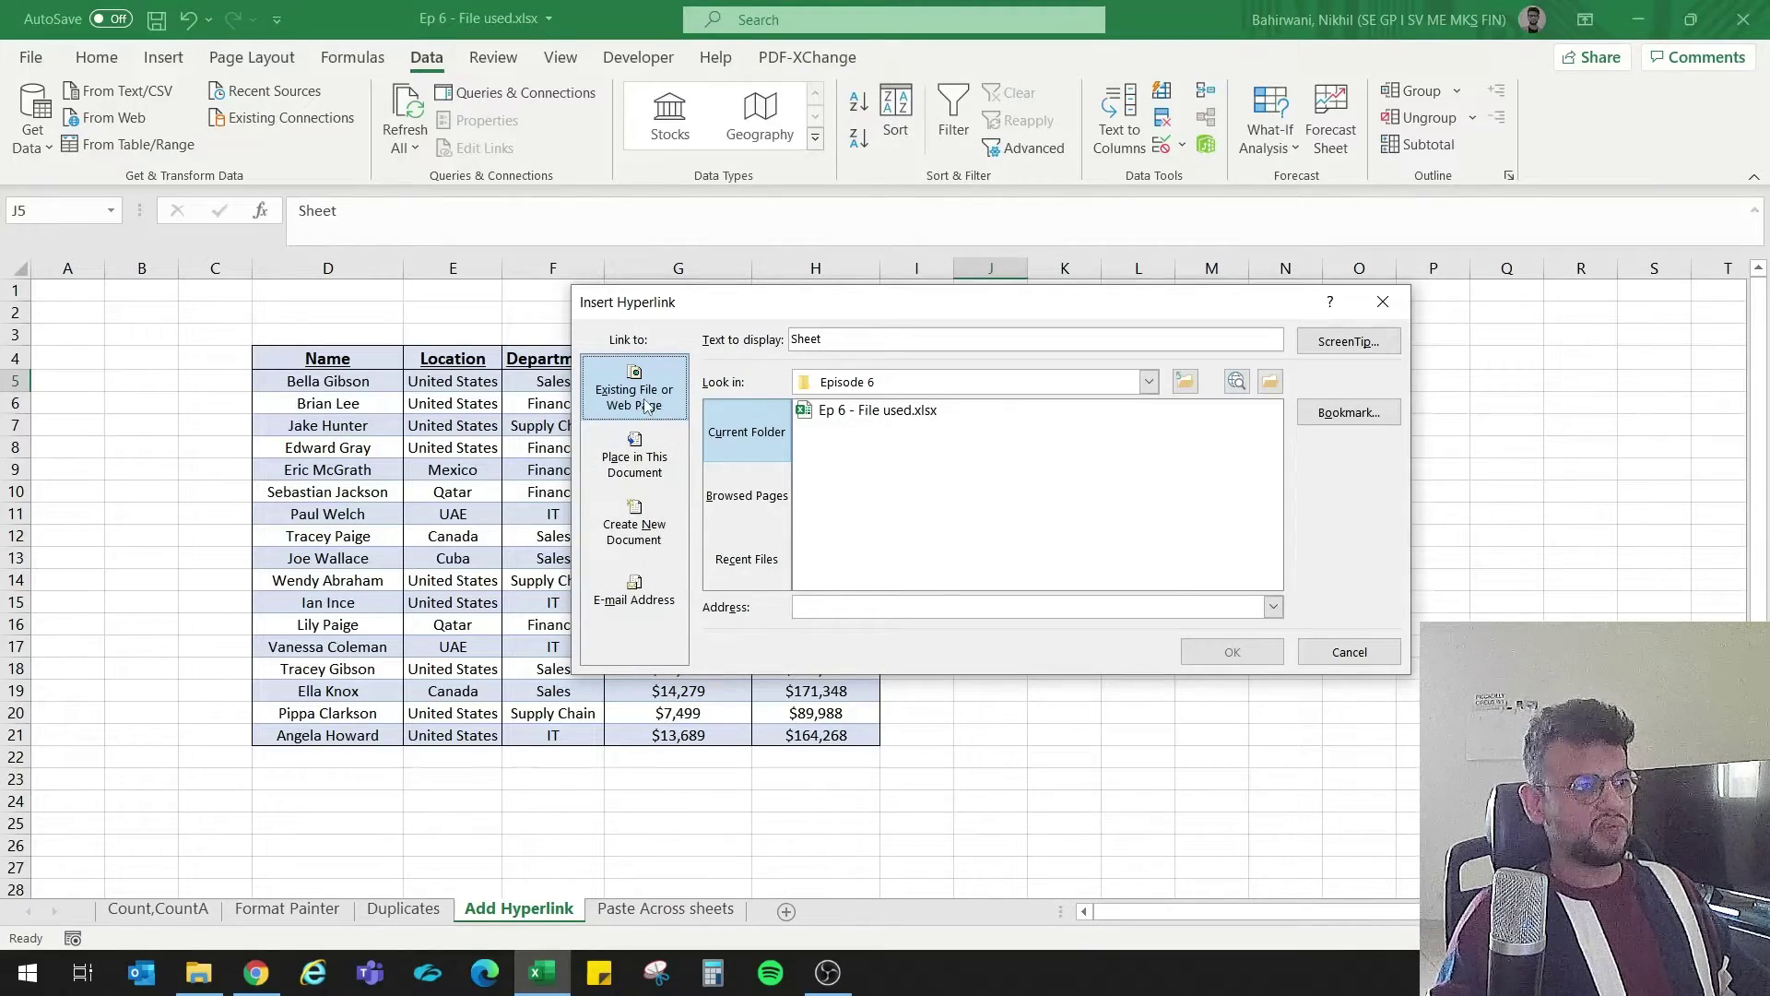
click(652, 474)
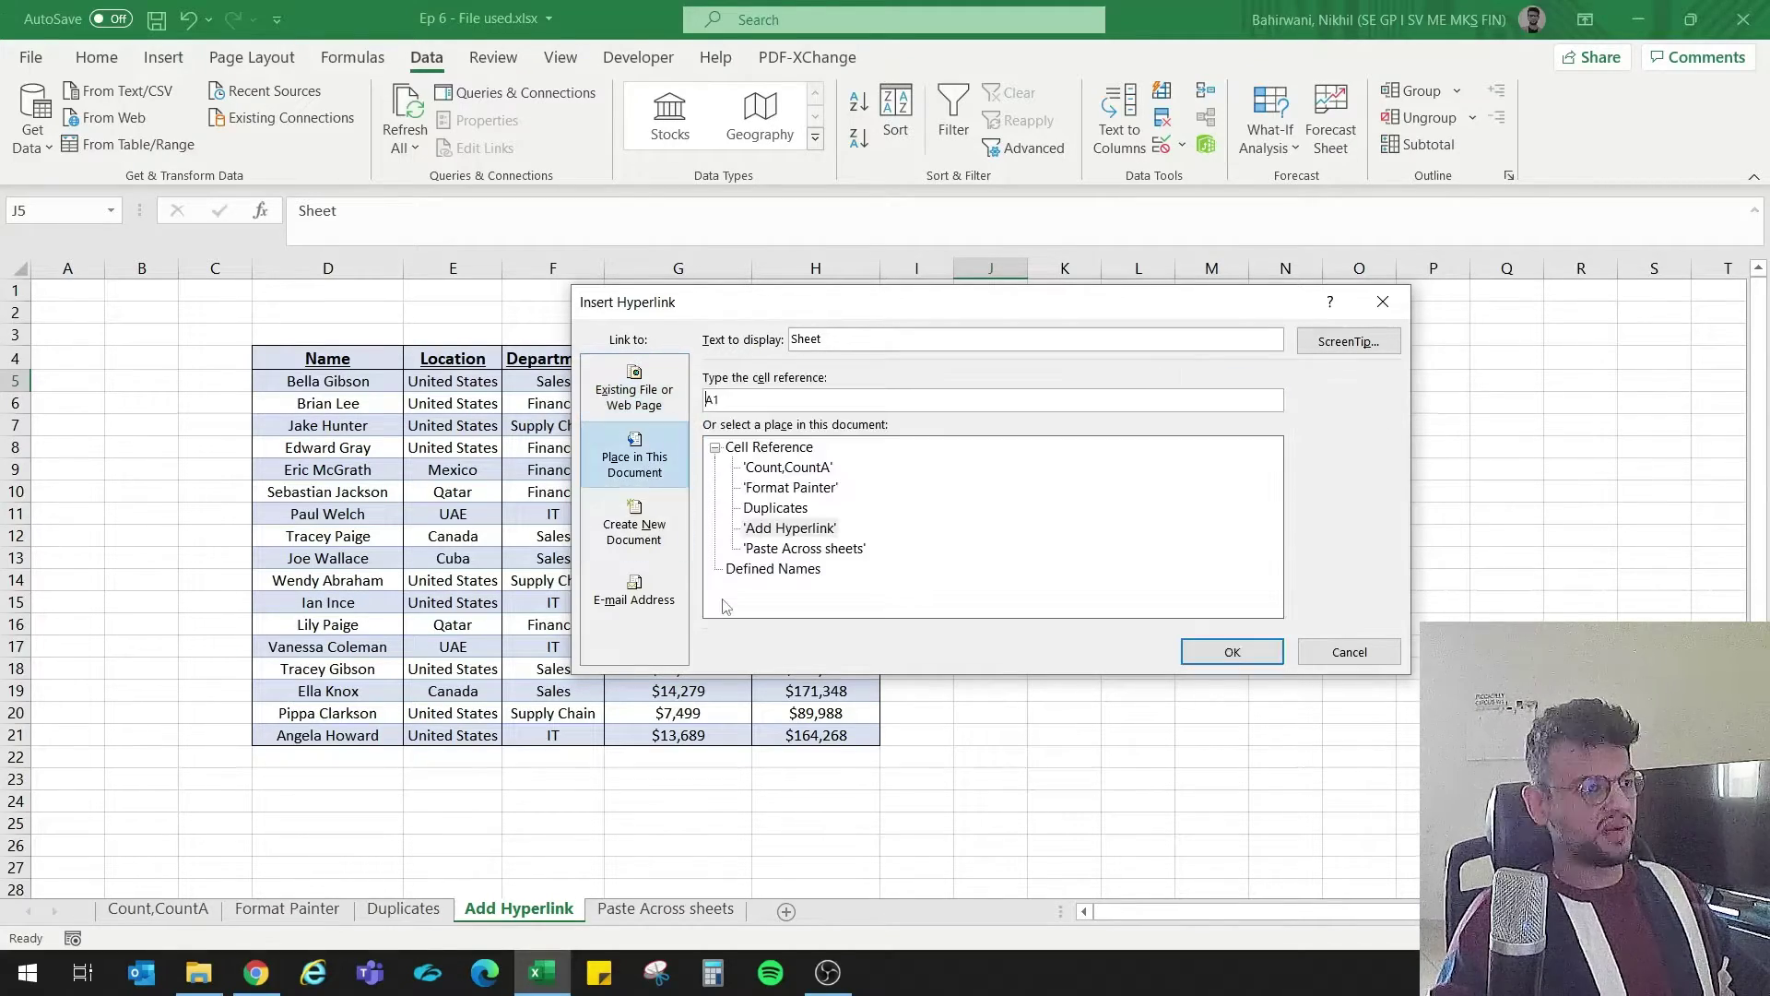
click(799, 490)
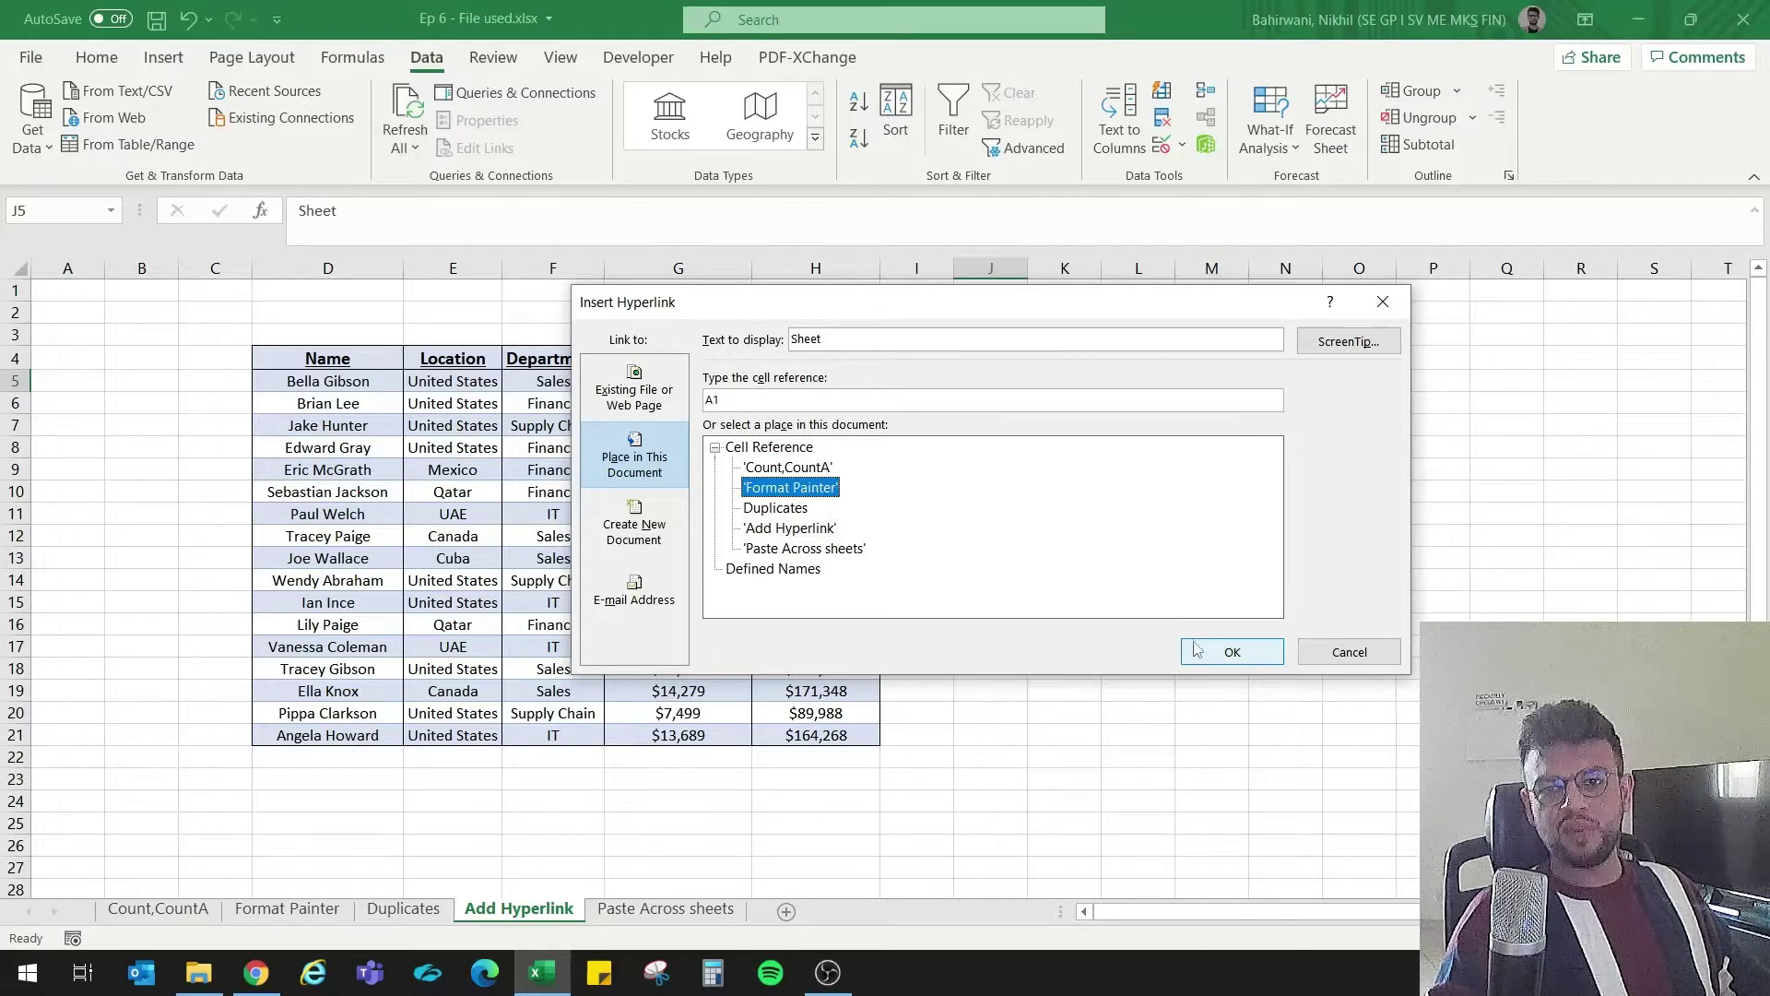
click(1229, 651)
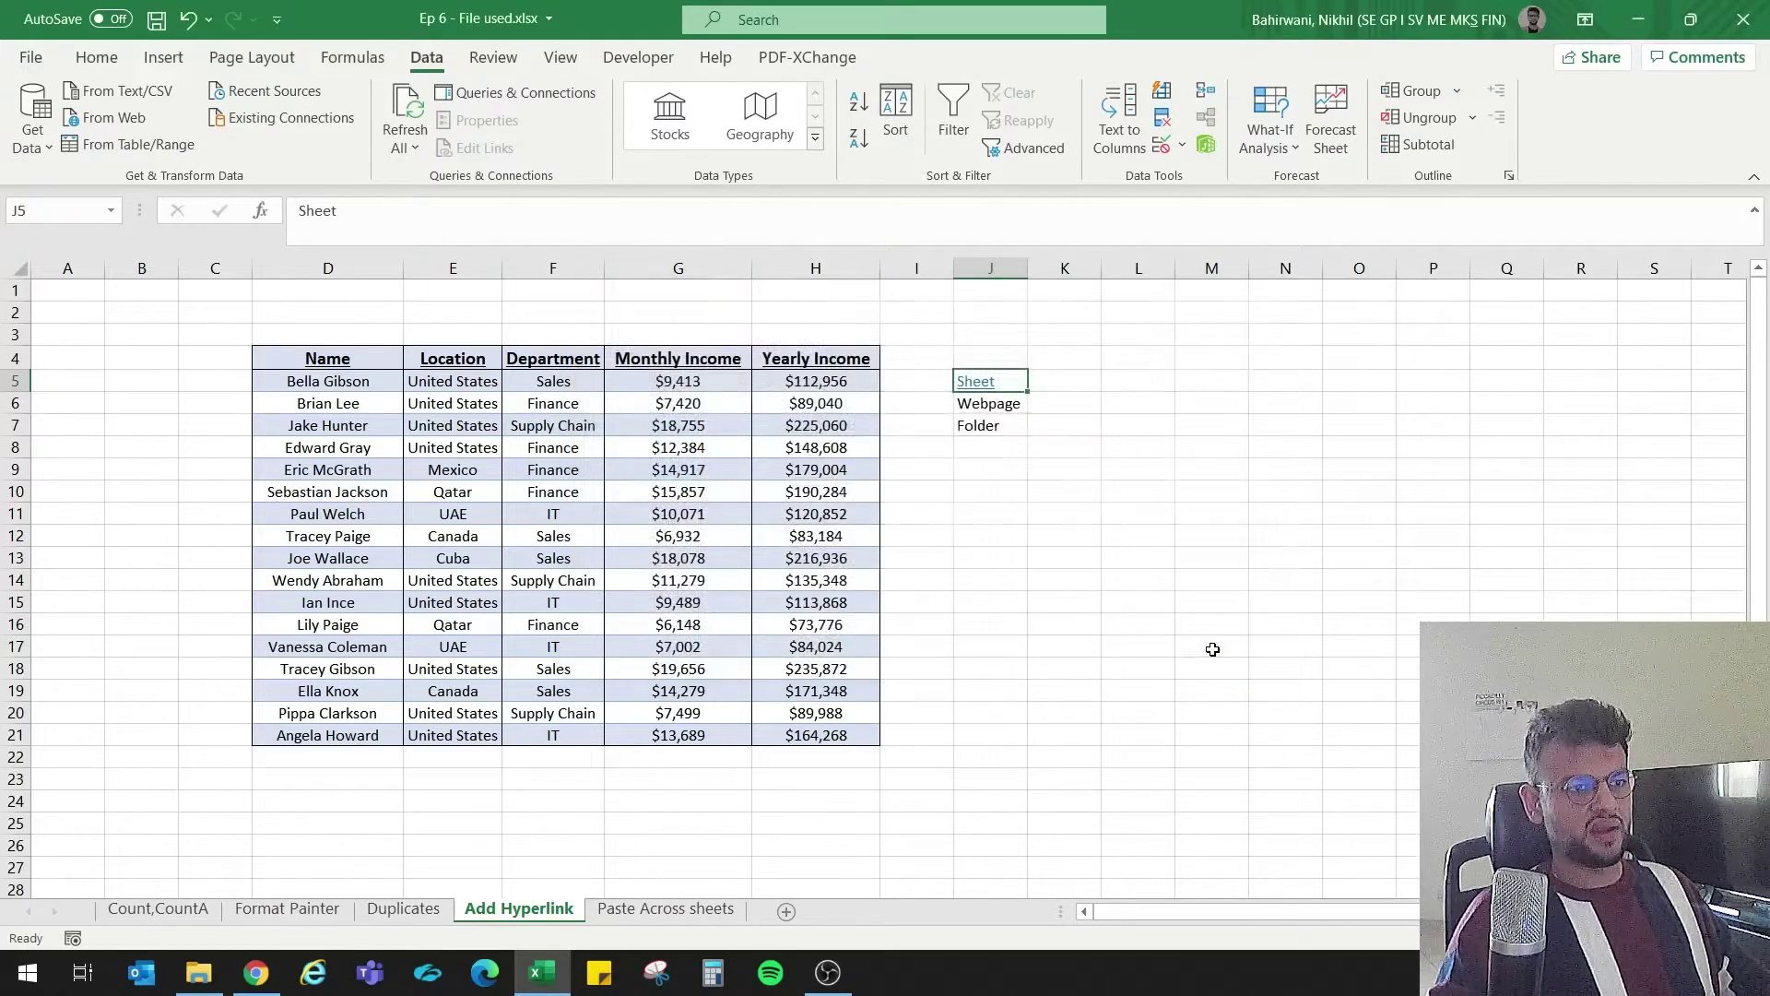
Step: Test the hyperlink in J5 by following it, and return to the Add Hyperlink sheet
click(1015, 571)
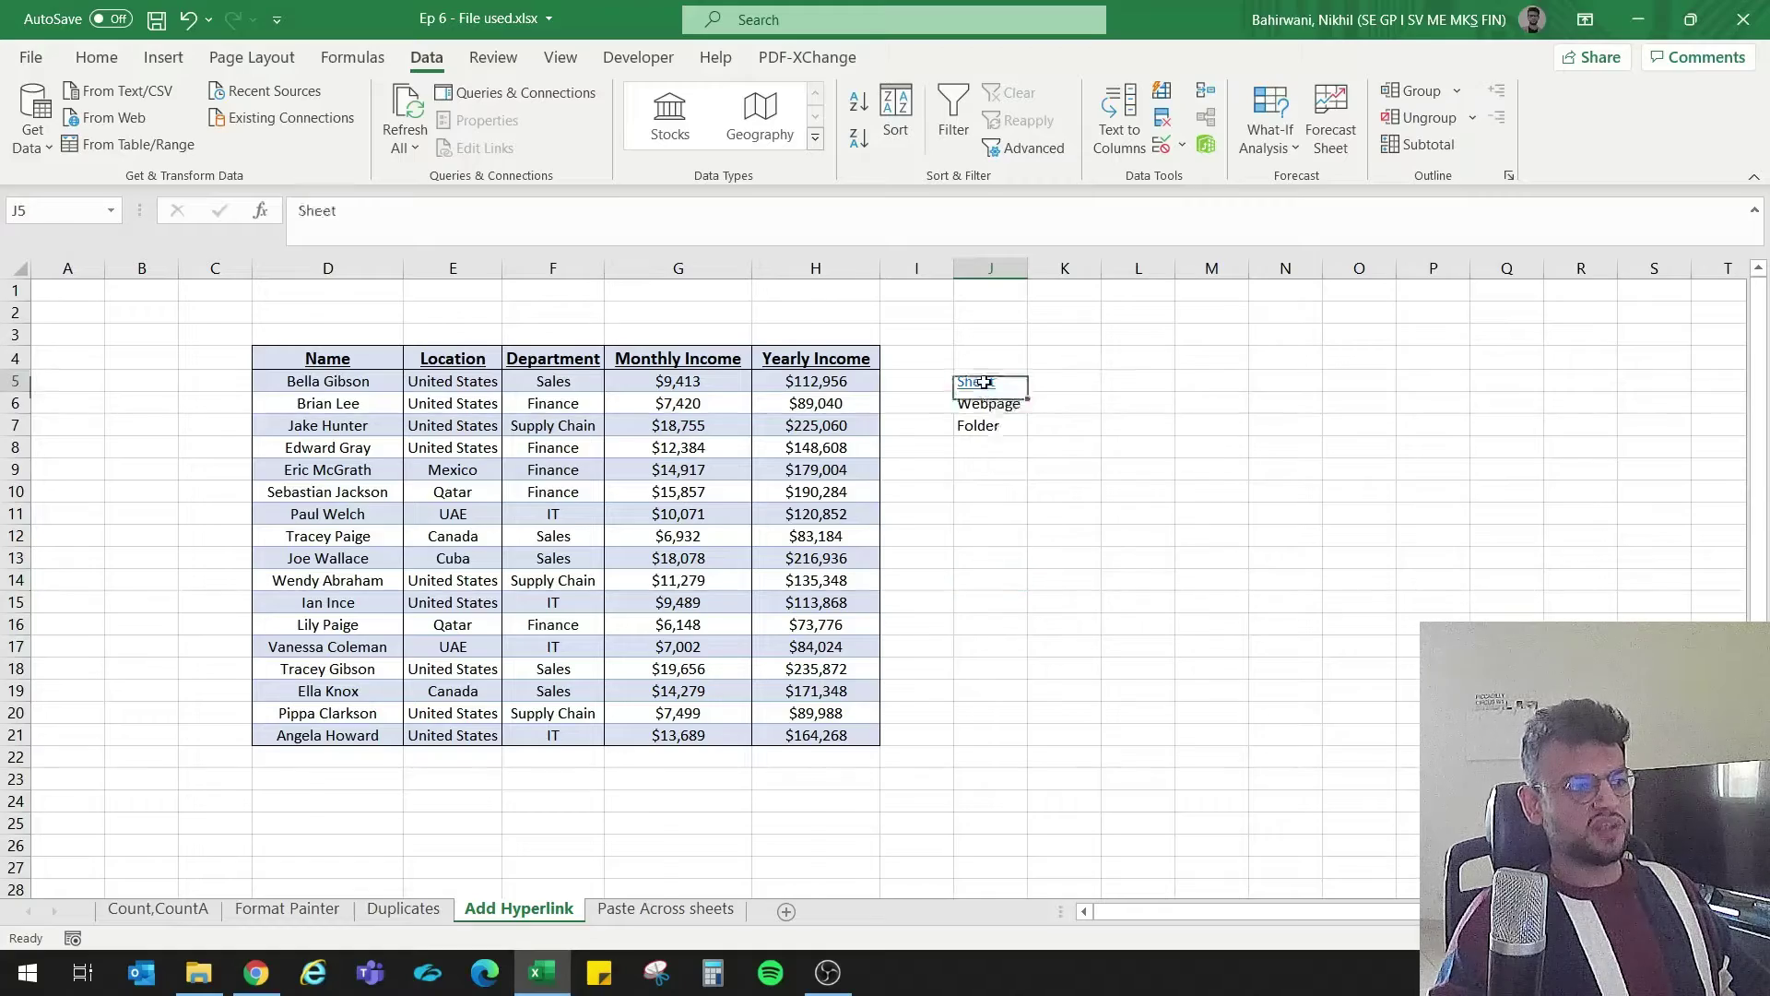
click(992, 393)
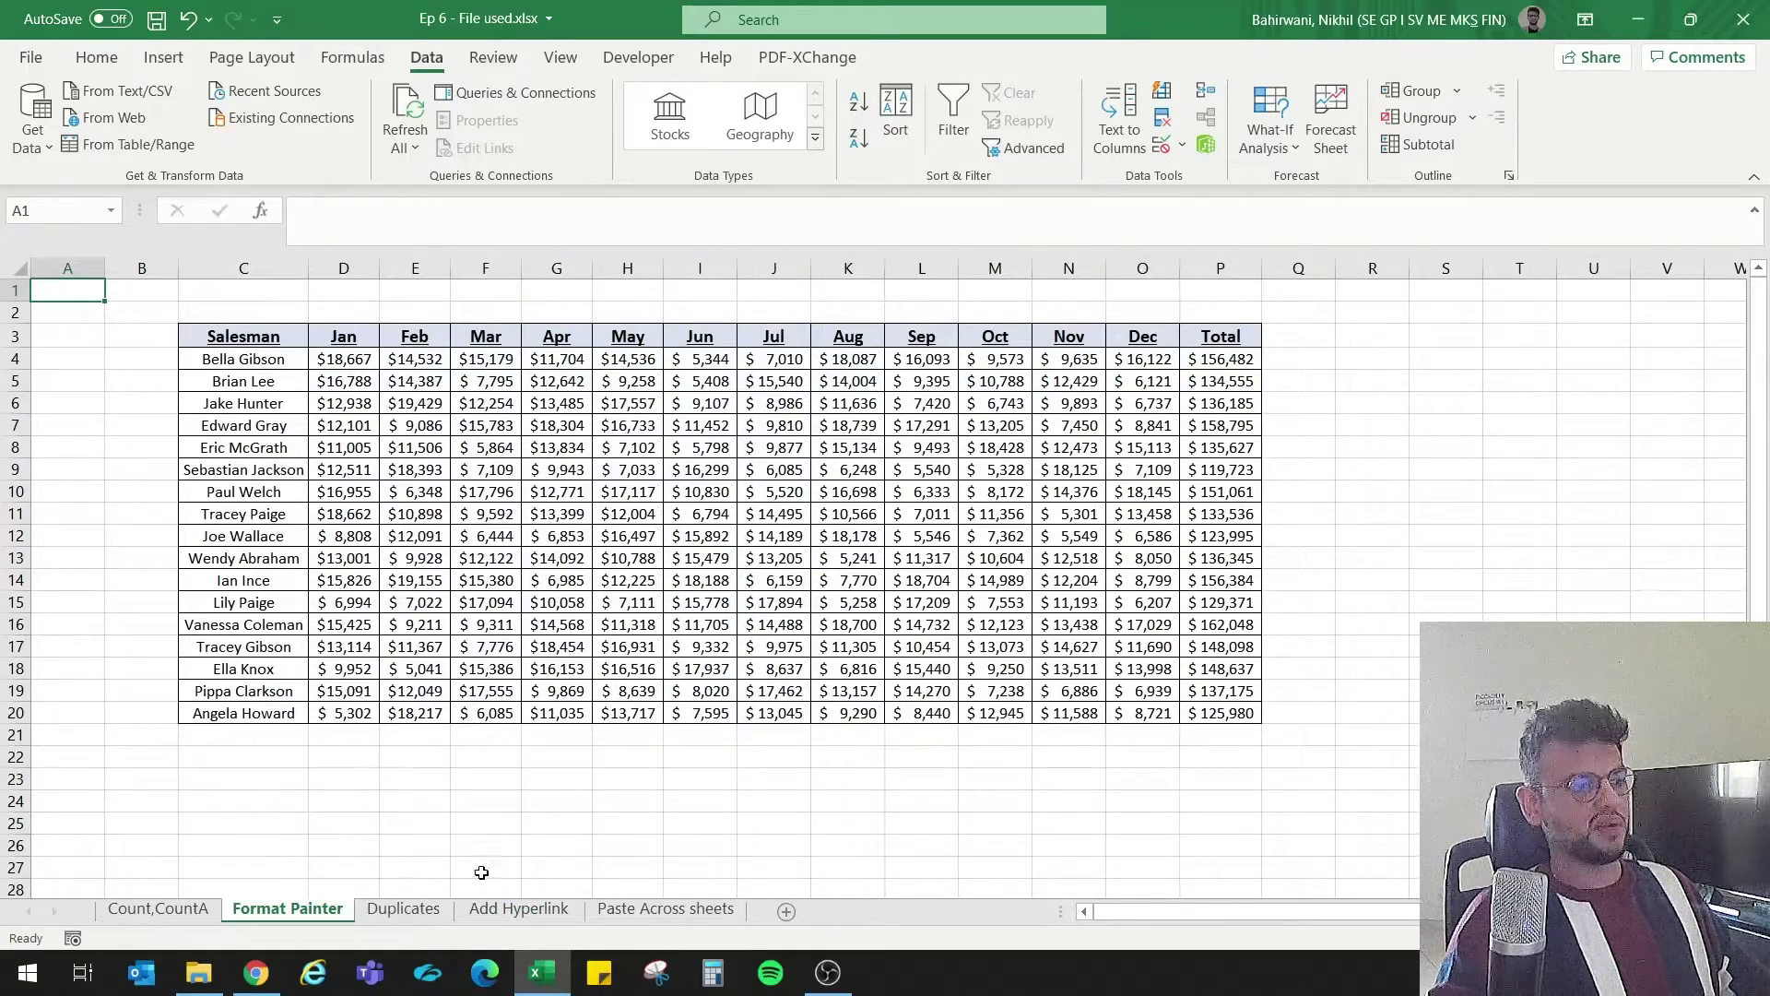
click(521, 911)
Step: Open the hyperlink in J5 for editing, review its cell reference and target sheet, and accept the settings
right_click(1000, 385)
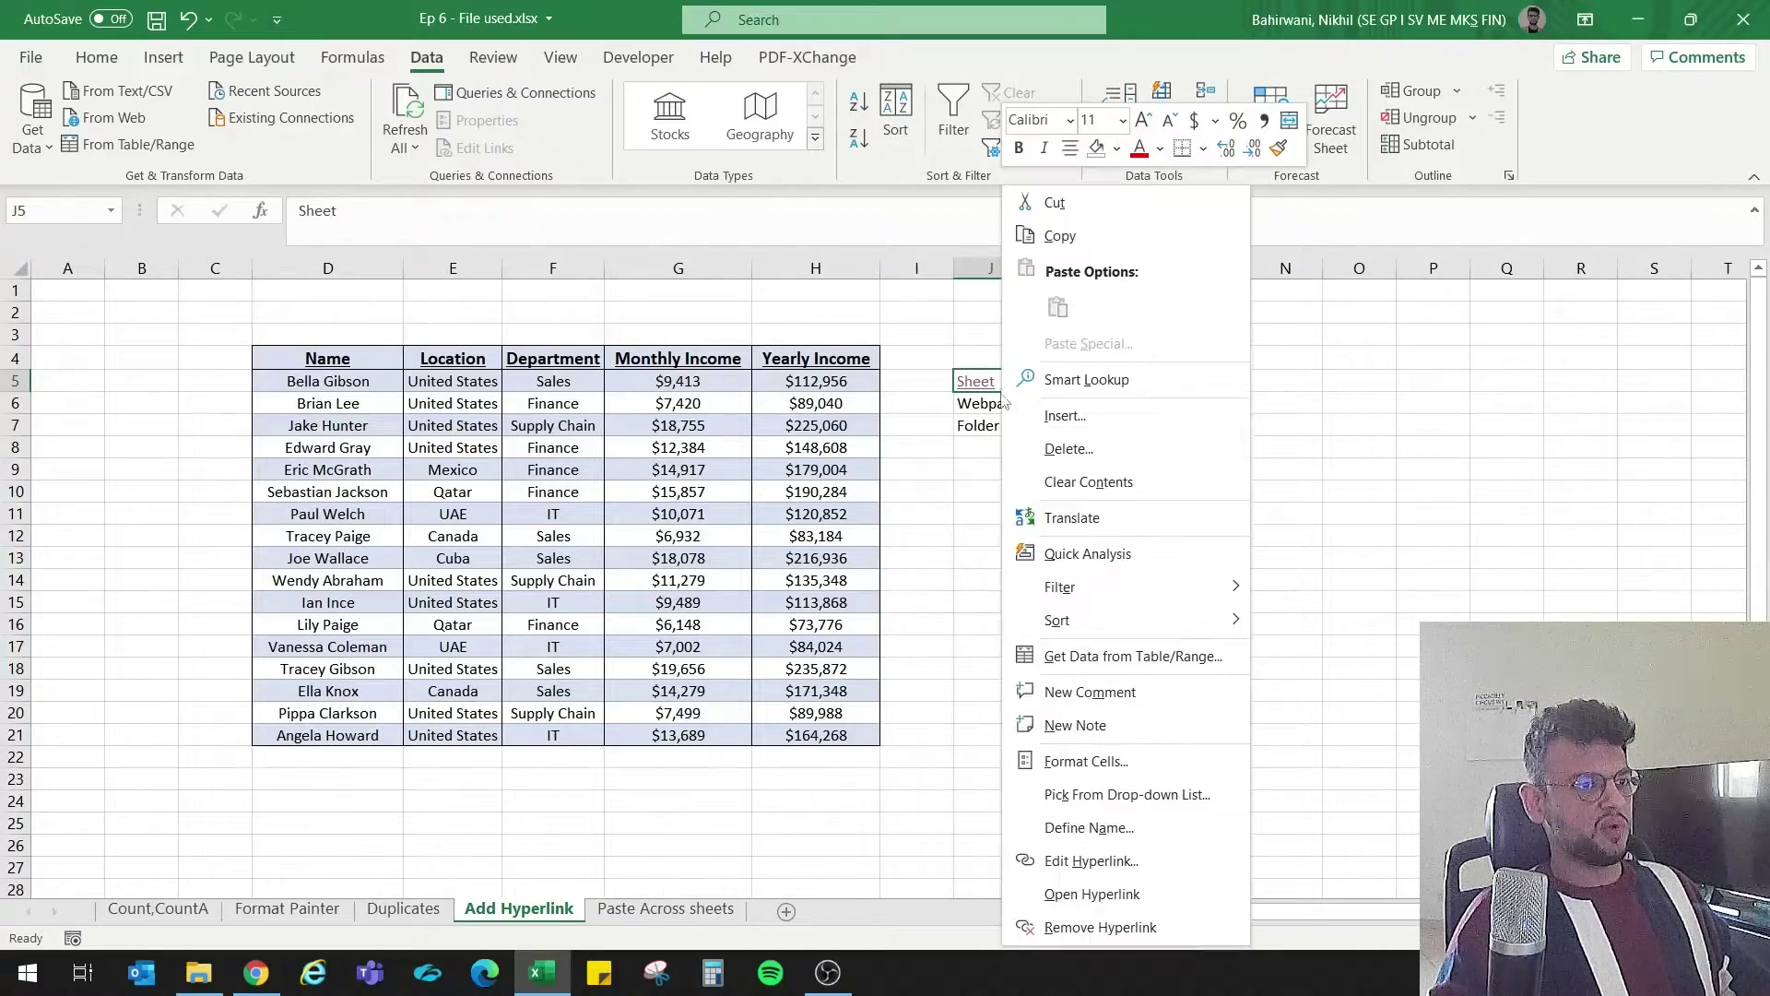
click(1088, 859)
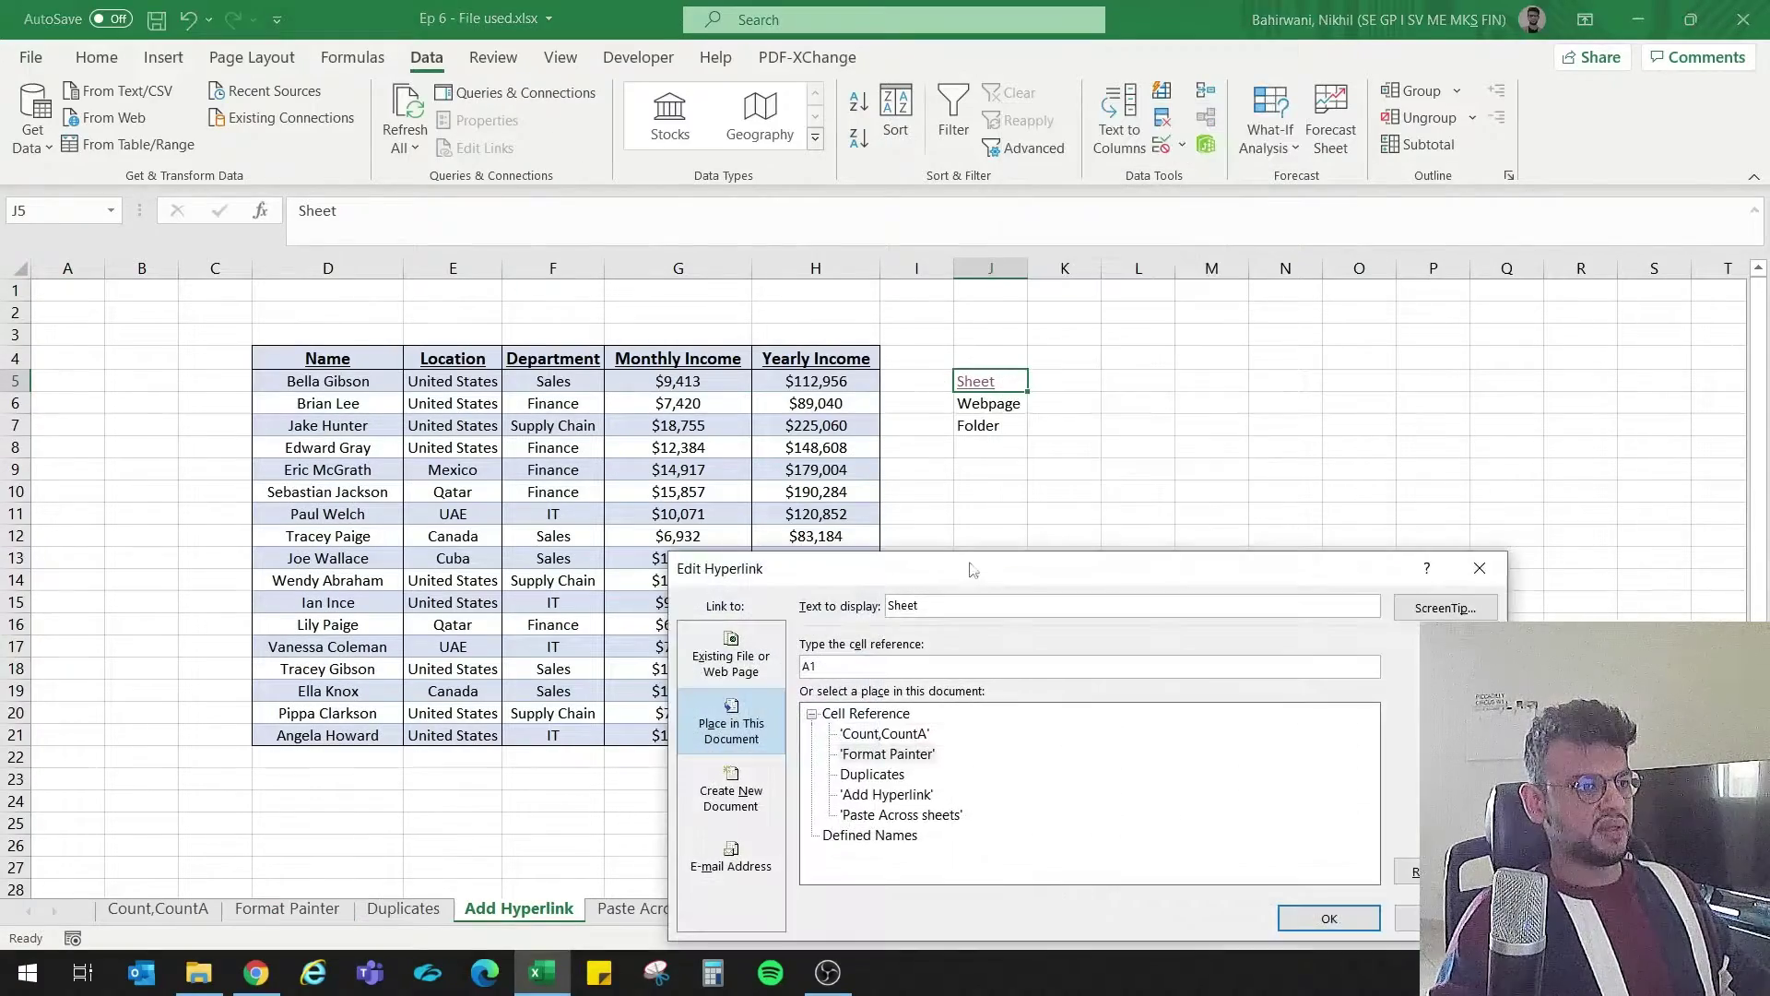
drag(926, 578, 924, 374)
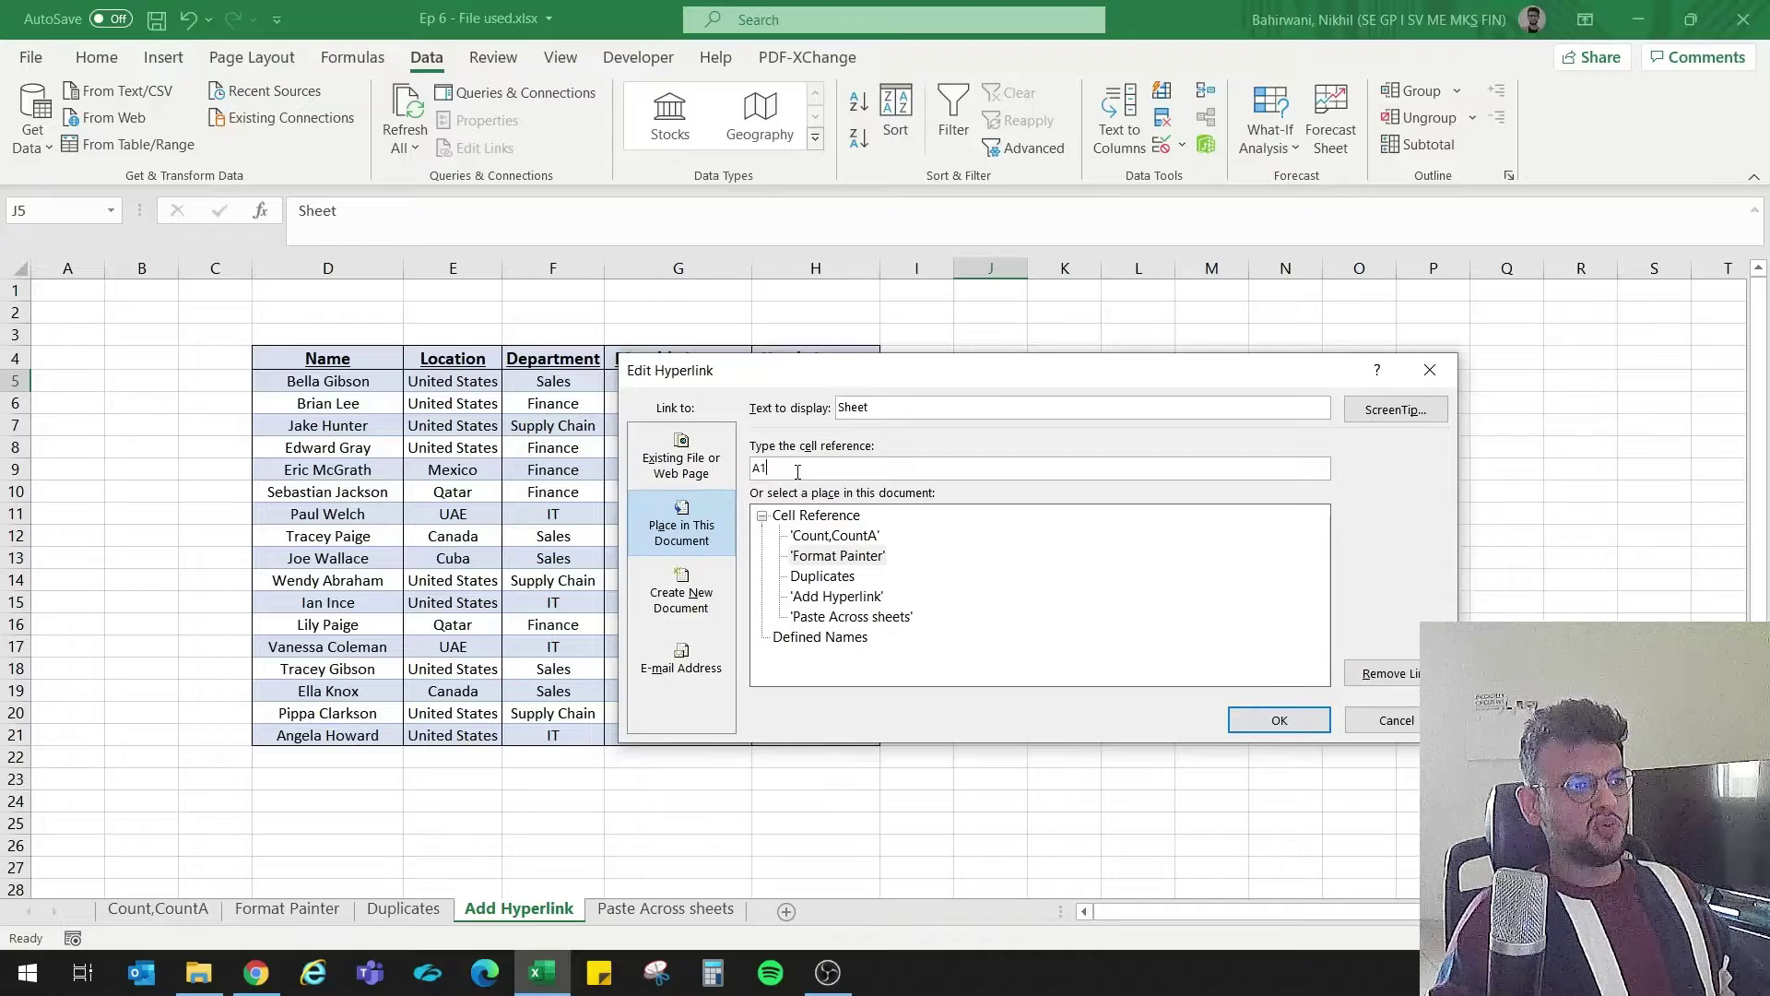
click(1279, 720)
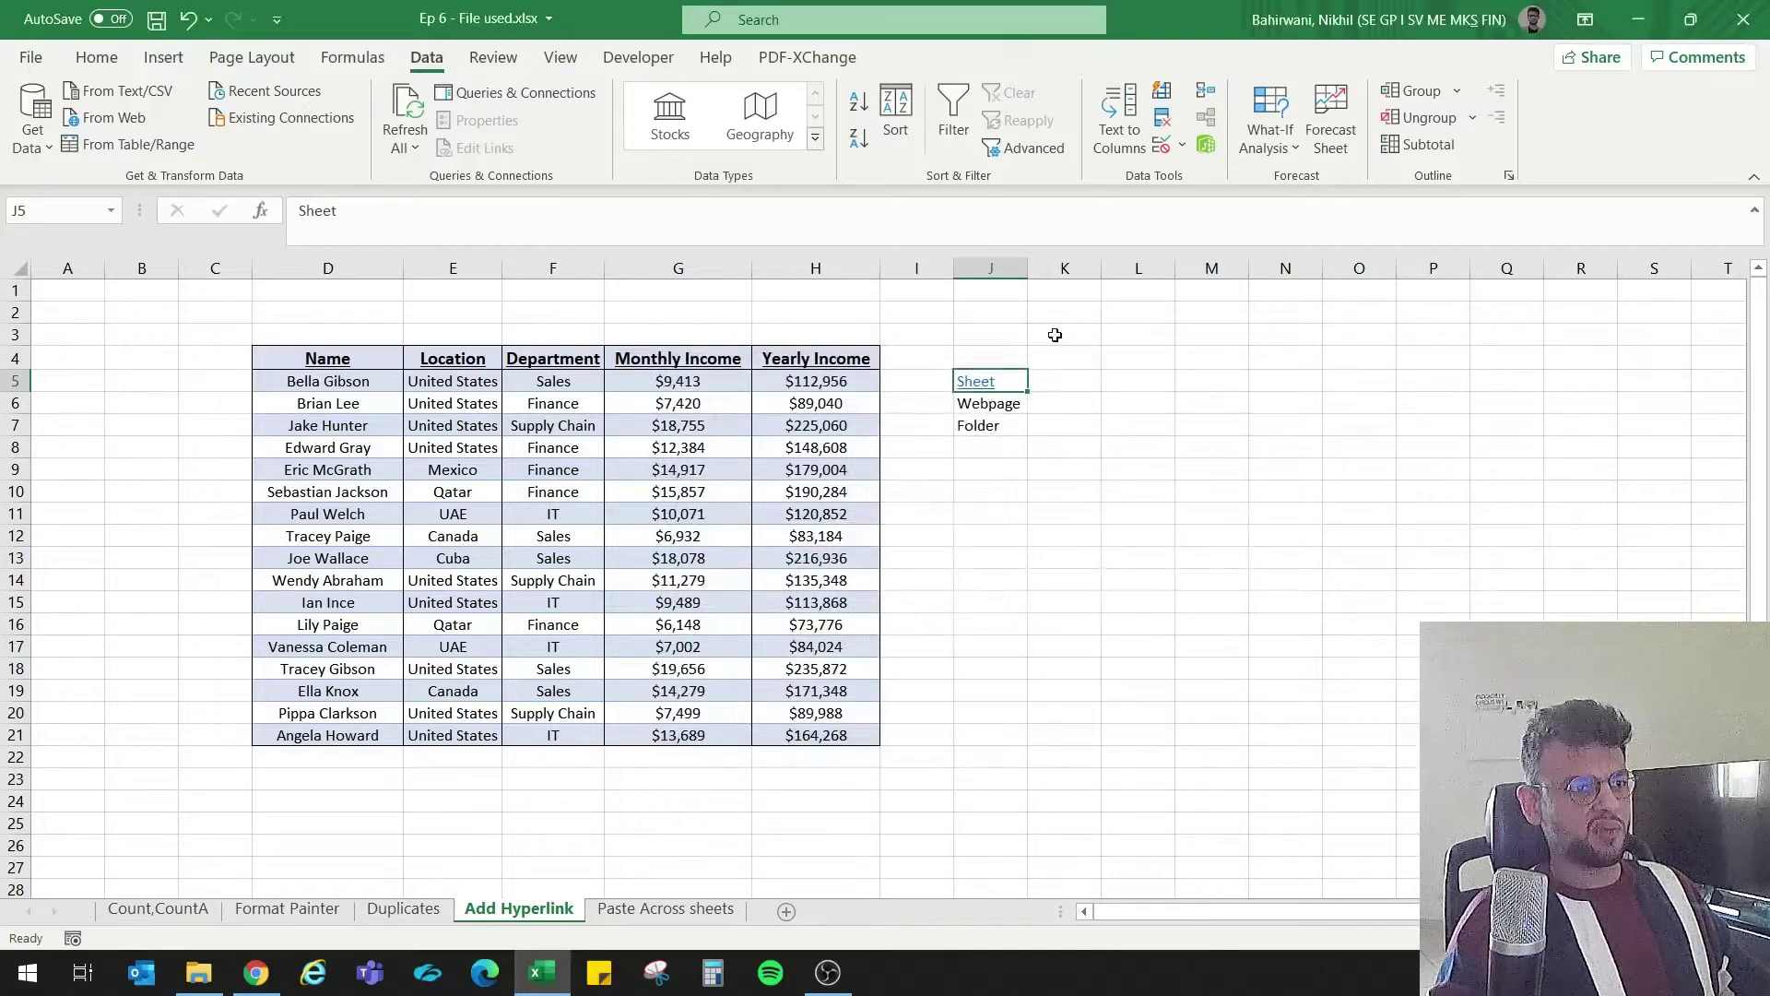
Step: Follow the Sheet hyperlink in J5 again, and return to the Add Hyperlink sheet
click(963, 381)
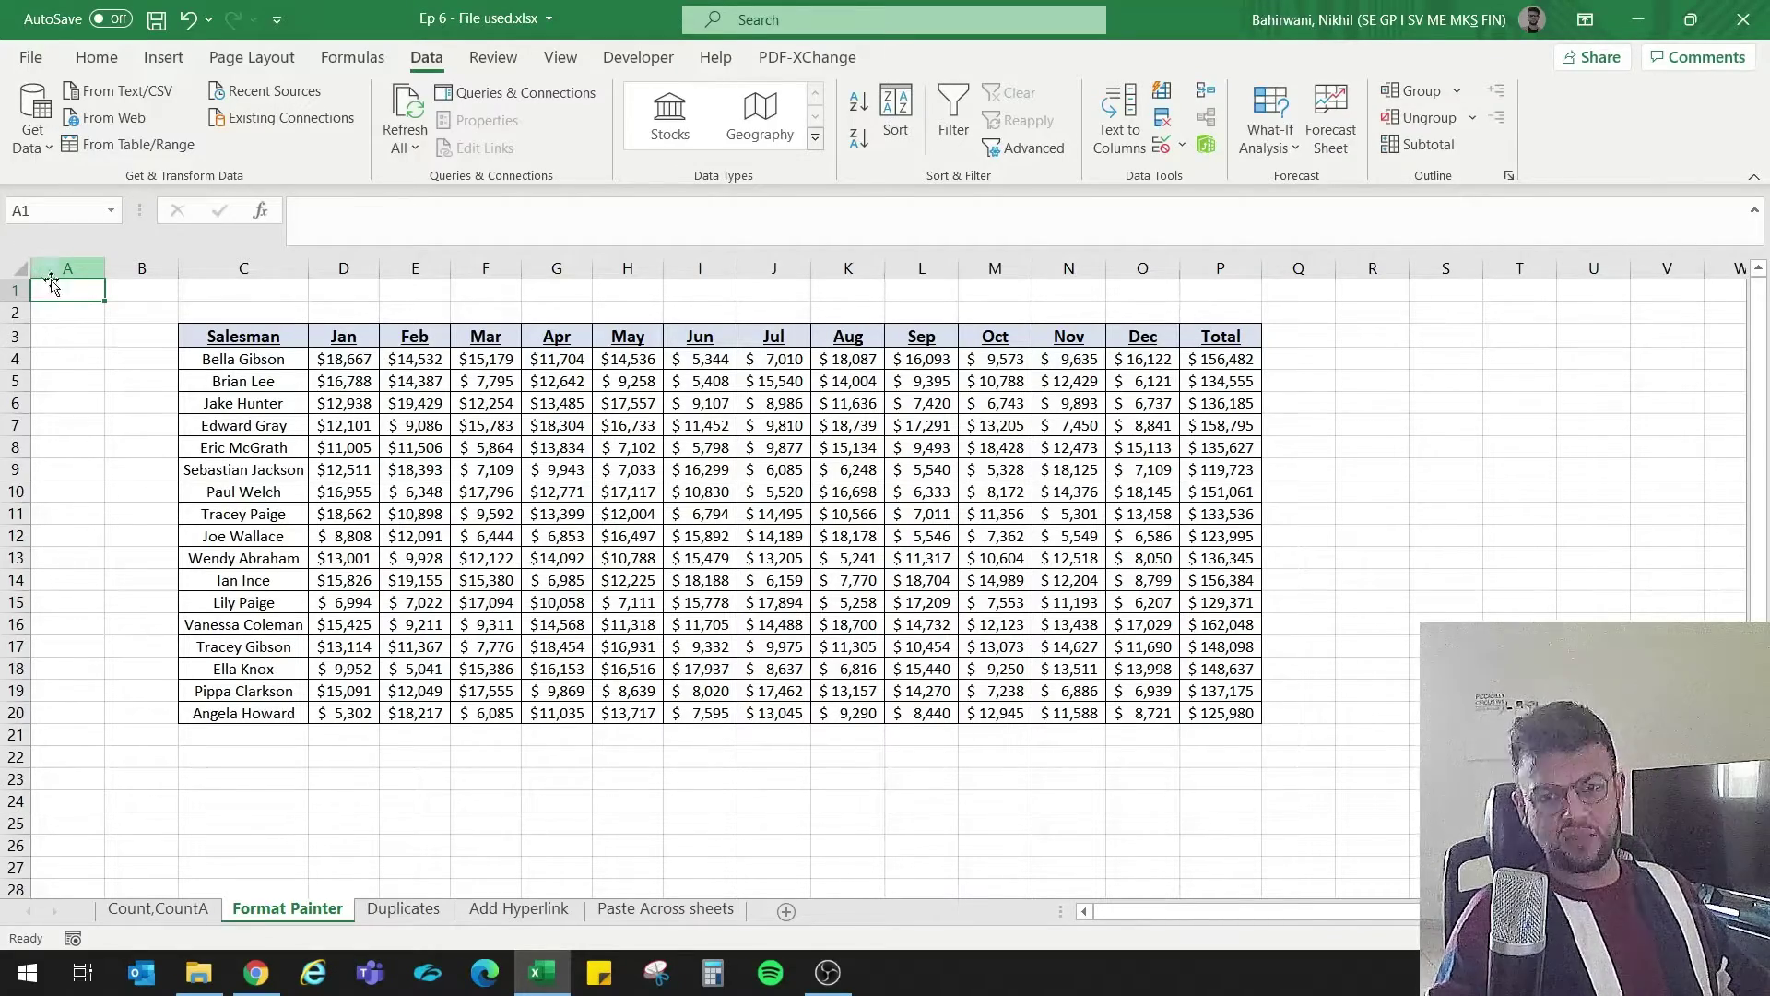
click(693, 913)
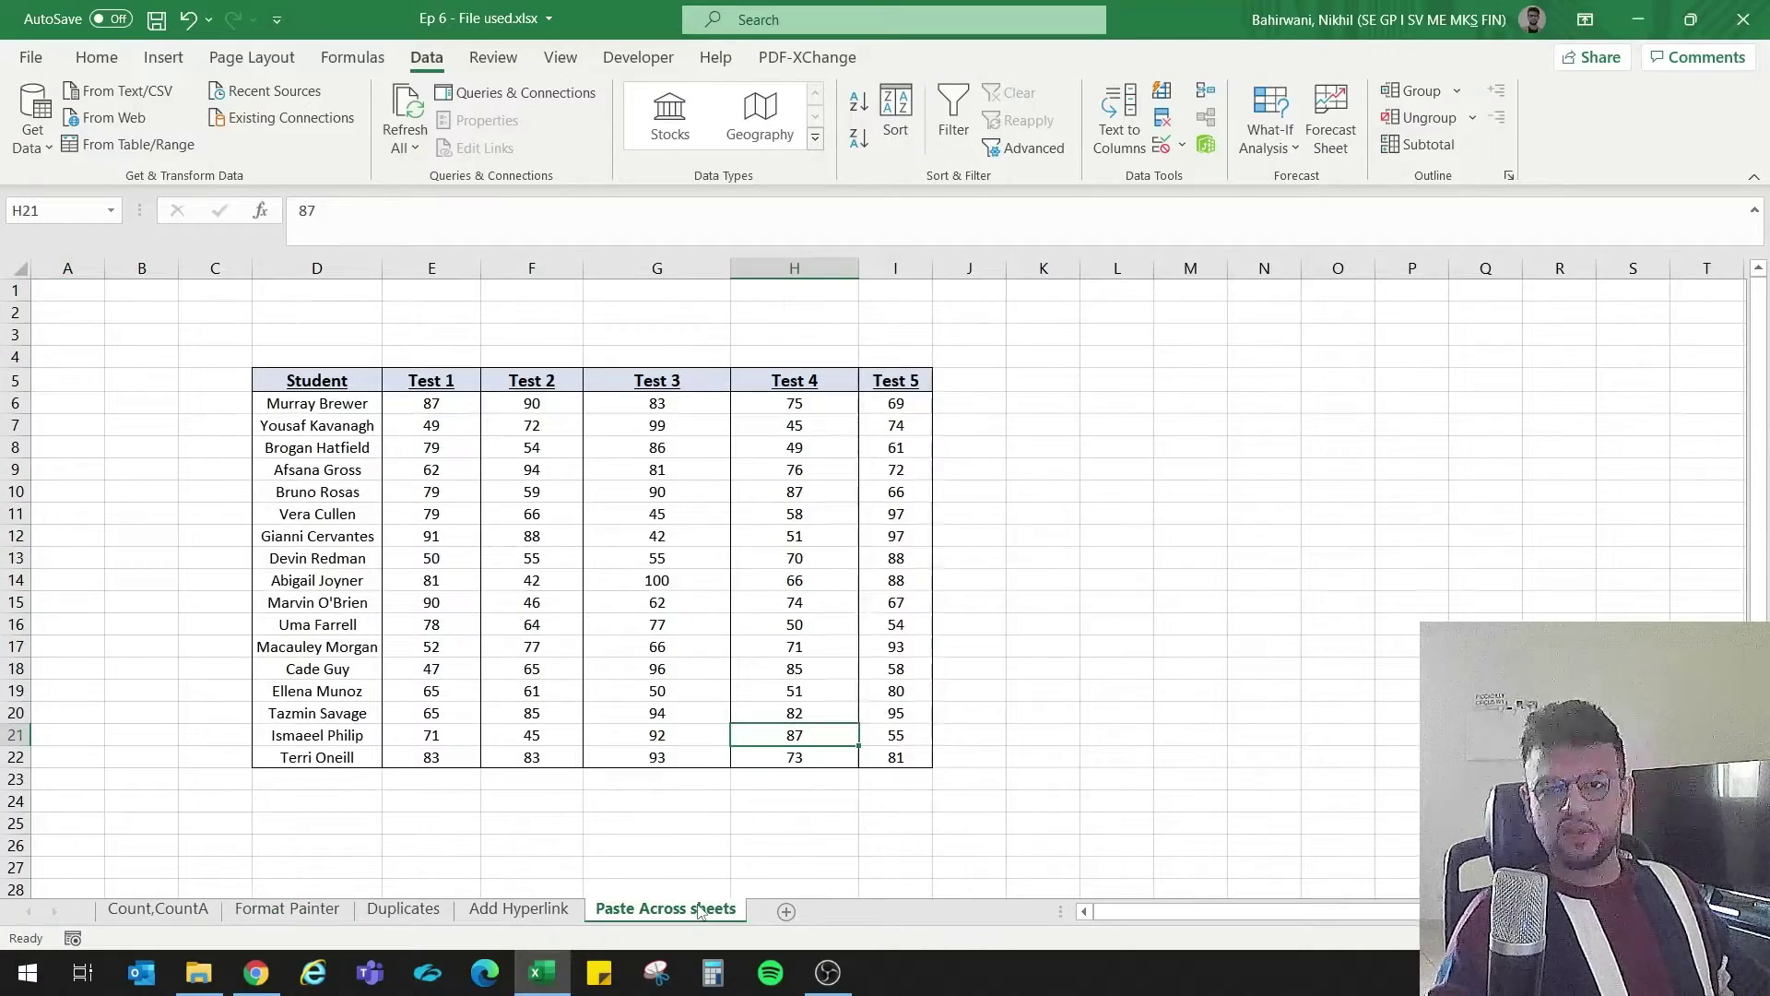
click(518, 909)
Step: Switch to Chrome, copy the web address of the Excel in Excel YouTube channel, and return to the workbook in Excel
click(1004, 407)
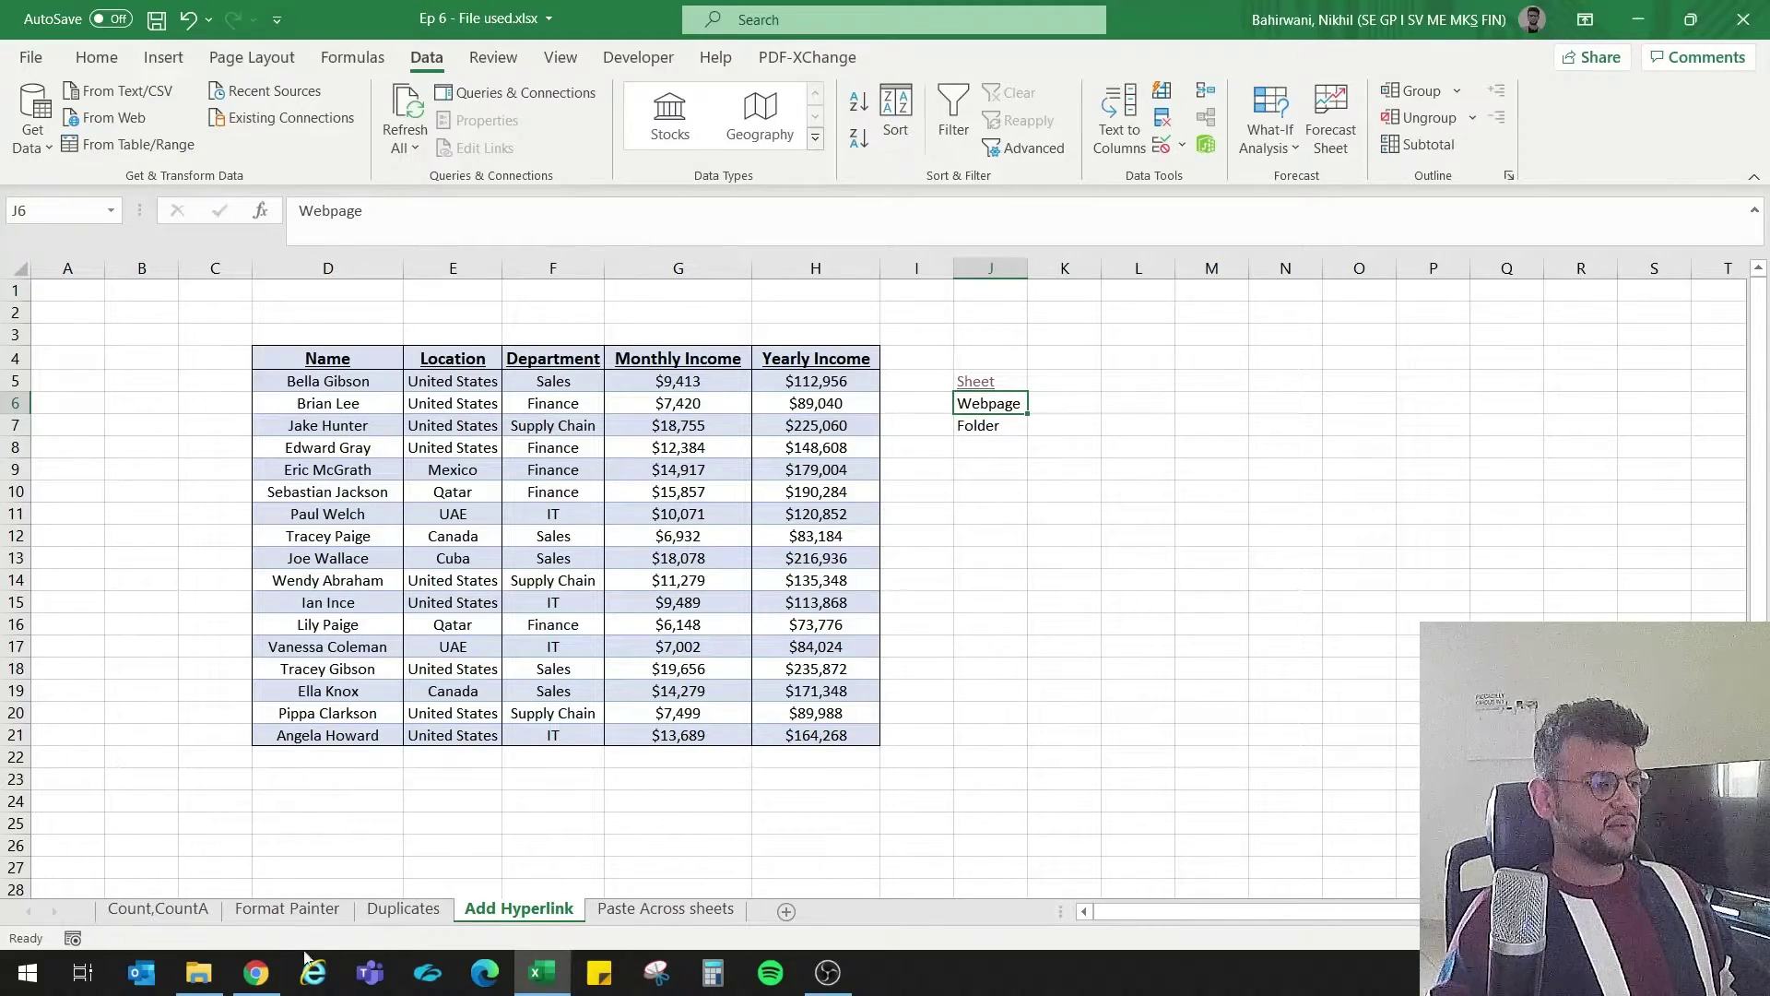
click(256, 973)
click(735, 61)
key(ctrl+c)
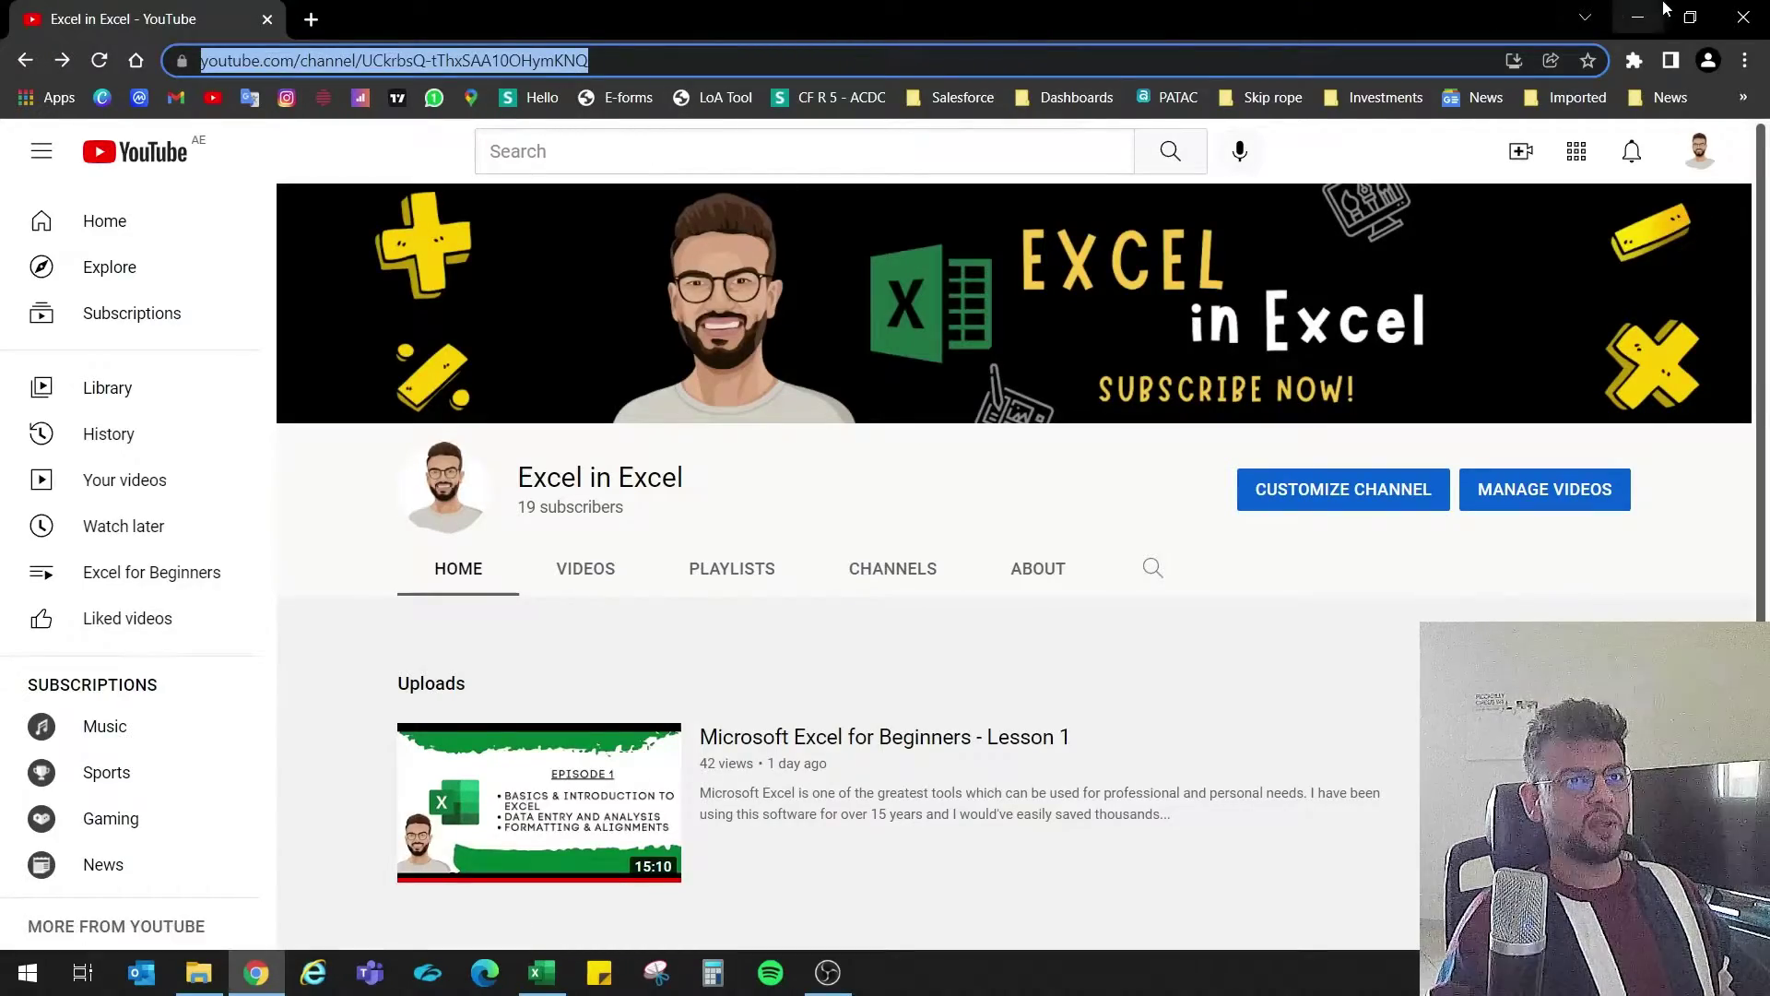
click(1637, 16)
Step: Link the Webpage cell in J6 to the copied YouTube channel address as an existing web page
right_click(982, 406)
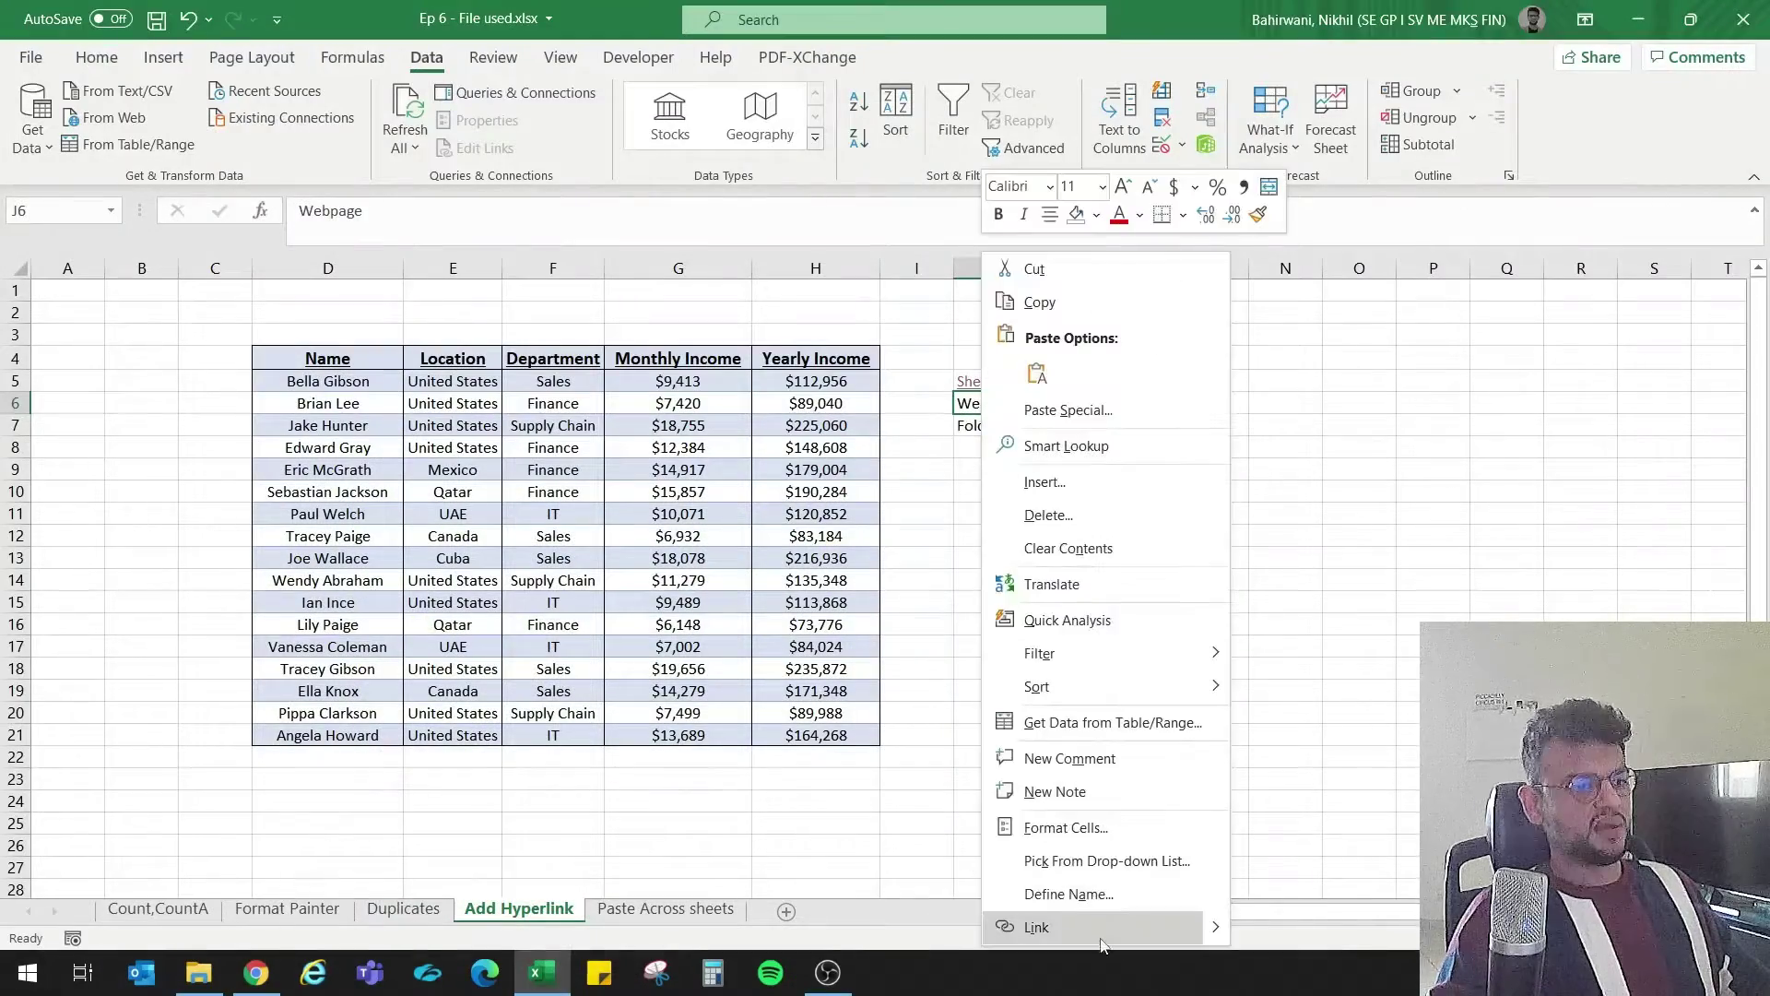
click(1105, 918)
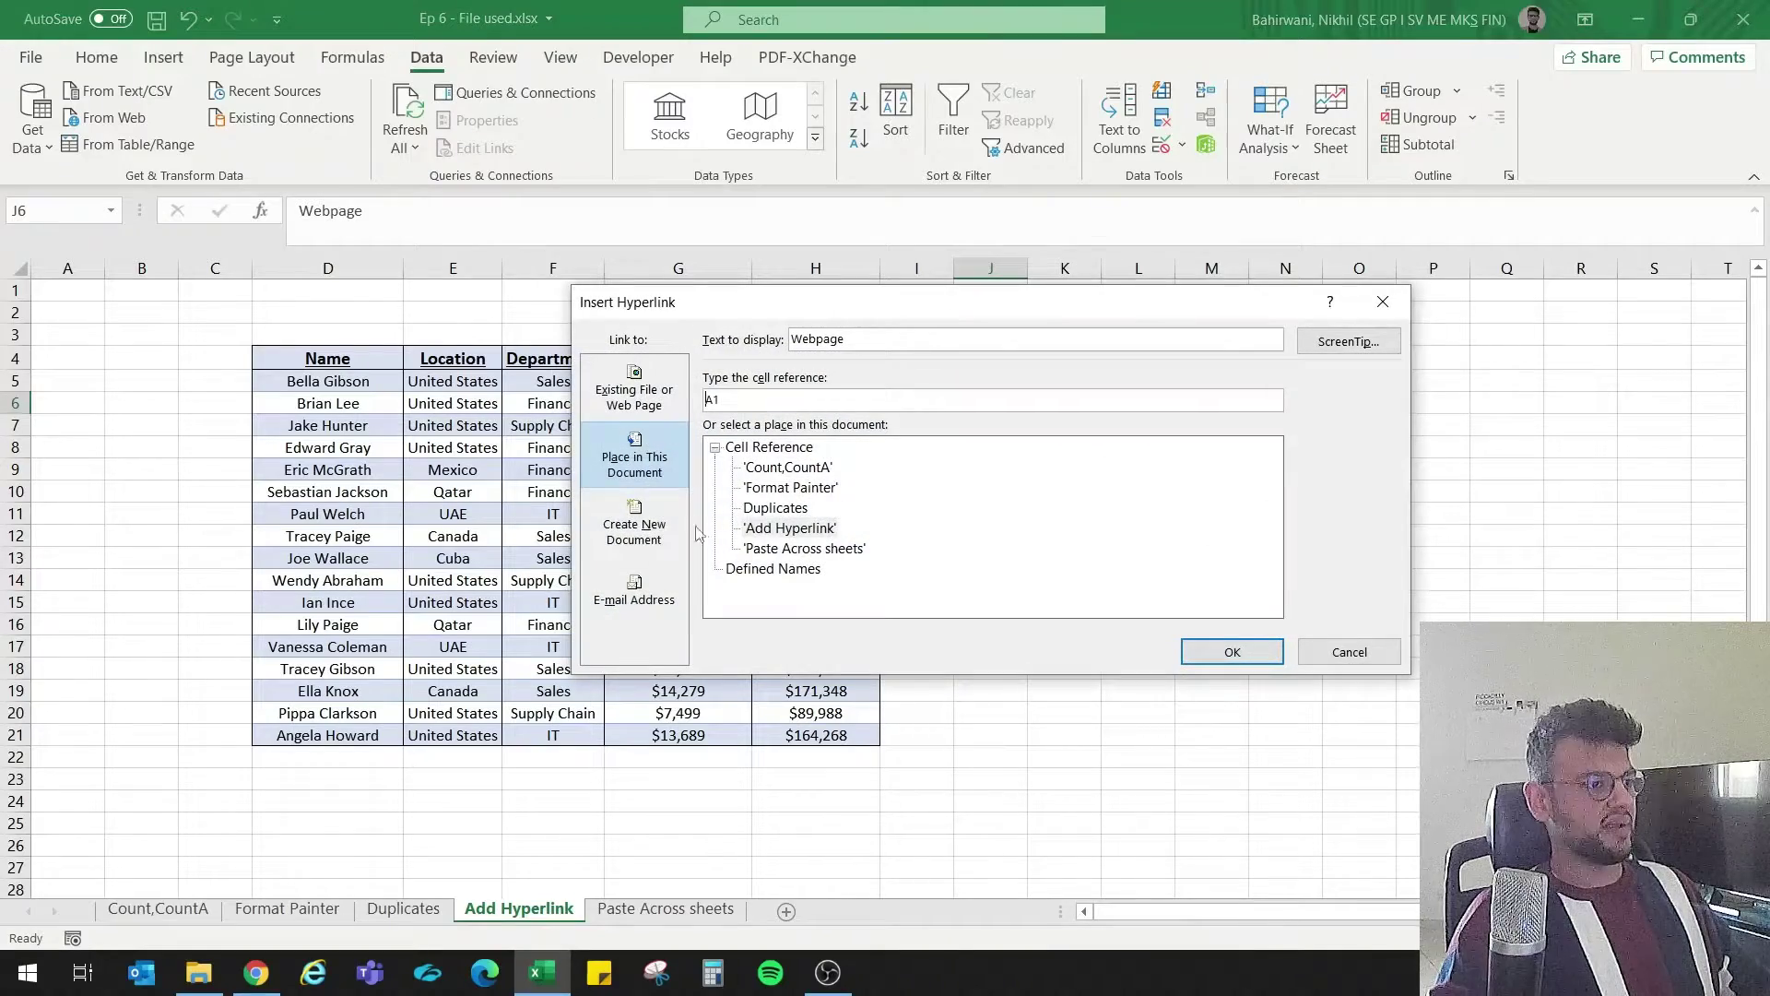
click(634, 524)
click(634, 391)
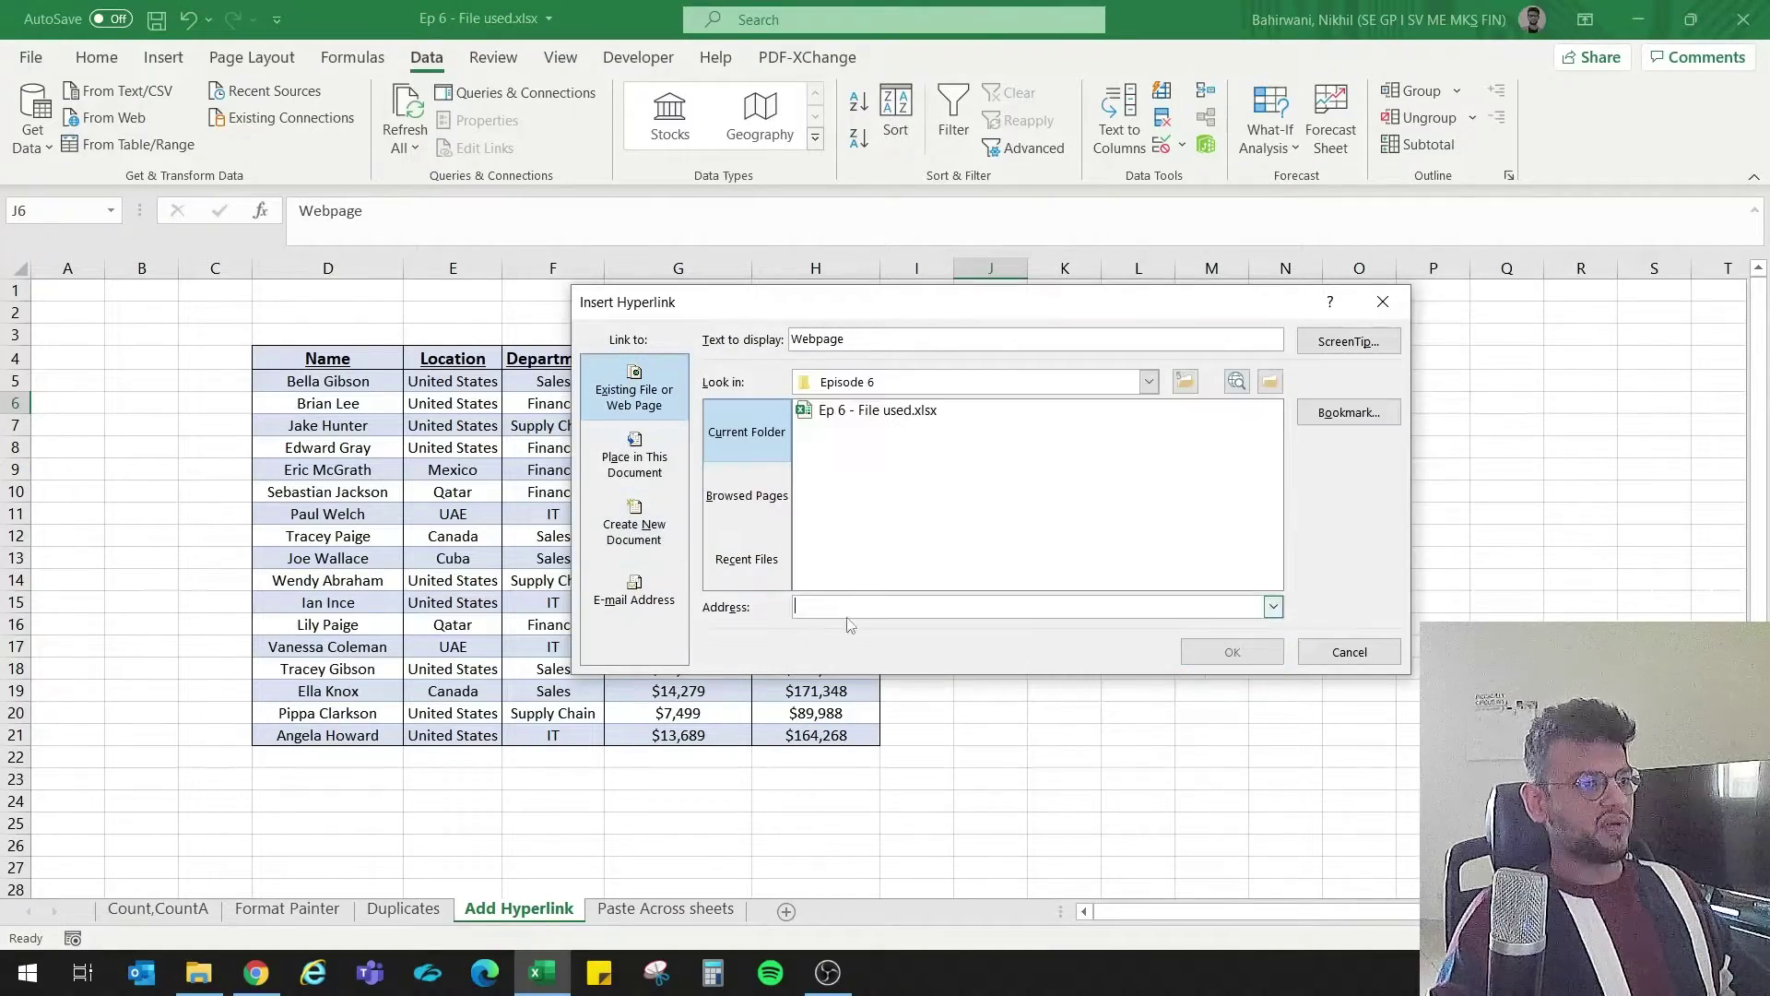
click(873, 611)
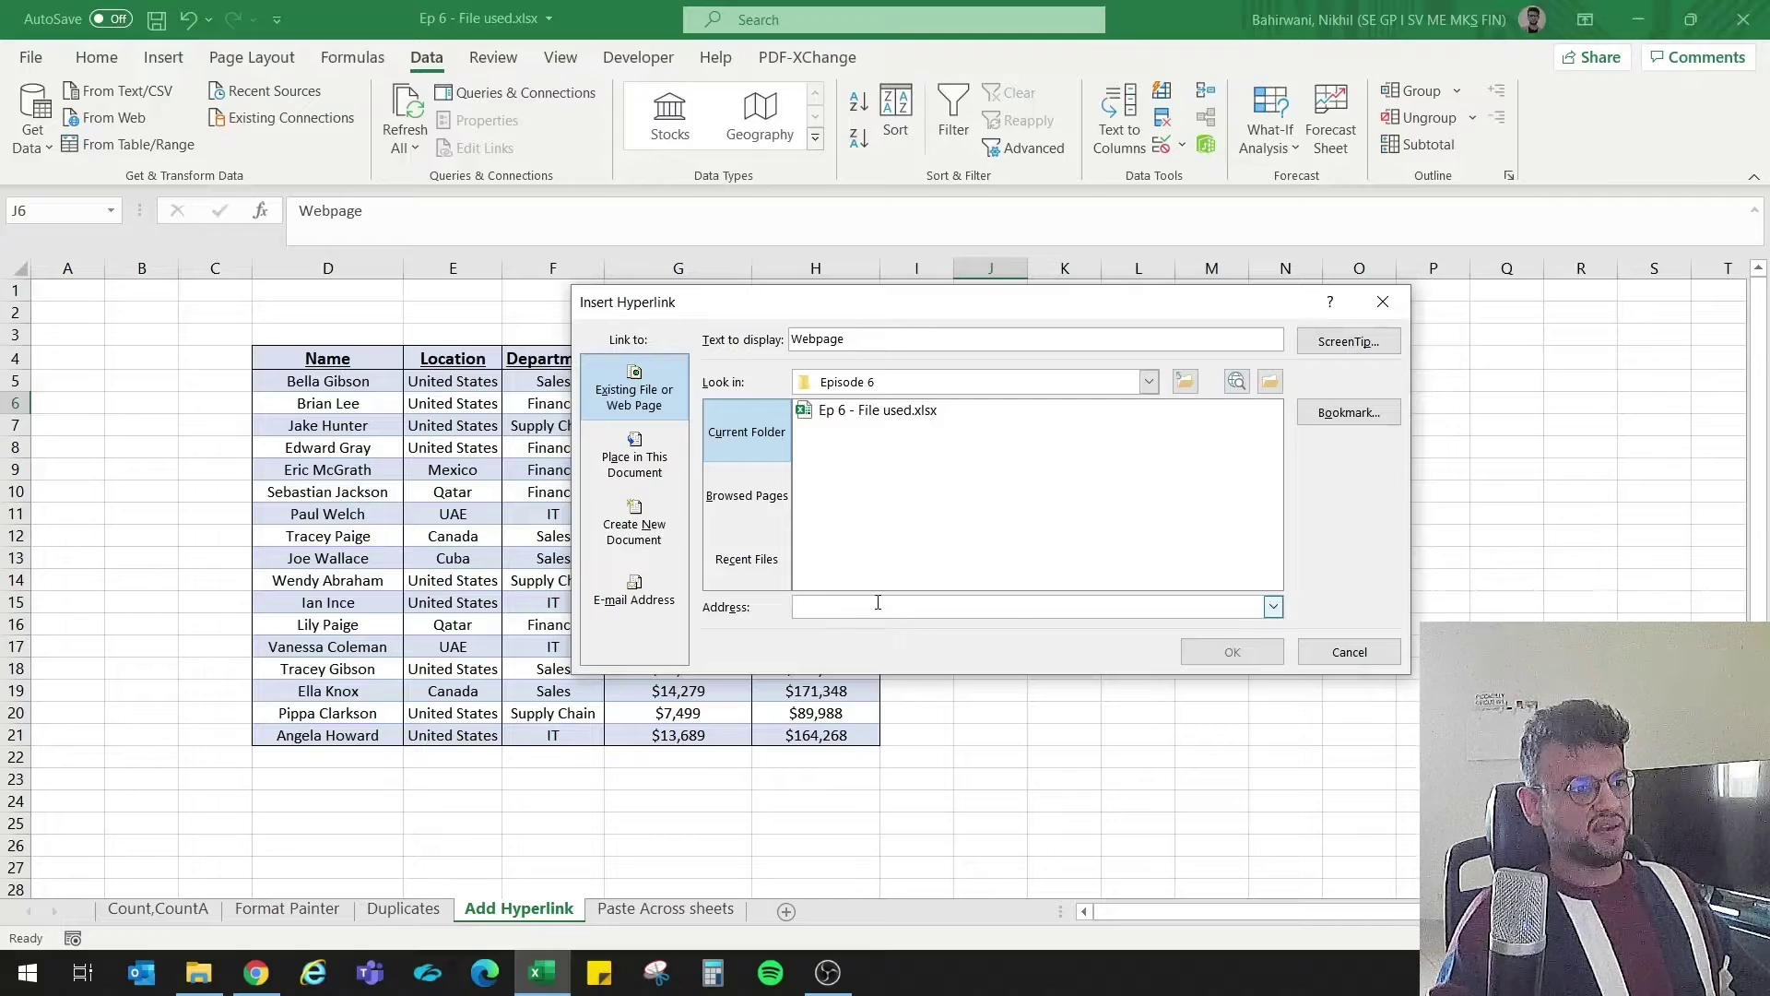
key(ctrl+v)
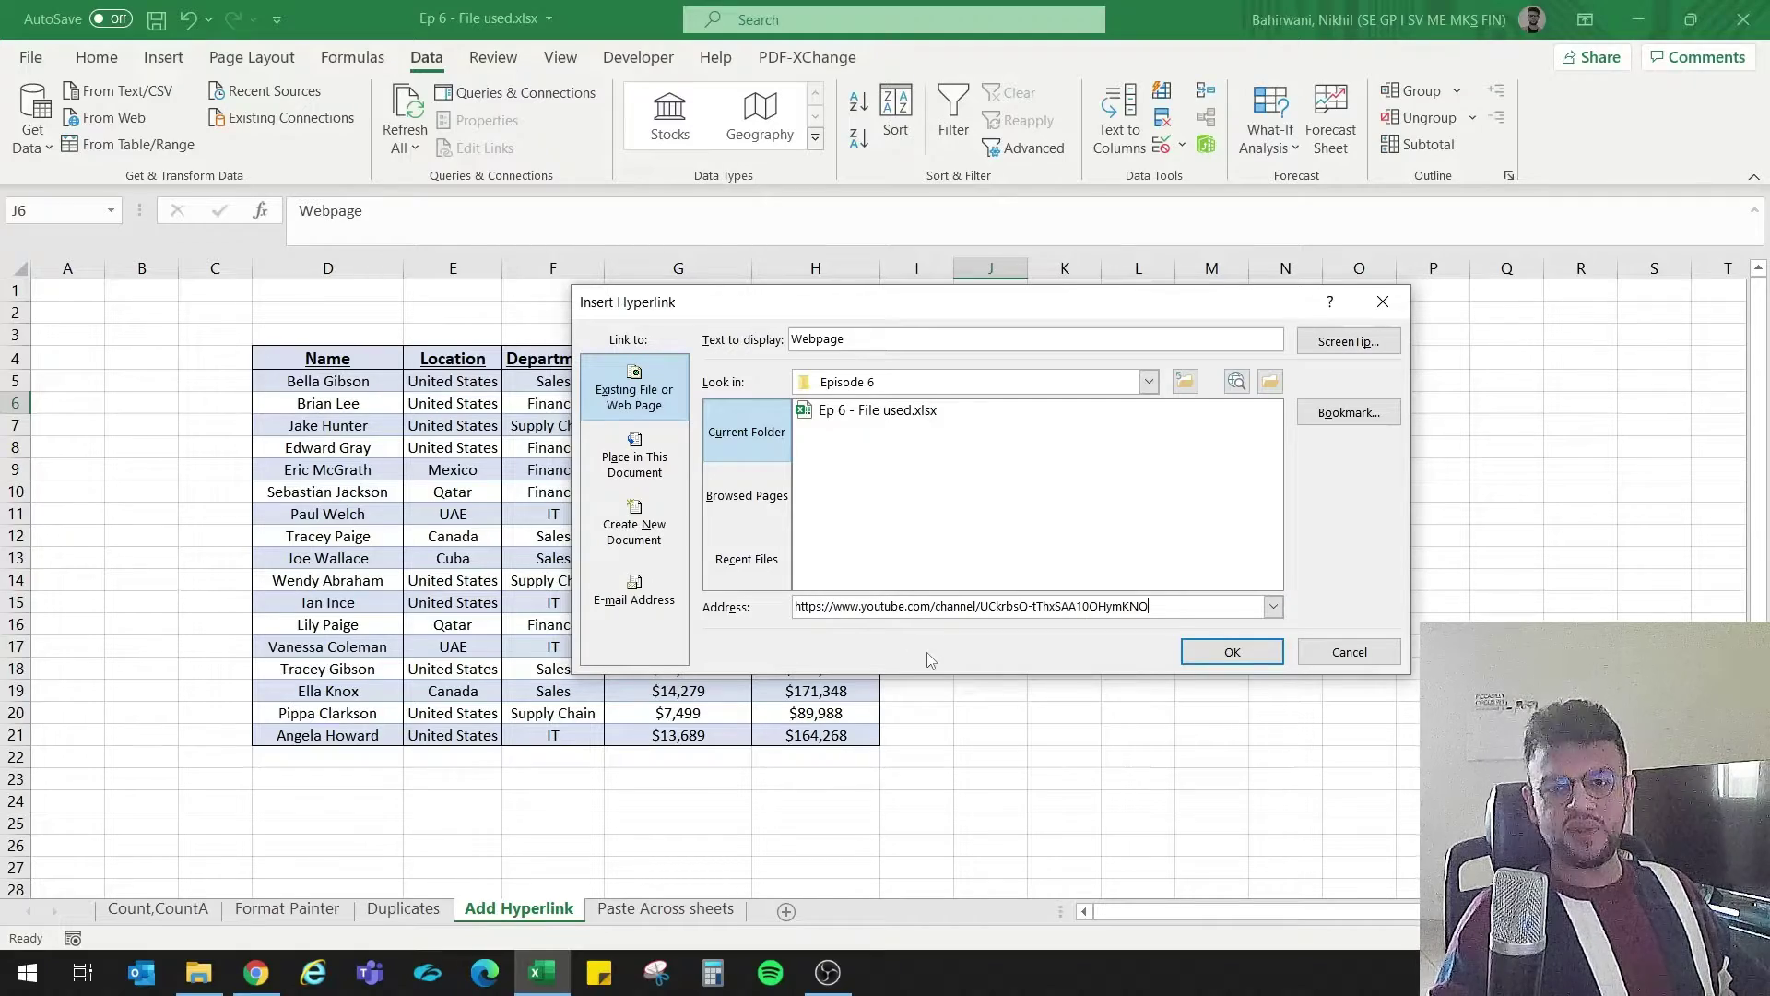
click(1230, 652)
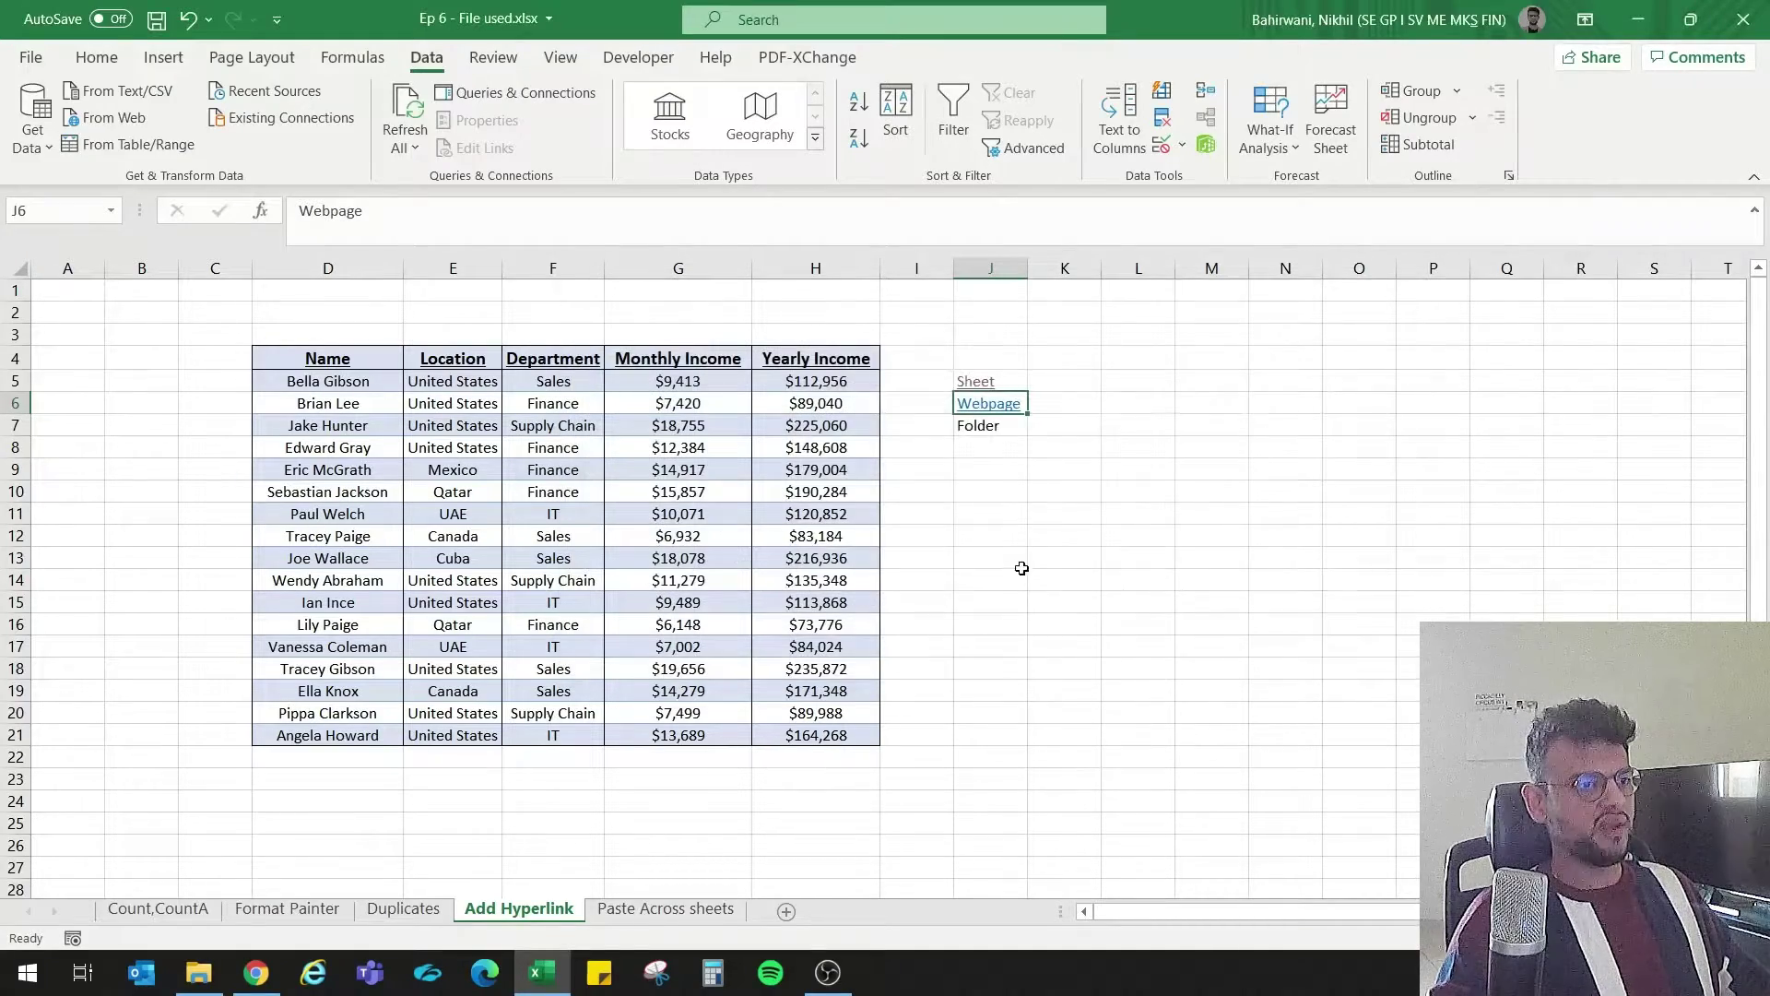
Step: Test the Webpage hyperlink in J6, skipping the link verification, and close the opened page to return to the workbook
click(1017, 565)
click(1003, 402)
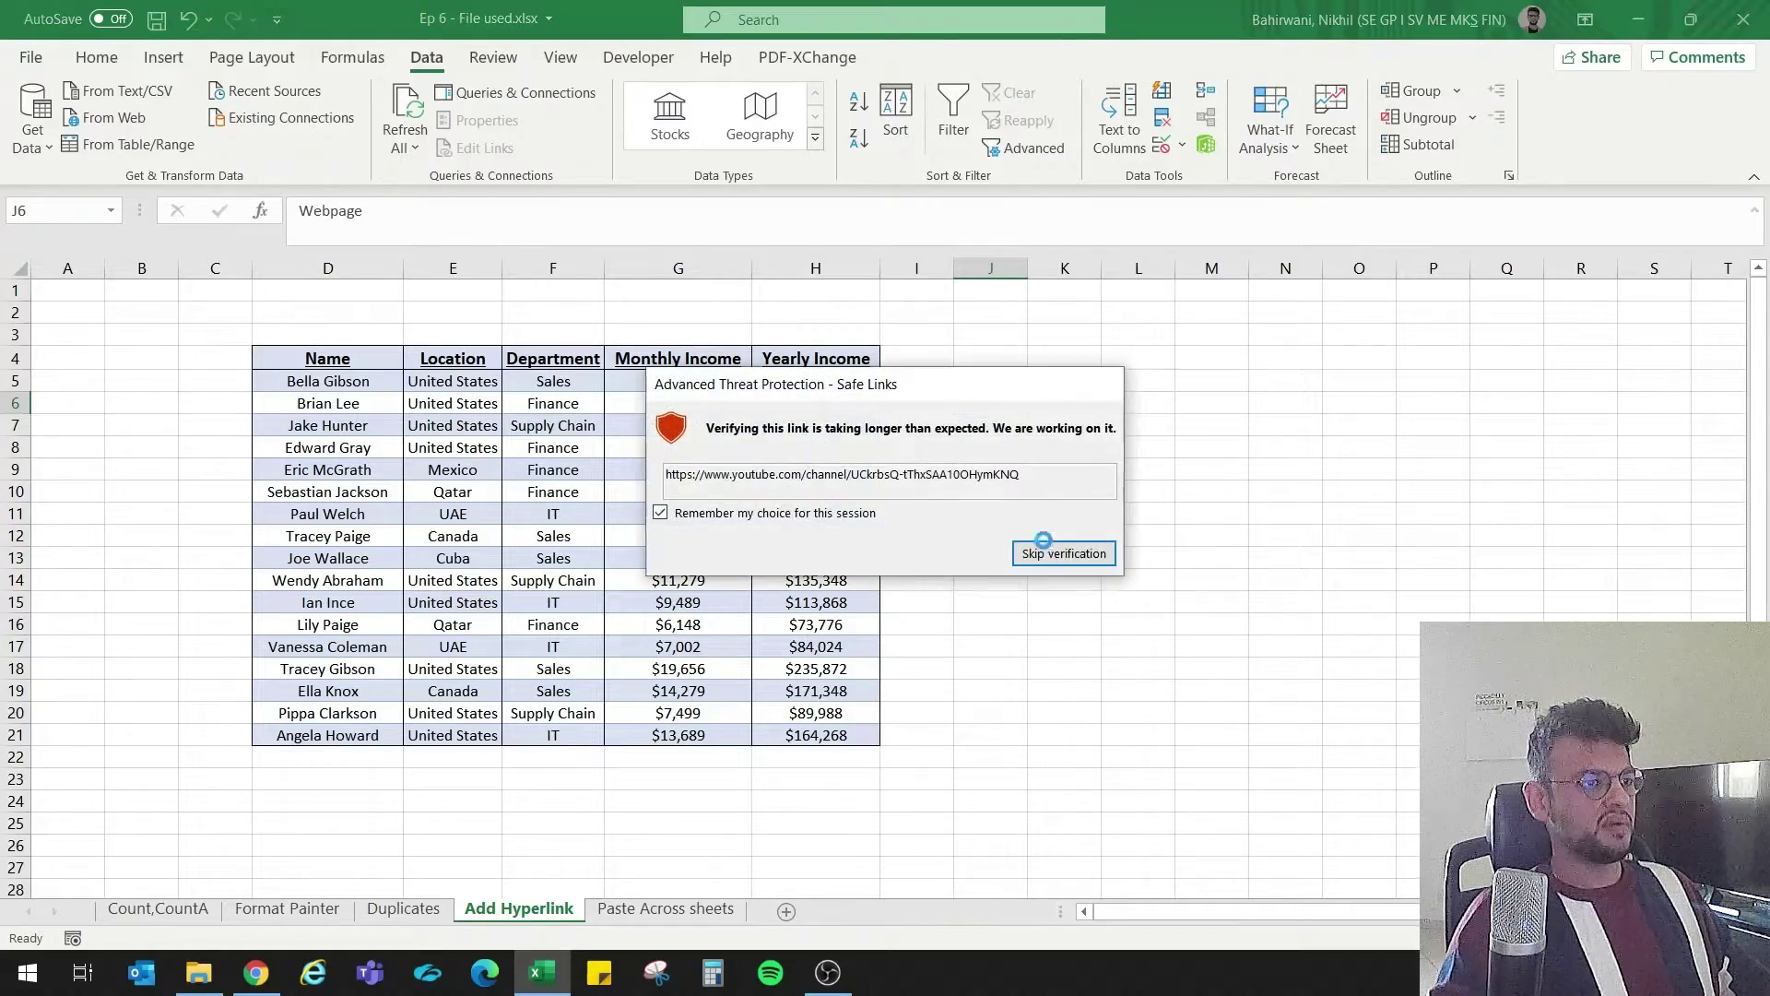
click(1042, 549)
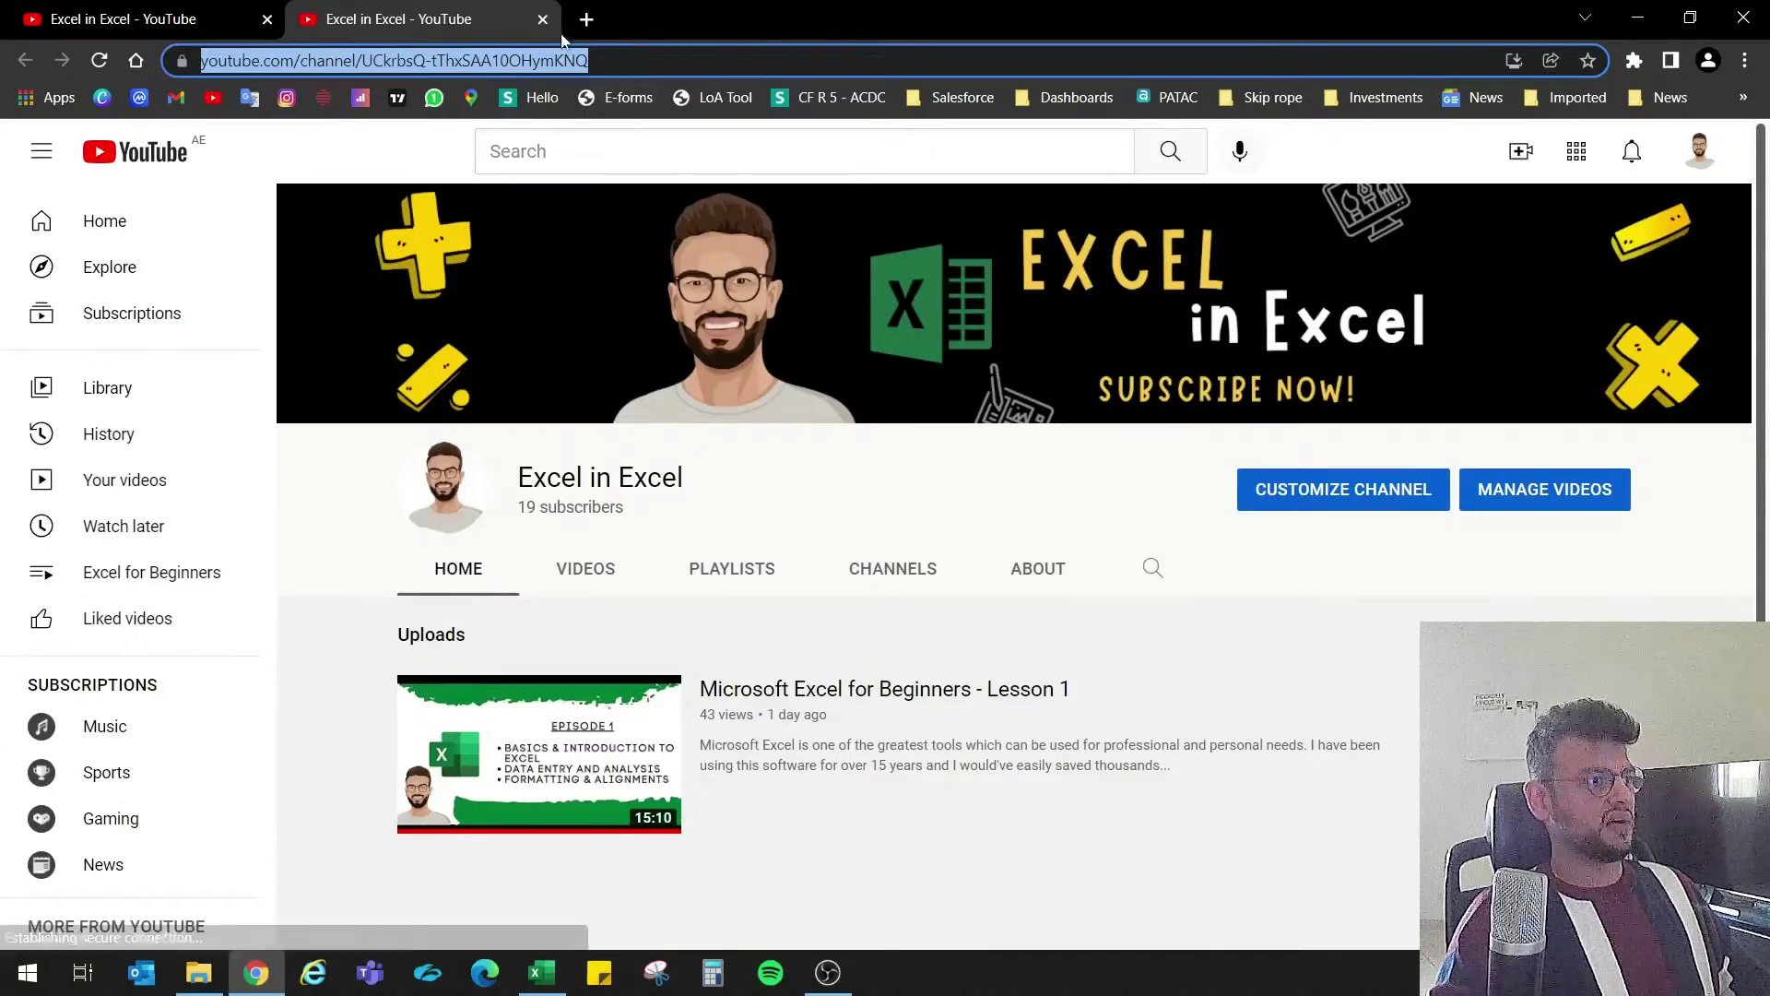
click(543, 19)
click(1638, 17)
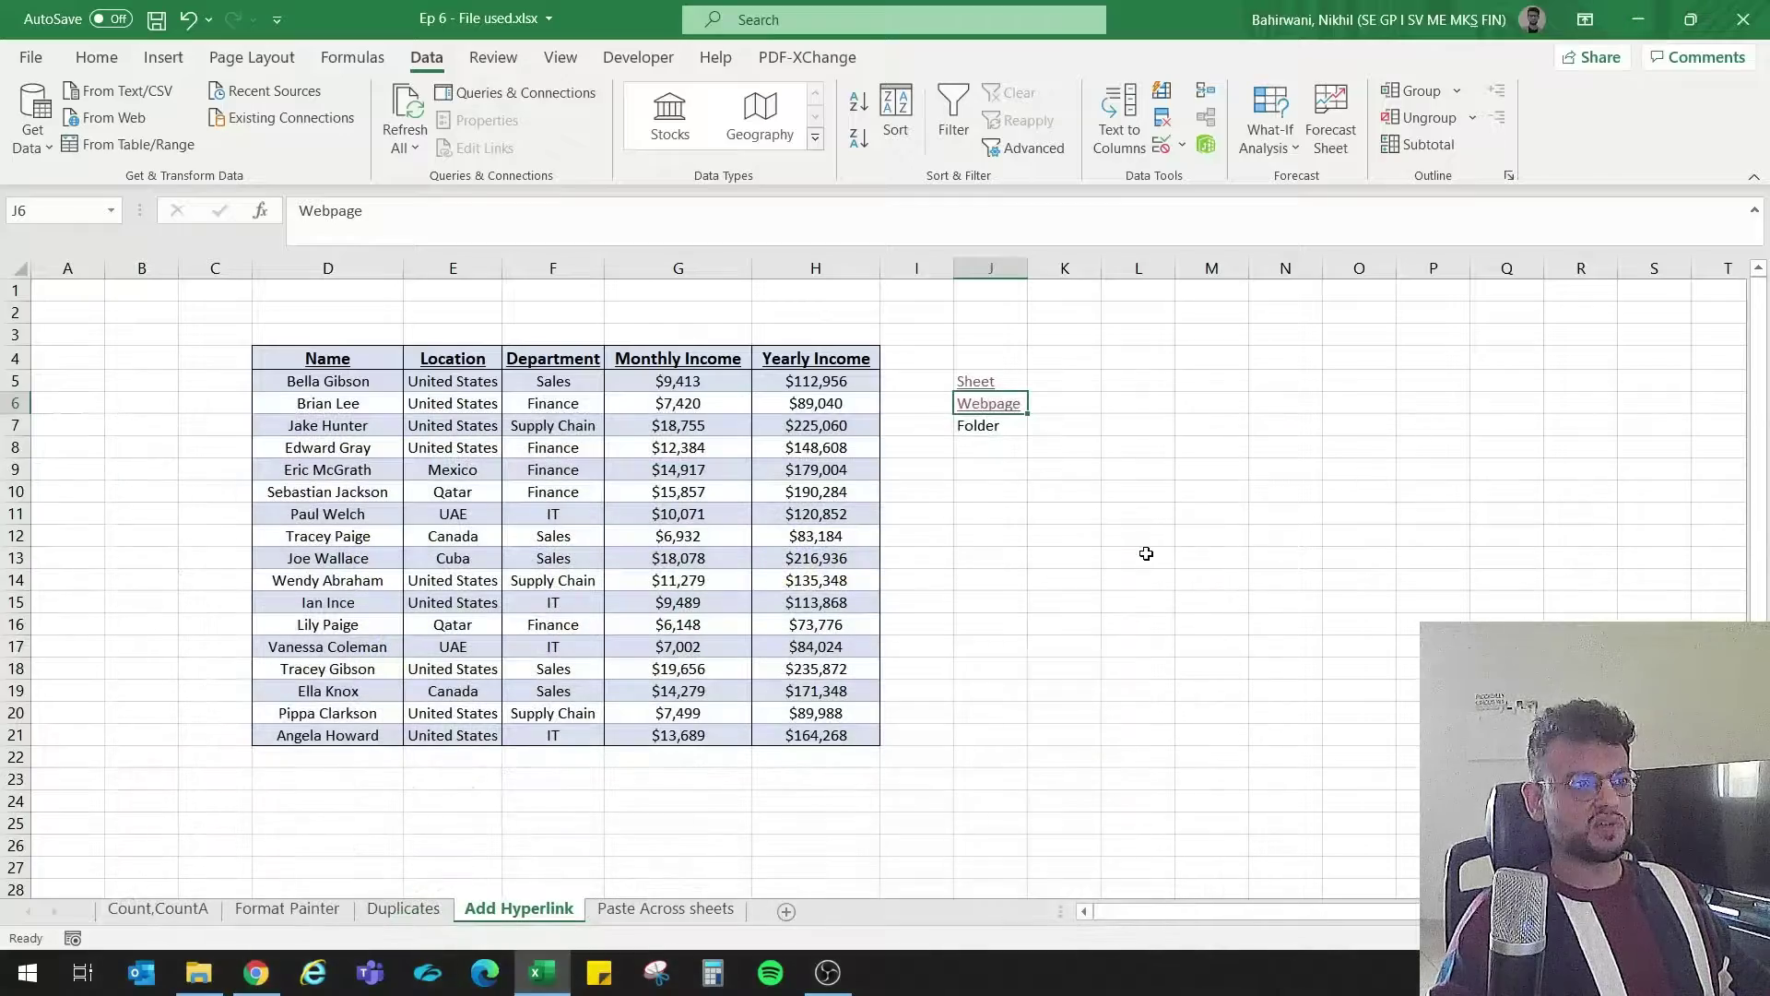
Step: Switch to File Explorer, copy the folder path D:\Videos\Excel in Excel, and return to the workbook in Excel
click(1014, 434)
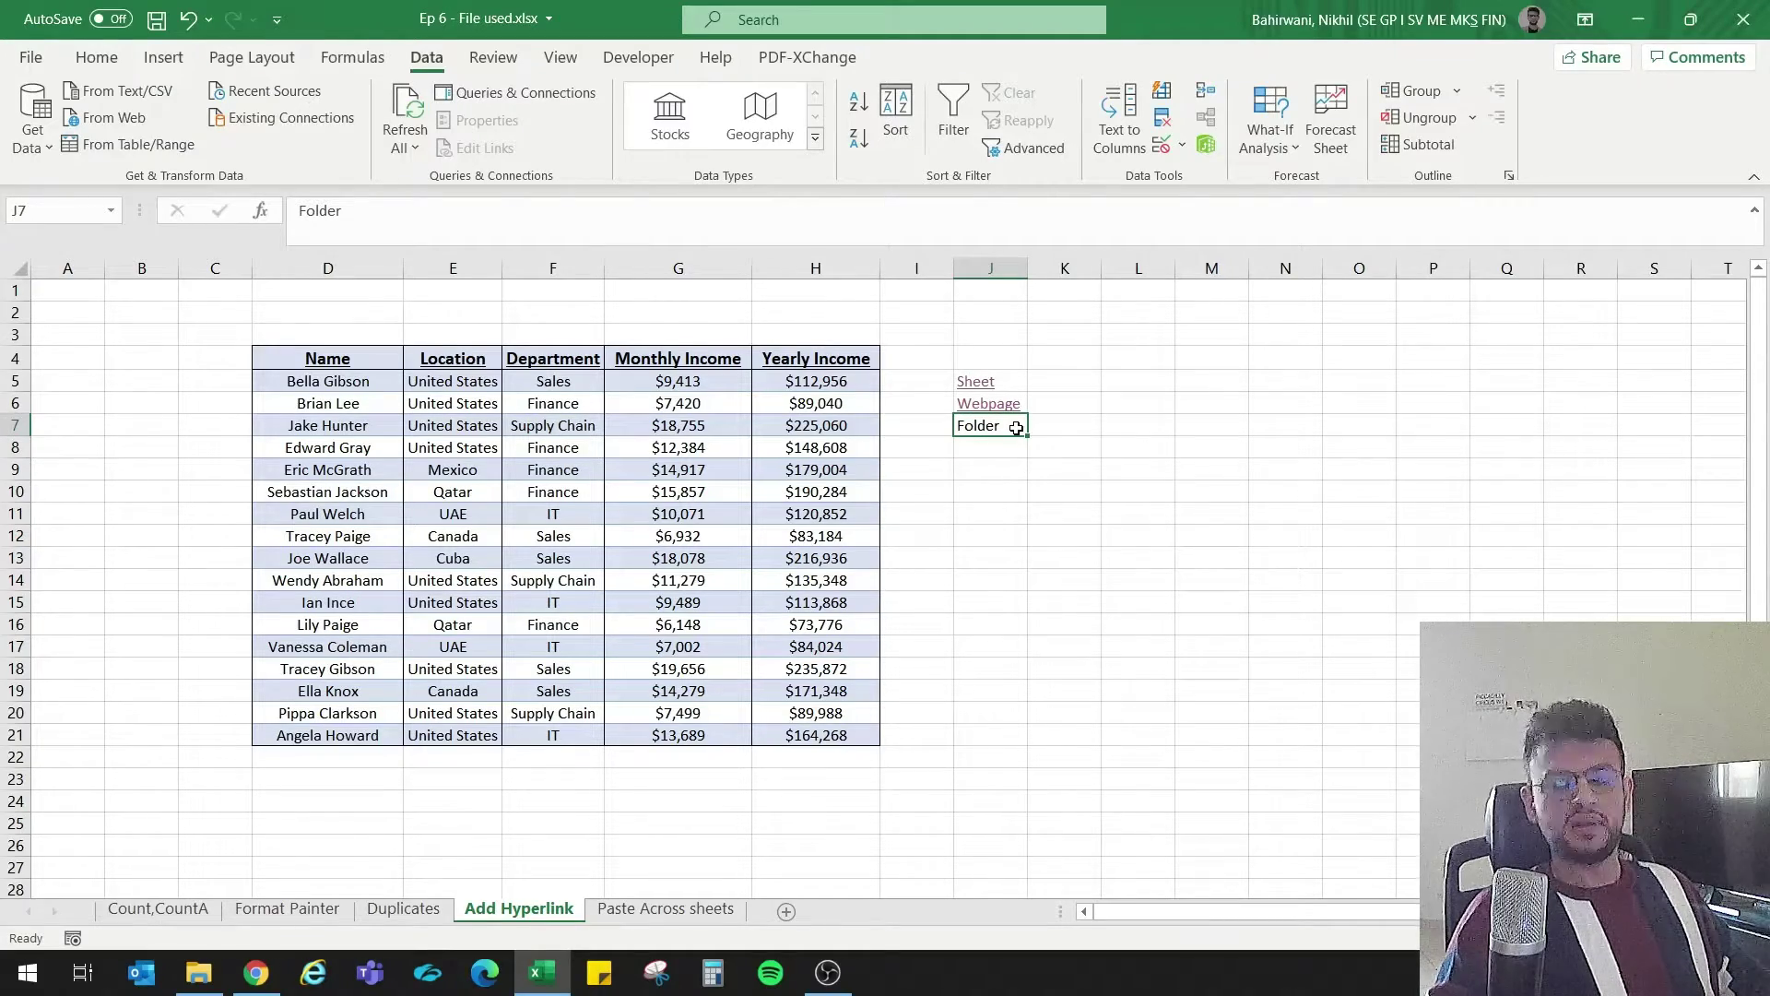
right_click(1016, 428)
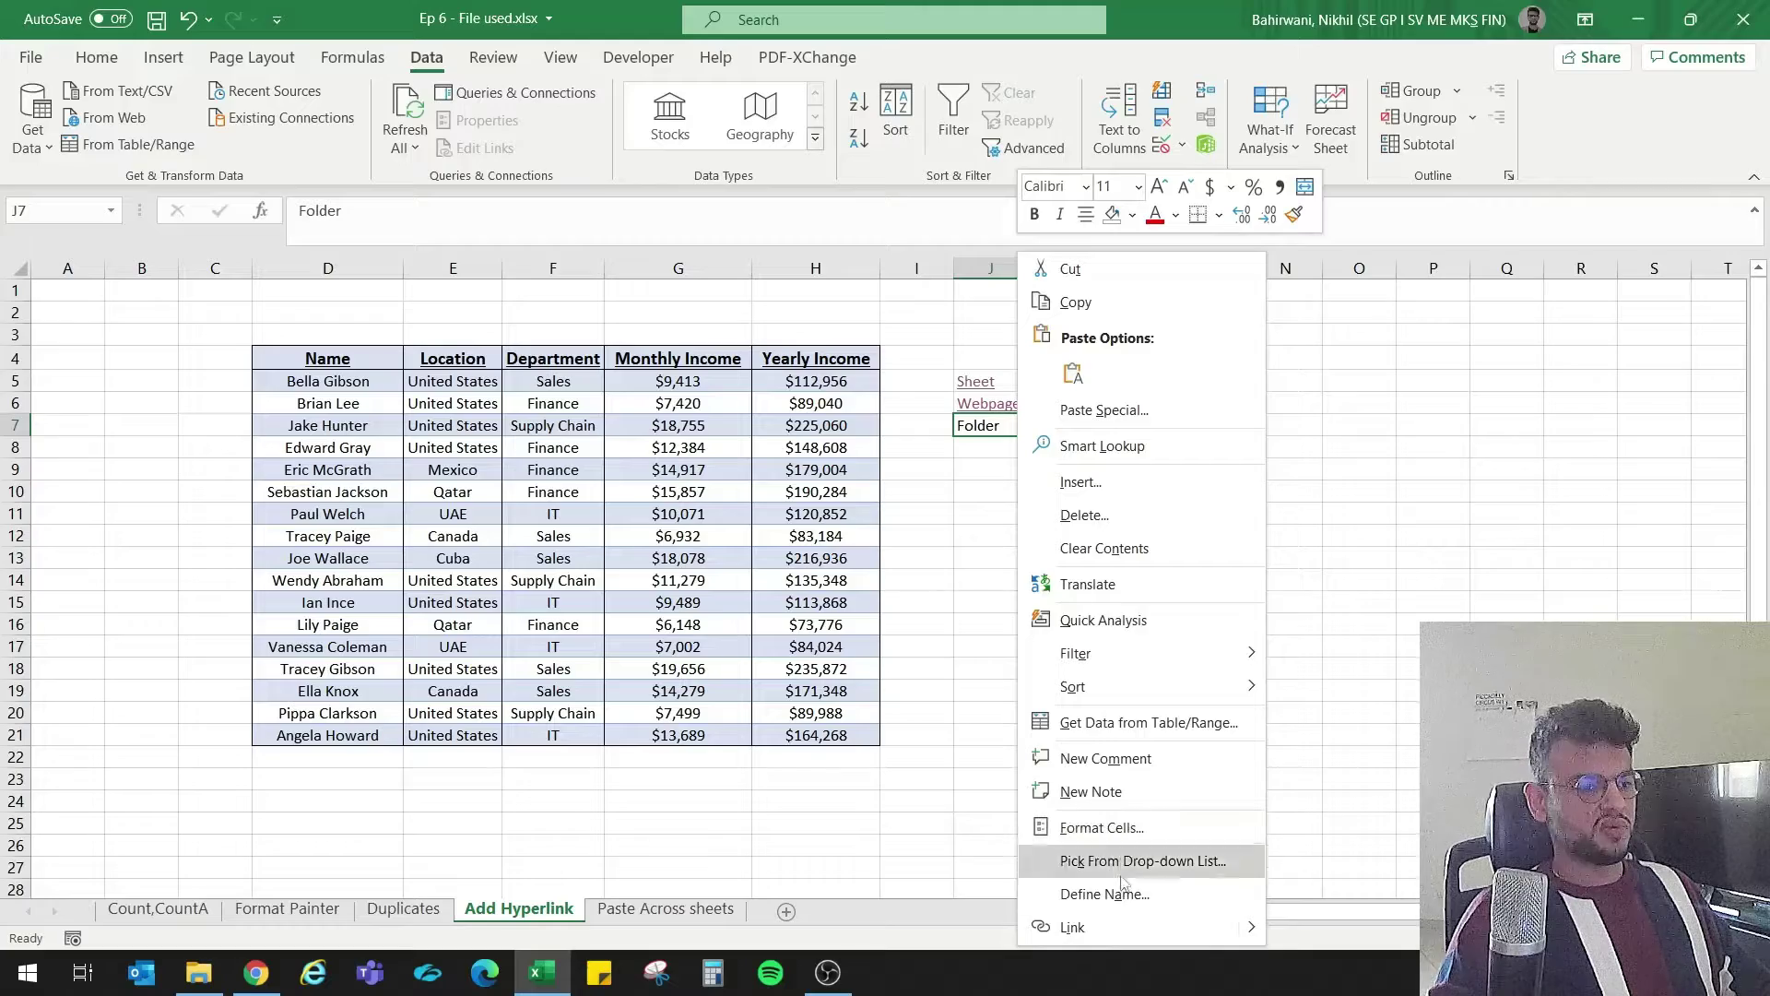
click(198, 973)
click(898, 74)
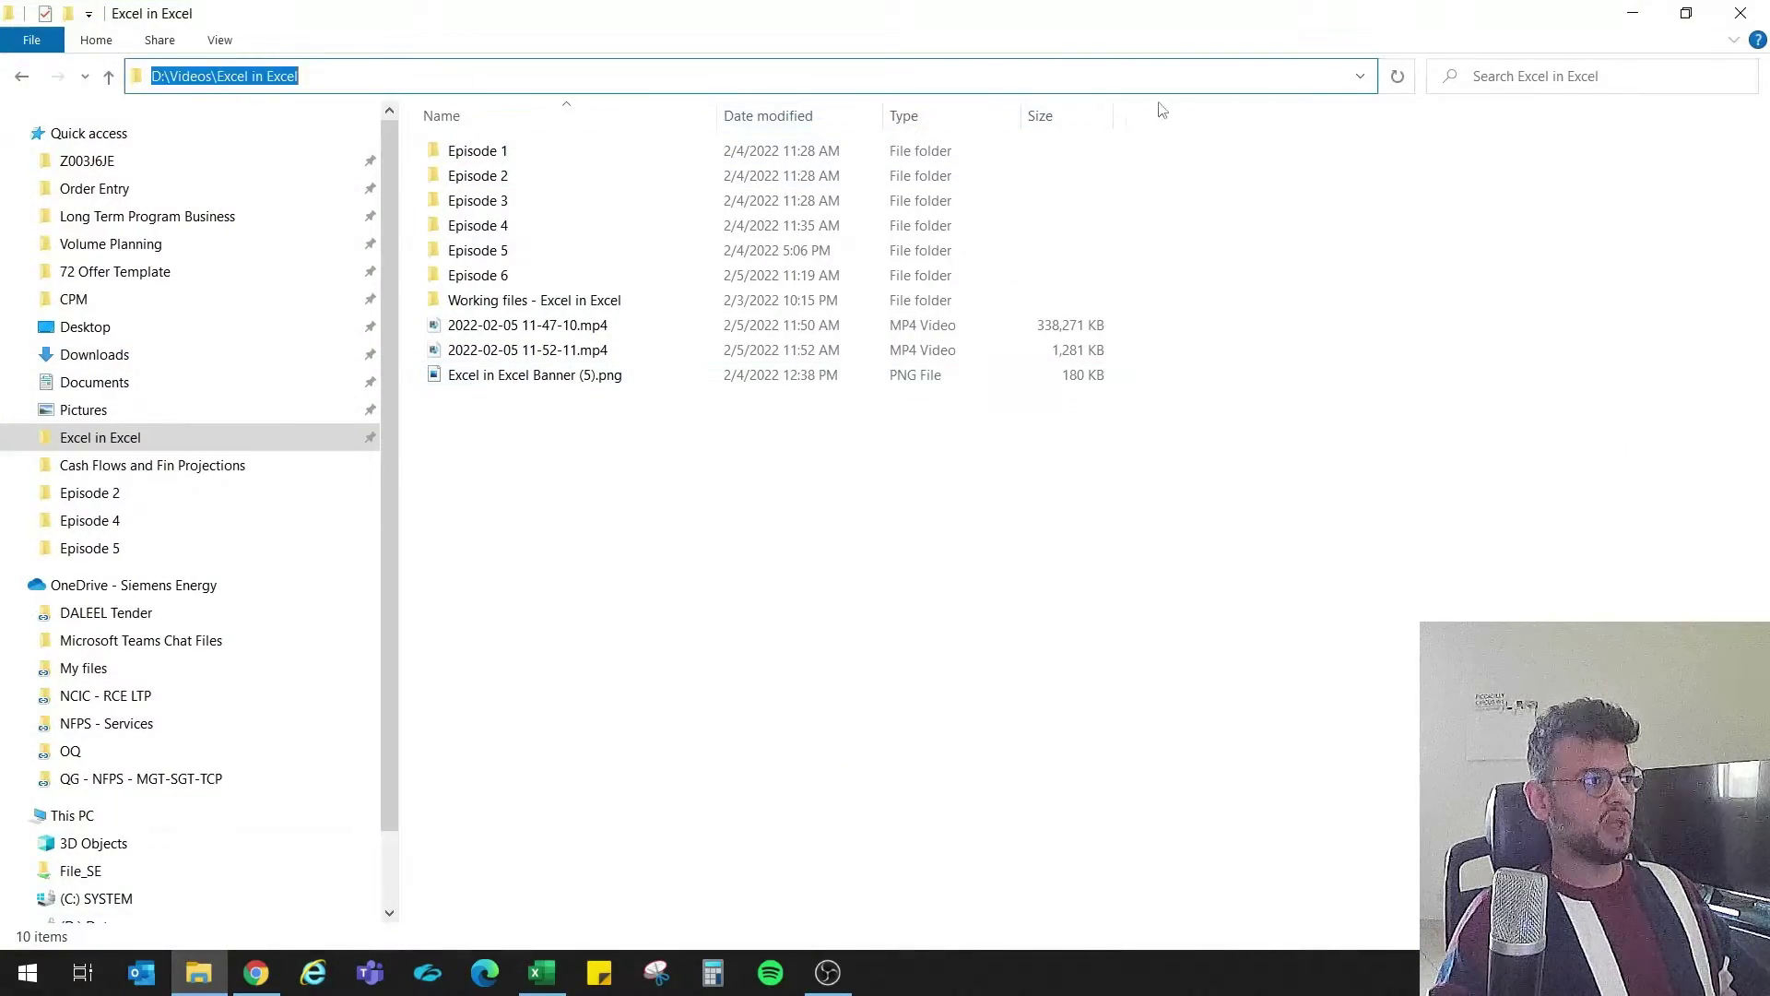
text(https://www.youtube.com/channel/UCkrbsQ-tThxSAA10OHymKNQ)
key(Escape)
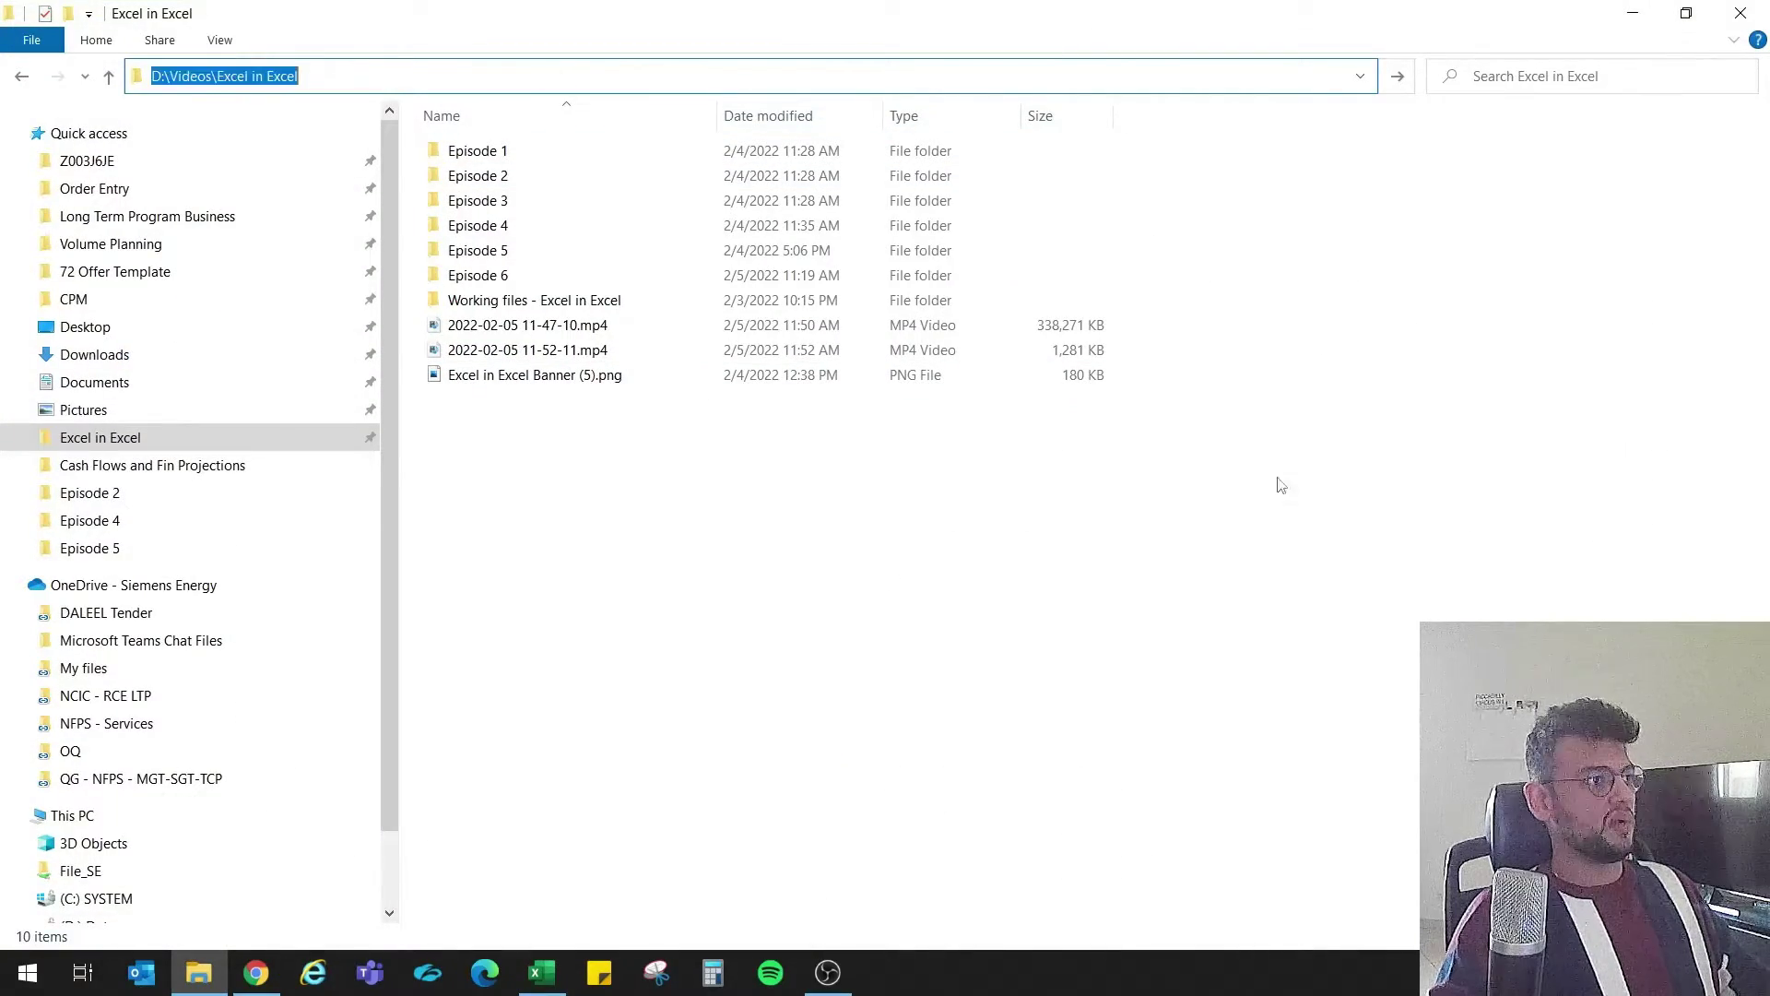
click(1109, 531)
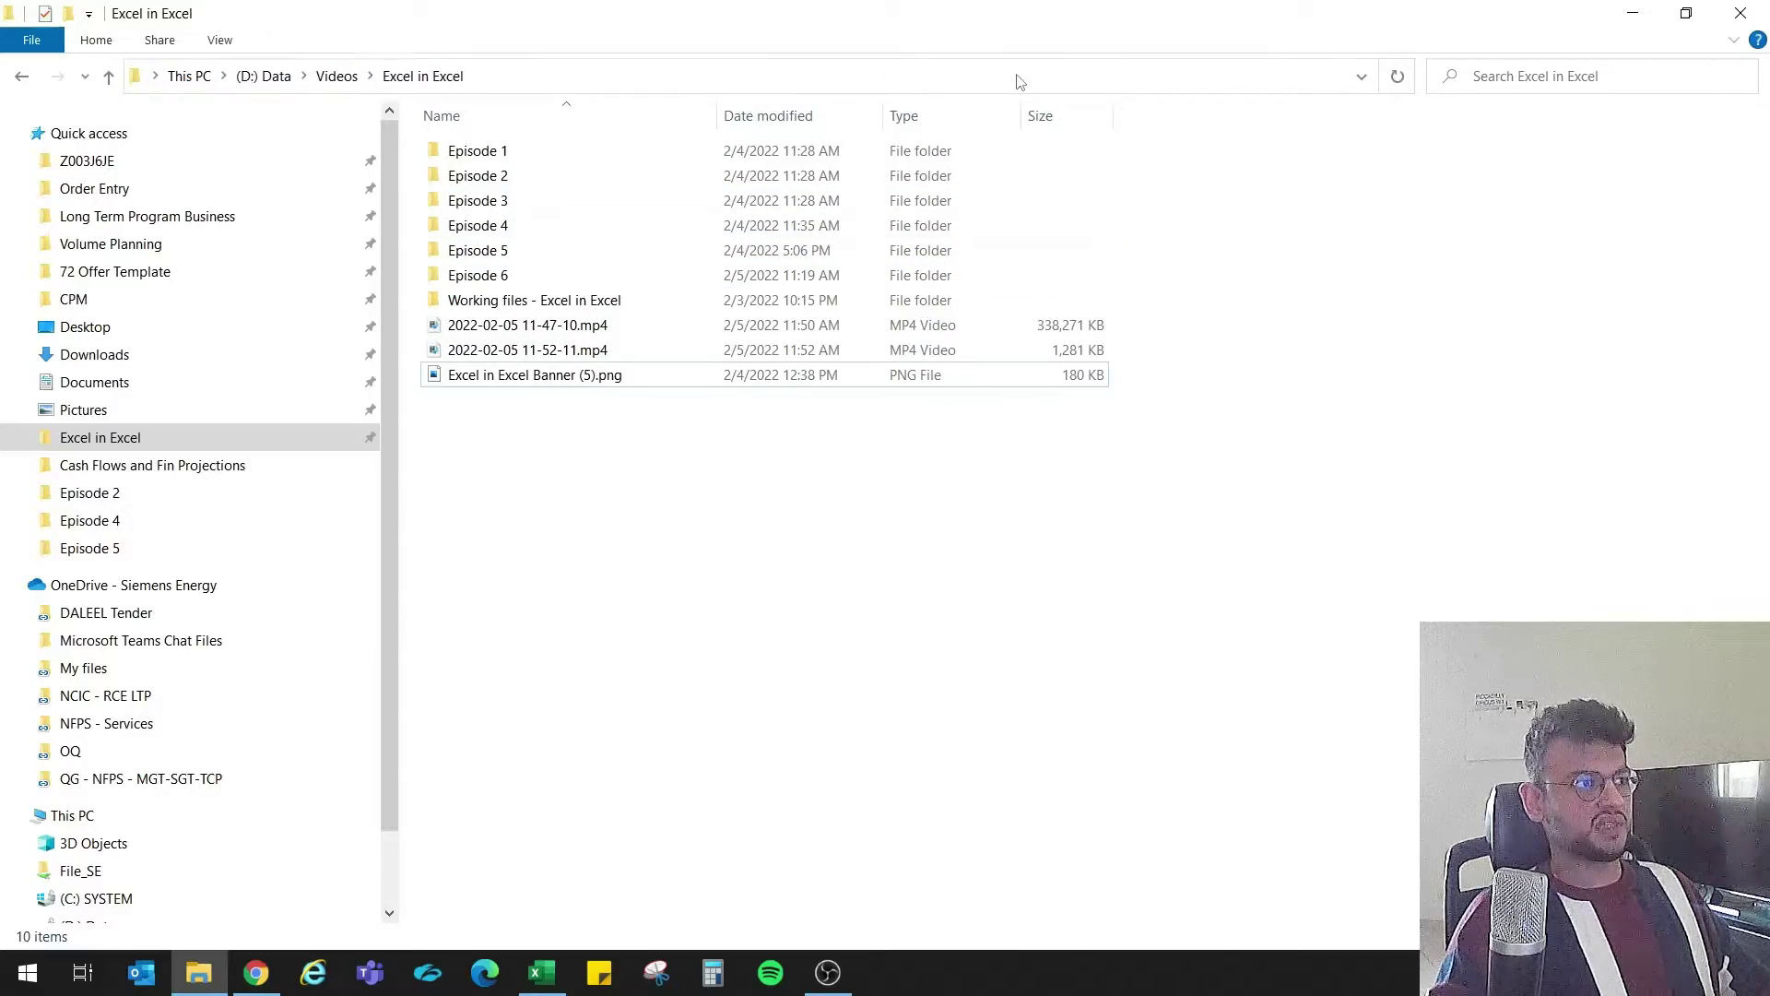
click(1020, 82)
click(1631, 13)
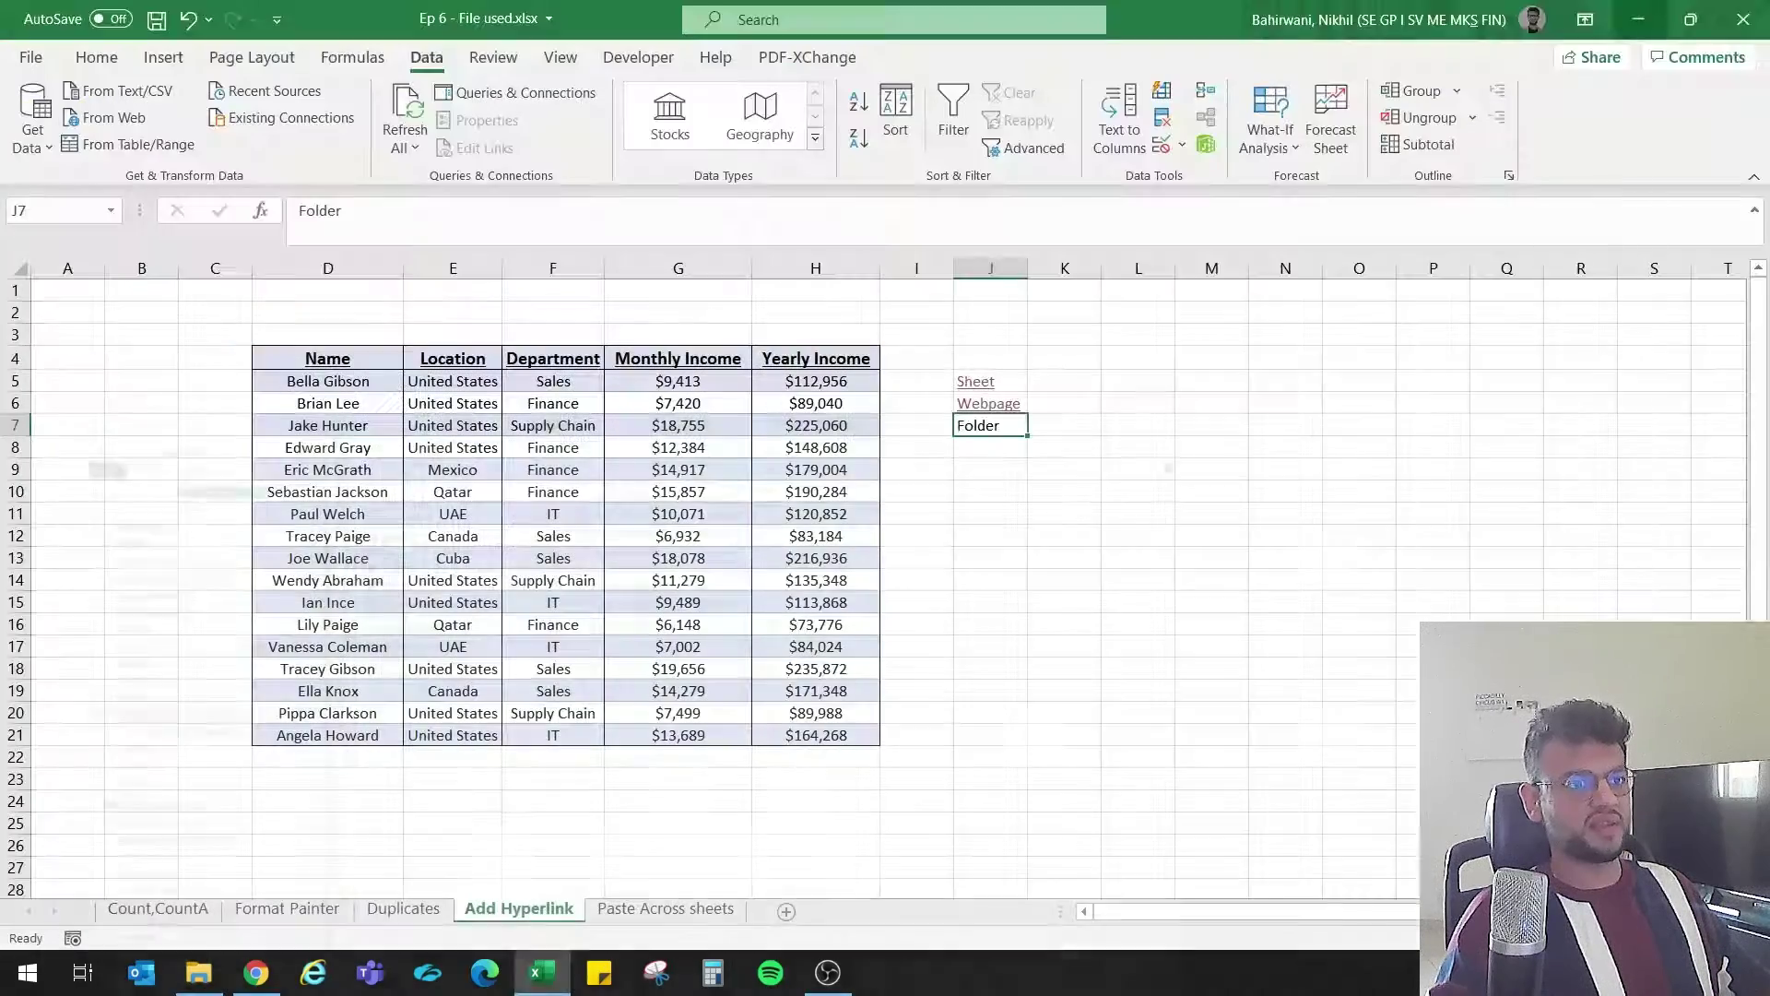
Step: Link the Folder cell in J7 to the path D:\Videos\Excel in Excel
right_click(975, 427)
click(1115, 925)
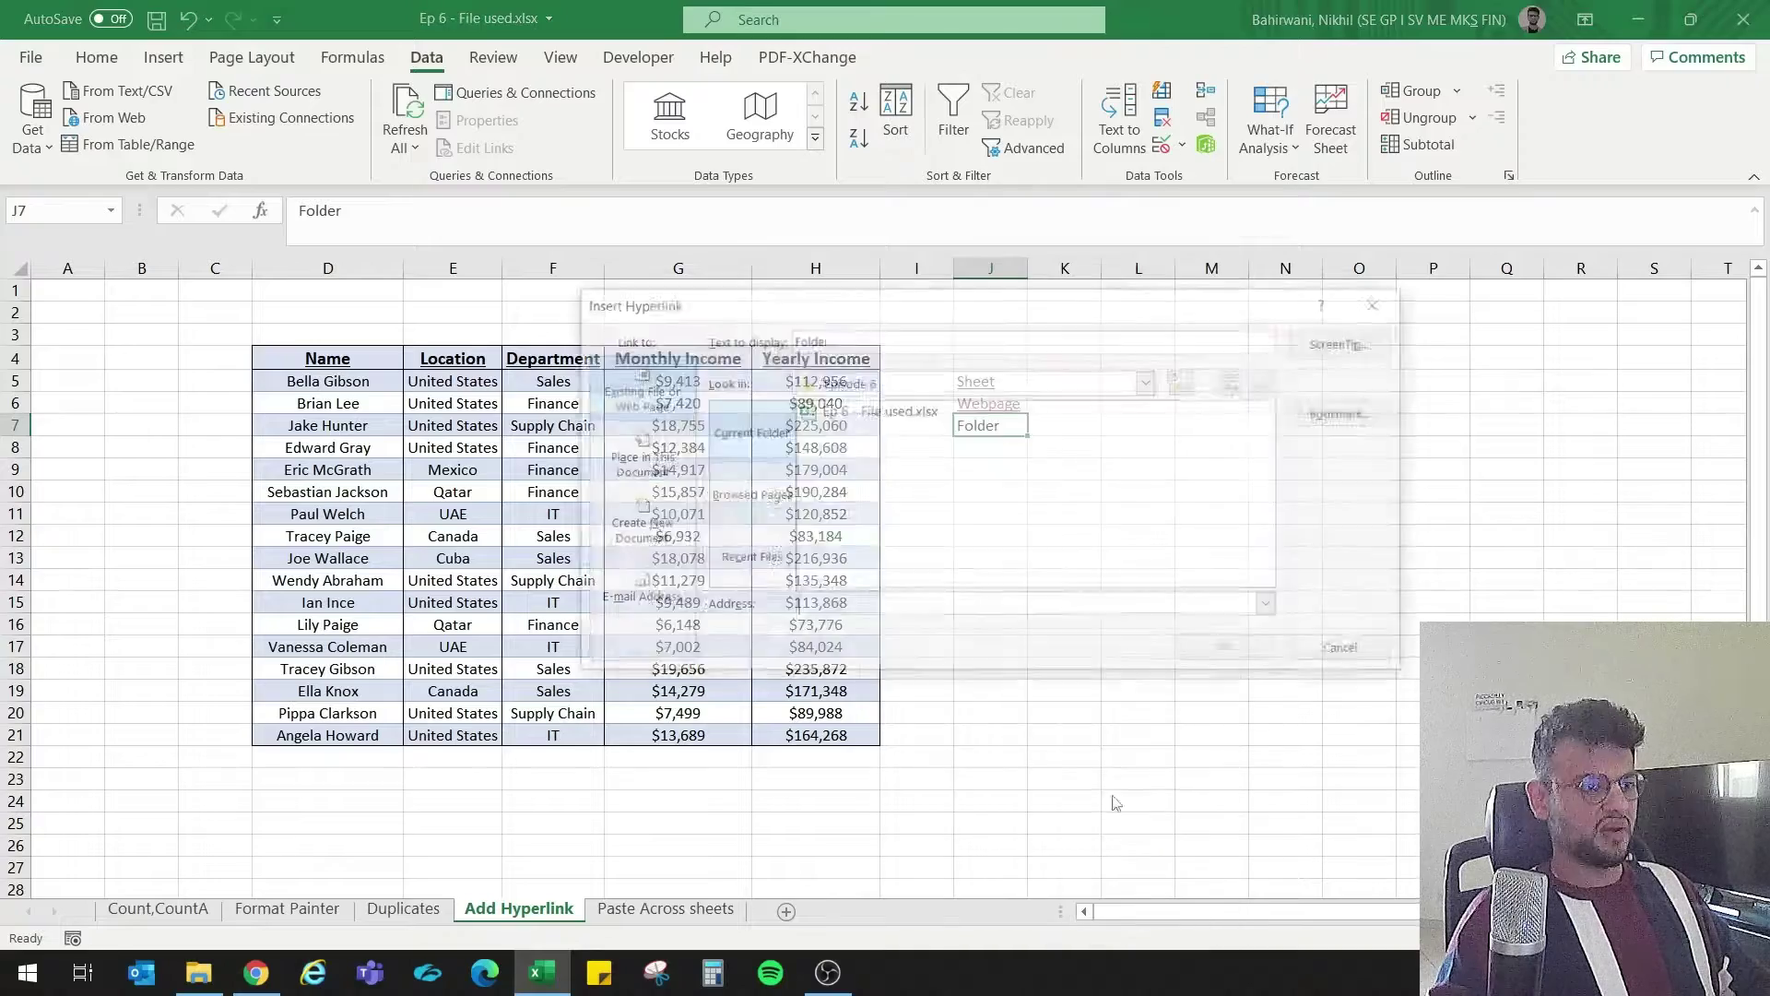
key(ctrl+v)
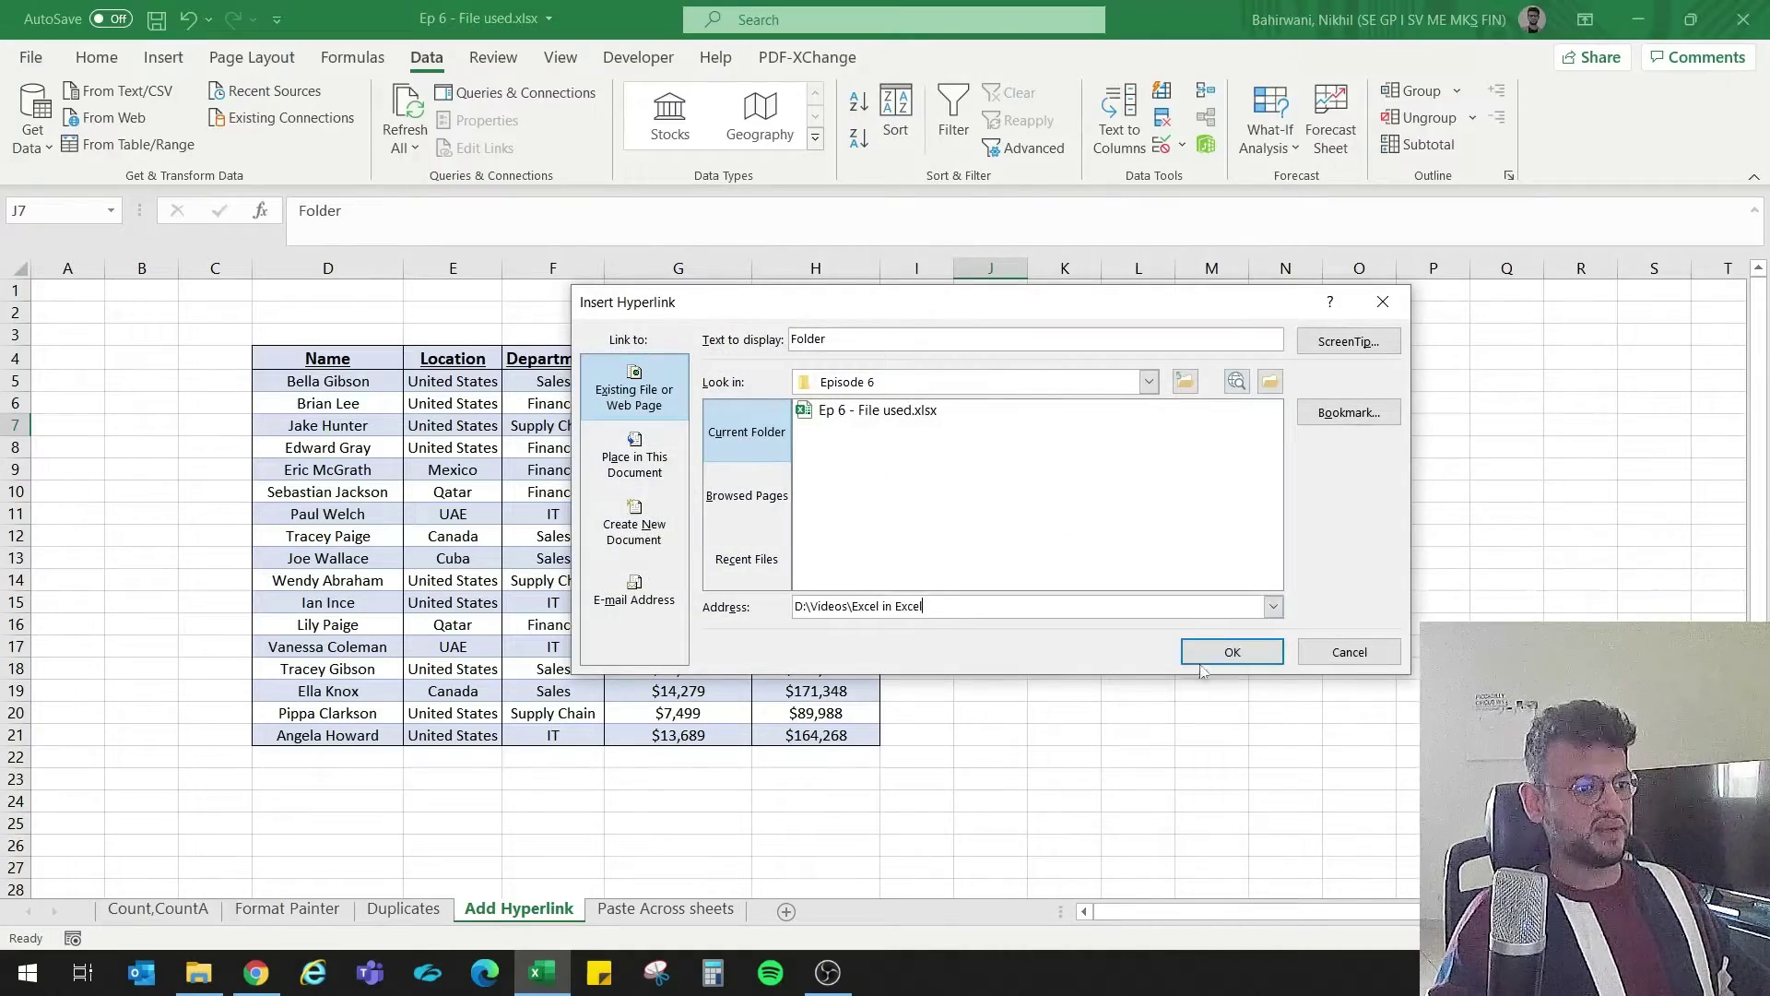
click(1232, 652)
Step: Test the Folder hyperlink in J7 by following it, and return to the workbook
click(990, 691)
click(987, 429)
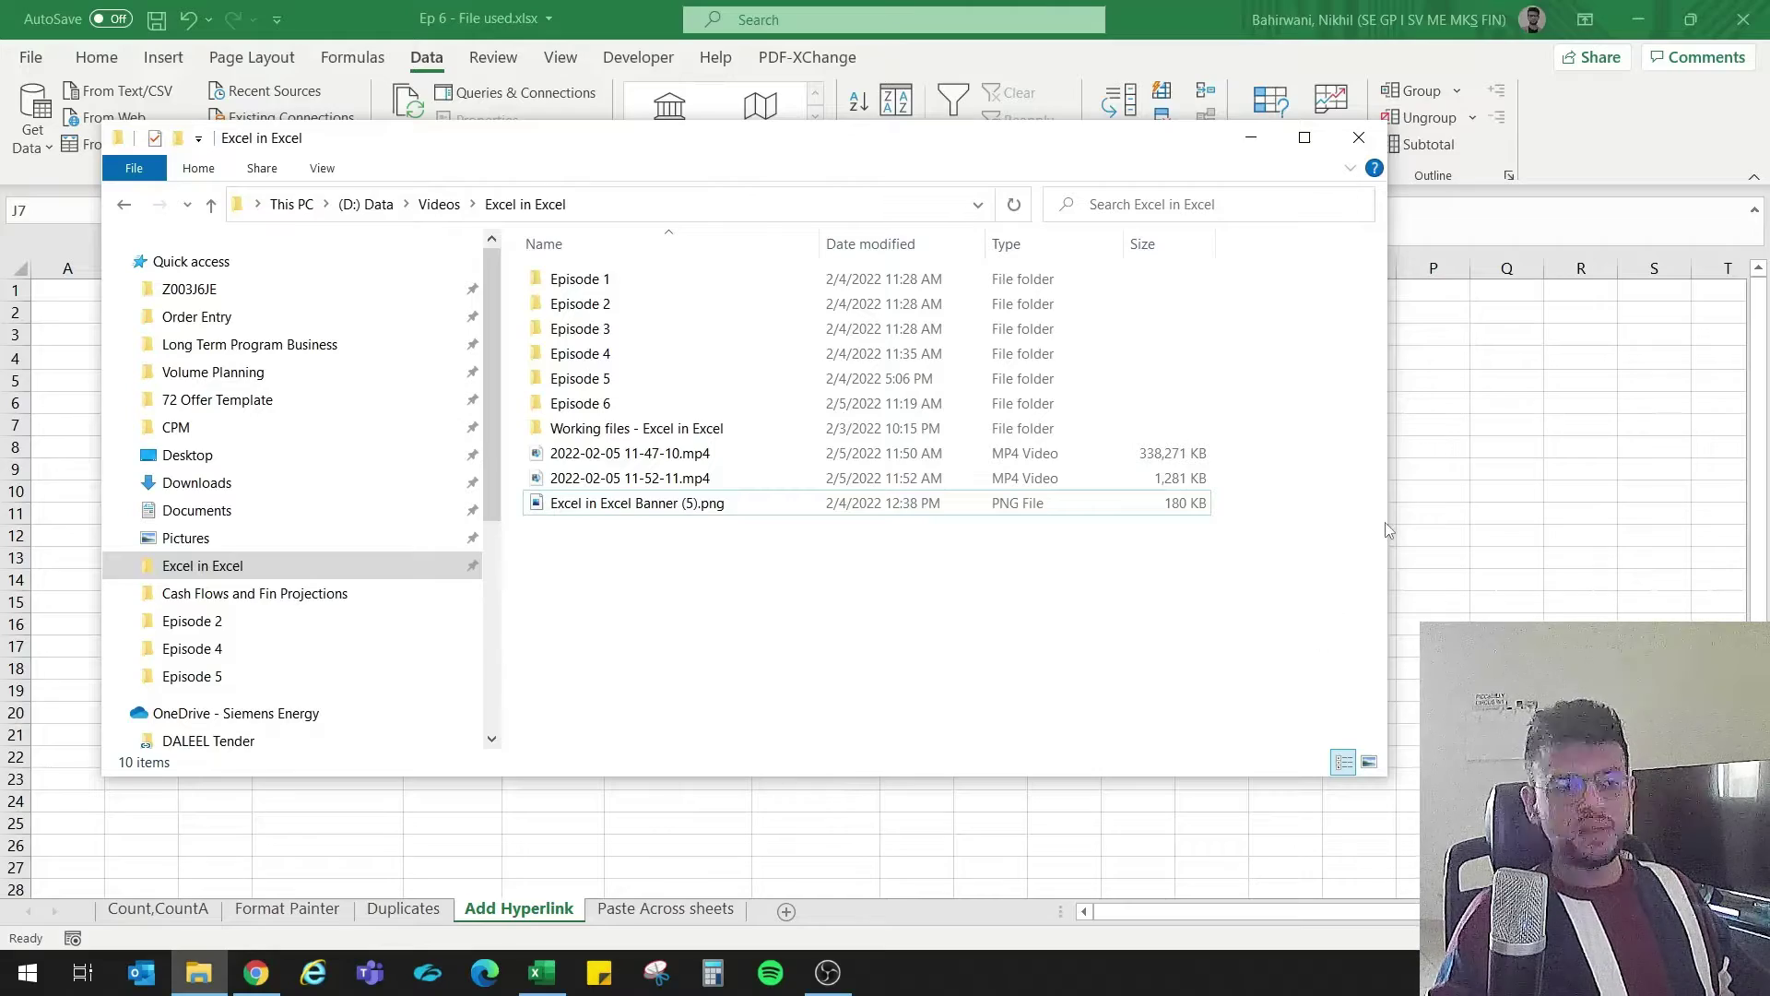
key(alt+Tab)
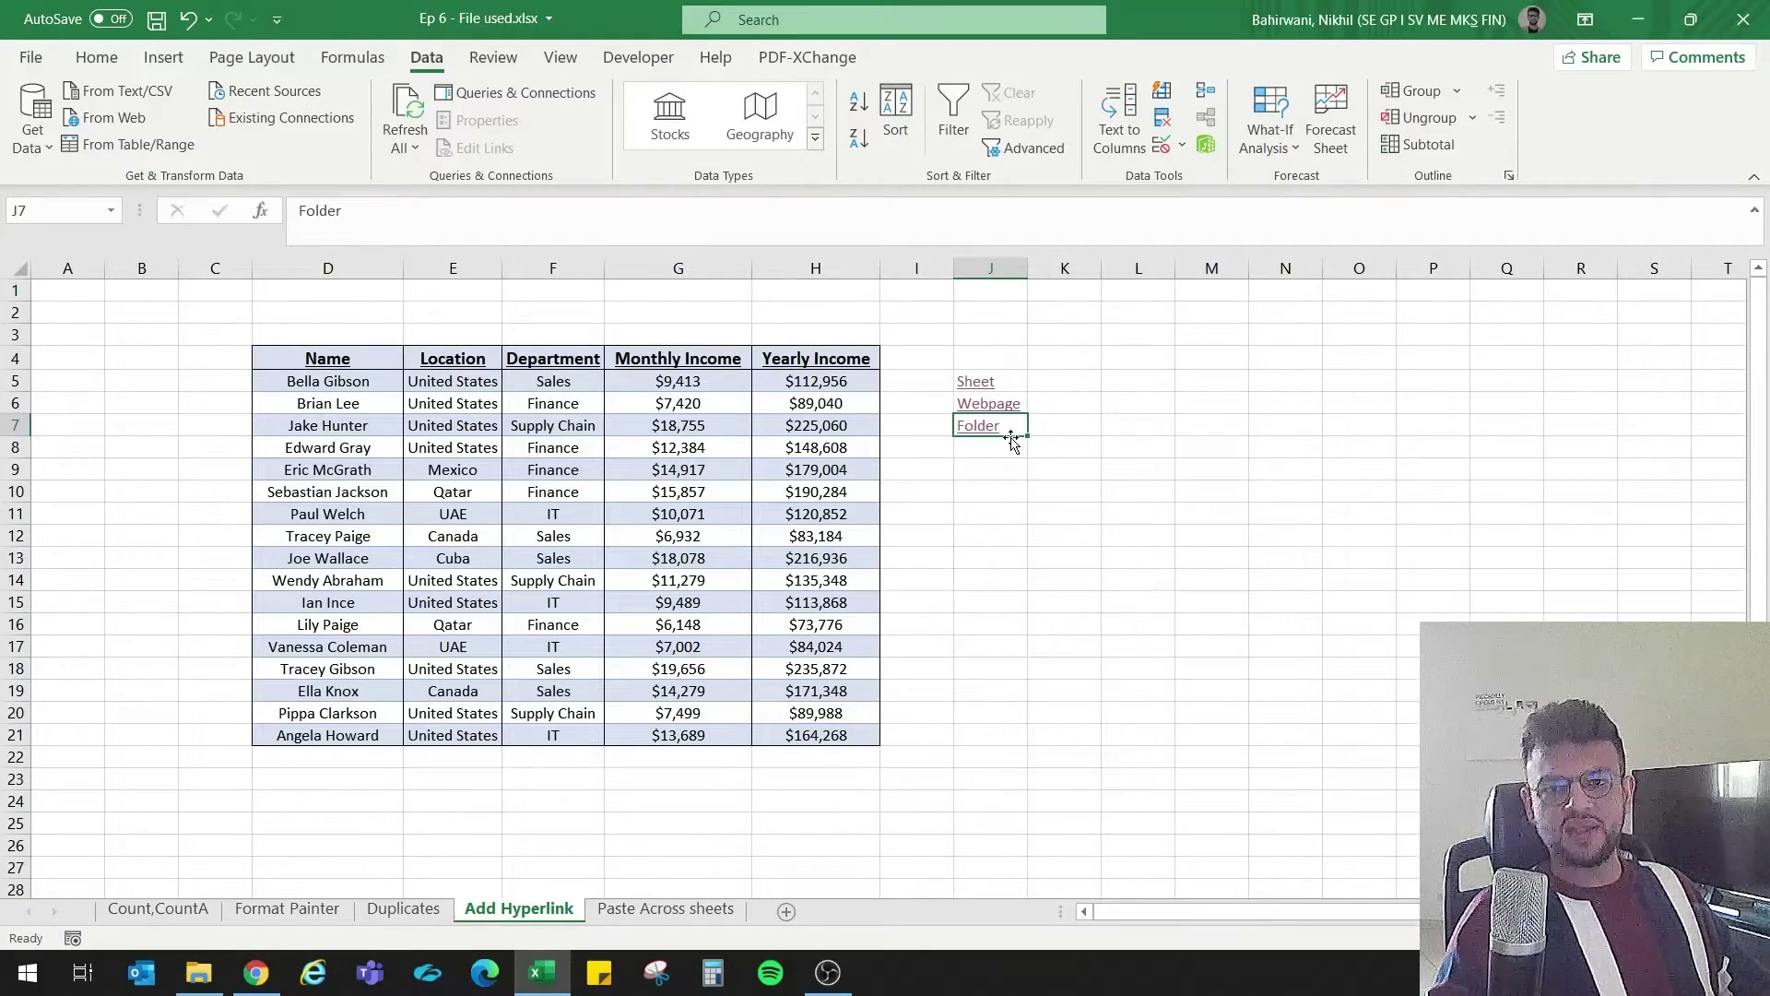
Step: Copy the Sheet hyperlink from J5 on the Add Hyperlink sheet into cell A1 of the Paste Across sheets sheet
click(680, 911)
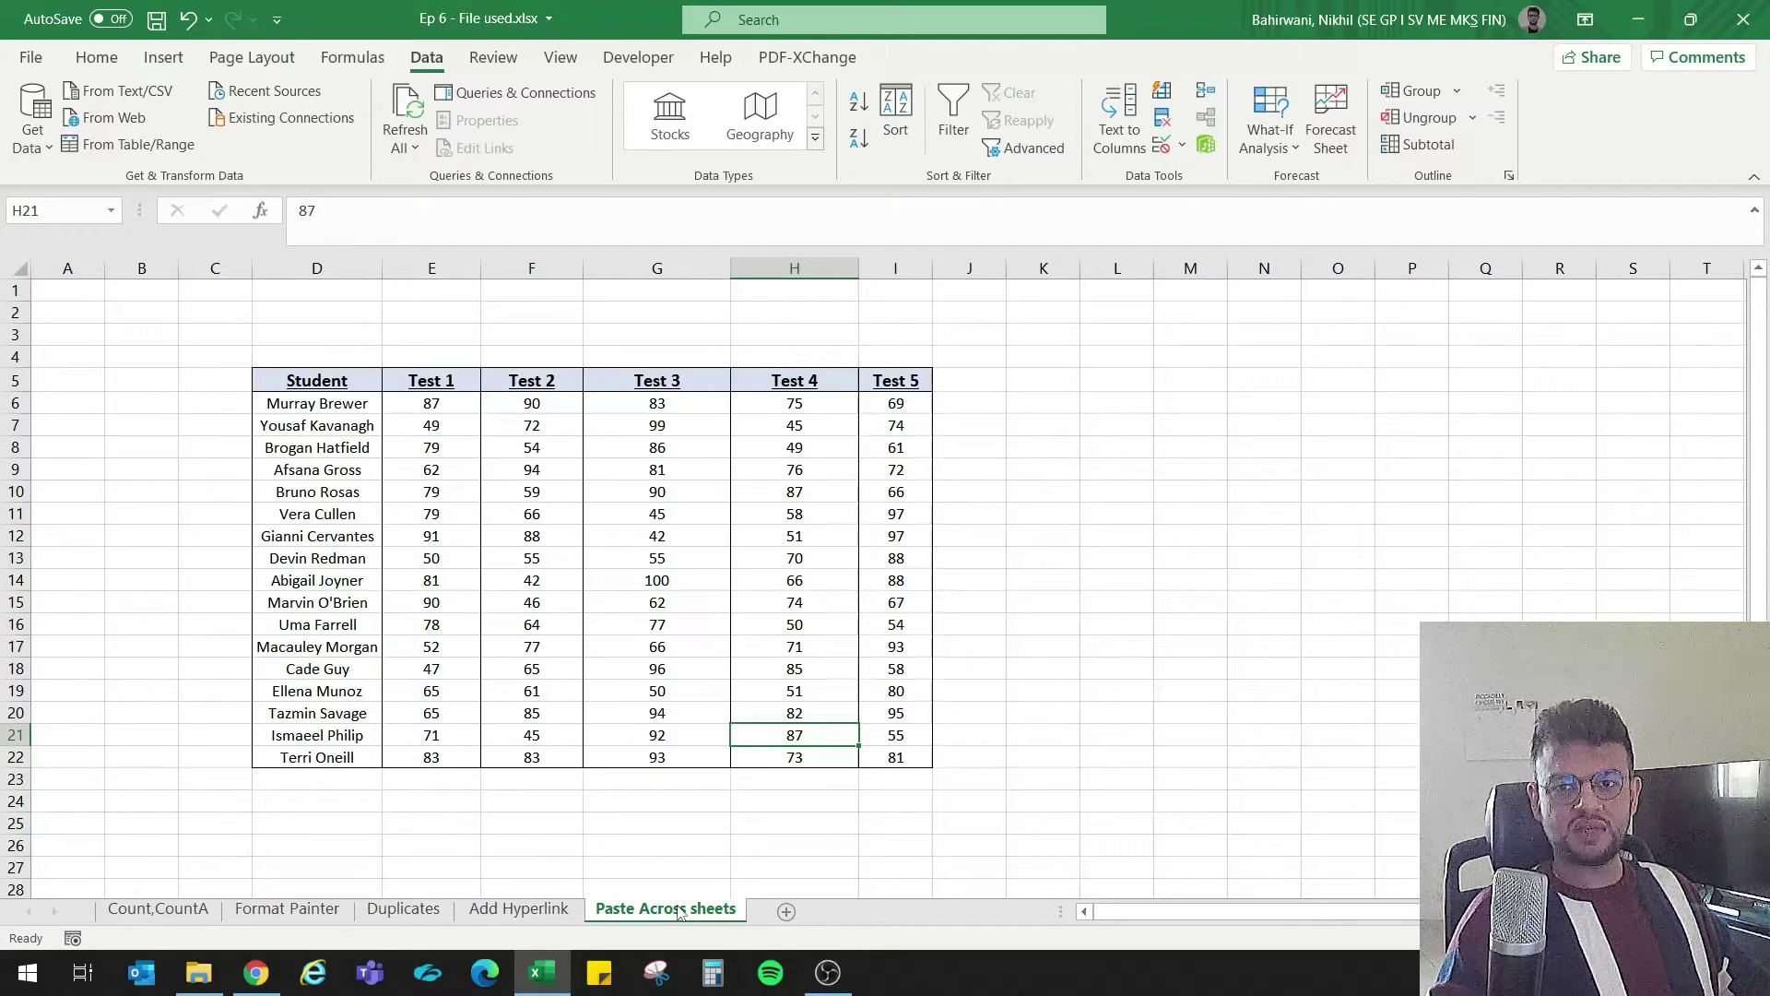
click(503, 914)
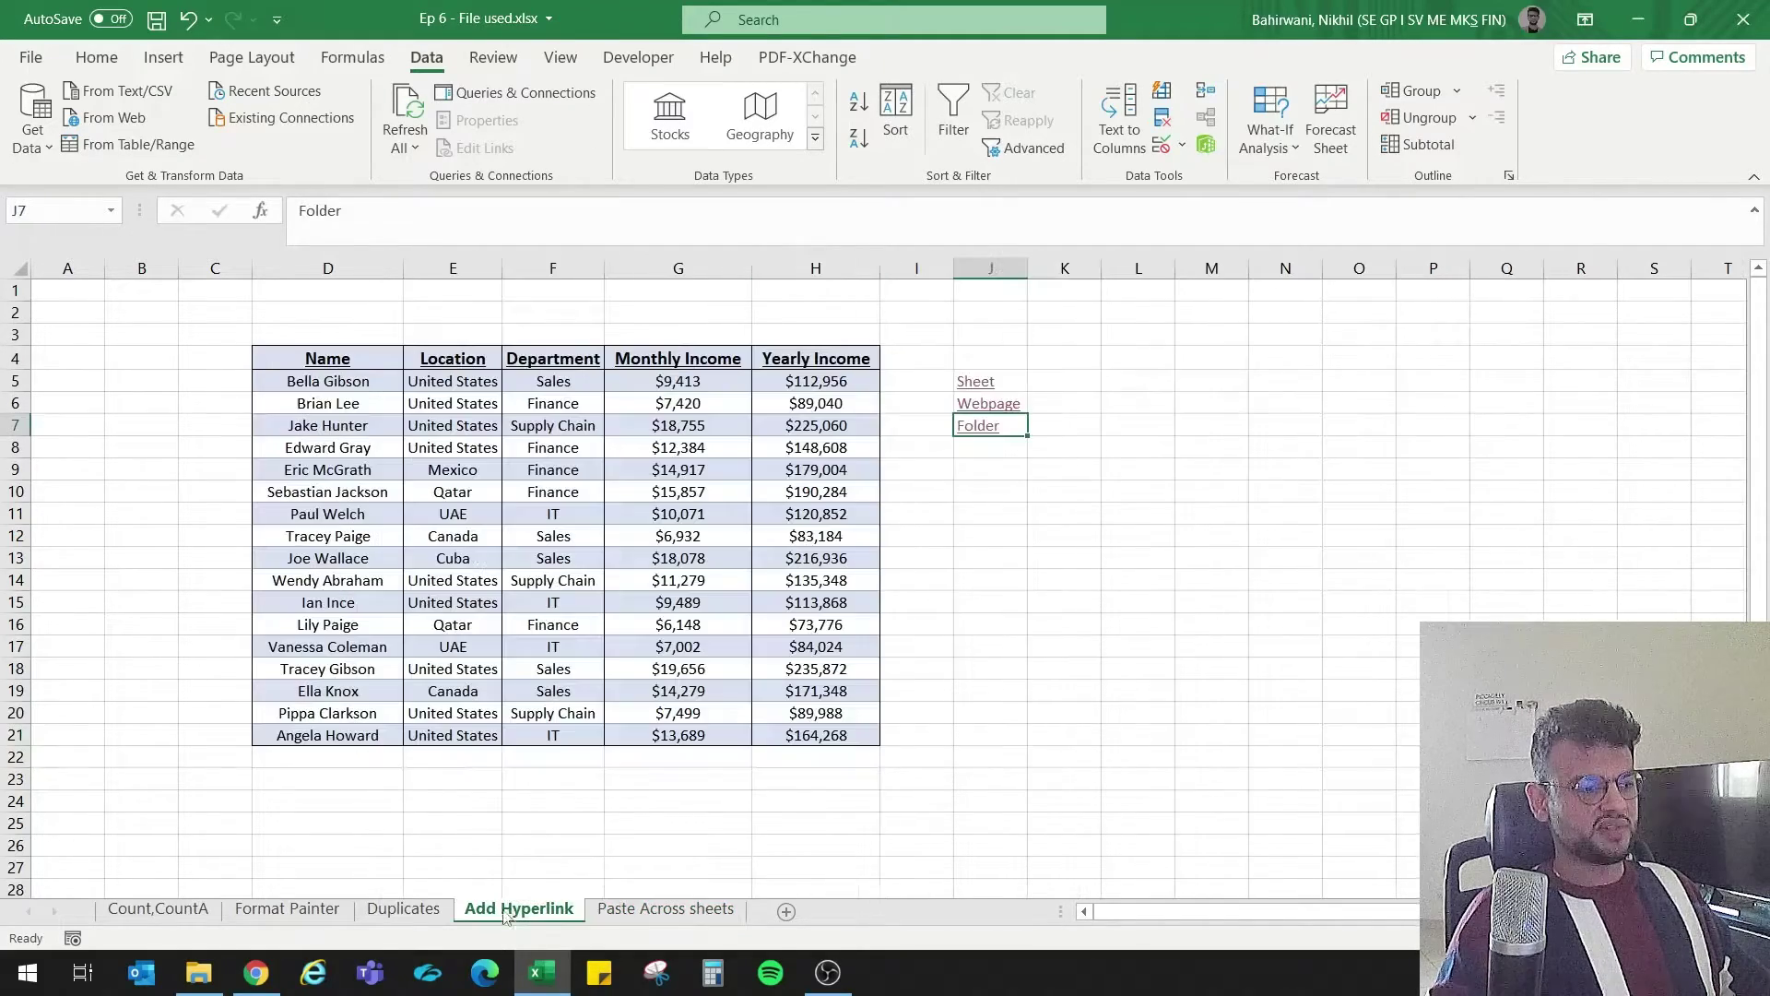
click(1014, 381)
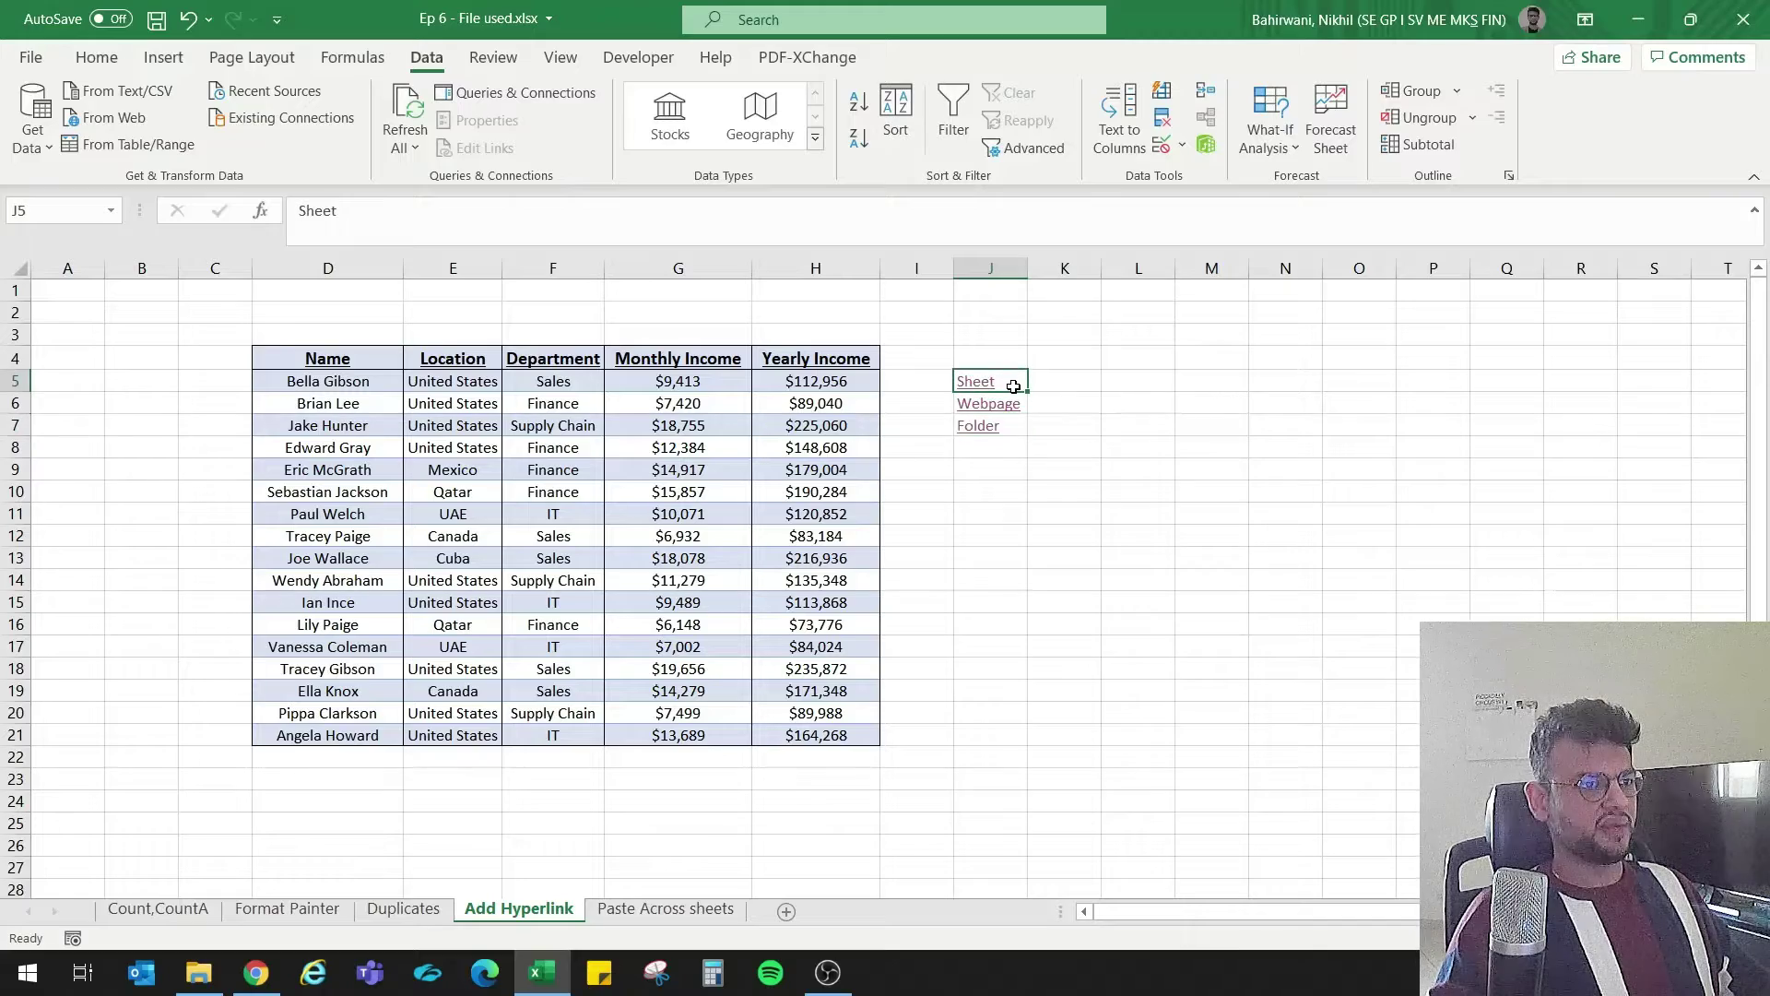
key(ctrl+c)
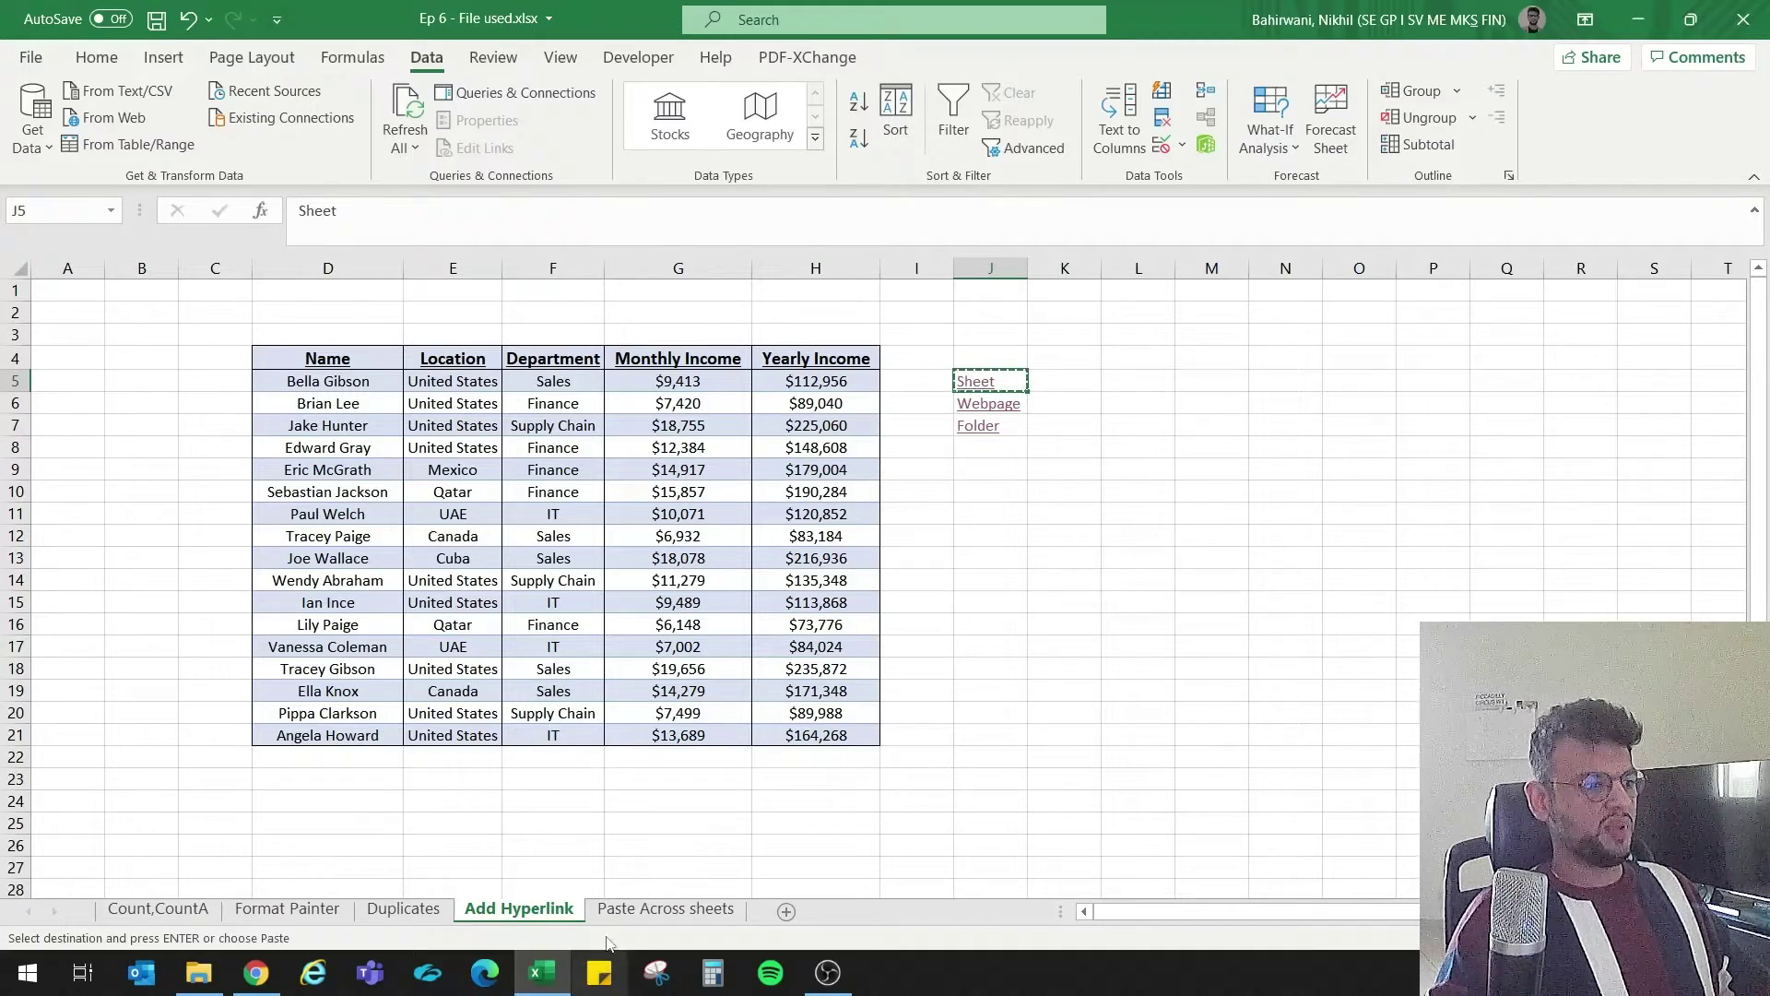
click(665, 908)
click(66, 290)
key(ctrl+v)
click(157, 532)
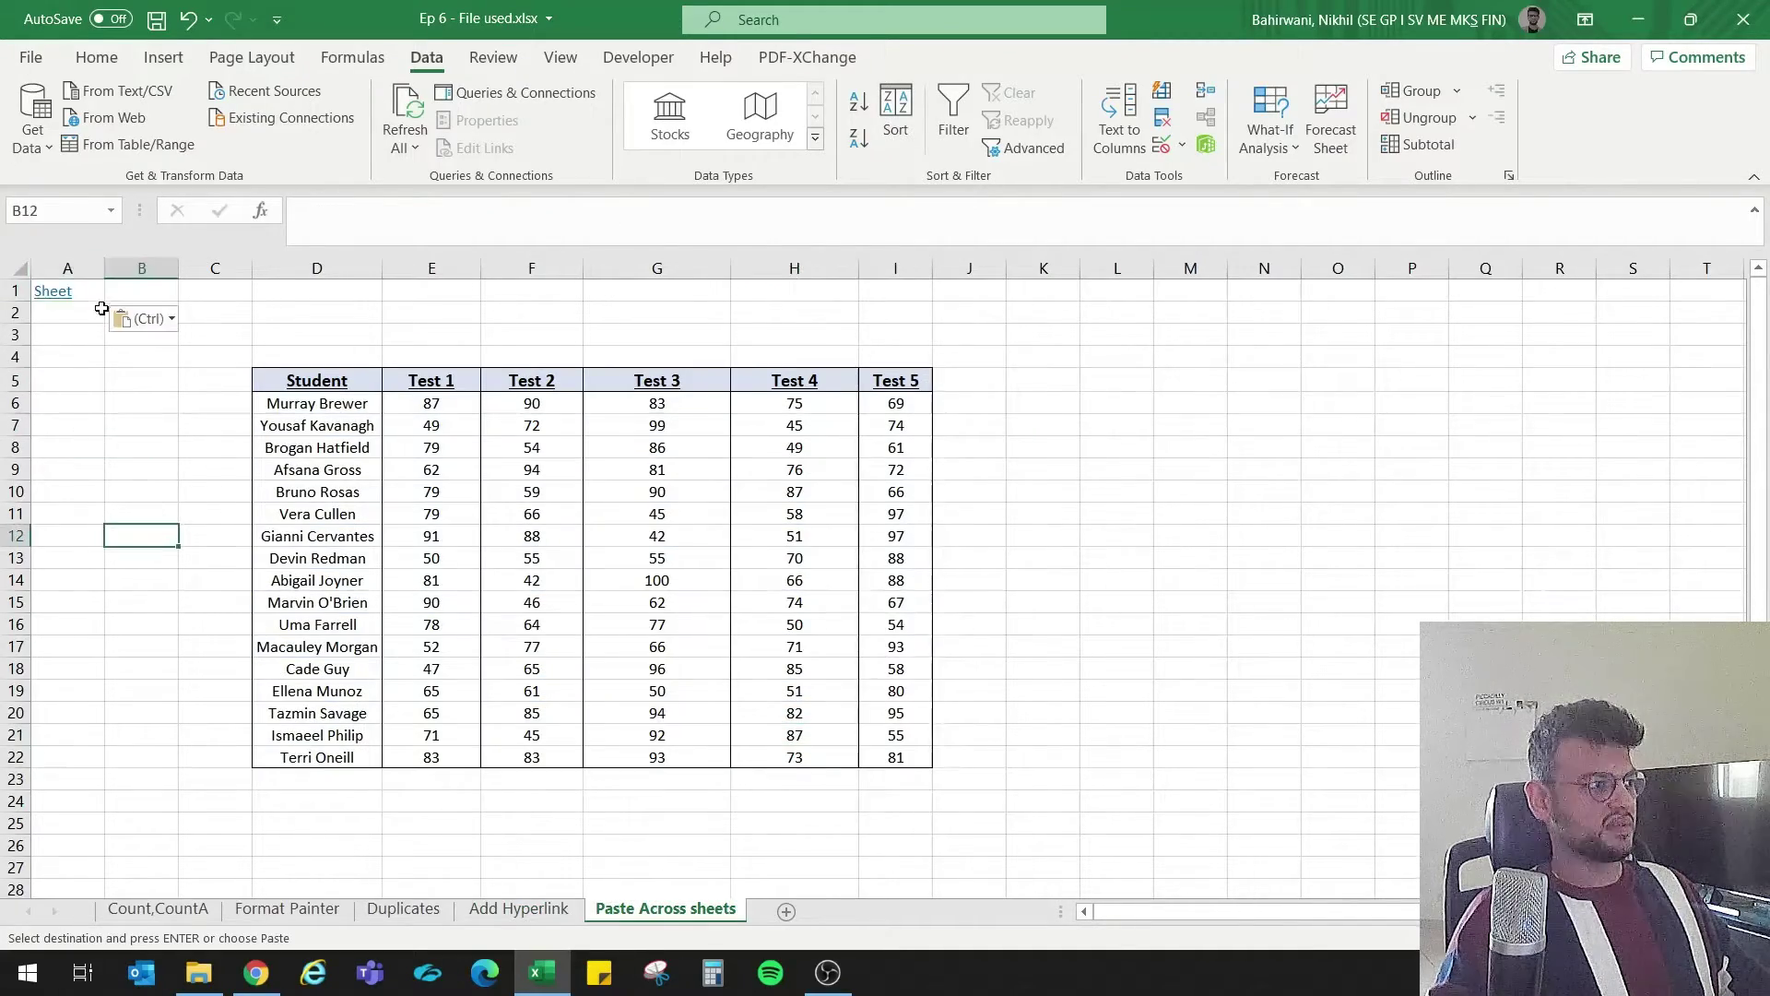
click(67, 292)
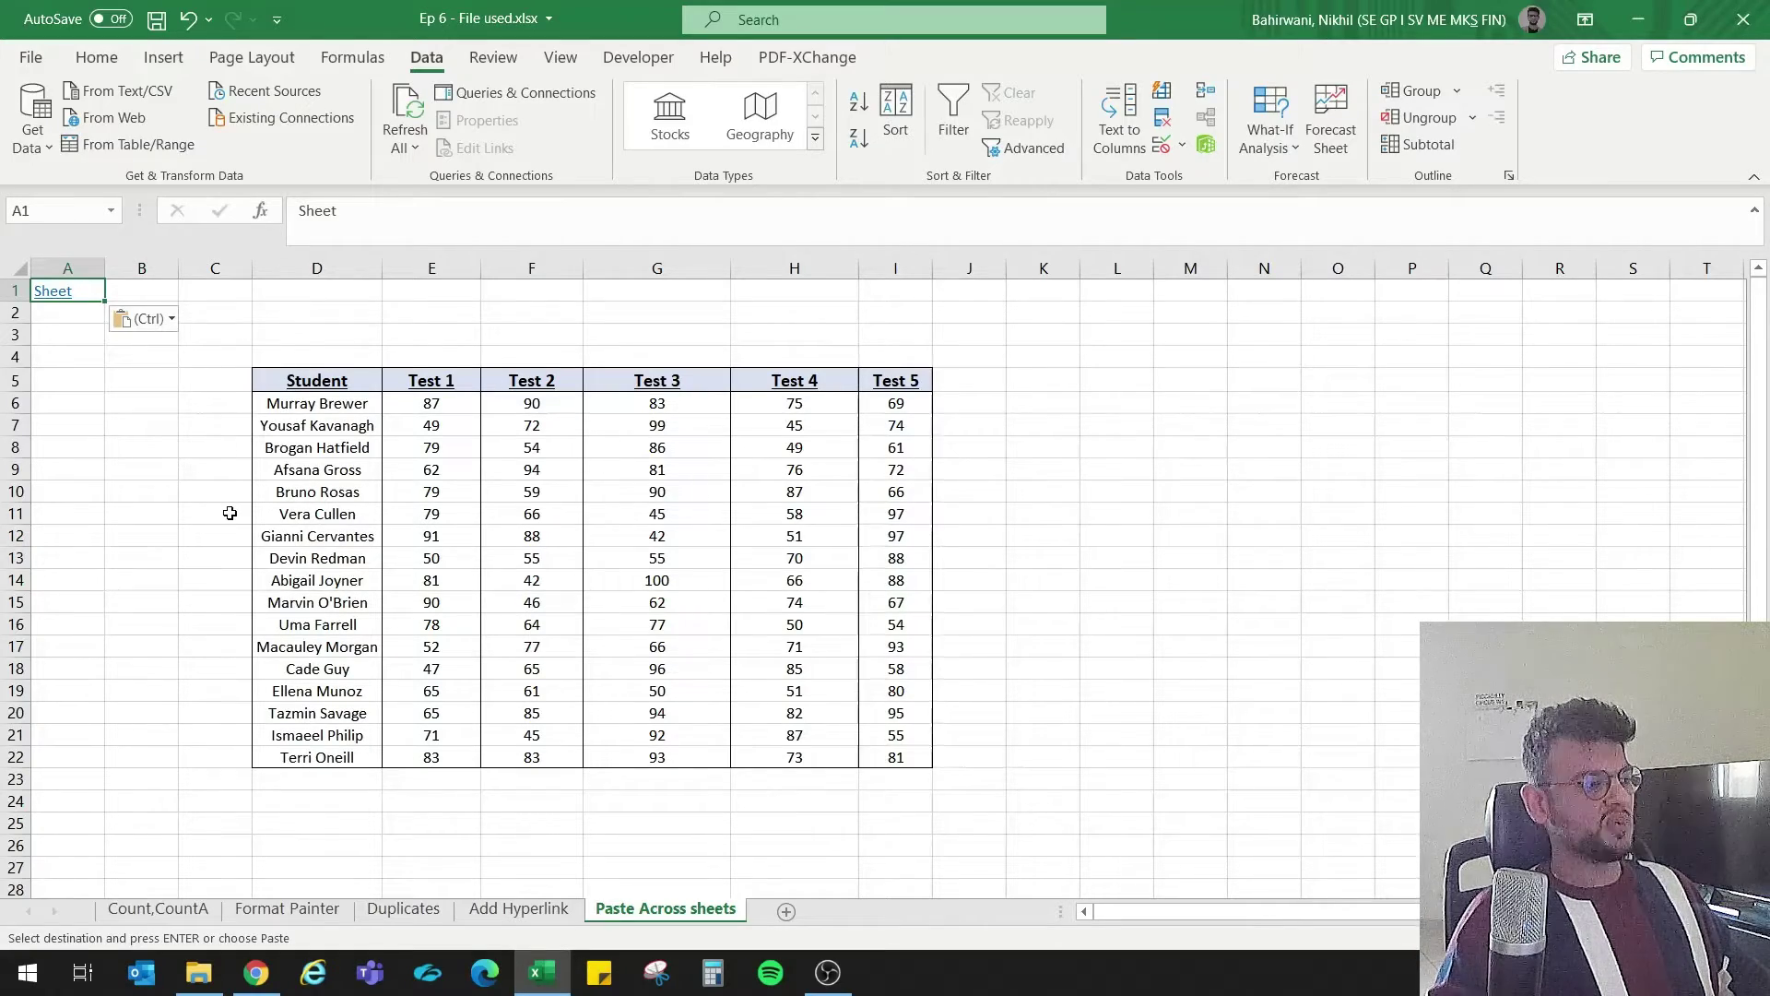
click(511, 910)
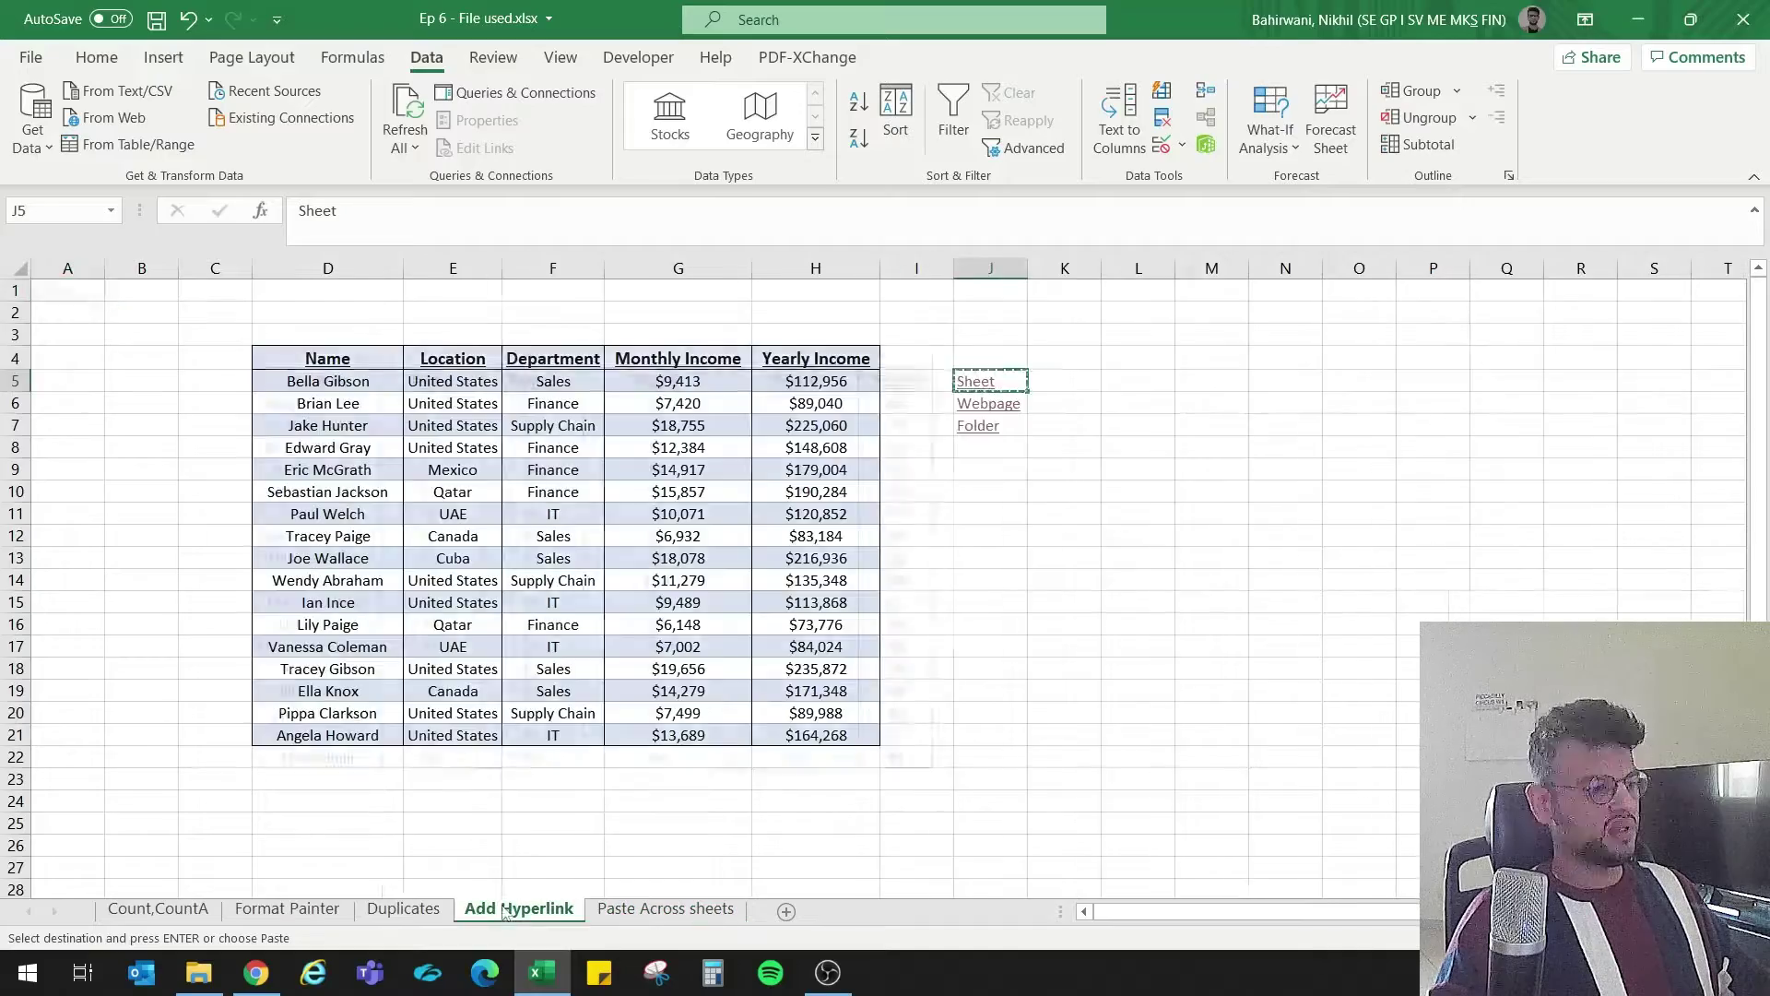
click(404, 910)
click(280, 912)
click(173, 911)
click(638, 909)
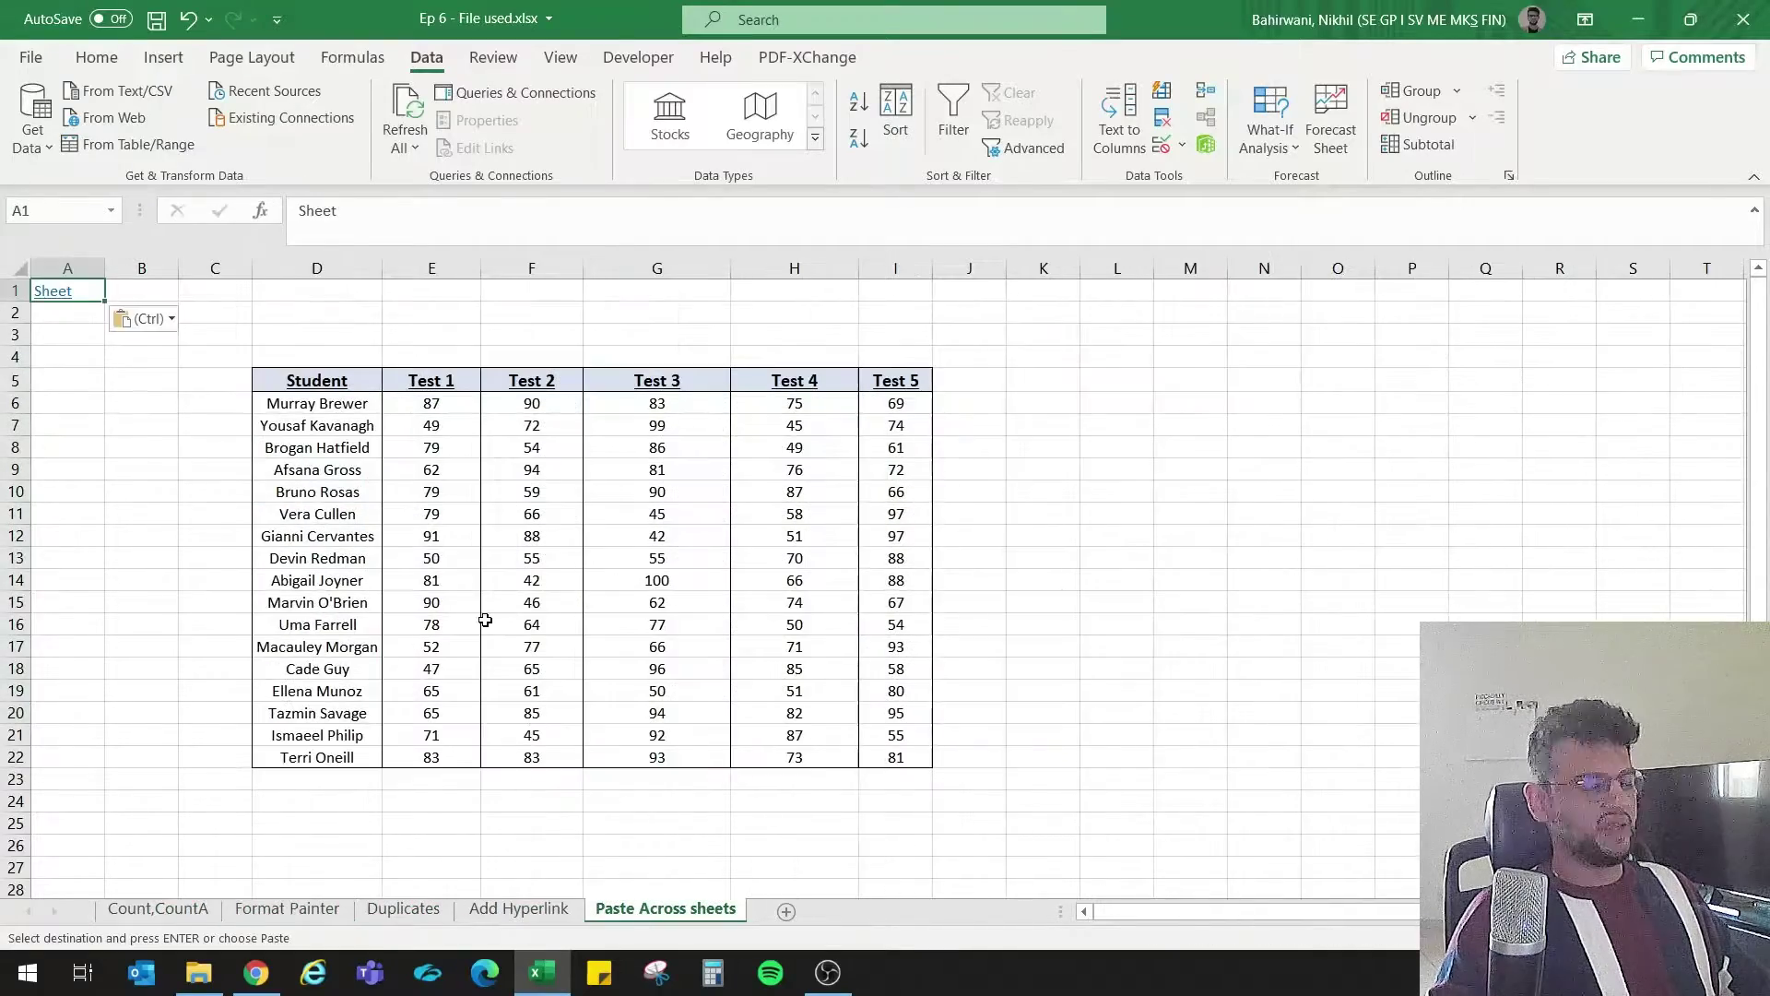
Step: Copy the Sheet hyperlink in A1 of Paste Across sheets into A1 of the other four sheets at once by grouping them, and ungroup the sheets
key(ctrl+c)
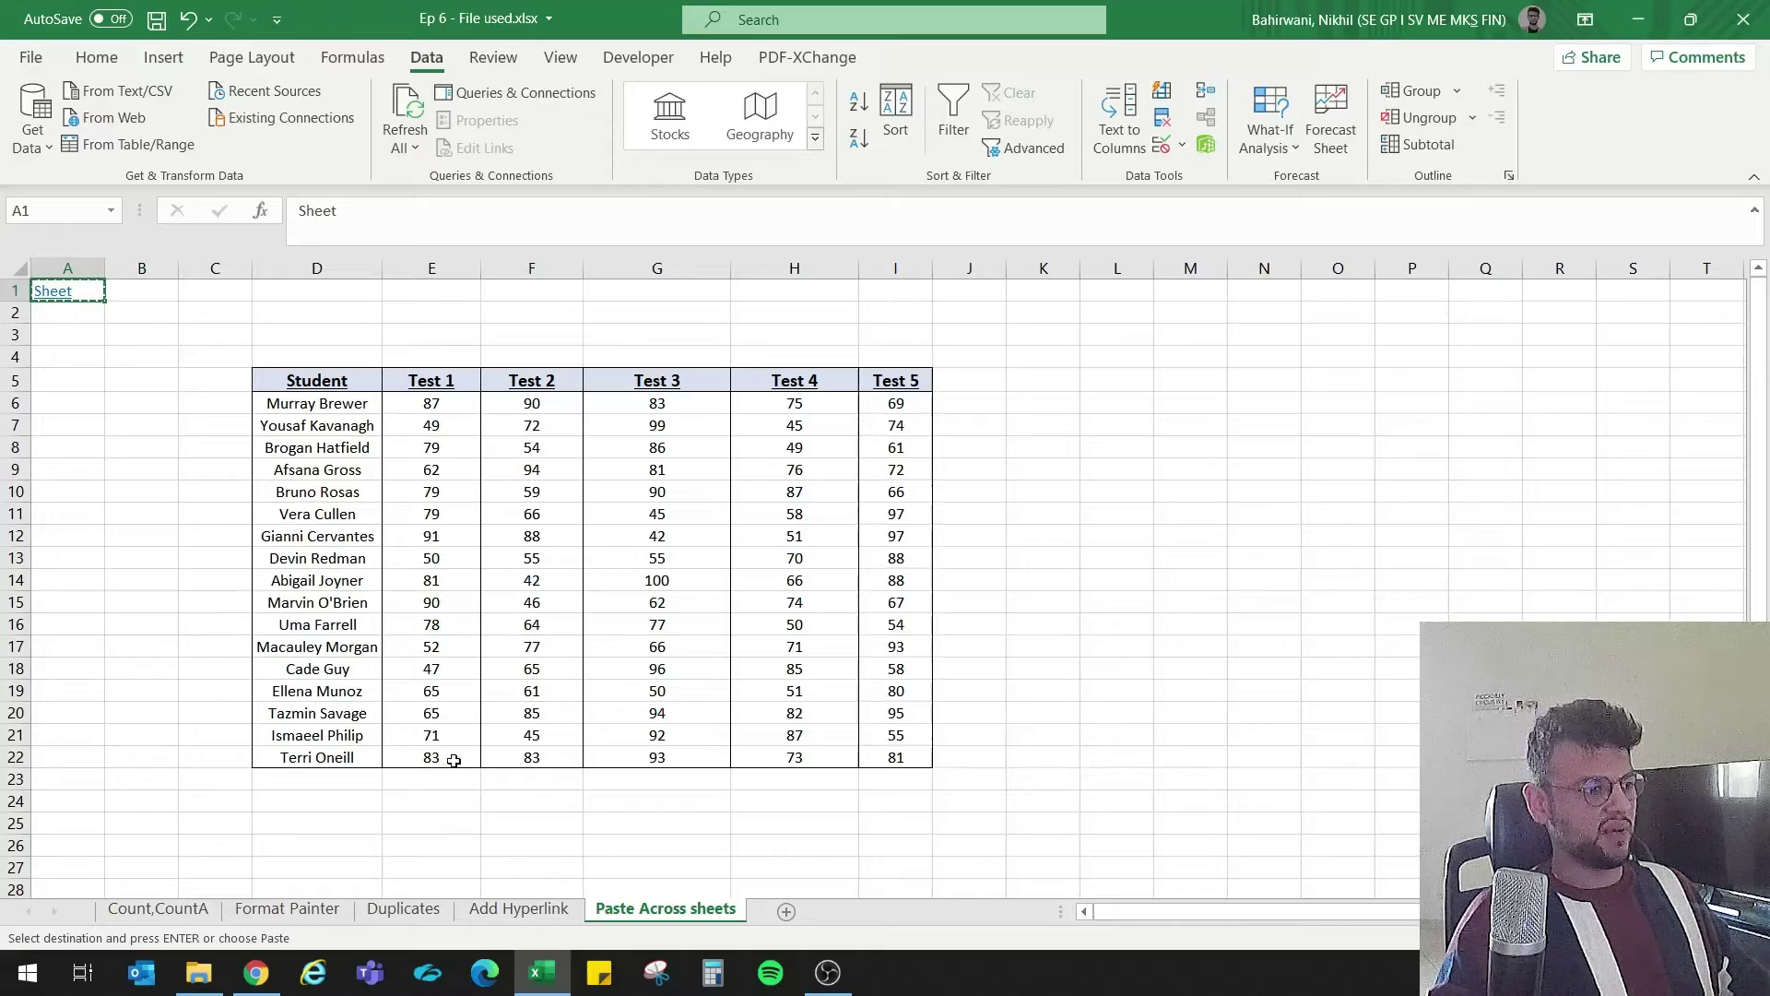
click(532, 911)
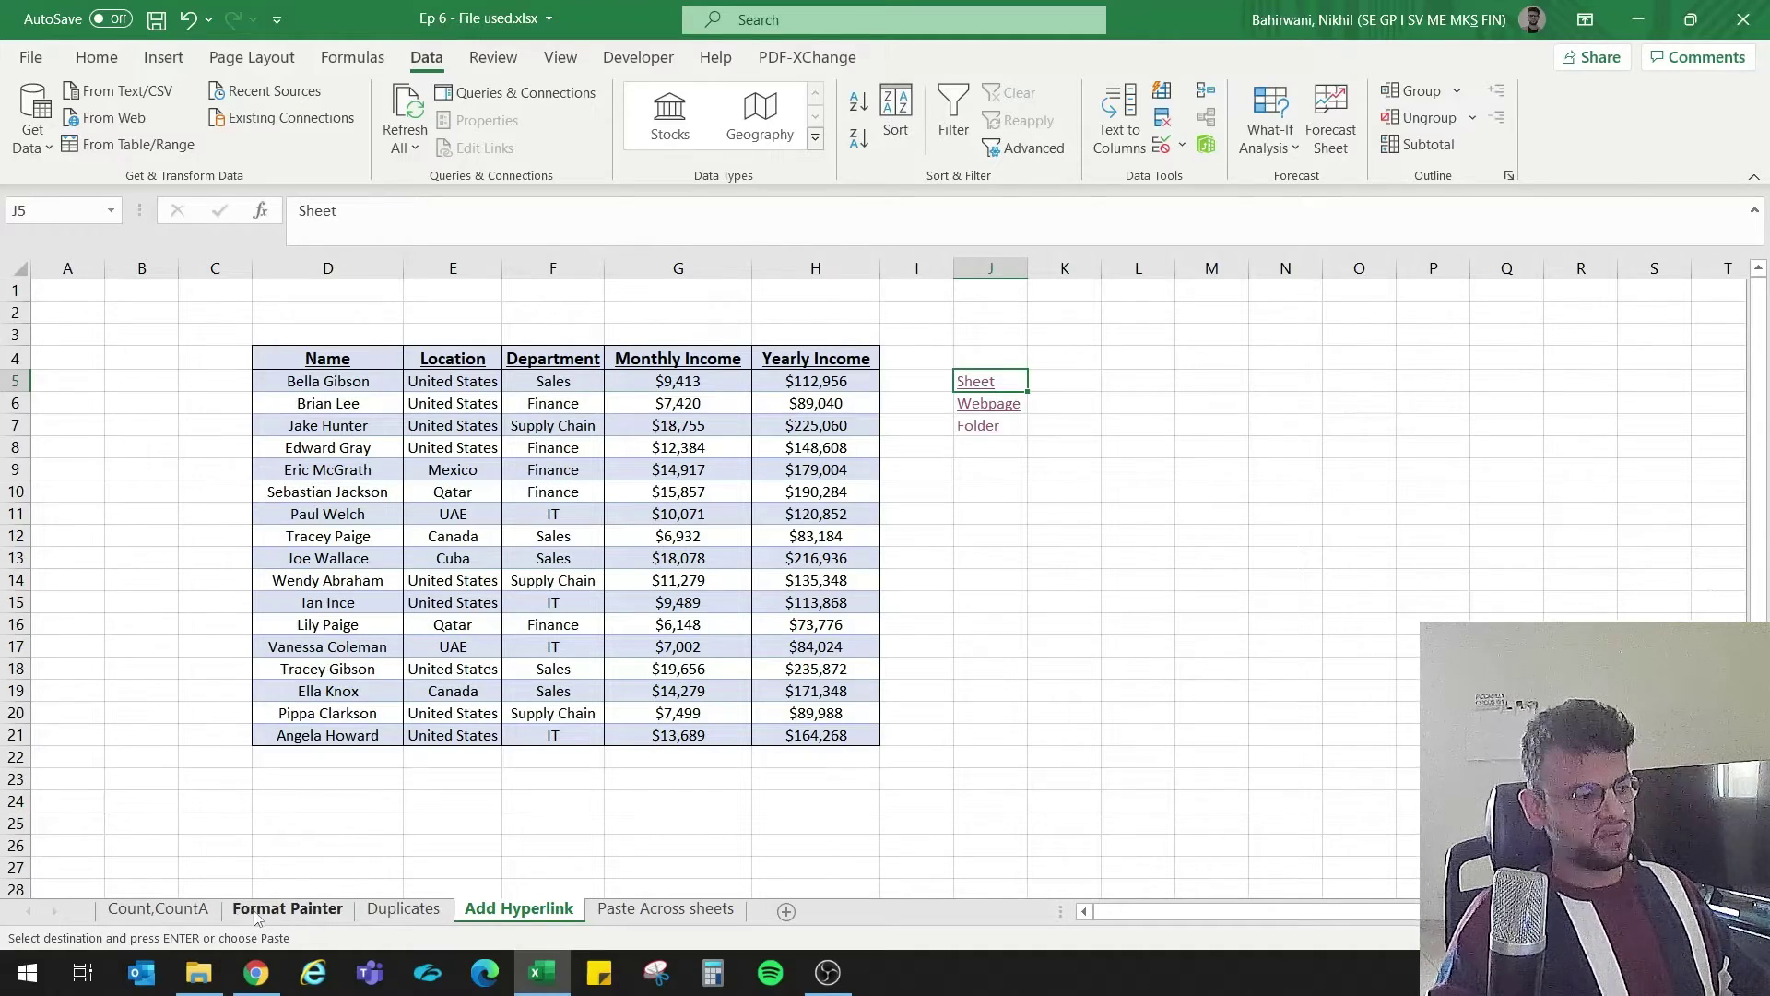
shift+click(162, 911)
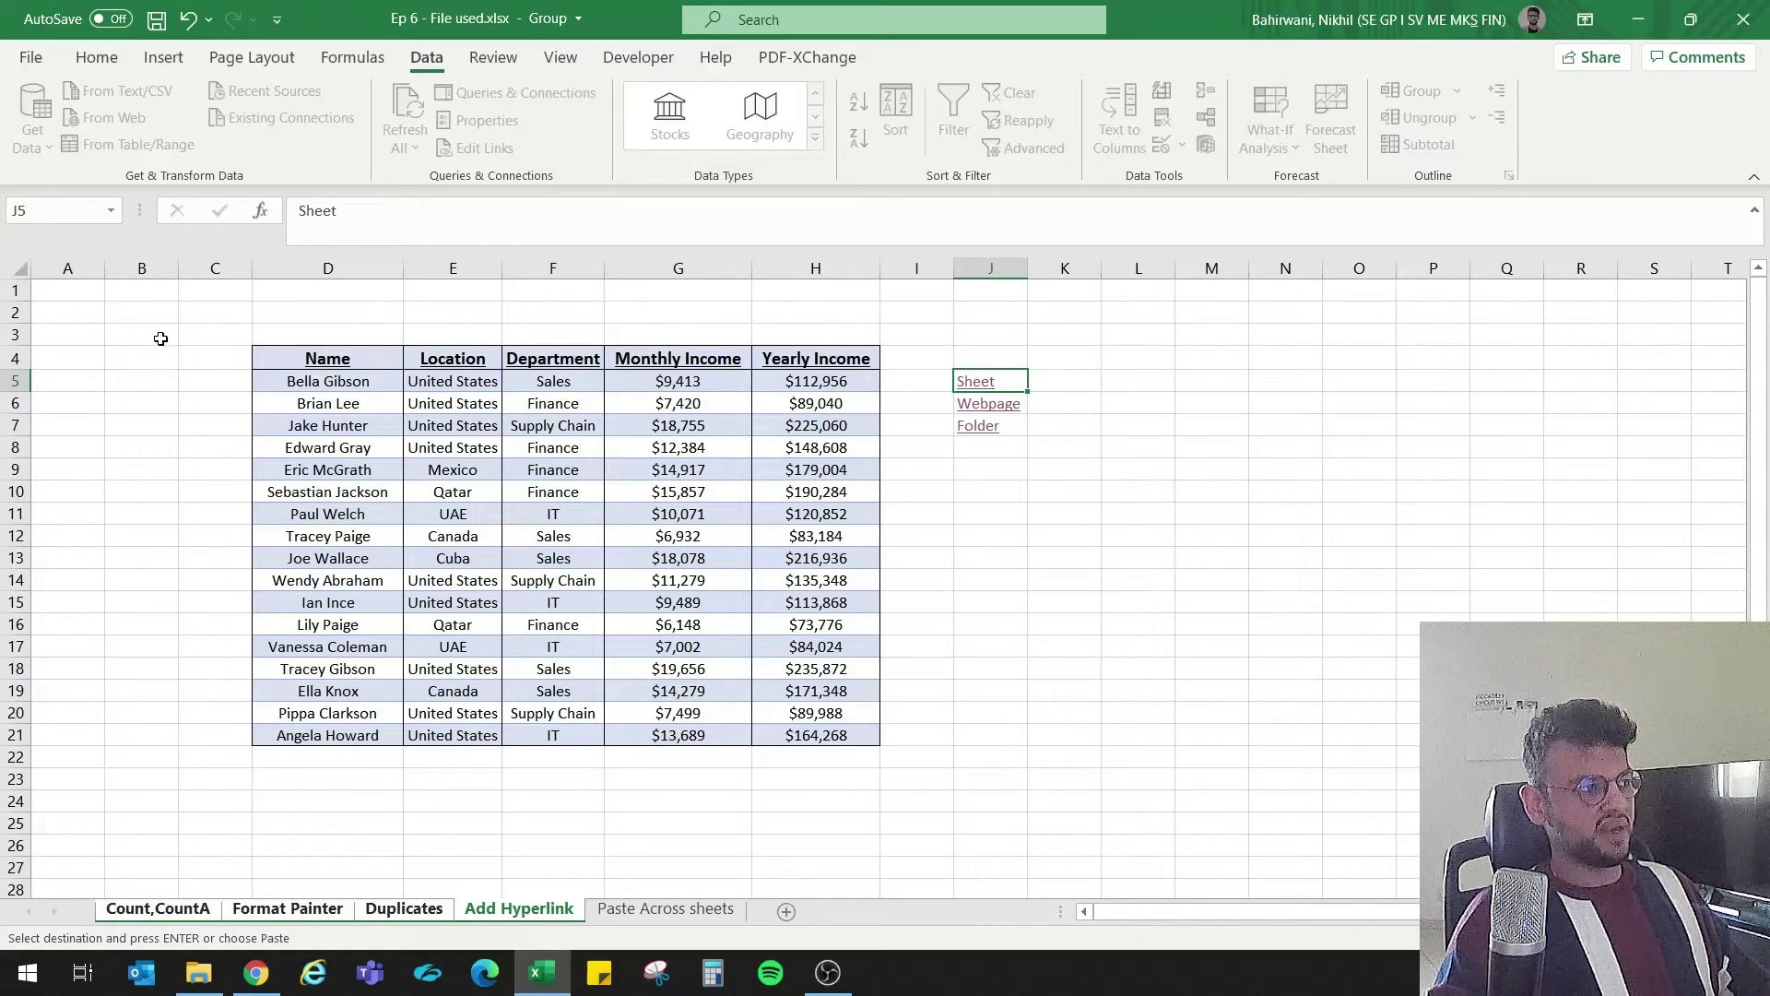
click(81, 293)
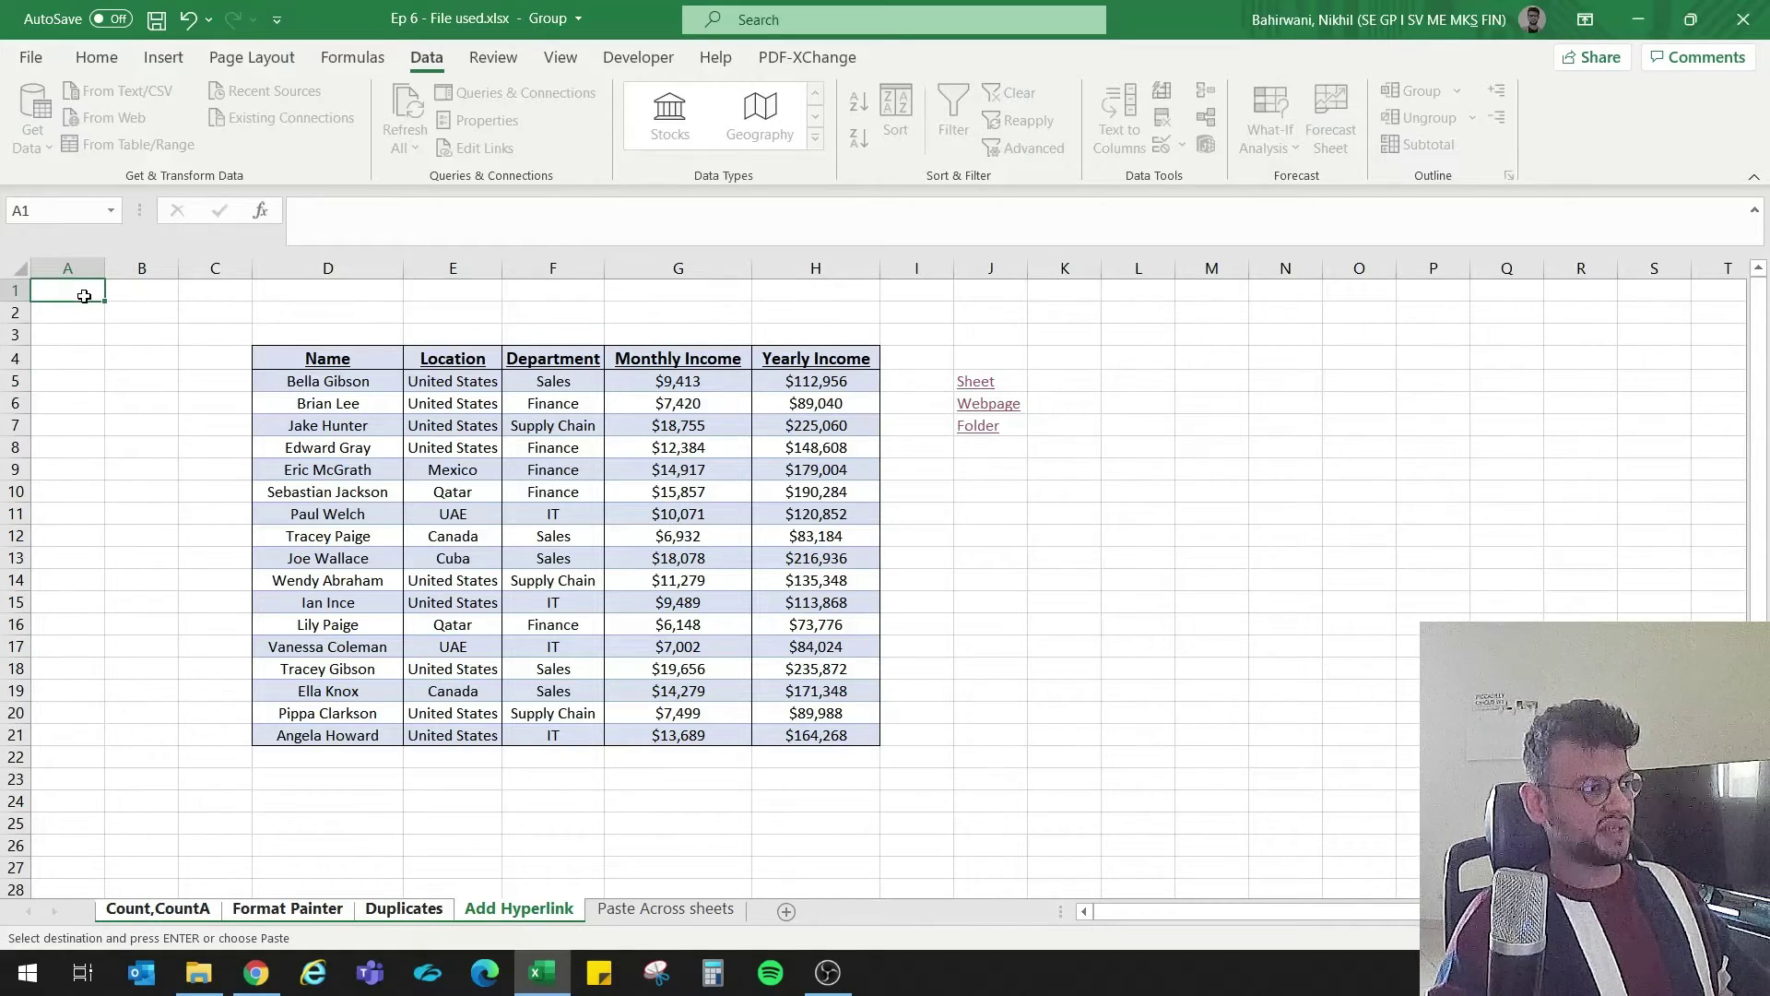
key(ctrl+v)
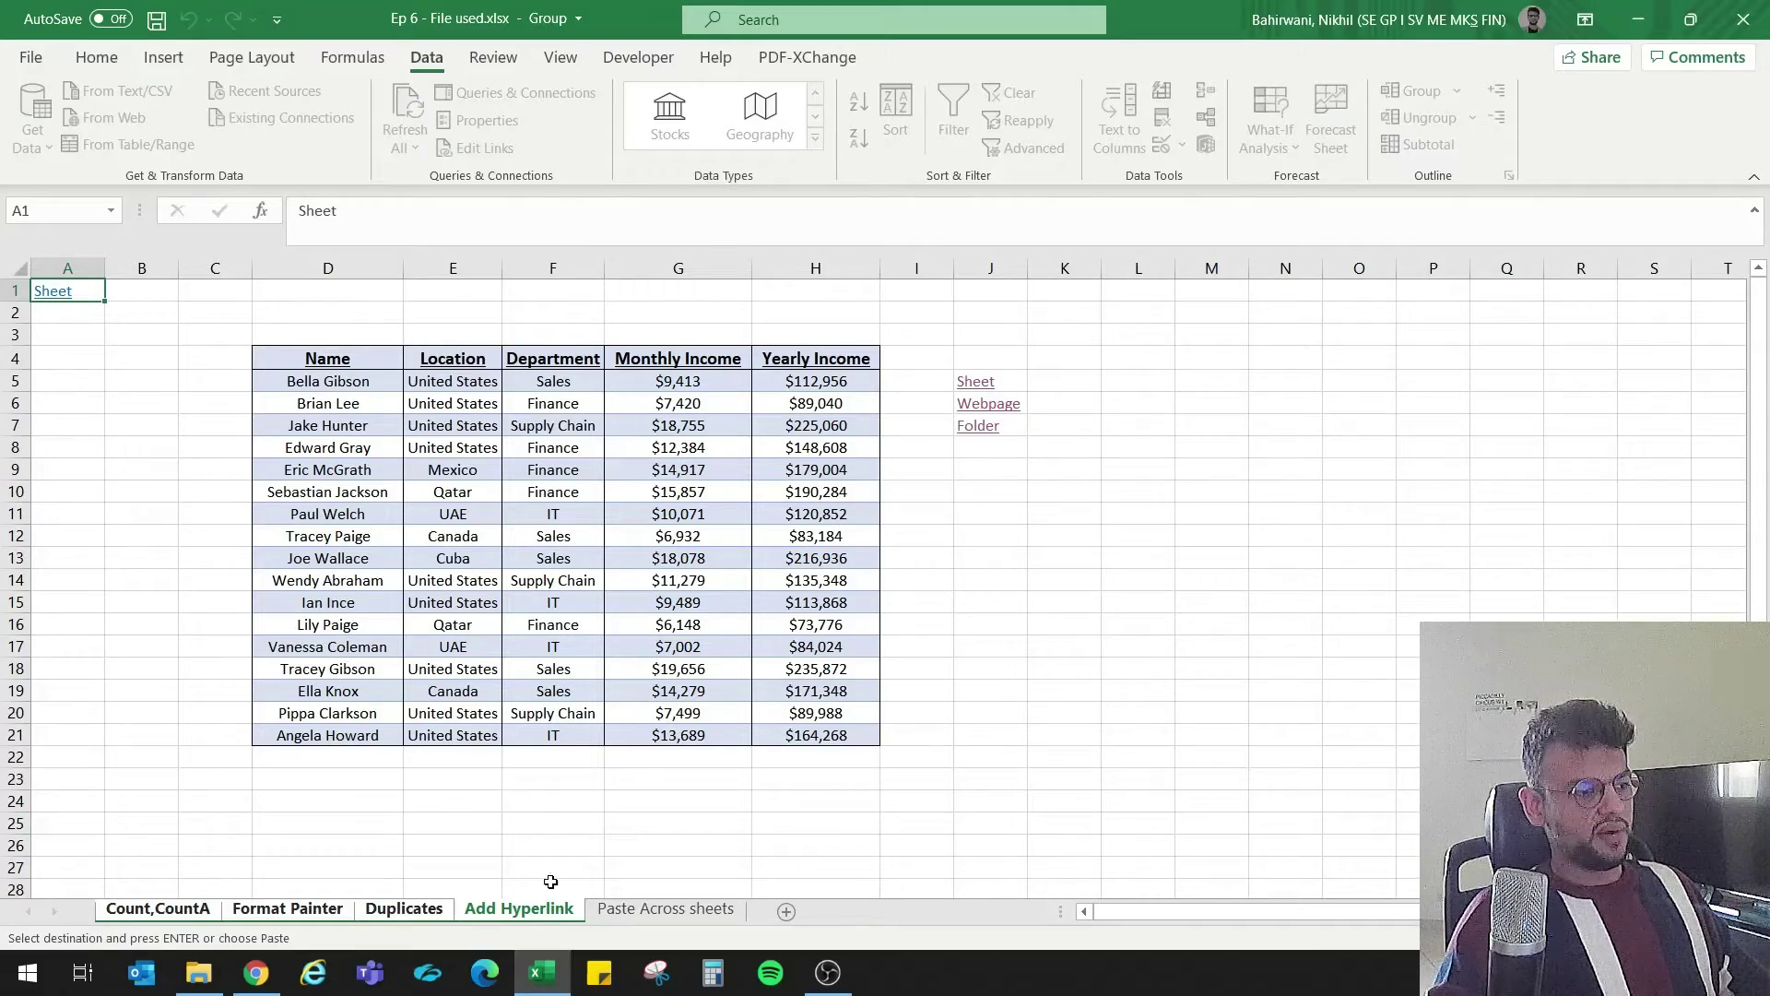
click(666, 908)
Step: Check cell A1 on the Duplicates, Format Painter, Count,CountA and Add Hyperlink sheets for the pasted link, and return to Paste Across sheets
click(403, 909)
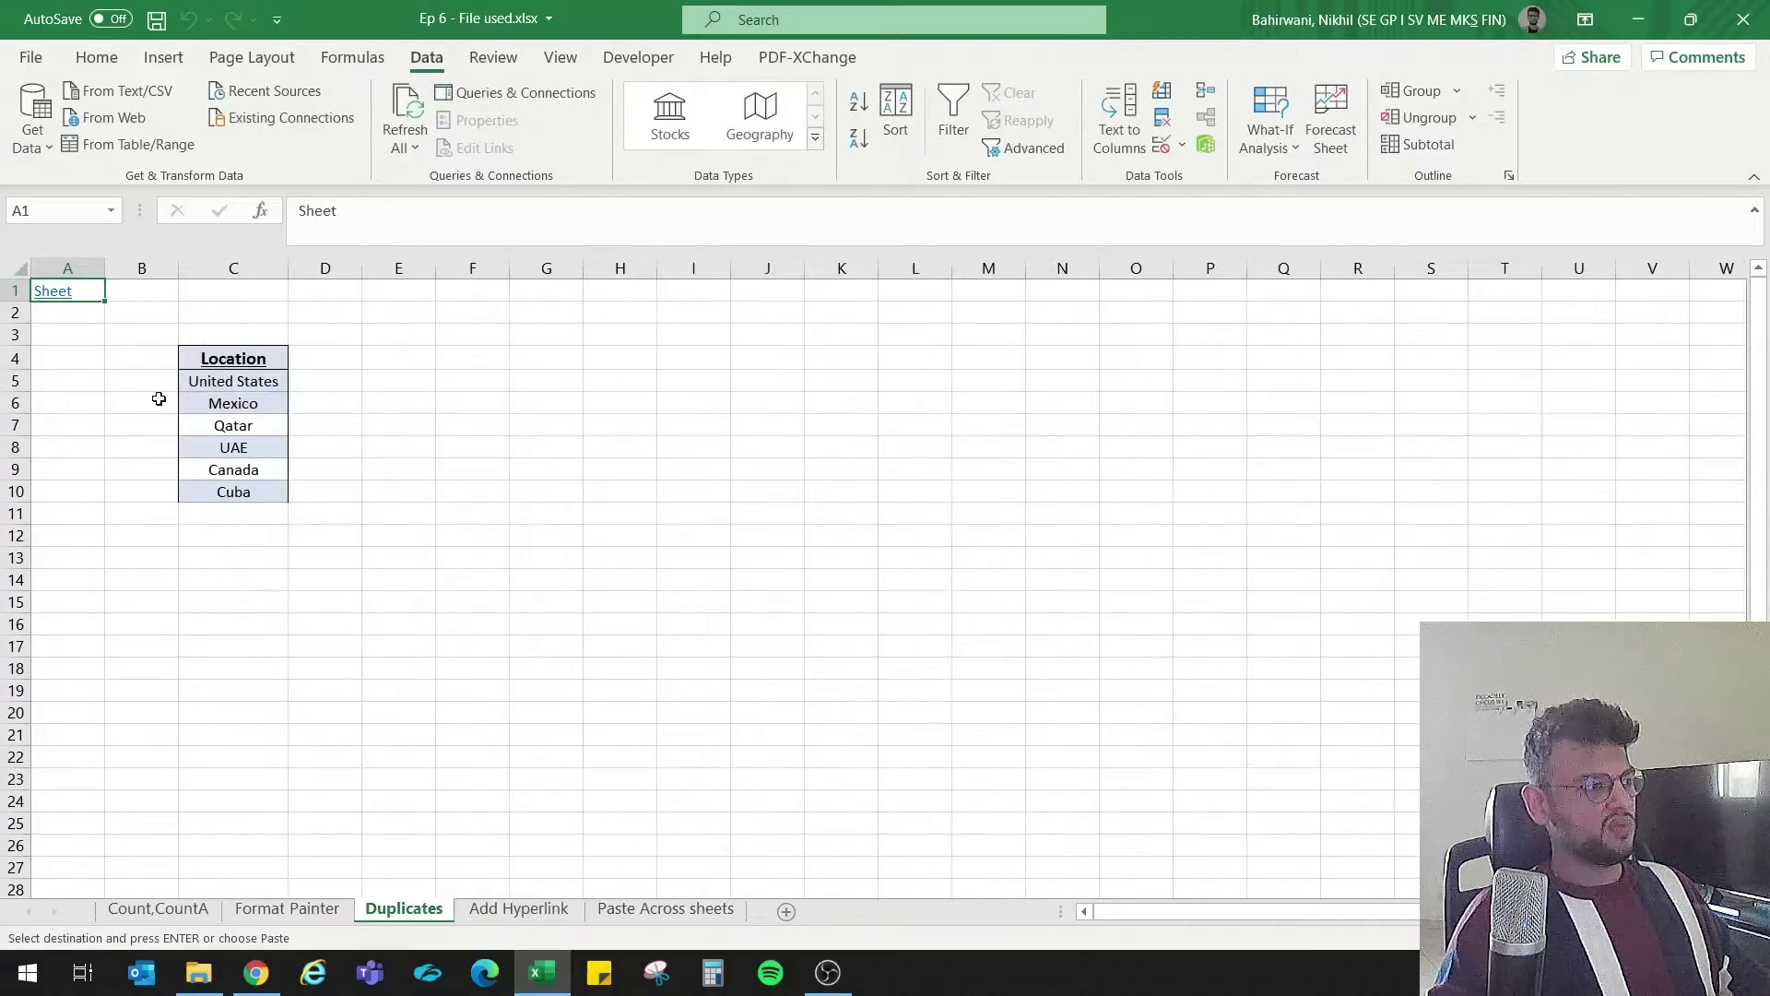
click(282, 911)
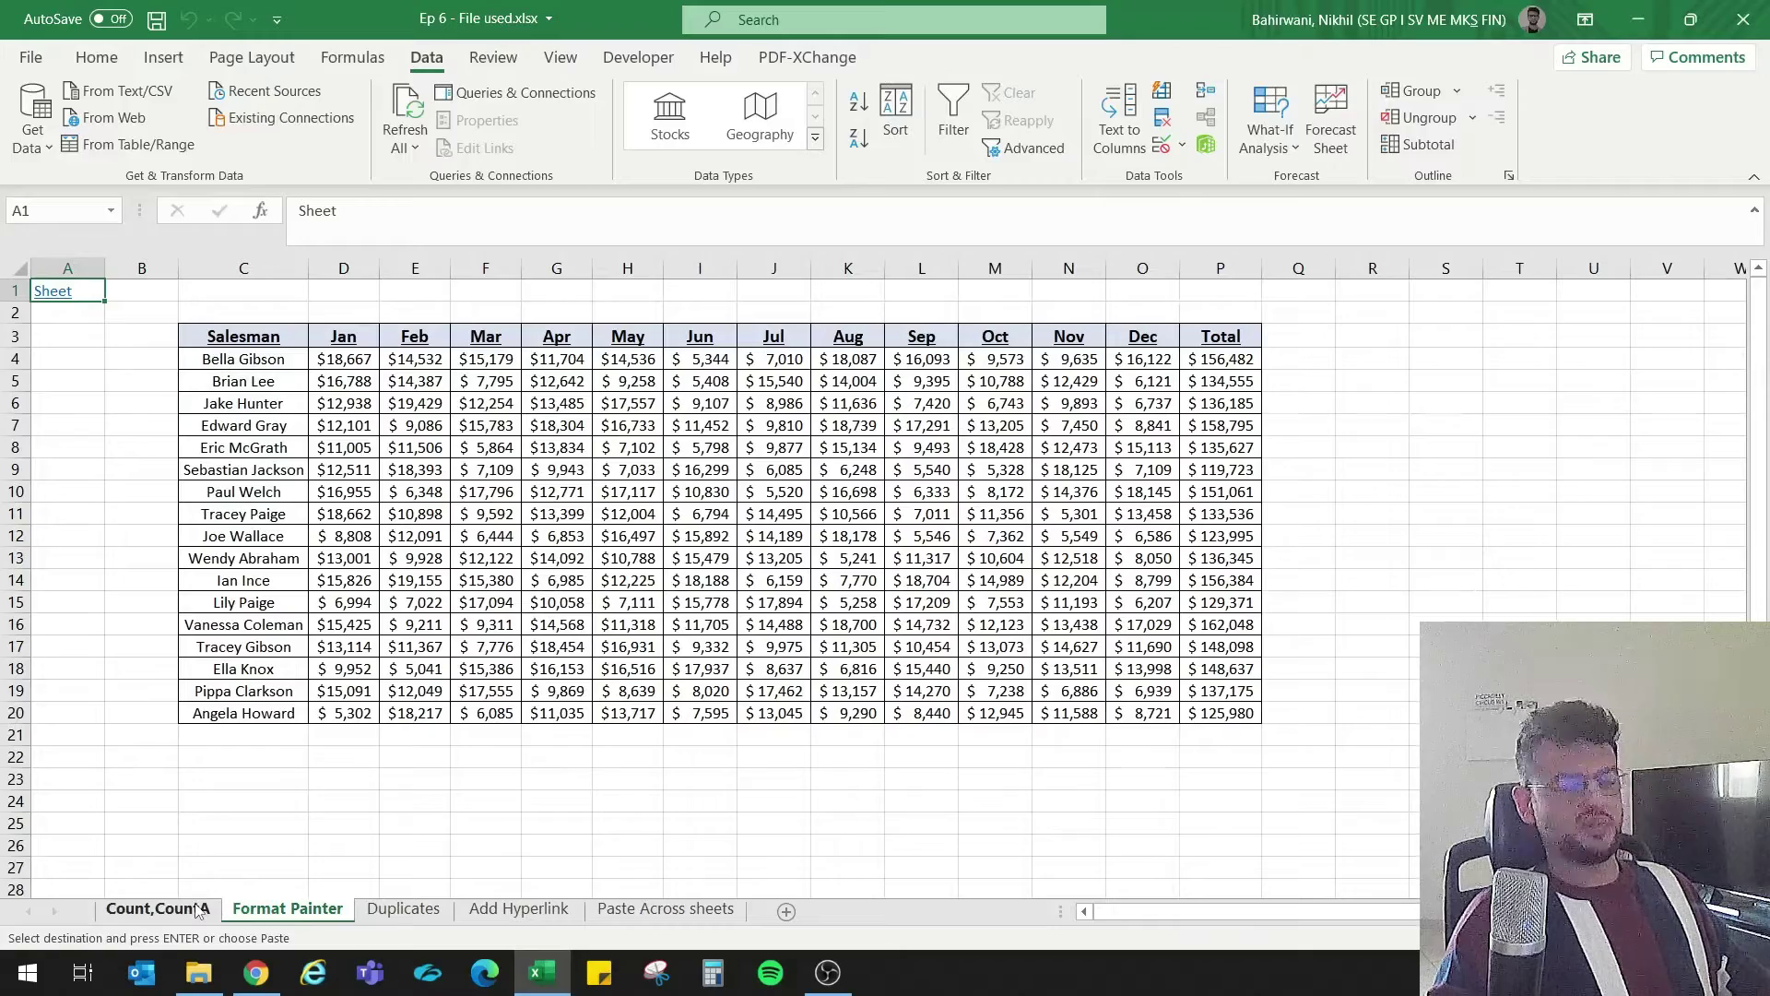
click(162, 910)
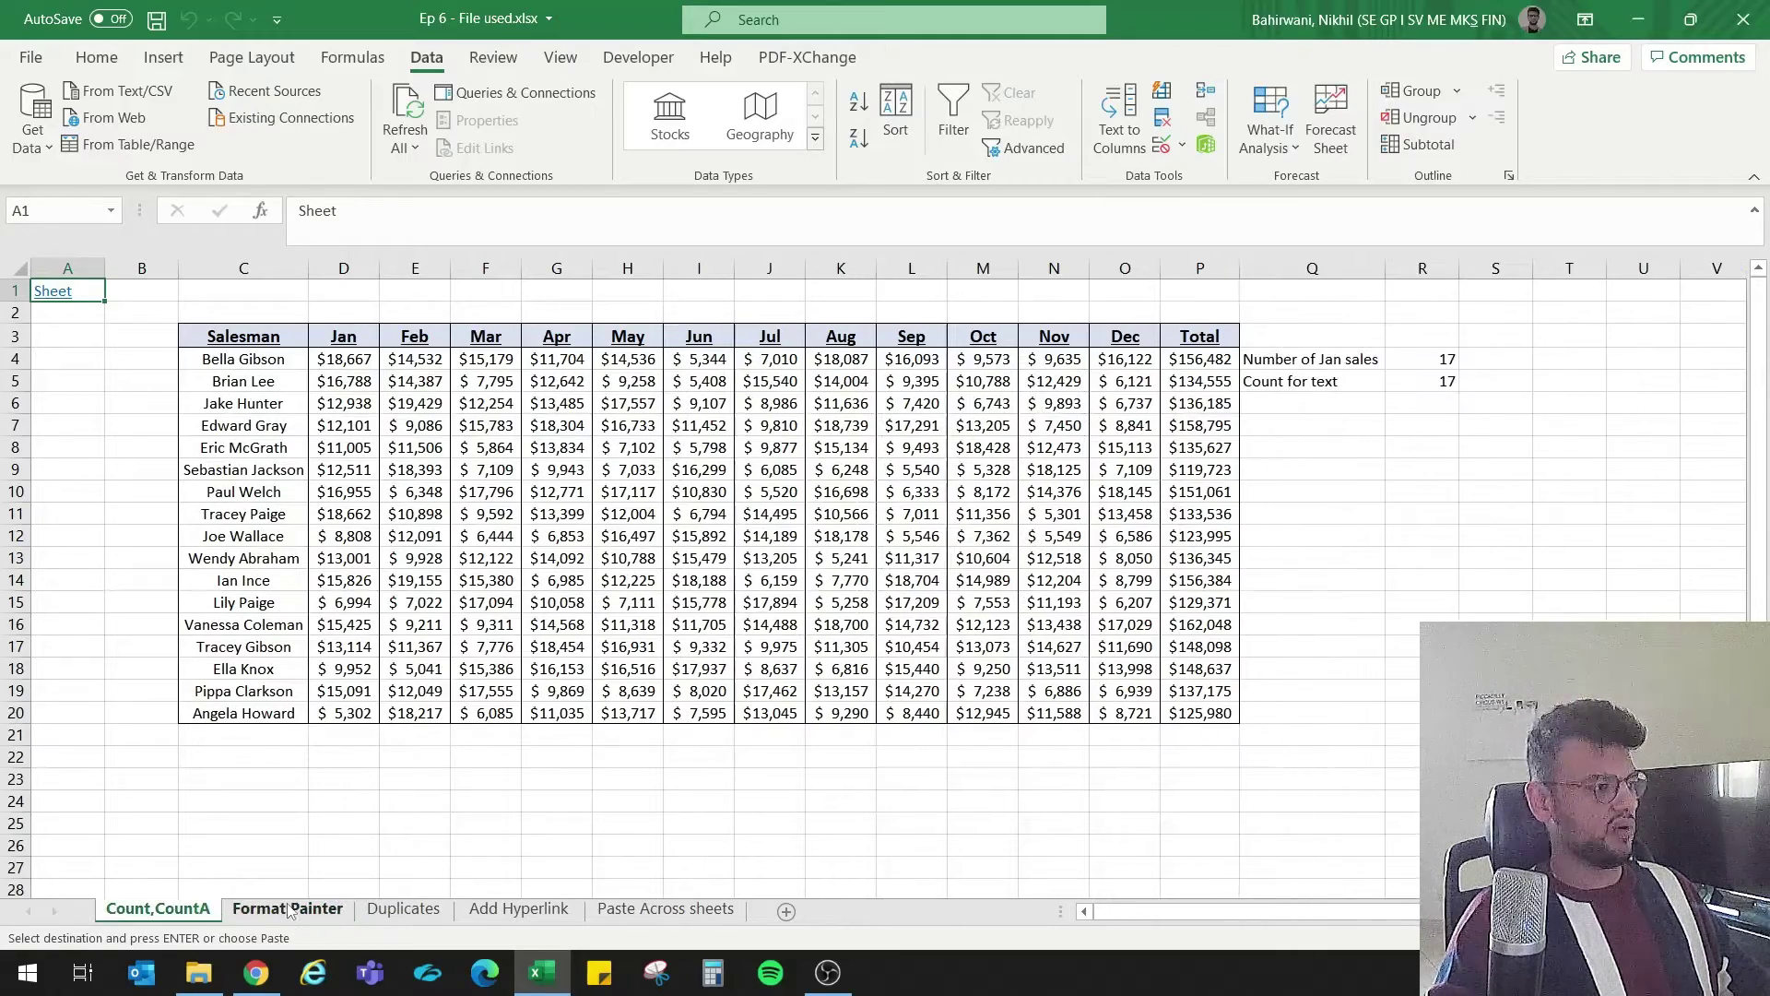
click(290, 911)
click(429, 913)
click(489, 913)
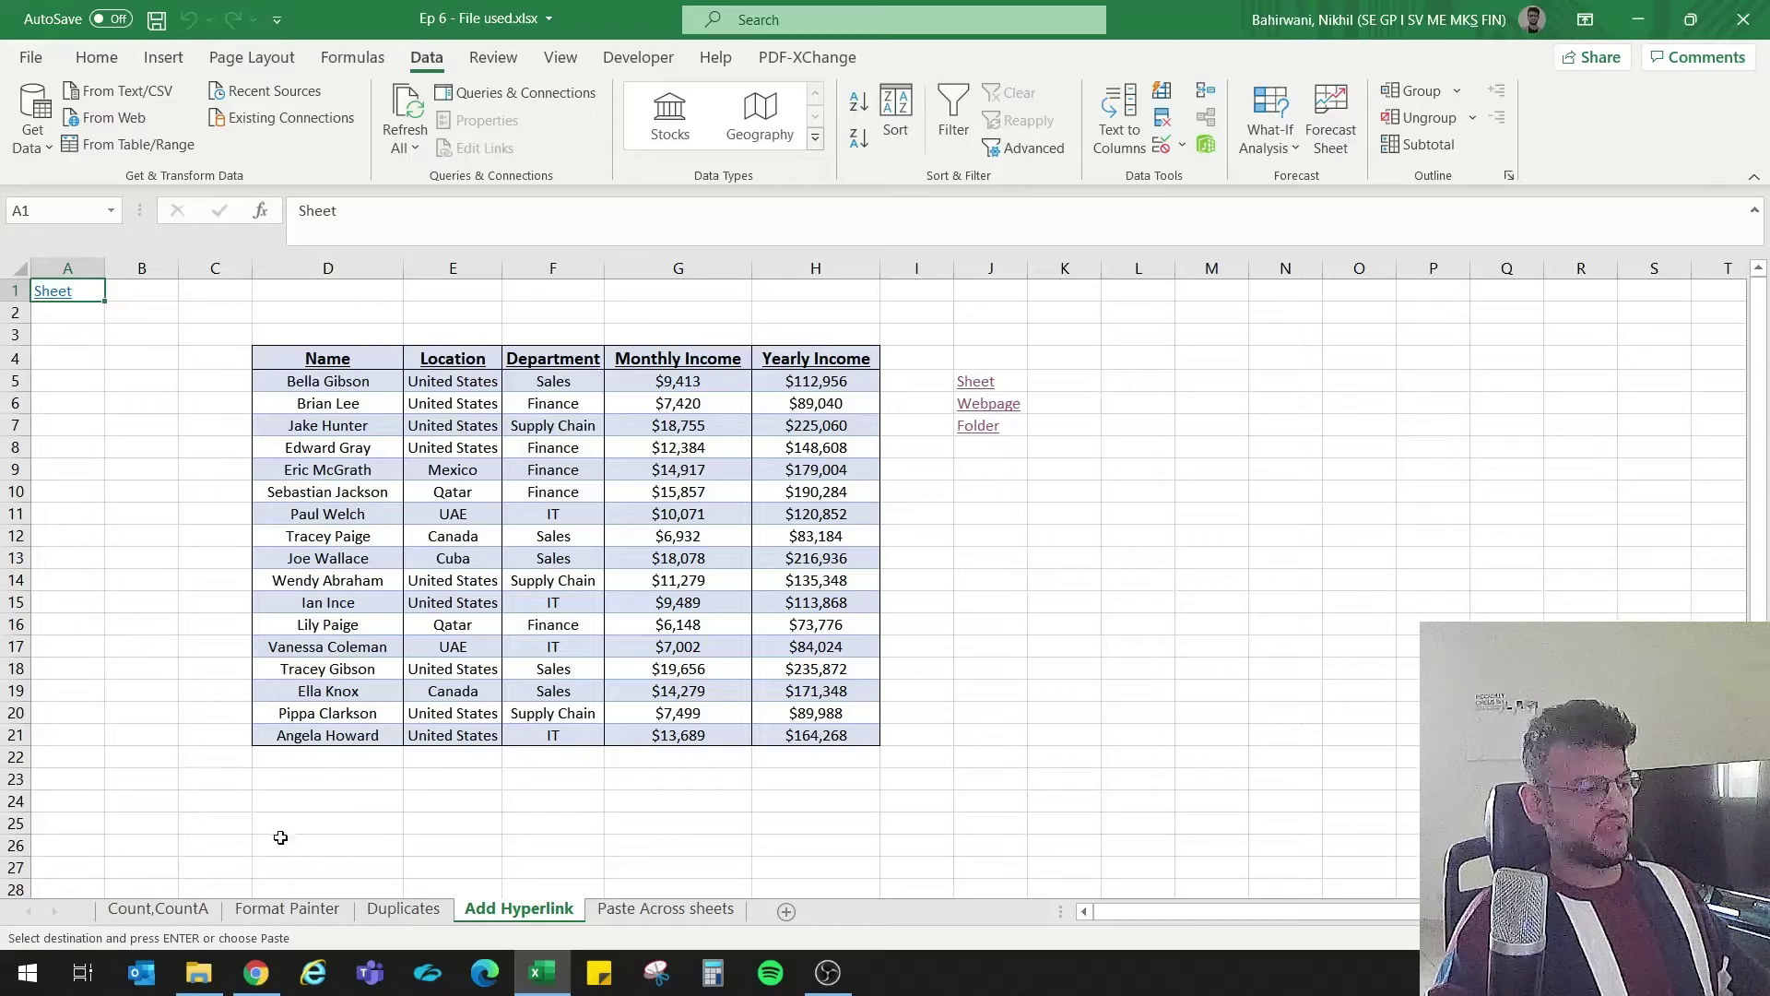
click(174, 905)
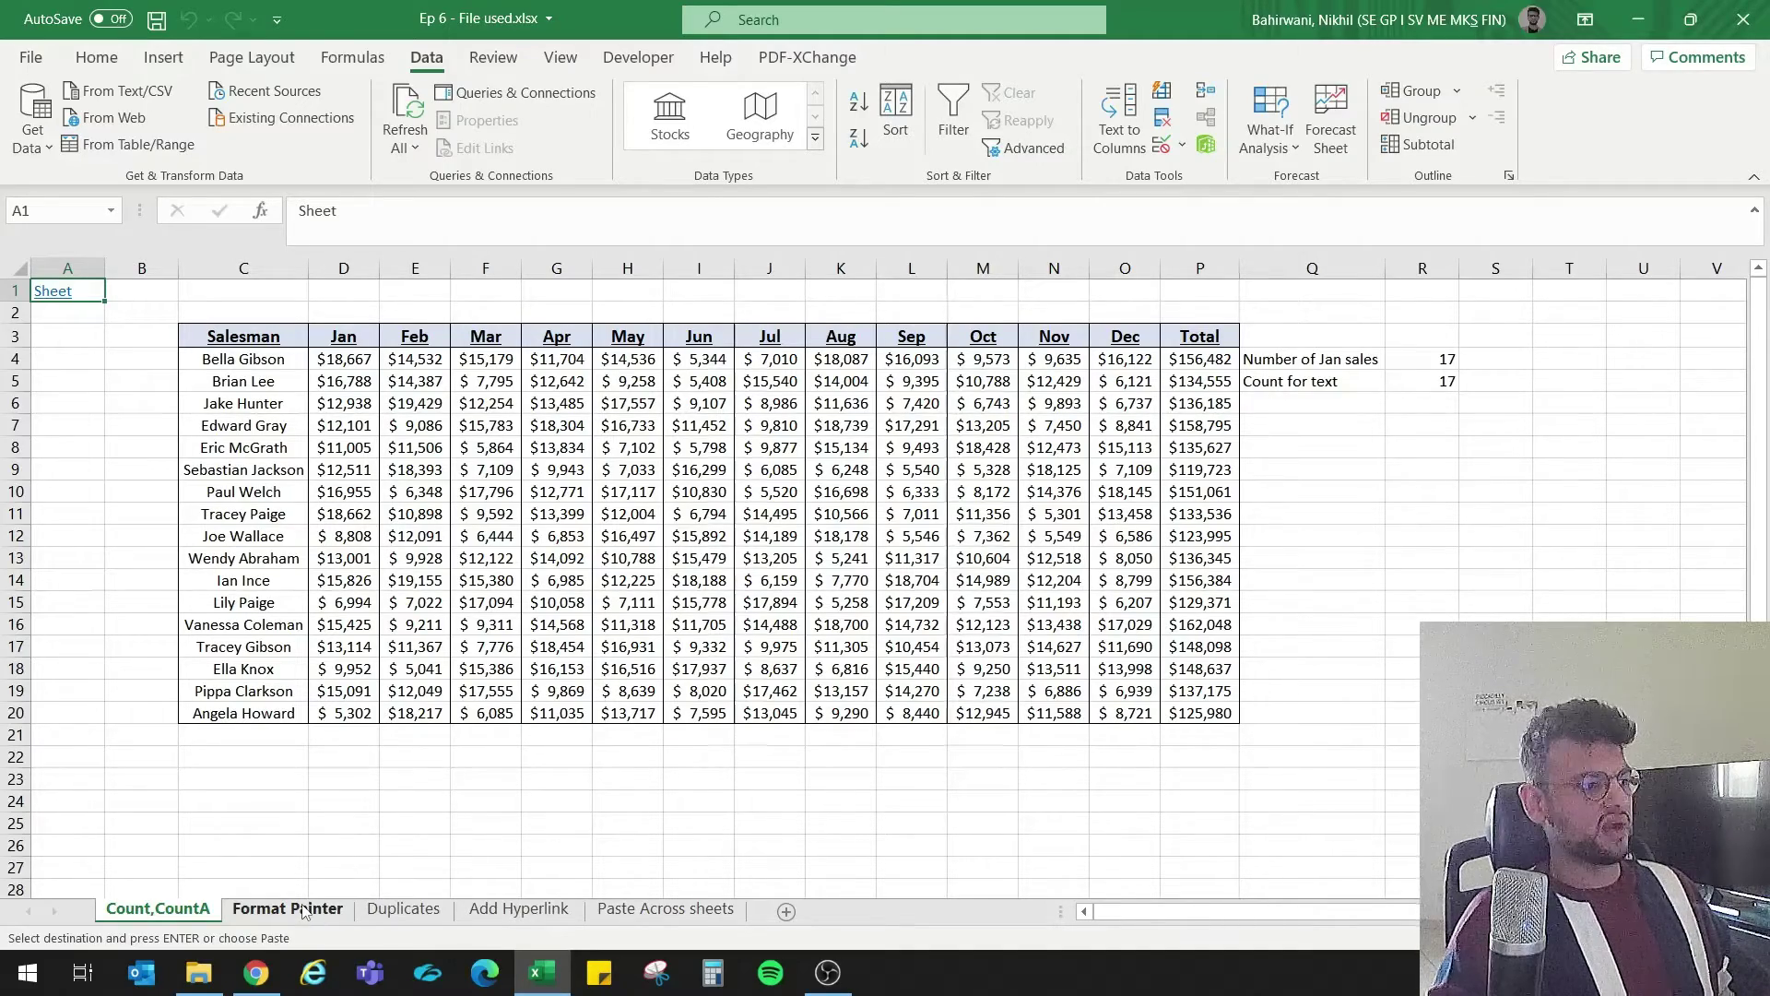
click(701, 911)
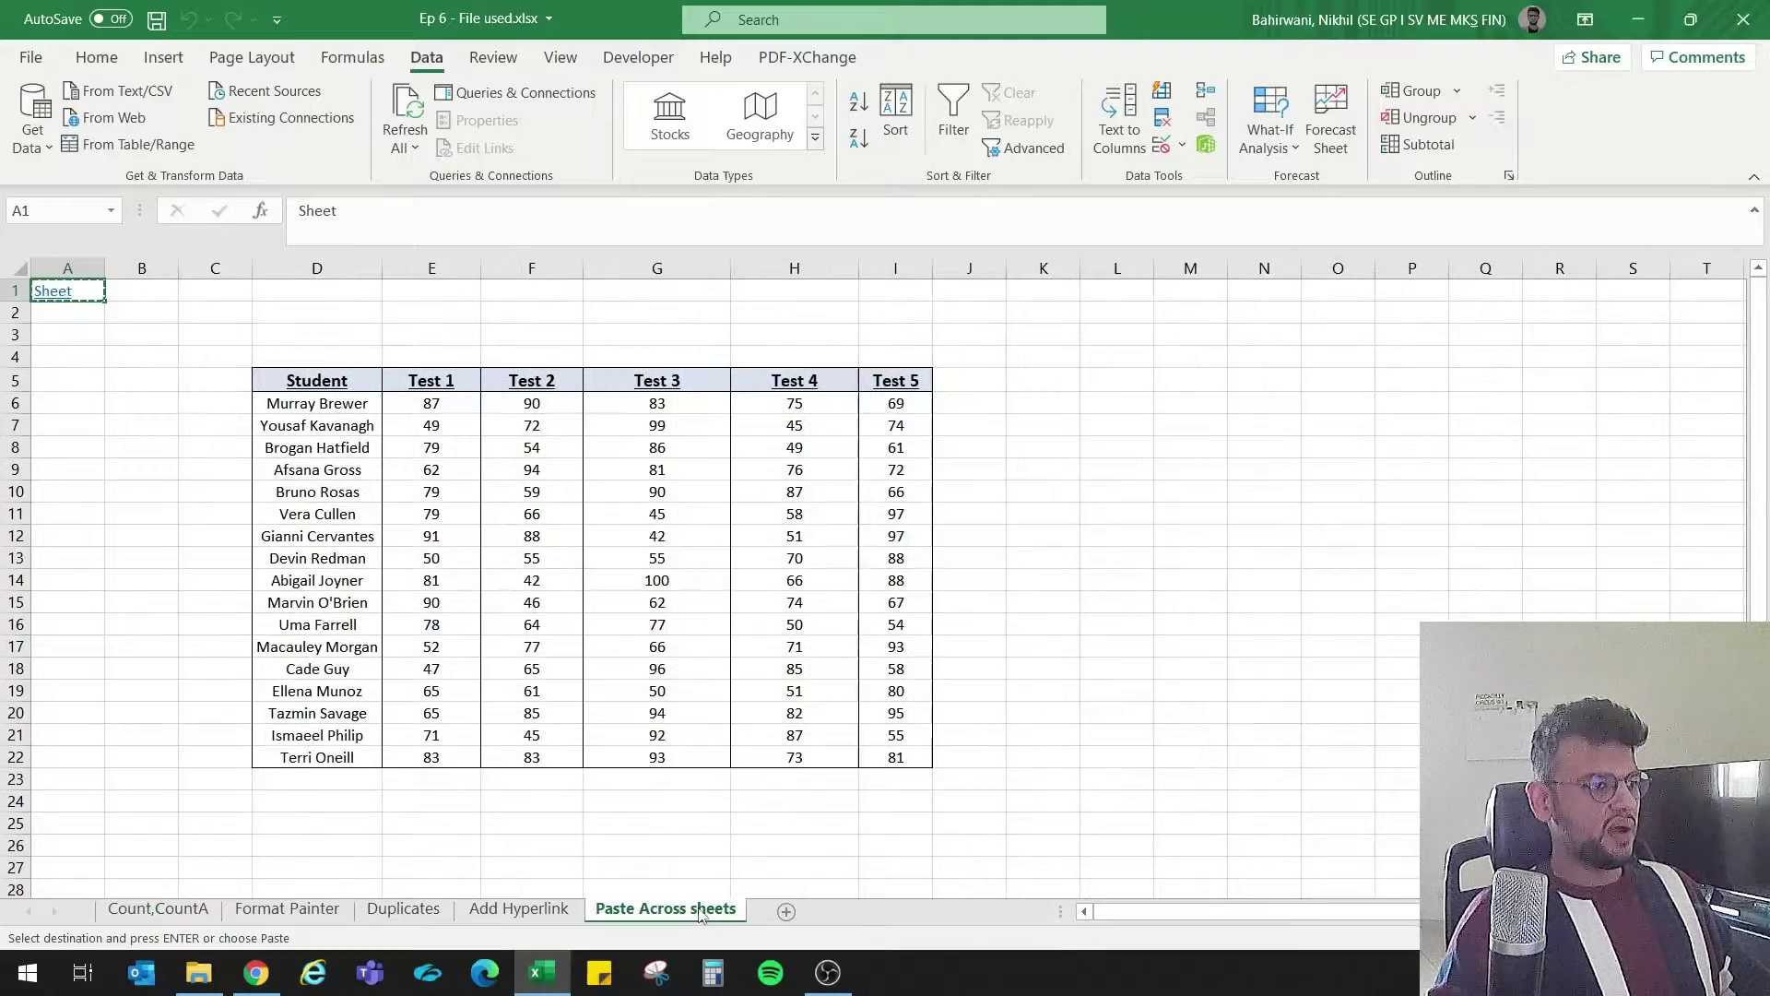